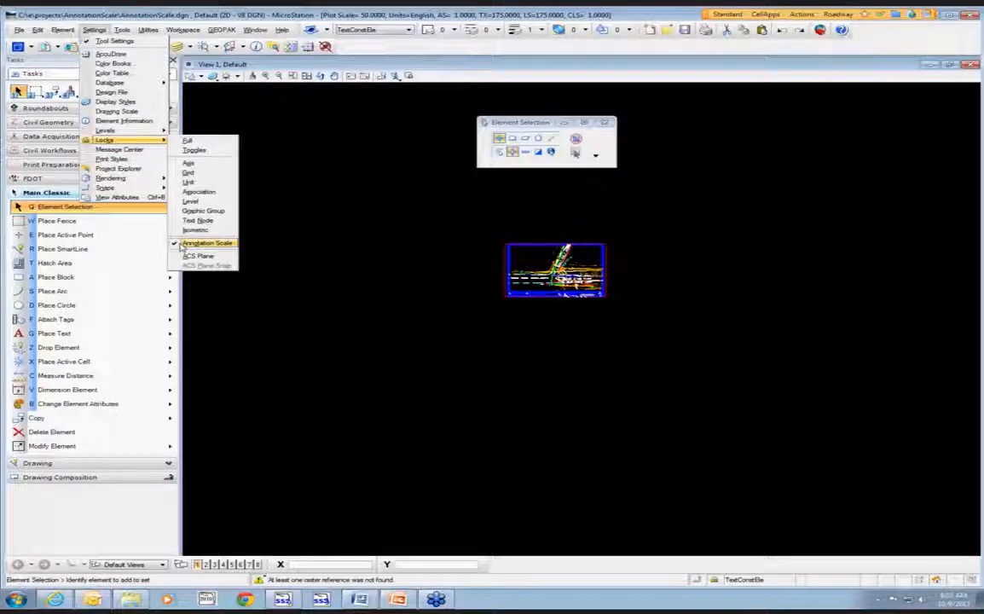
# Step: Turn the Annotation Scale lock off and back on
pyautogui.click(182, 245)
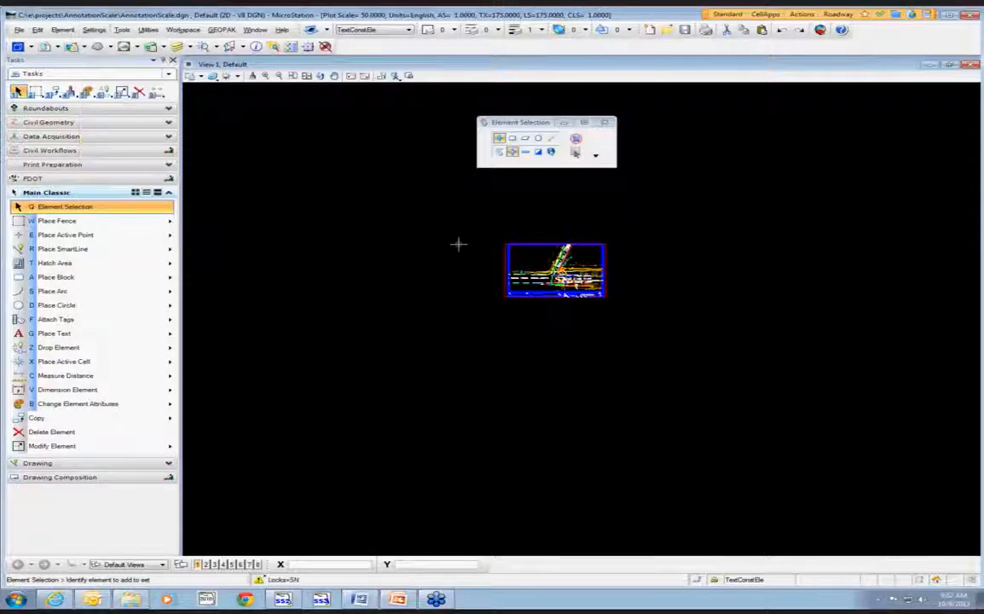
pyautogui.click(96, 31)
pyautogui.moveTo(106, 140)
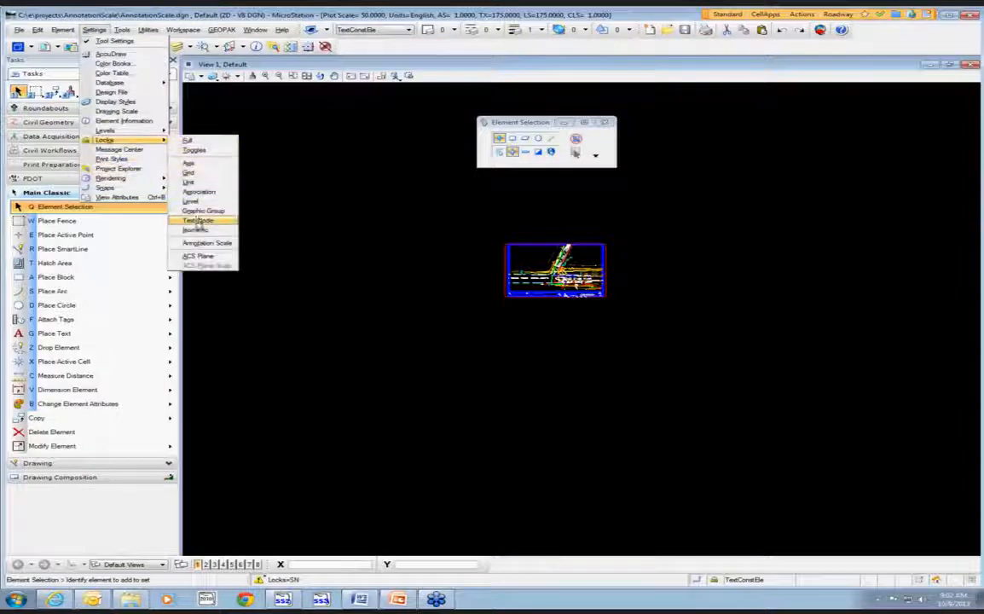
pyautogui.click(404, 284)
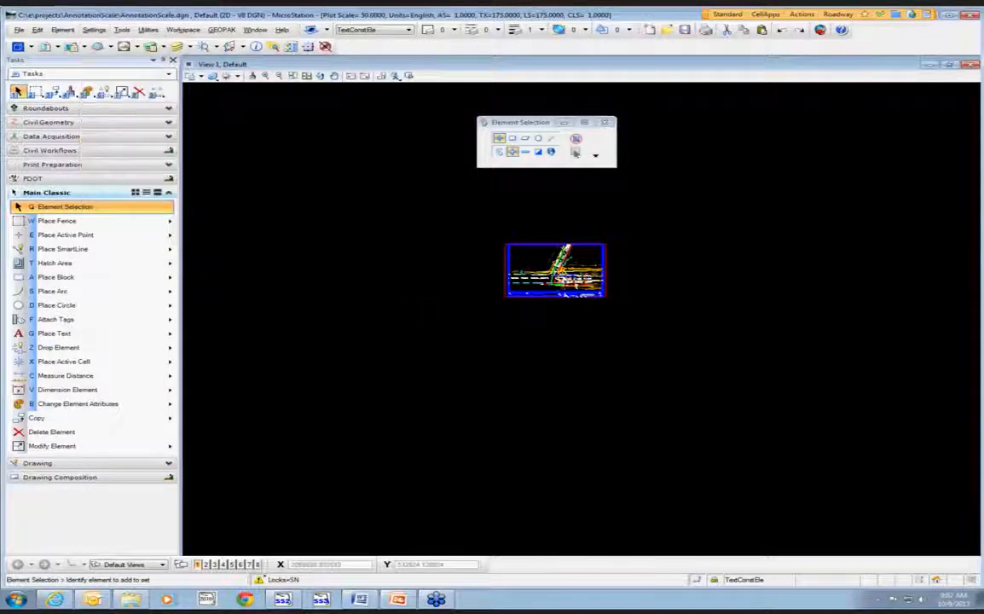
pyautogui.click(716, 581)
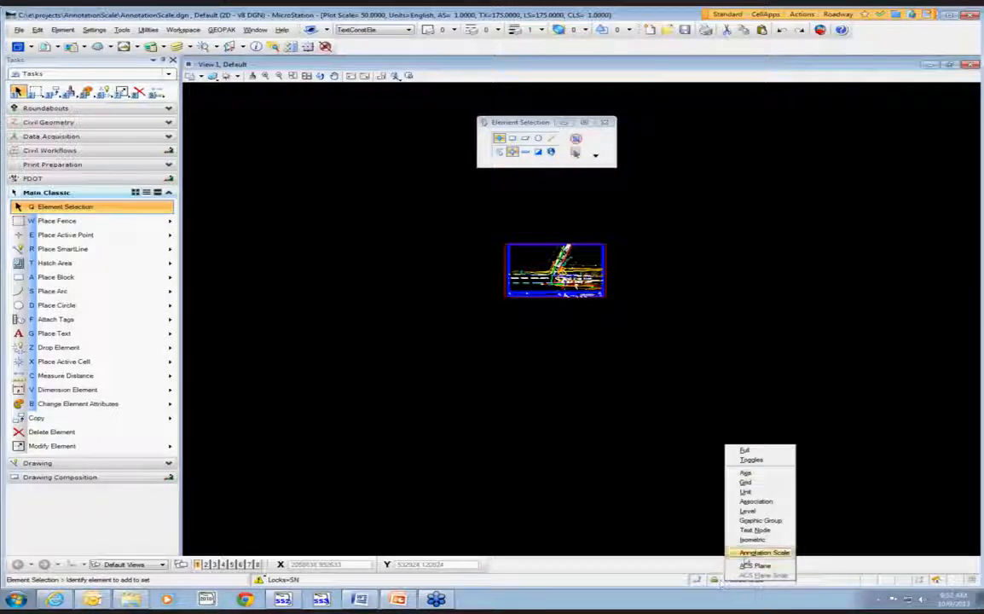
pyautogui.click(749, 554)
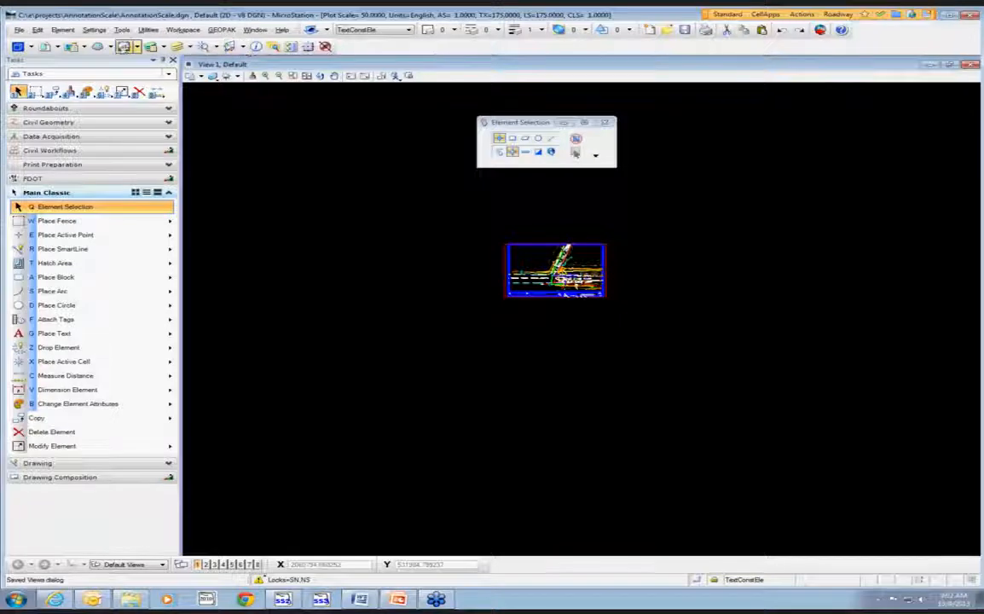
# Step: Open the Drawing Scale settings and set the annotation scale to 1"=50'
pyautogui.click(95, 30)
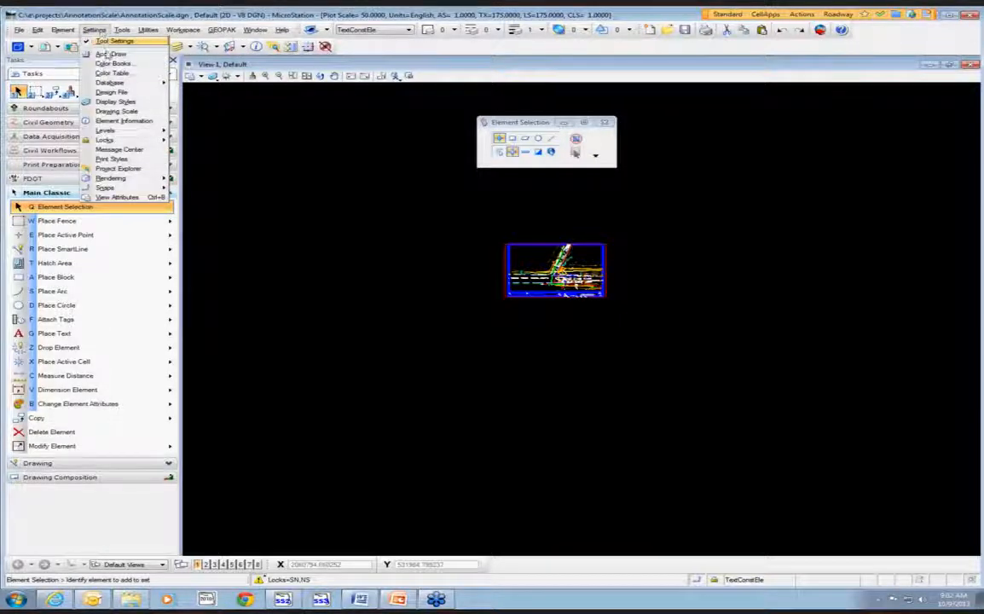
pyautogui.click(136, 112)
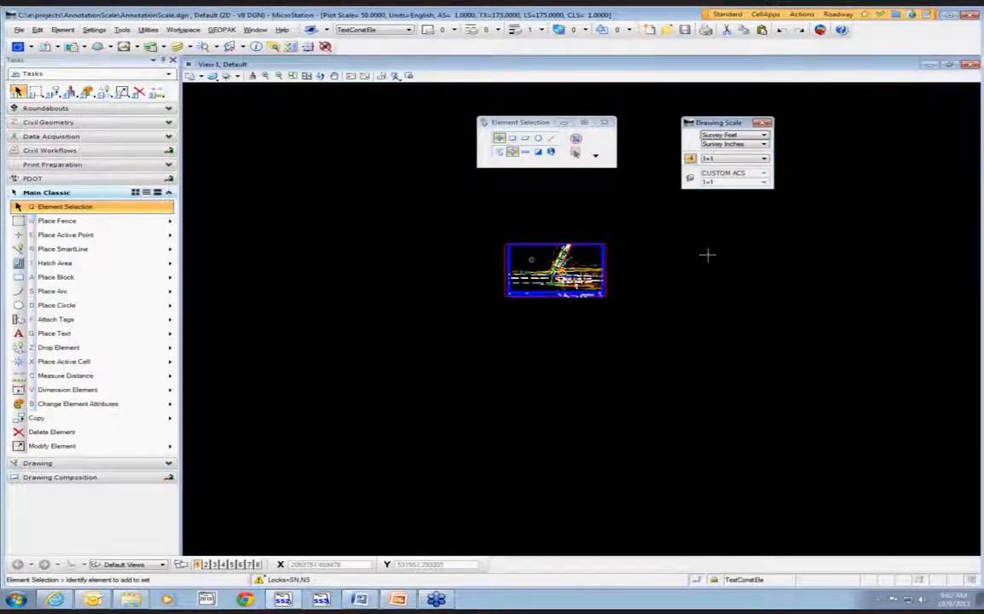
pyautogui.moveTo(720, 132); pyautogui.dragTo(666, 237)
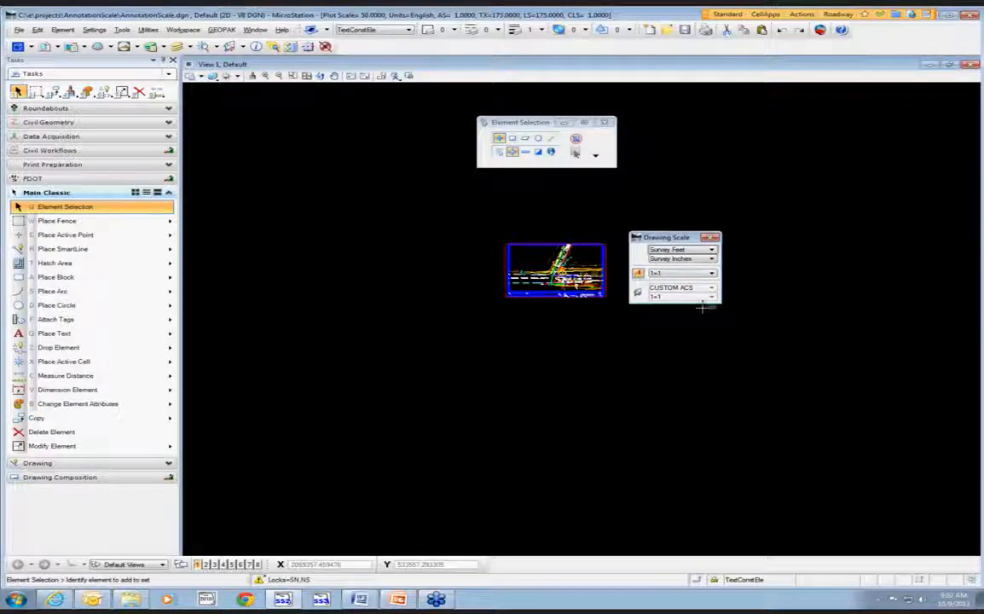
pyautogui.scroll(3, 724, 323)
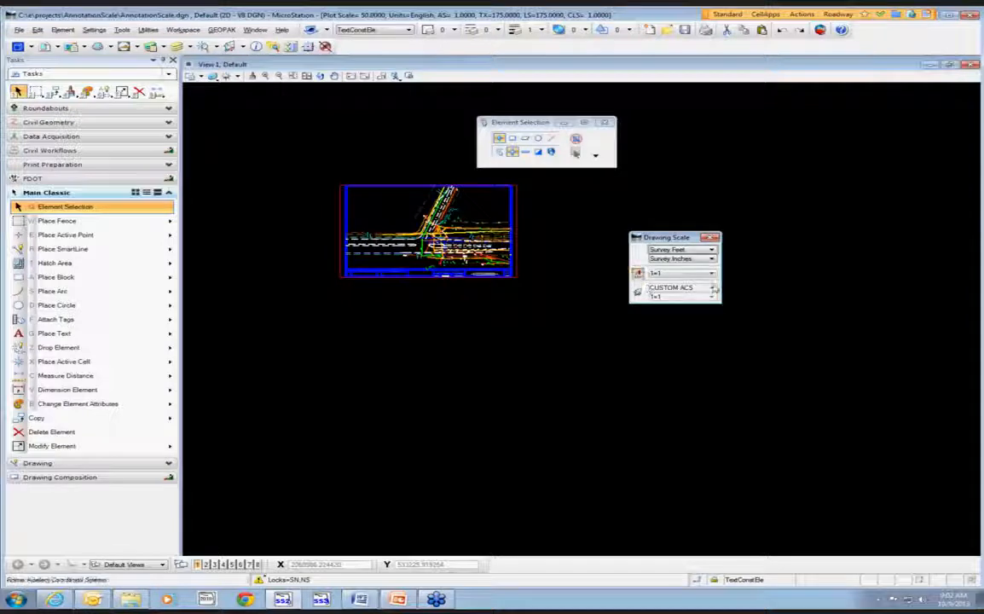
pyautogui.scroll(2, 592, 280)
pyautogui.click(673, 273)
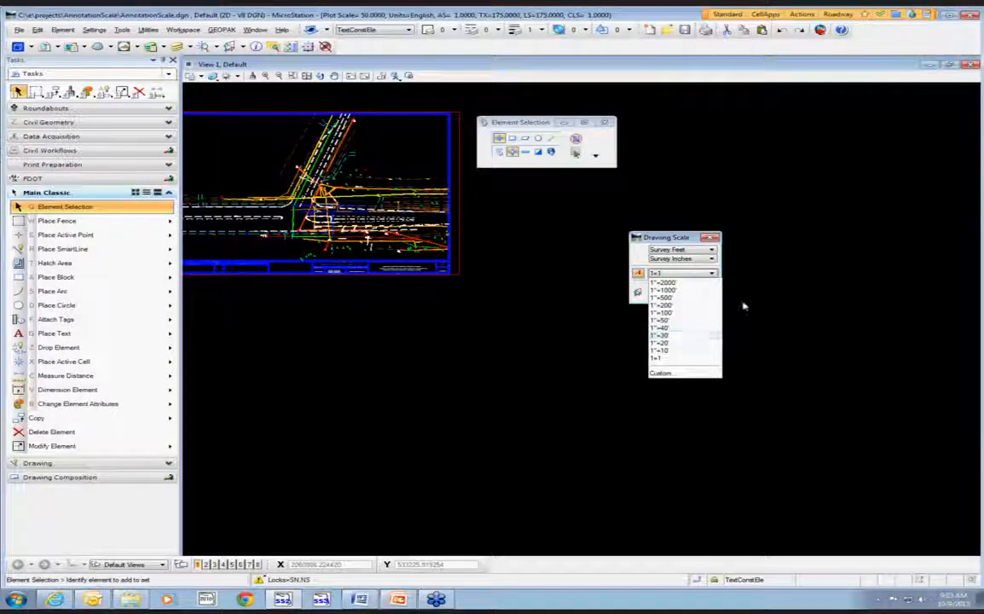
pyautogui.click(688, 336)
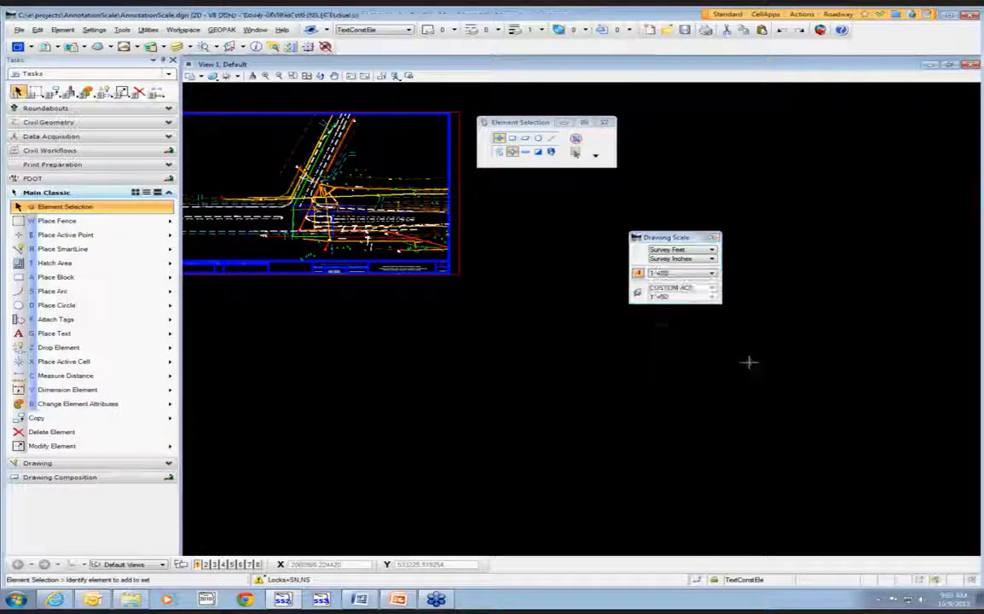
# Step: Reselect Survey Feet as the master unit, and dock and undock the Drawing Scale dialog
pyautogui.click(683, 251)
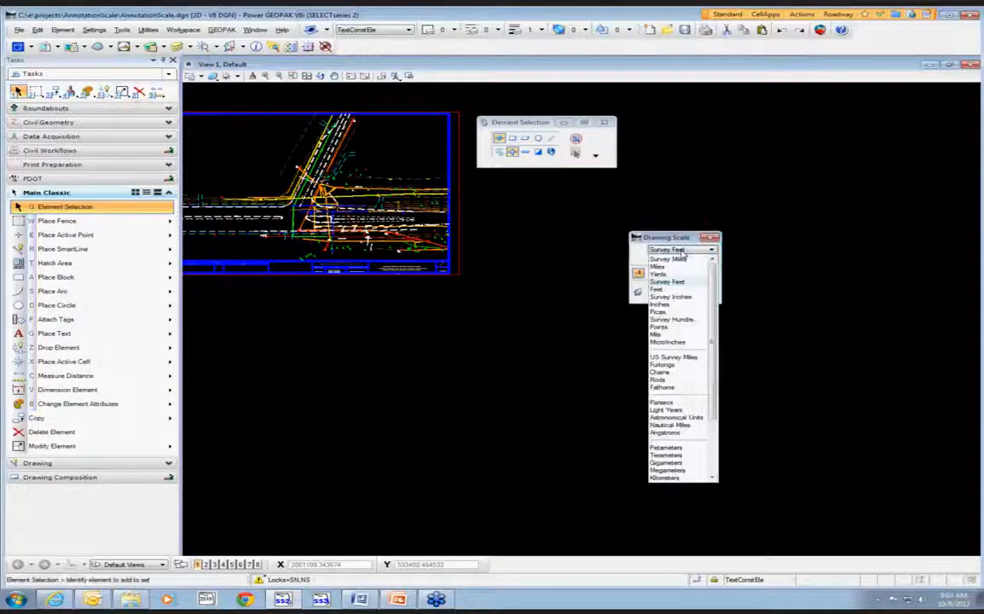
pyautogui.click(697, 283)
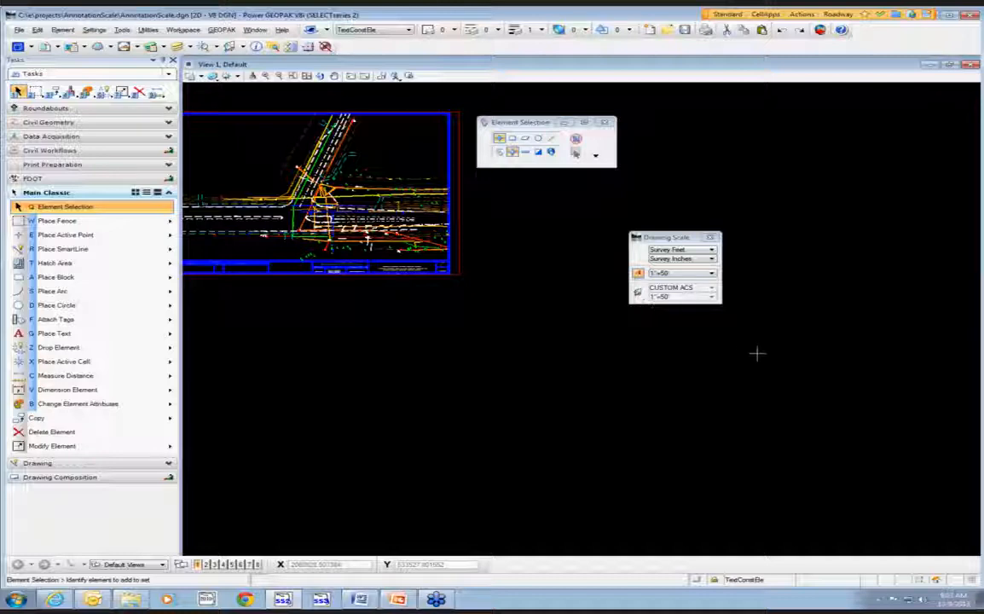
pyautogui.moveTo(656, 237)
pyautogui.mouseDown()
pyautogui.moveTo(581, 496)
pyautogui.moveTo(599, 588)
pyautogui.mouseUp()
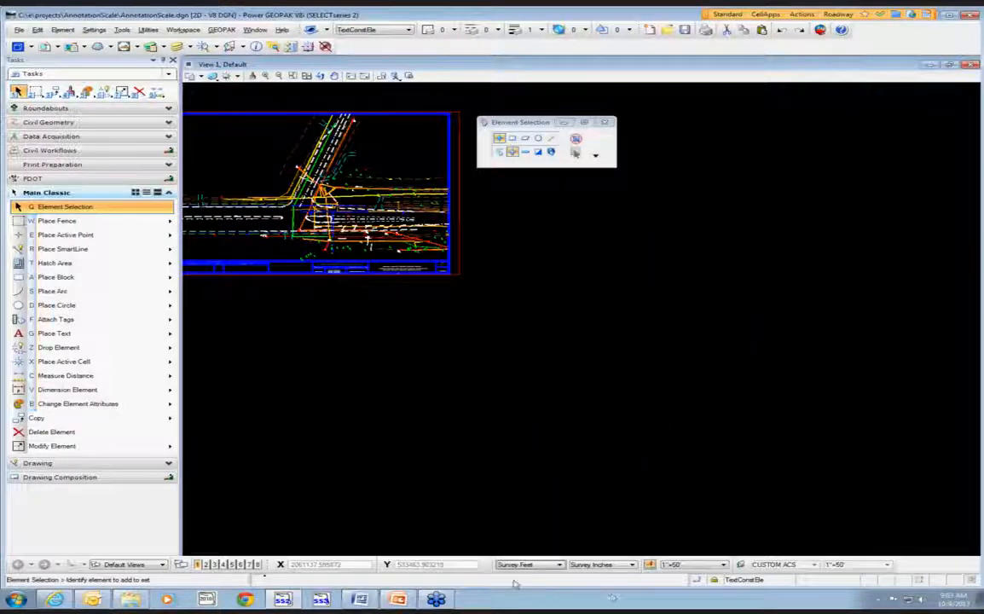
pyautogui.moveTo(497, 564)
pyautogui.mouseDown()
pyautogui.moveTo(522, 347)
pyautogui.moveTo(558, 265)
pyautogui.mouseUp()
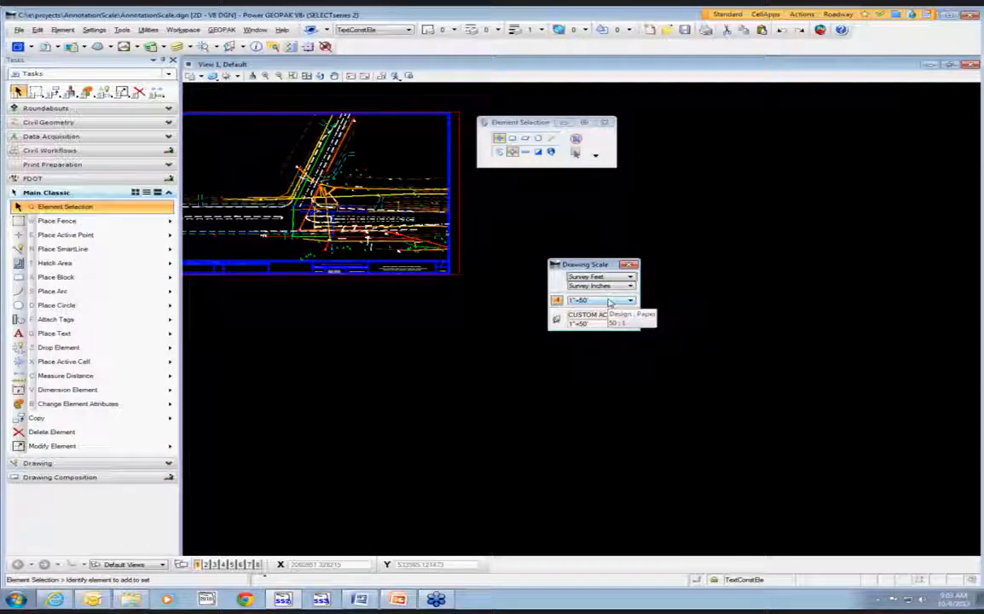
# Step: Select the 1"=50' annotation scale in the Default model's properties, accept it and close the Models dialog
pyautogui.click(17, 46)
pyautogui.moveTo(504, 226); pyautogui.dragTo(639, 238)
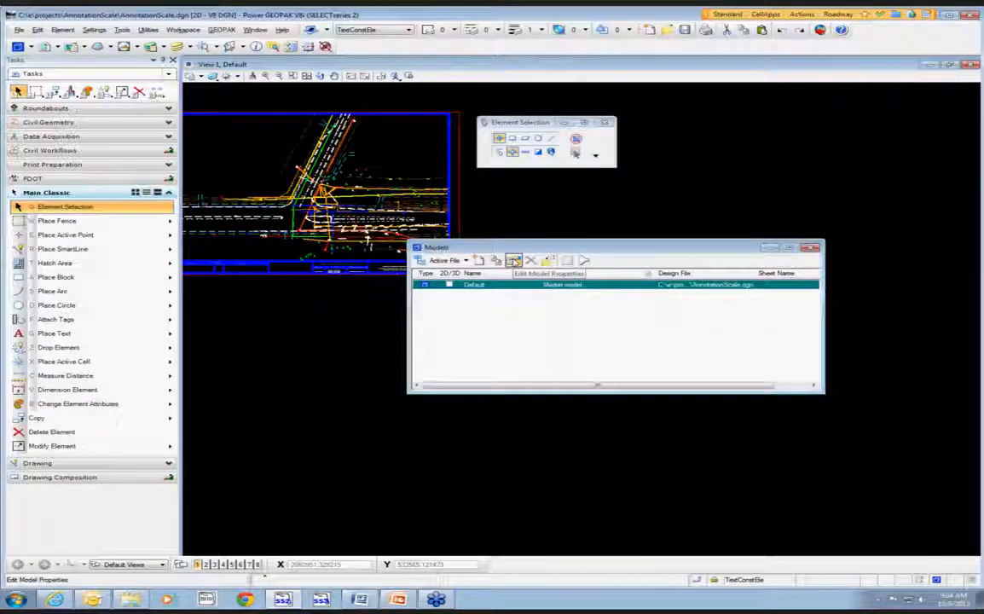
pyautogui.rightClick(510, 288)
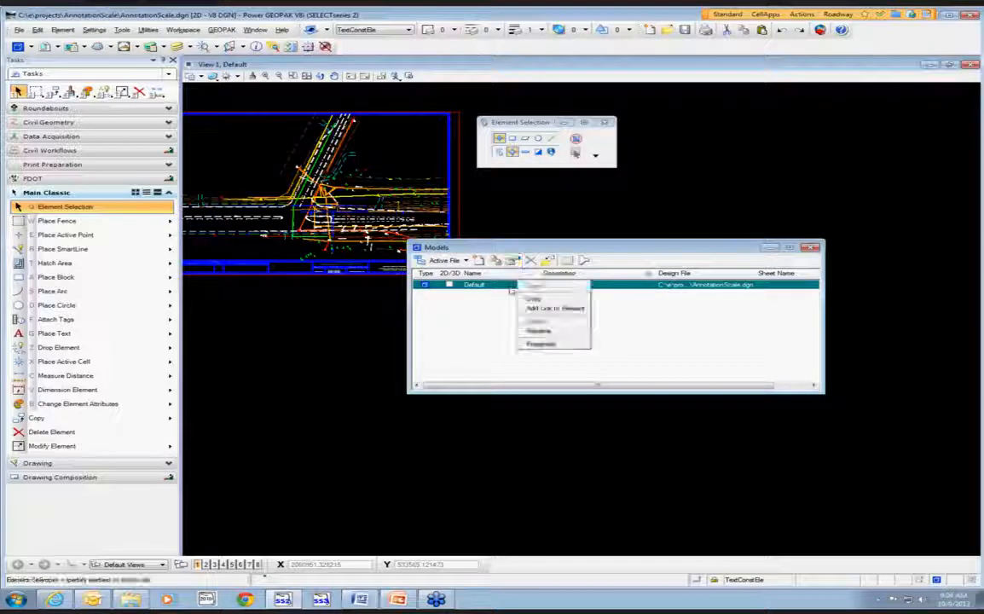
pyautogui.click(550, 343)
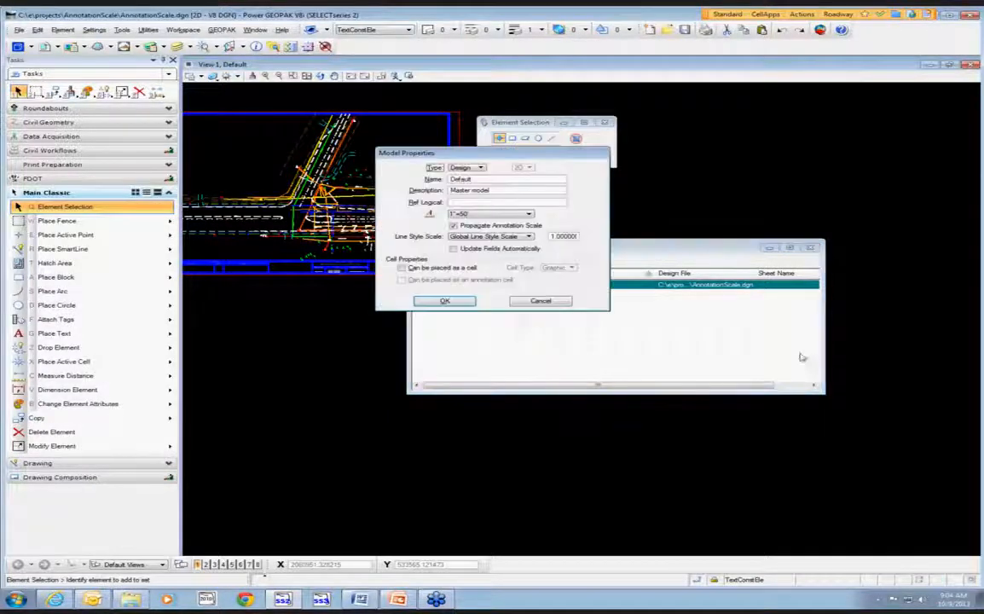
pyautogui.click(484, 214)
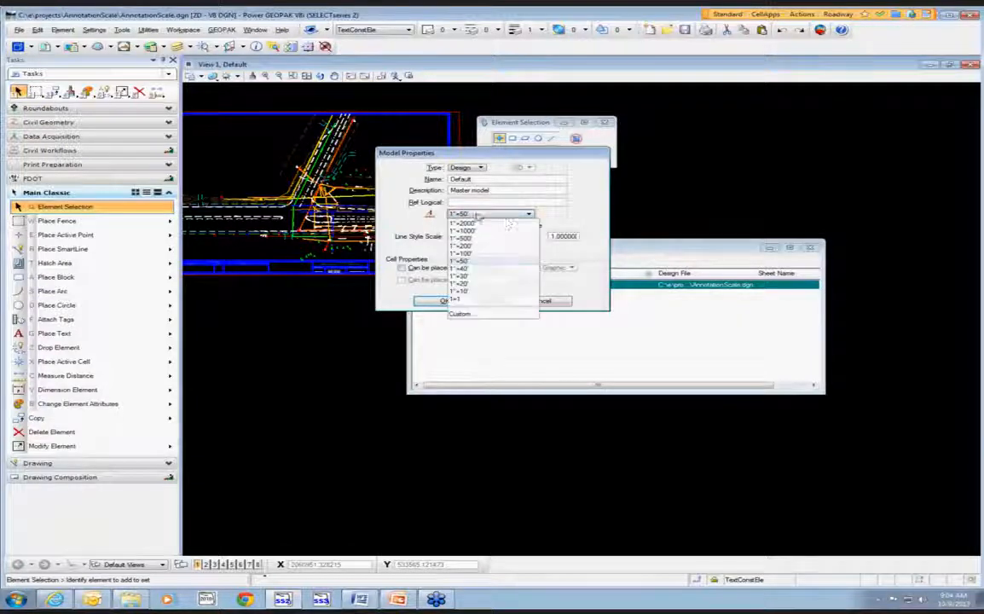
pyautogui.click(482, 261)
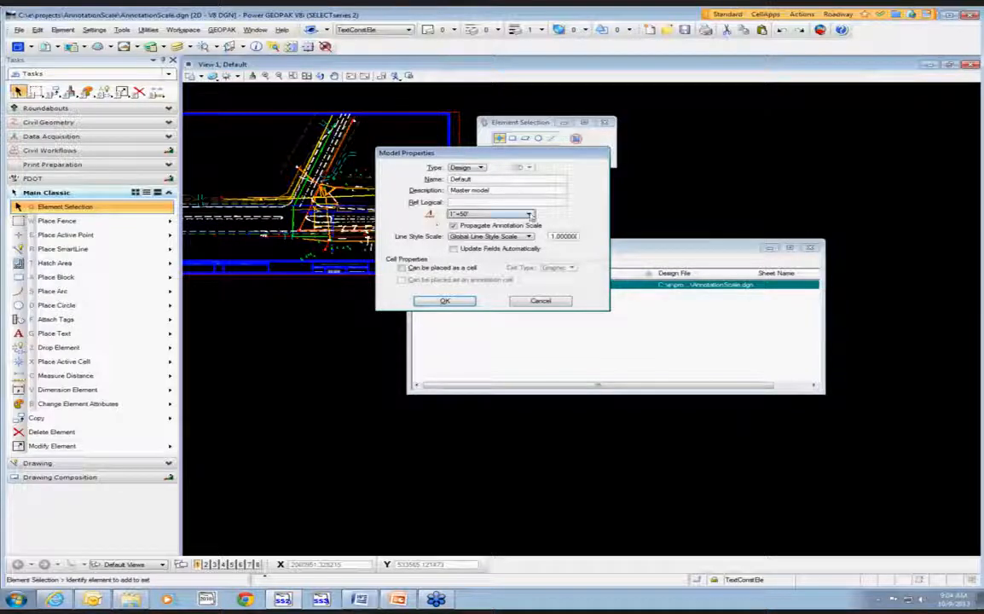
pyautogui.click(460, 303)
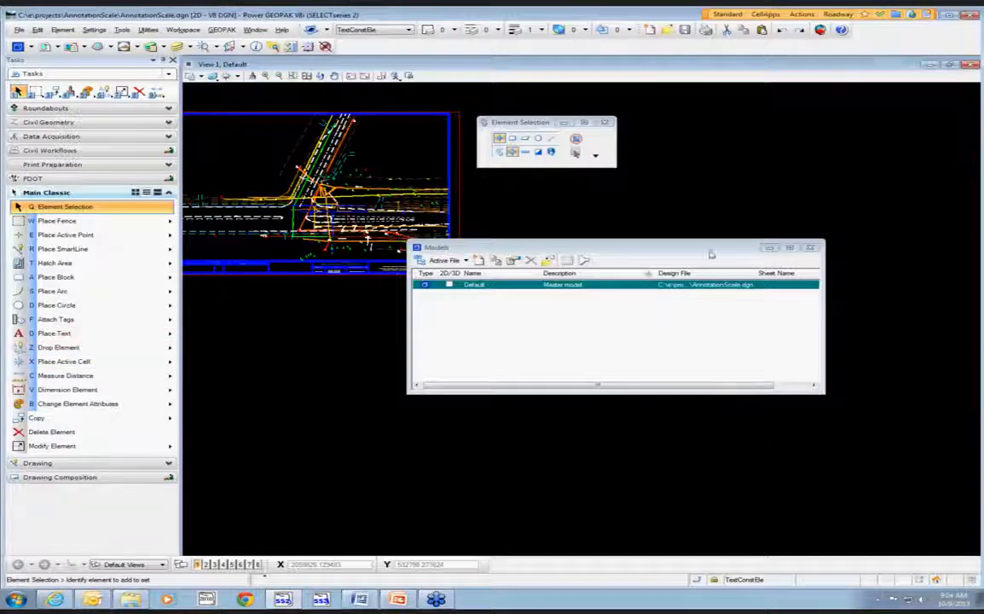
pyautogui.click(810, 249)
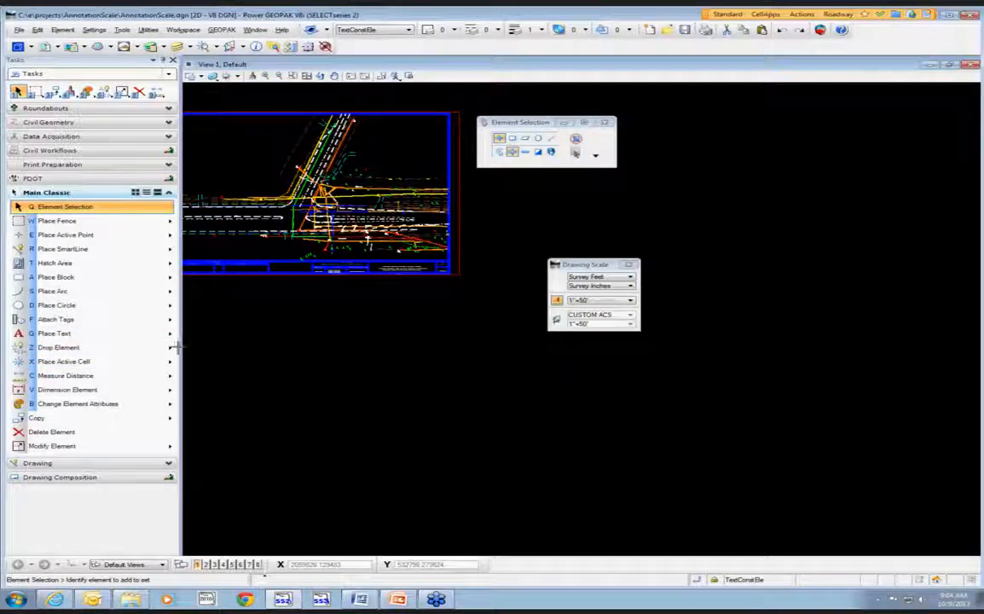
# Step: Examine the annotation scale lock in the Place Text, Place Note and Element Dimensioning settings, toggling it off and on for notes
pyautogui.click(125, 334)
pyautogui.moveTo(589, 128); pyautogui.dragTo(430, 304)
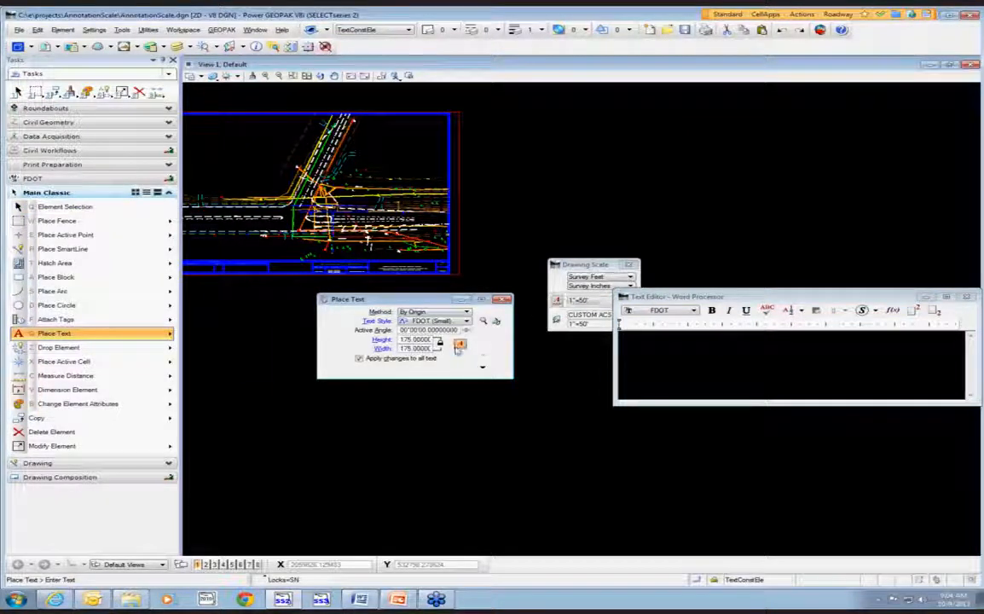
pyautogui.click(137, 334)
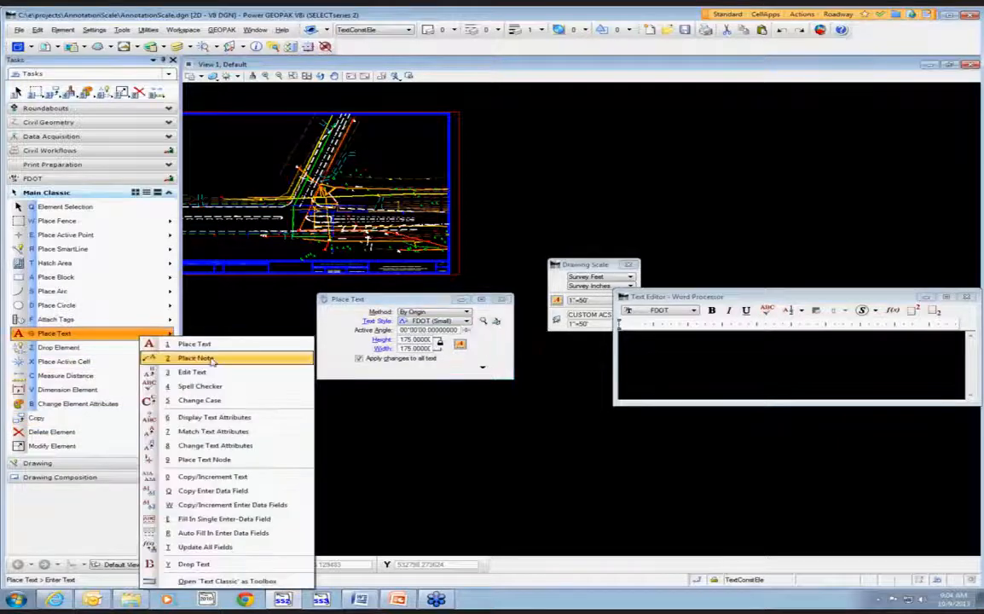
pyautogui.click(245, 358)
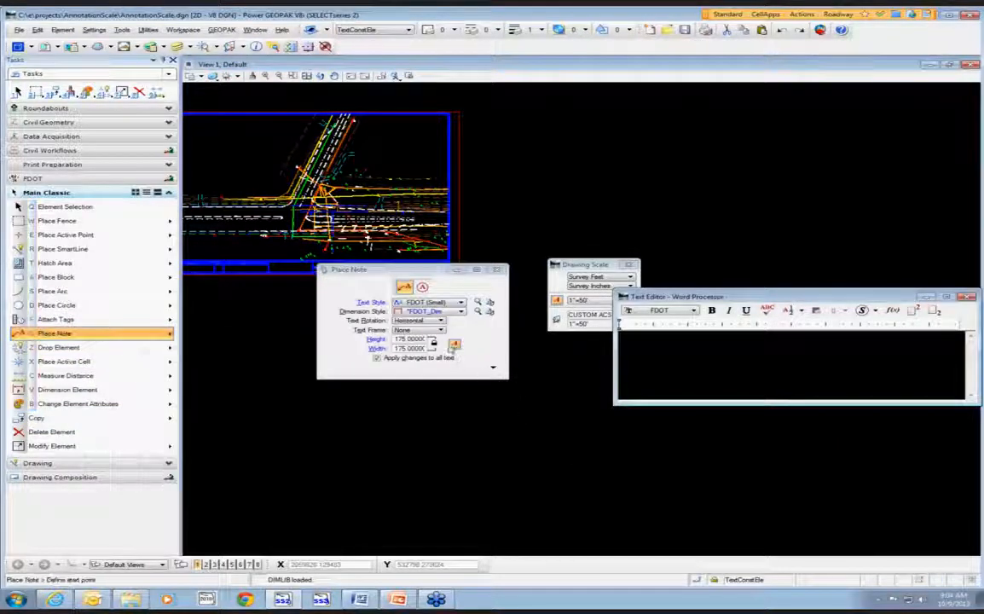
pyautogui.click(457, 346)
pyautogui.click(456, 346)
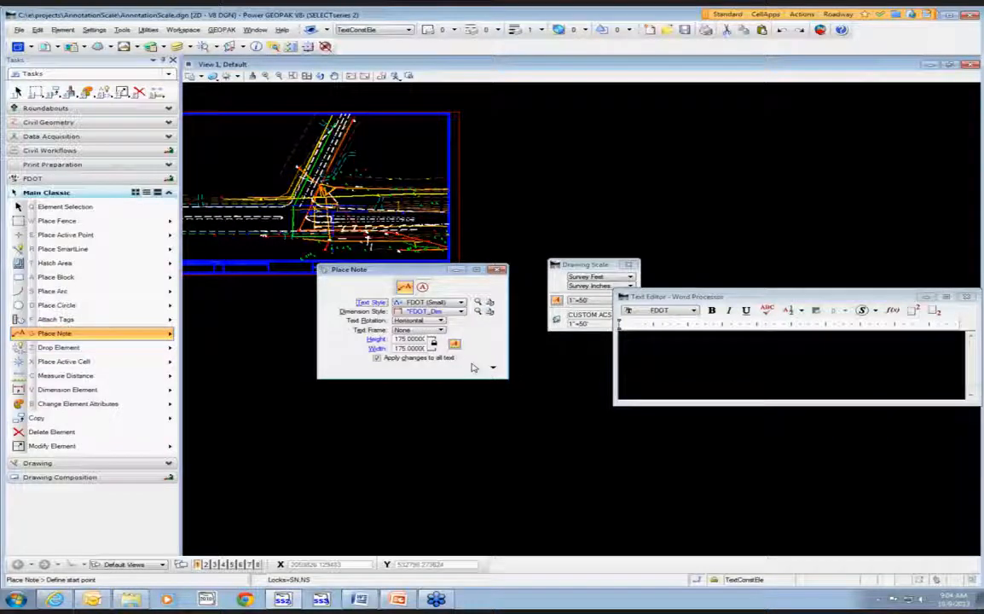
pyautogui.click(67, 389)
pyautogui.moveTo(391, 271); pyautogui.dragTo(337, 294)
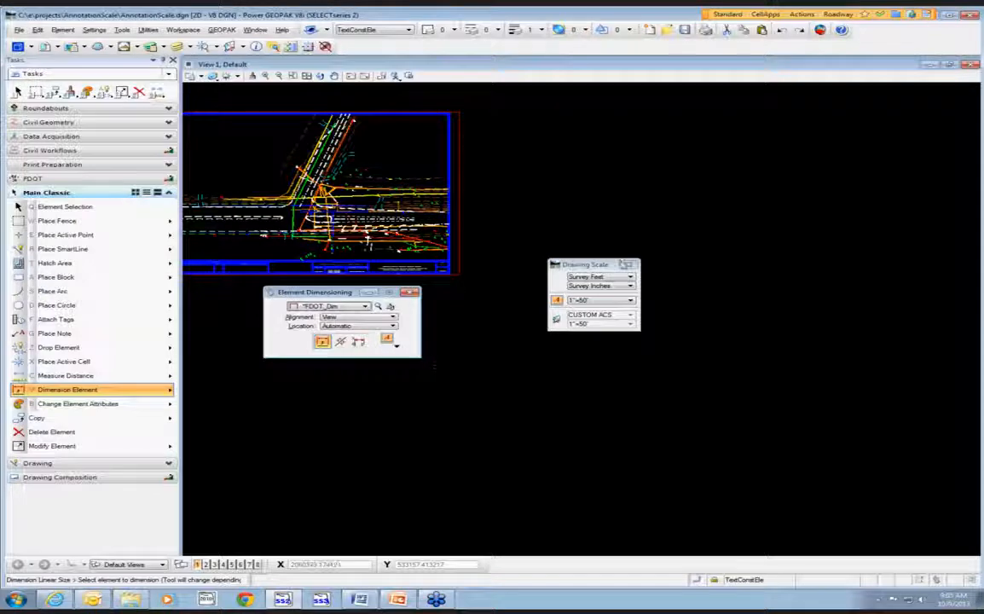
# Step: Start Place Text and set the text height and width to 0.07
pyautogui.scroll(-3, 821, 195)
pyautogui.scroll(5, 652, 195)
pyautogui.scroll(3, 583, 228)
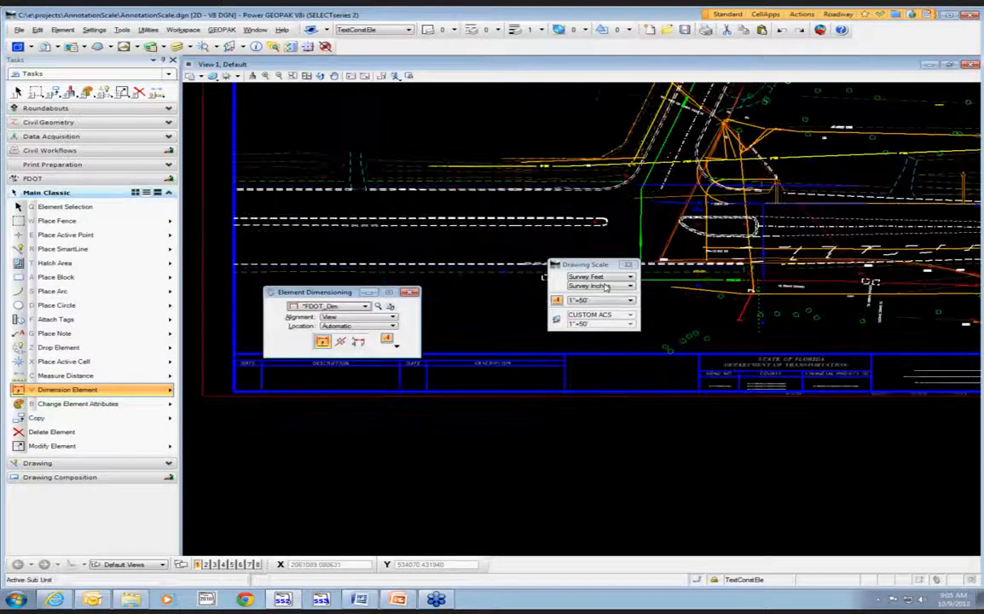
pyautogui.click(98, 333)
pyautogui.click(101, 338)
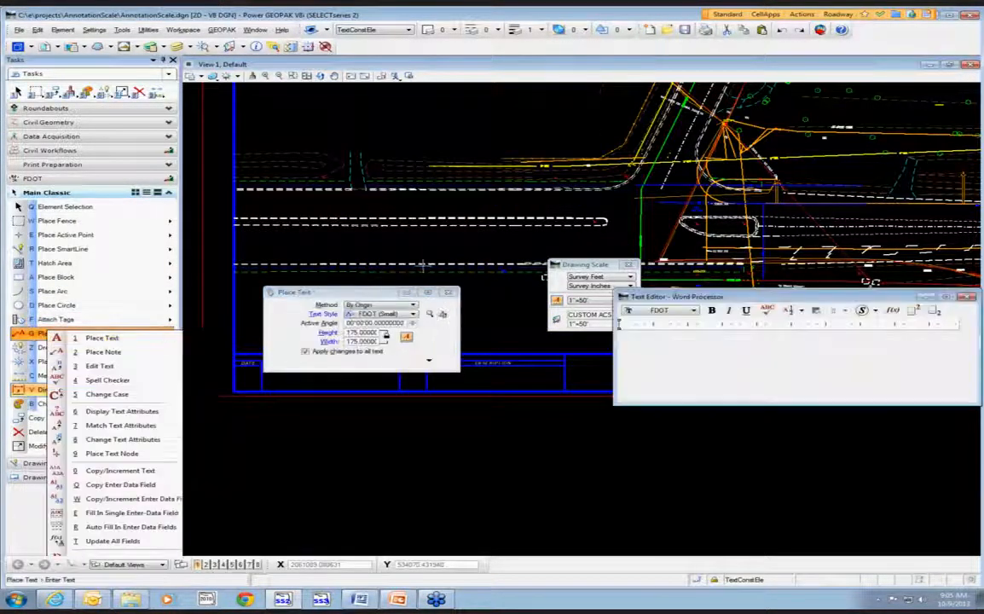
pyautogui.scroll(2, 433, 282)
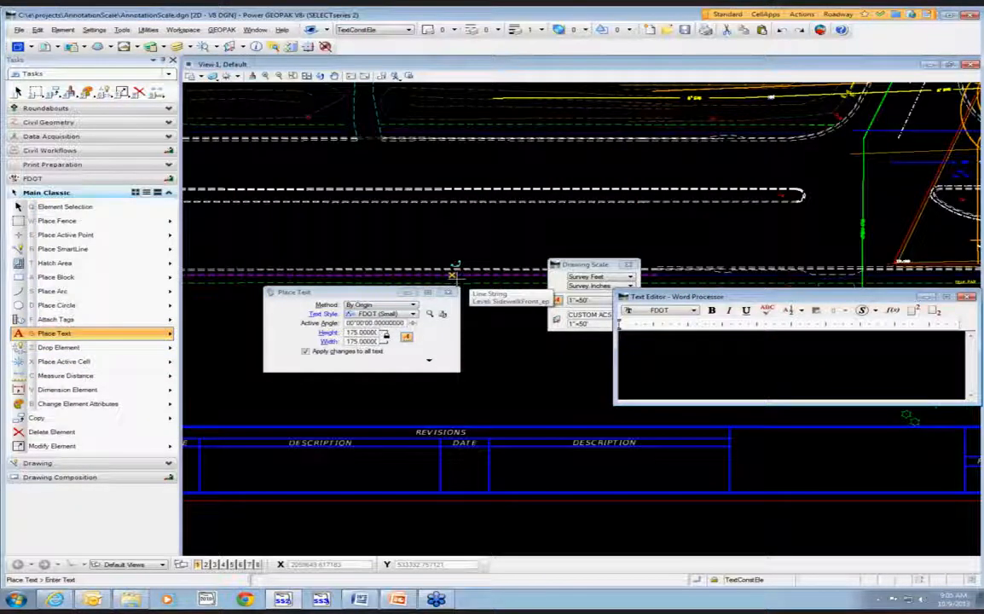
pyautogui.doubleClick(368, 334)
pyautogui.write('.07')
pyautogui.press('Tab')
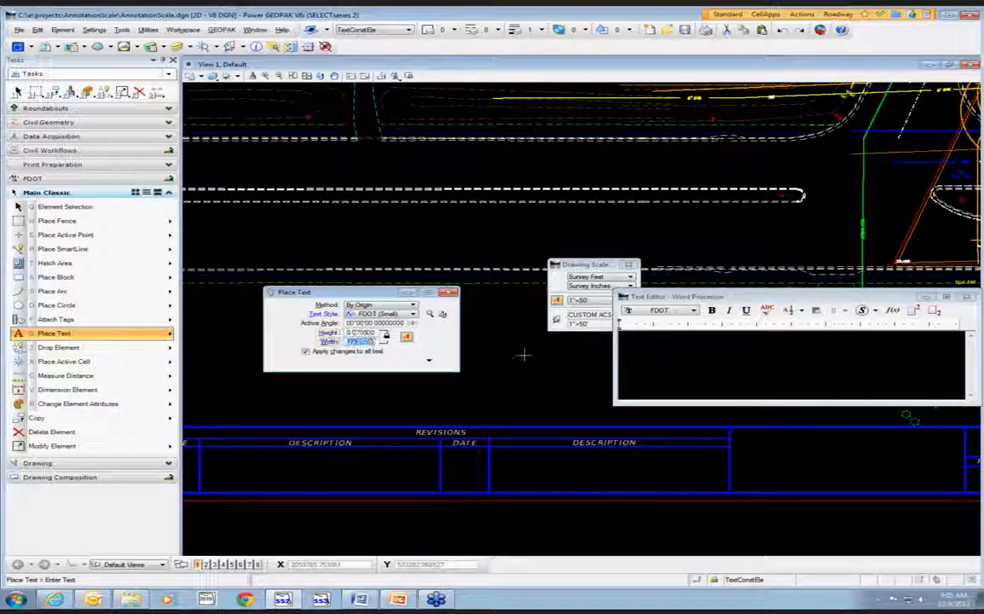
# Step: Place the text "US 90" between the dashed roadway lines below the median
pyautogui.click(667, 339)
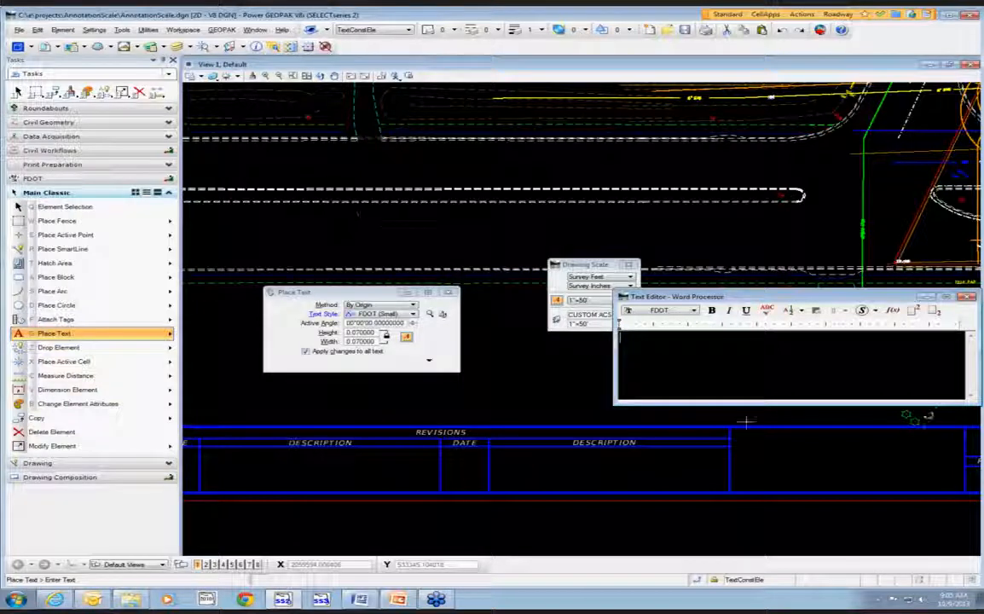
pyautogui.write('Sc')
pyautogui.press('BackSpace')
pyautogui.press('BackSpace')
pyautogui.write('US 90')
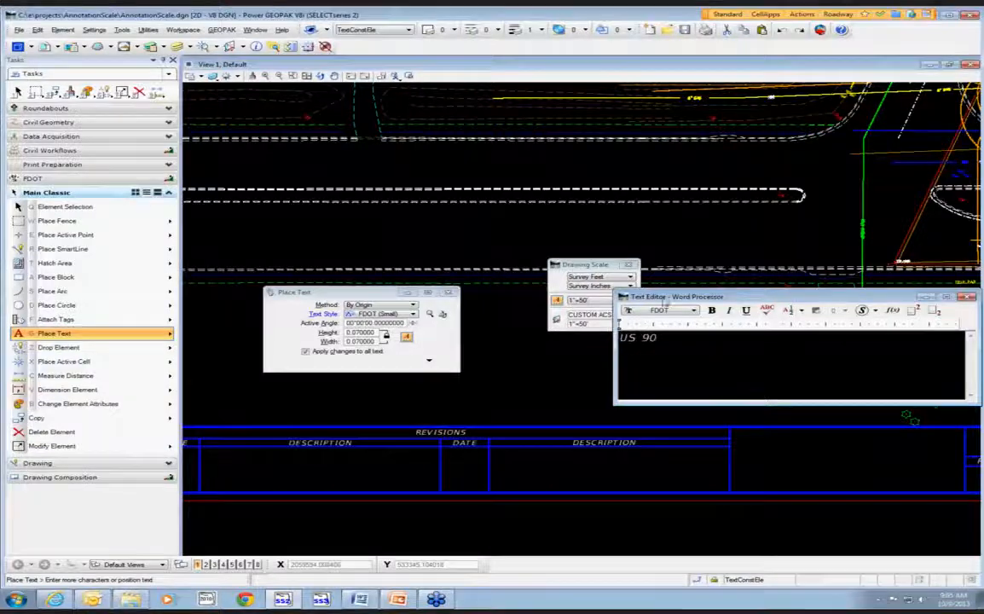
pyautogui.scroll(2, 443, 225)
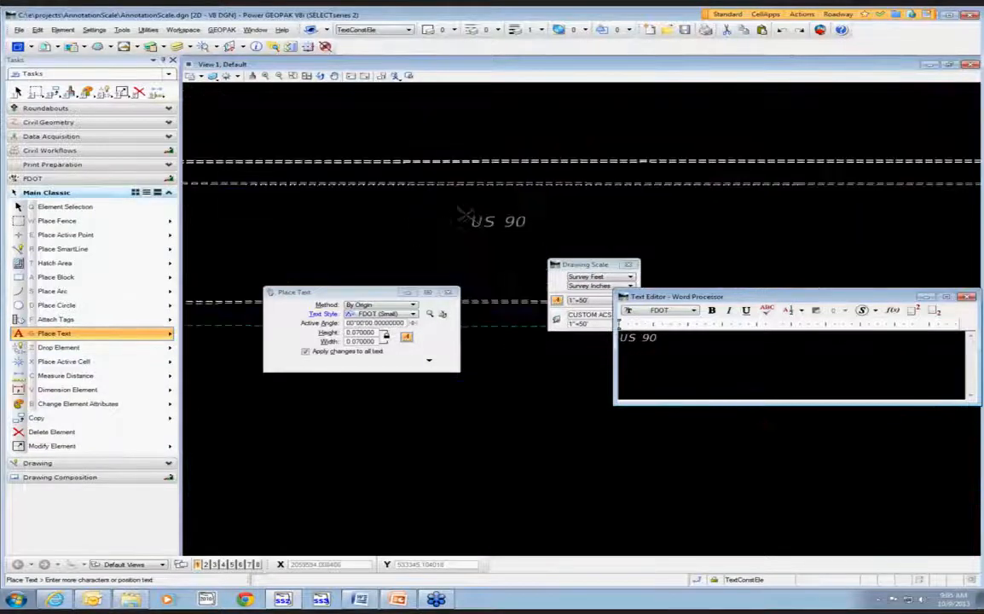
pyautogui.click(368, 227)
pyautogui.rightClick(537, 217)
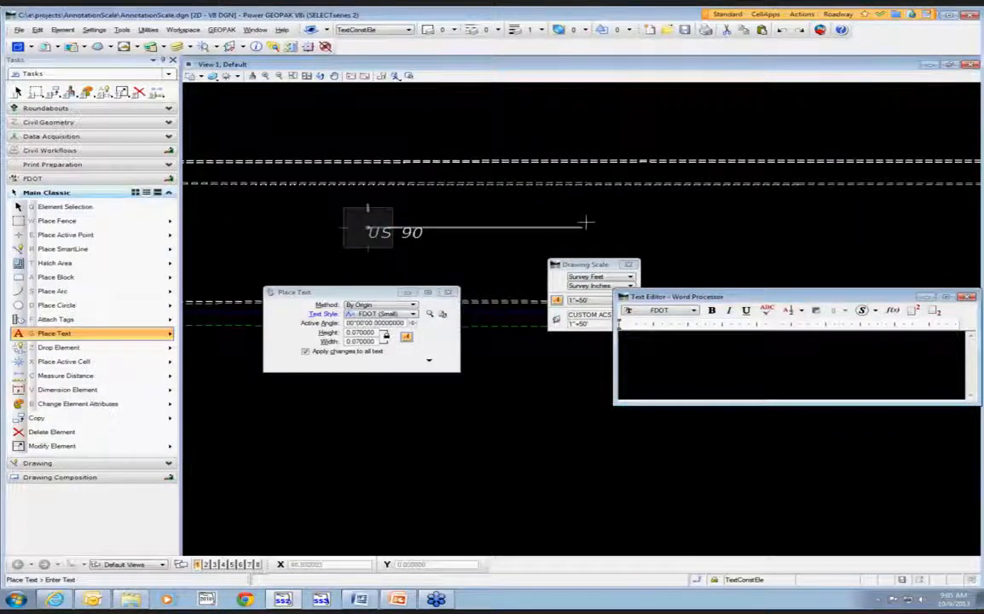
# Step: Switch the annotation scale to 1"=40' and 1"=100' to compare the text size, and return it to 1"=50'
pyautogui.scroll(-1, 584, 222)
pyautogui.scroll(1, 502, 232)
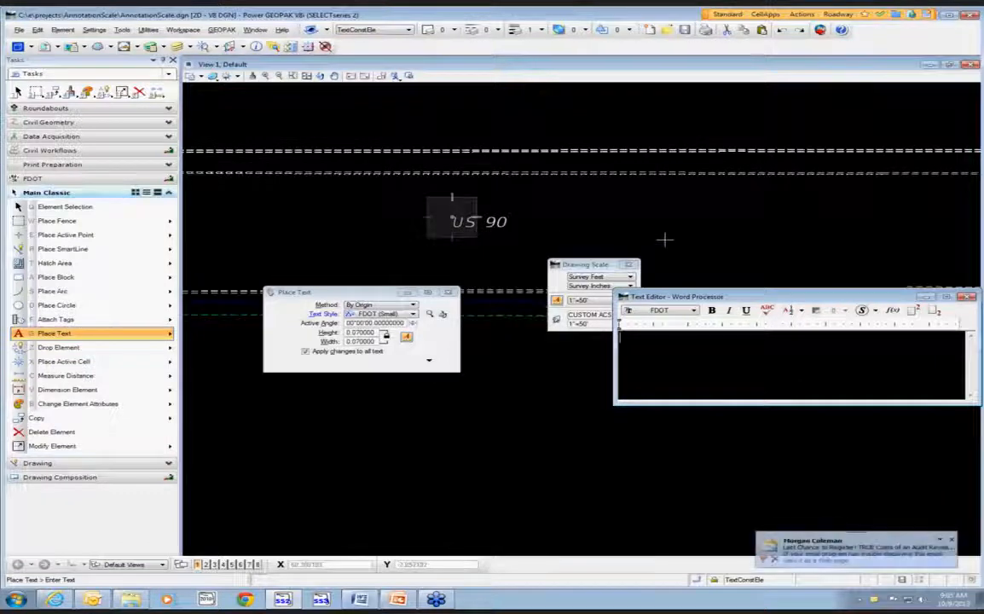
pyautogui.moveTo(770, 296); pyautogui.dragTo(720, 407)
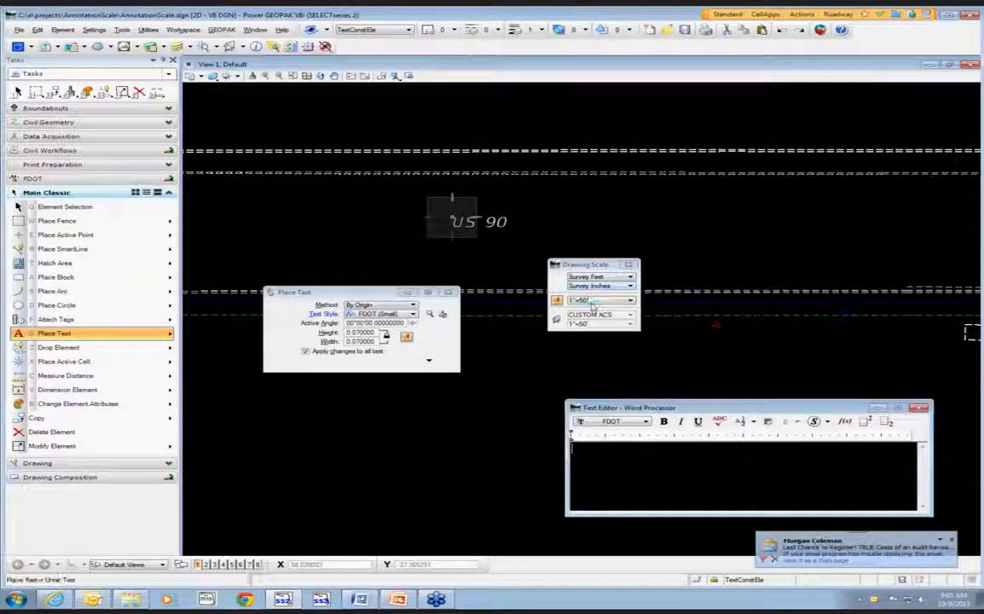
pyautogui.click(595, 301)
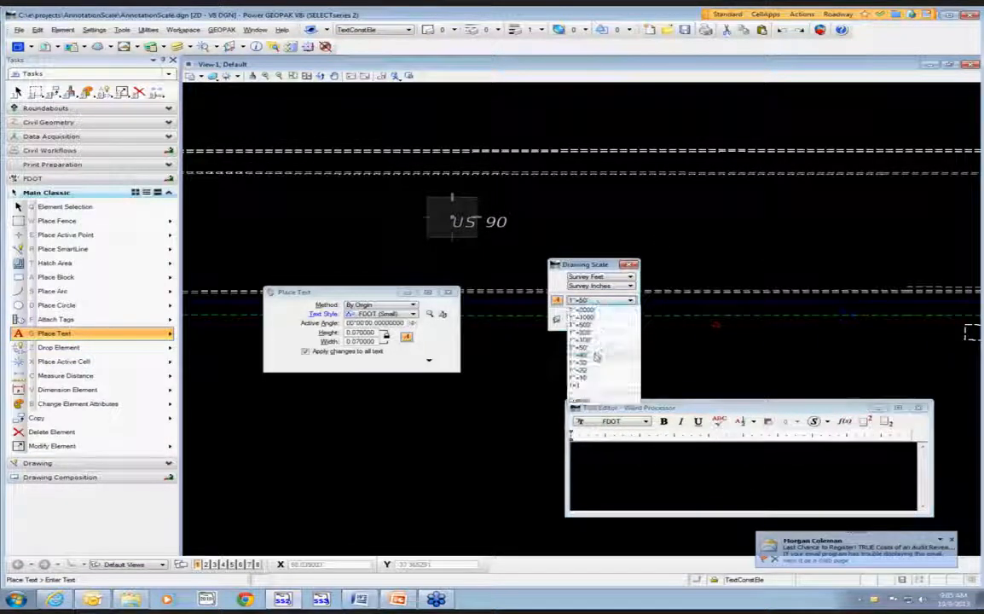
pyautogui.click(594, 358)
pyautogui.press('Escape')
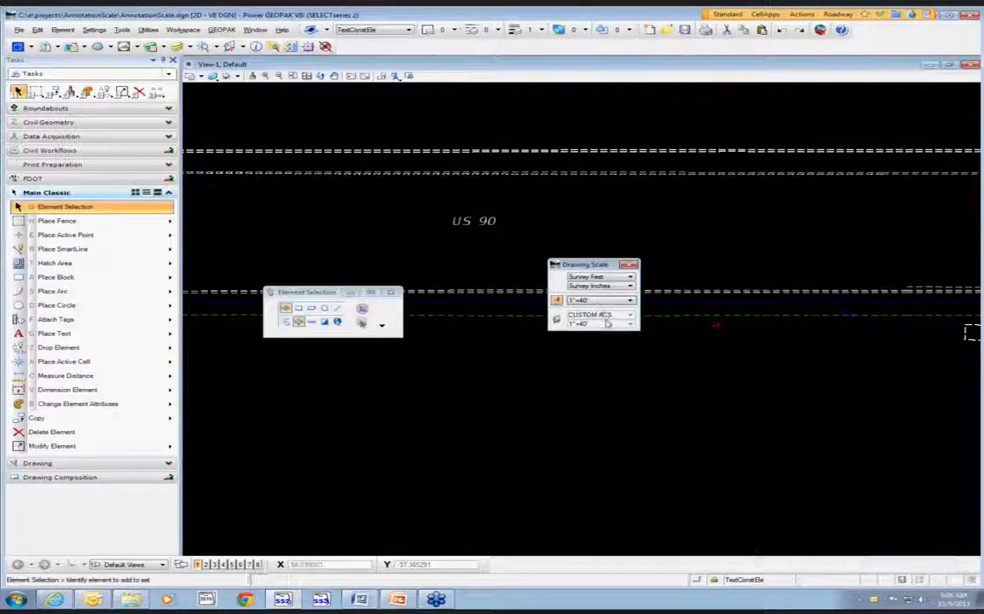
pyautogui.click(608, 301)
pyautogui.click(605, 340)
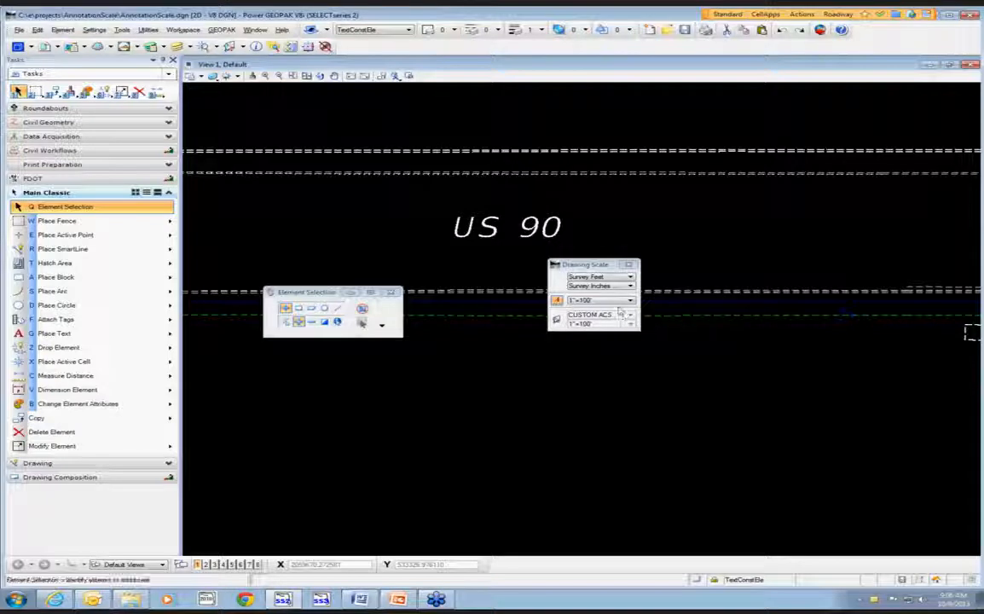
pyautogui.click(616, 301)
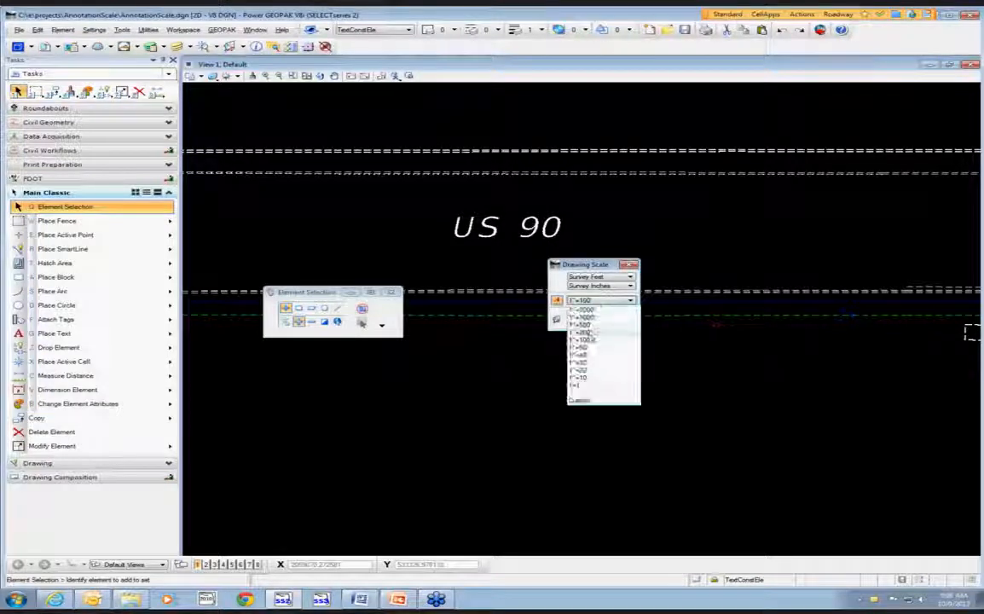
pyautogui.click(590, 348)
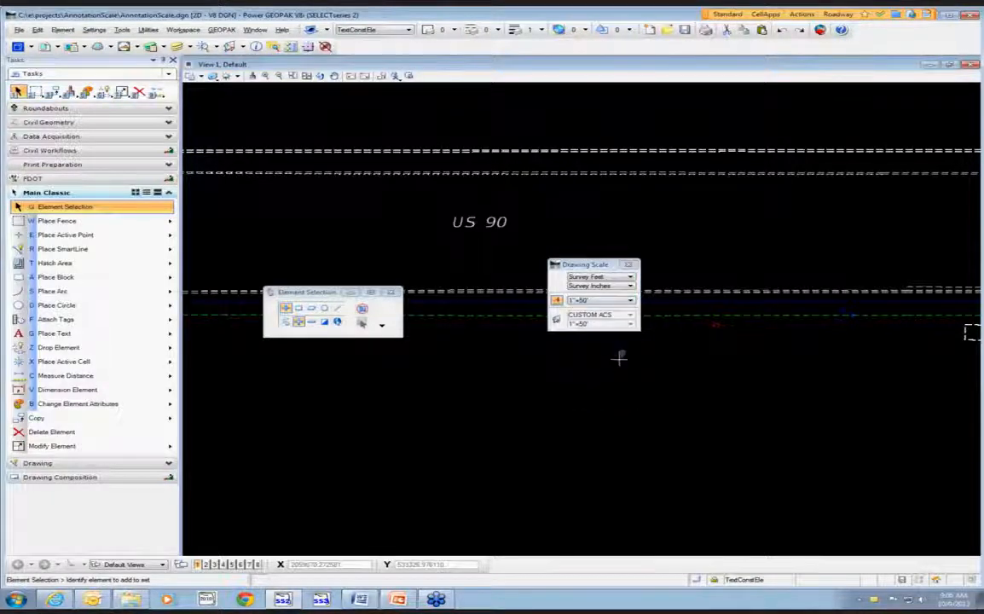
# Step: Start Place Text, set the height and width to 3.5 and turn off the annotation scale lock
pyautogui.click(98, 338)
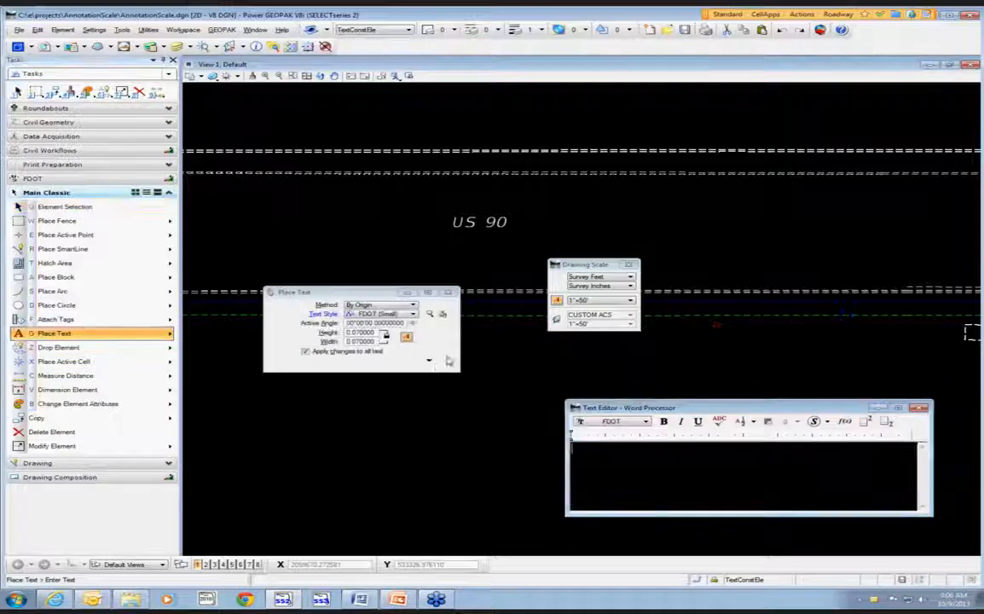
pyautogui.click(364, 335)
pyautogui.write('3.5')
pyautogui.press('Tab')
pyautogui.click(409, 338)
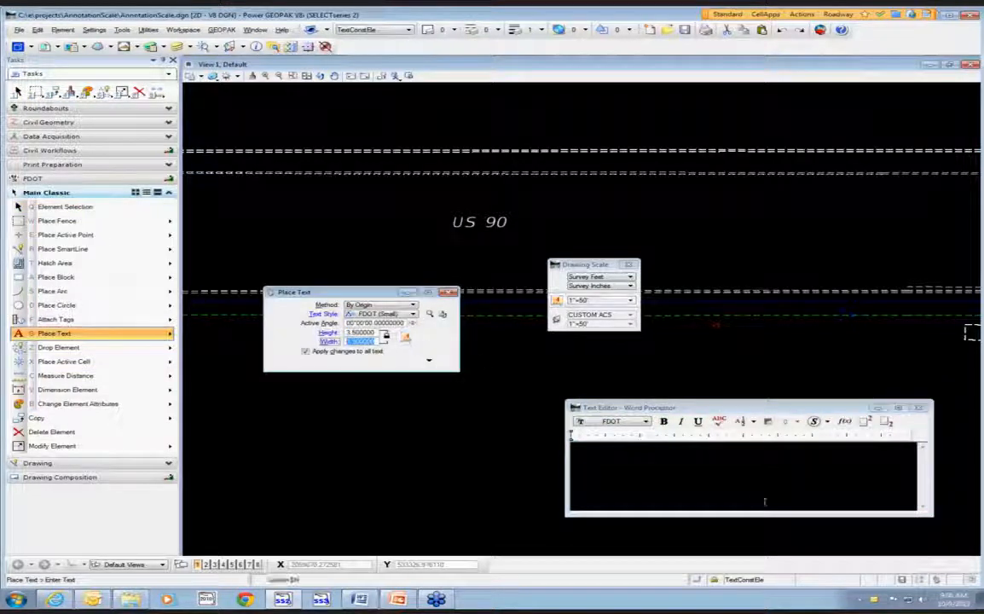
# Step: Place a second text "US 90" directly below the existing "US 90" label
pyautogui.click(742, 466)
pyautogui.write('US 90')
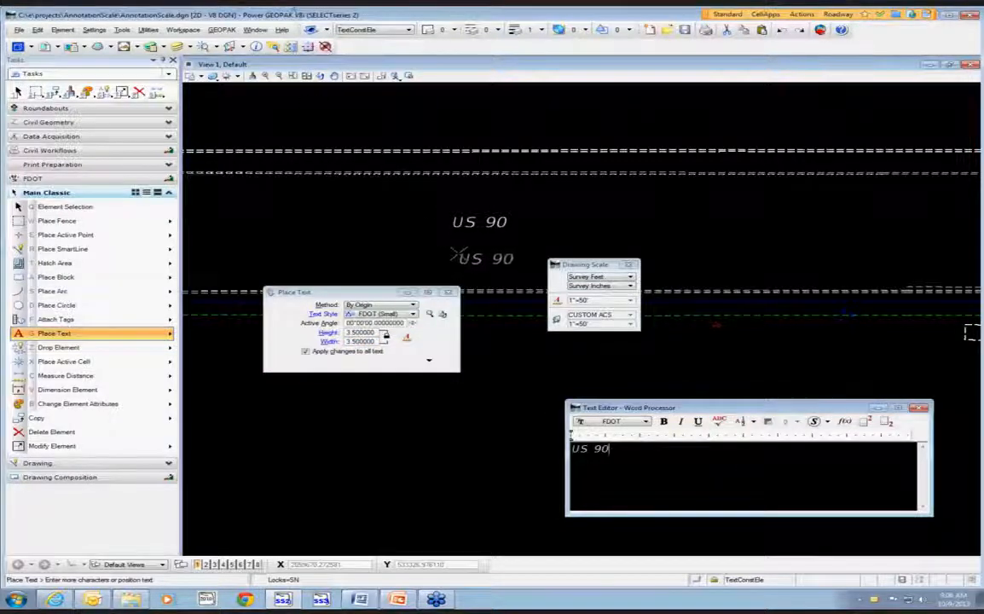
pyautogui.click(447, 250)
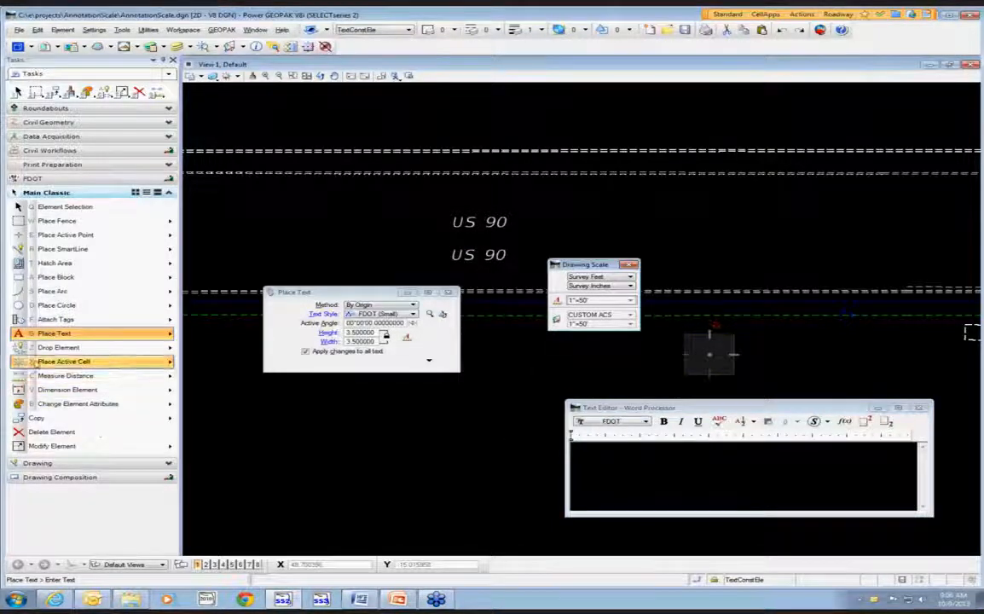
# Step: Switch the annotation scale to 1"=40' to compare the two labels, and return it to 1"=50'
pyautogui.click(595, 302)
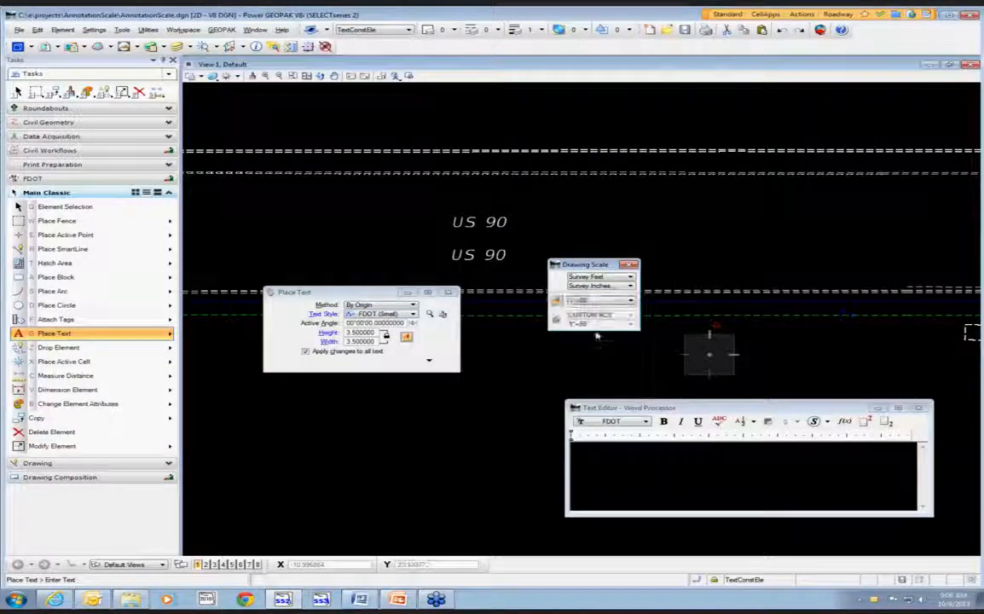
pyautogui.click(597, 360)
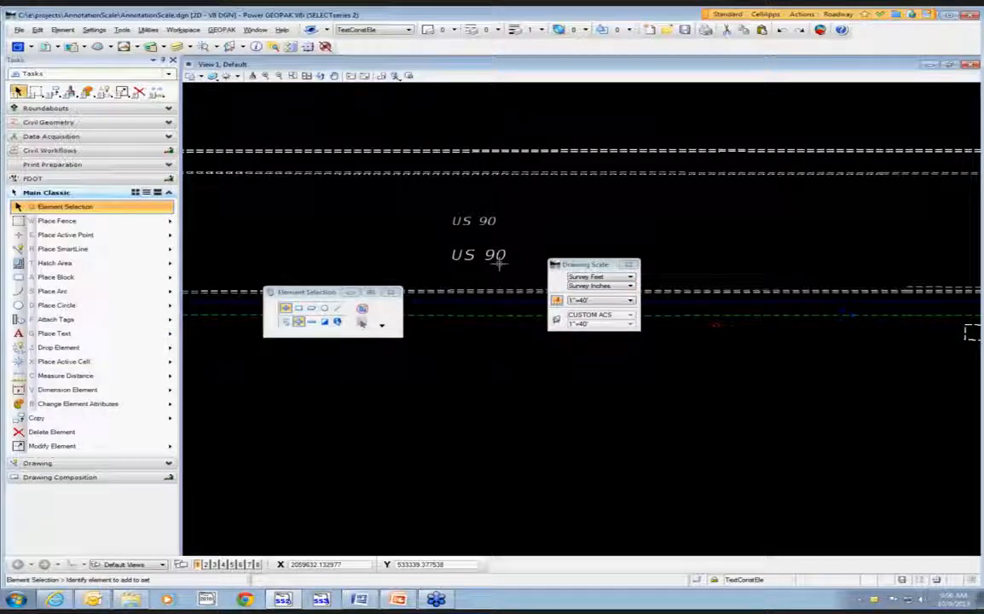
pyautogui.click(597, 300)
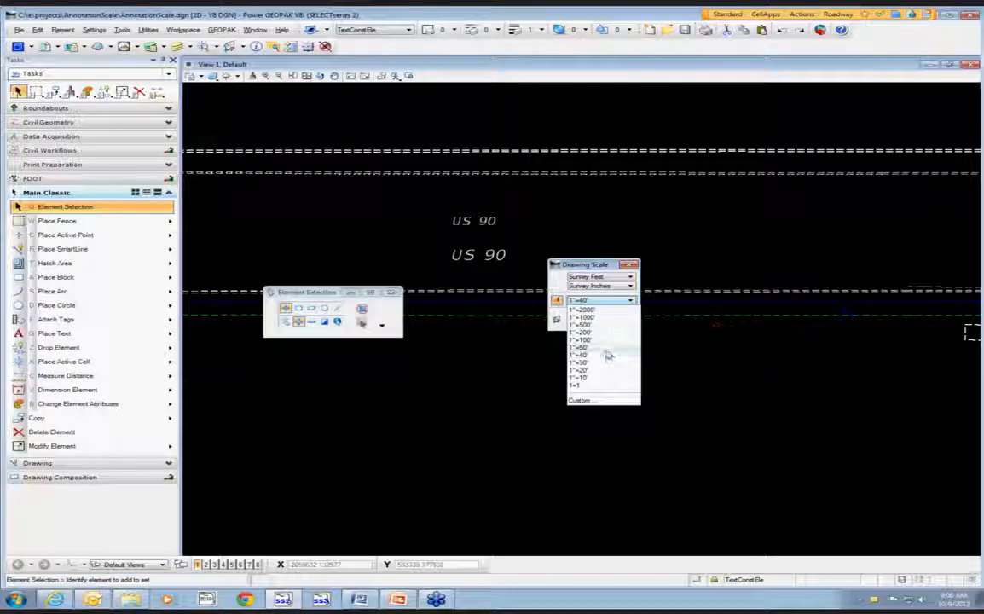
pyautogui.click(607, 348)
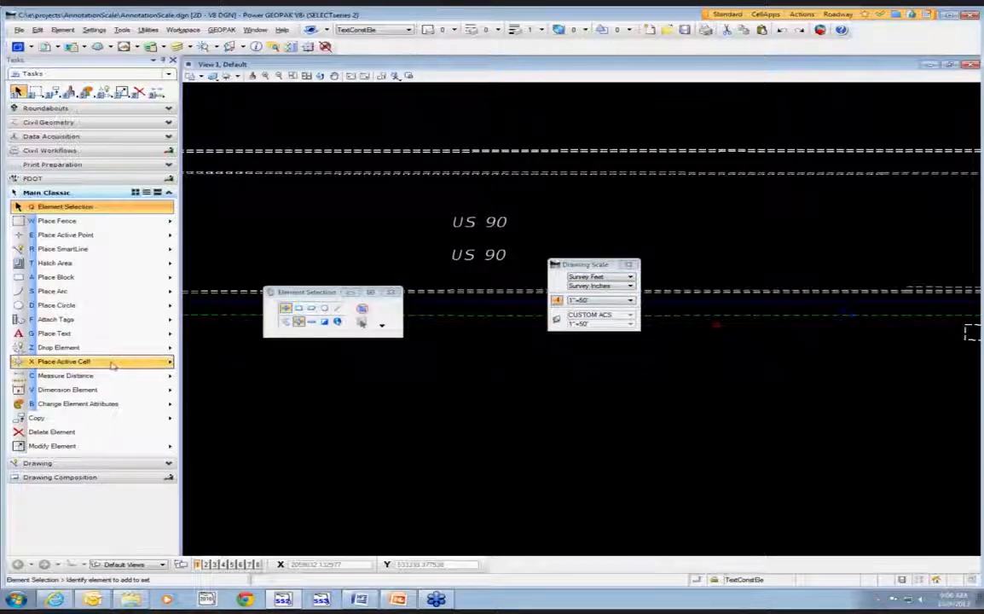
# Step: Start Place Note and set the note text height and width to 0.07
pyautogui.moveTo(92, 335)
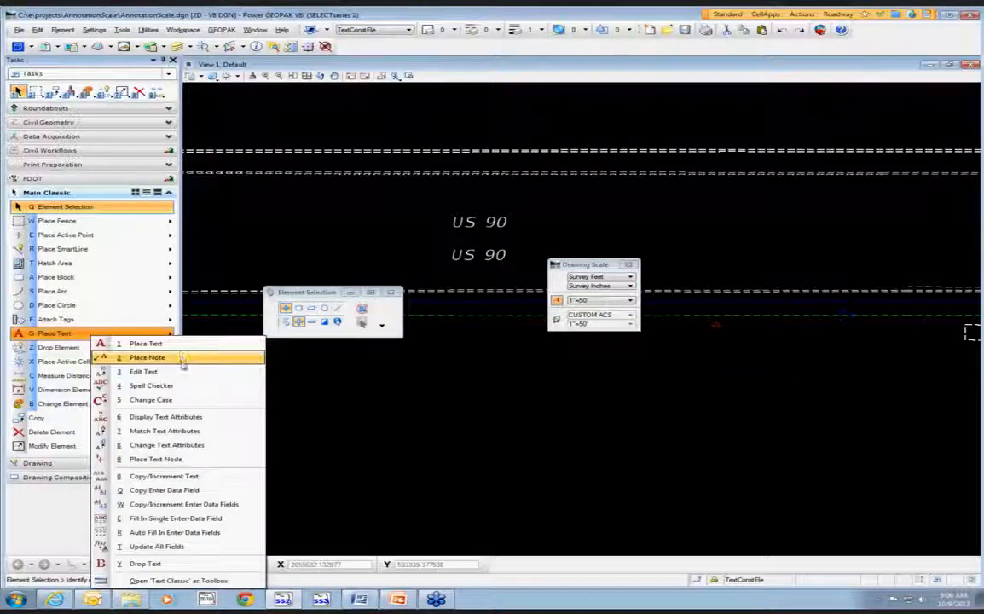
pyautogui.click(182, 357)
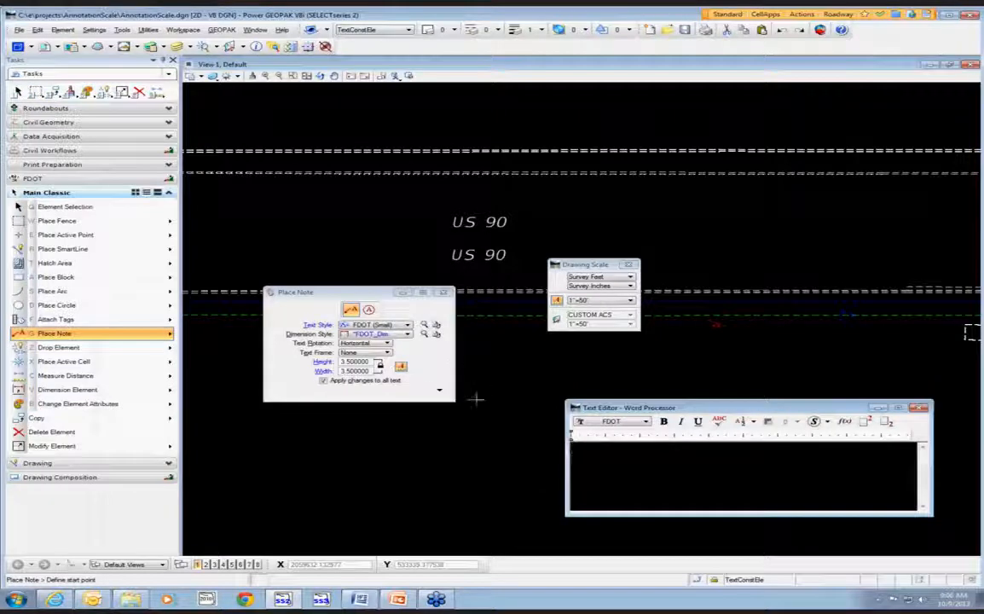
pyautogui.doubleClick(355, 362)
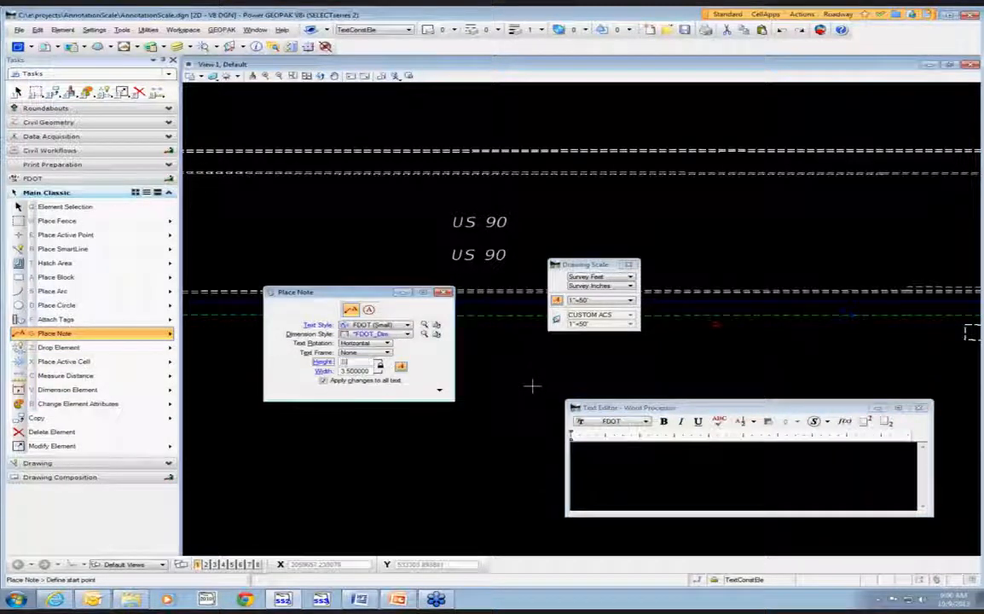
pyautogui.write('.08')
pyautogui.press('Tab')
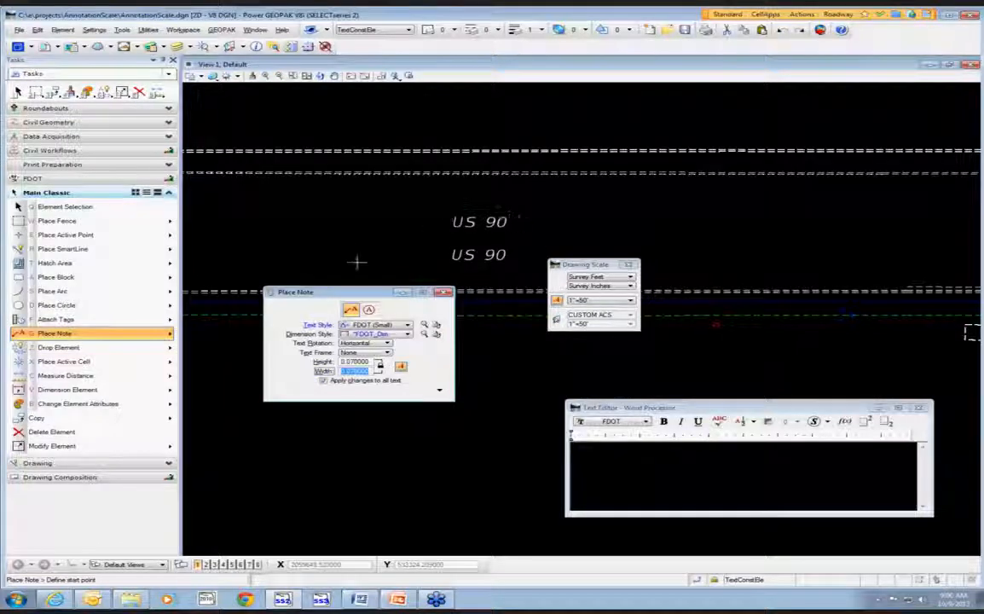
# Step: Place the note "EOP" with its arrow on the upper roadway's dashed edge line and the text below it
pyautogui.scroll(-3, 358, 262)
pyautogui.scroll(3, 340, 230)
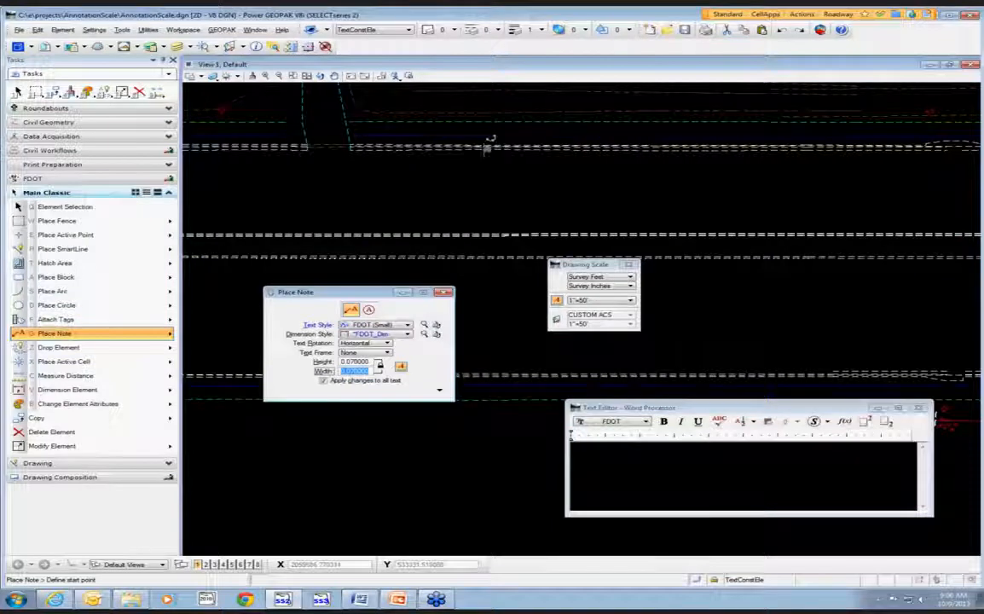
pyautogui.click(485, 149)
pyautogui.click(665, 479)
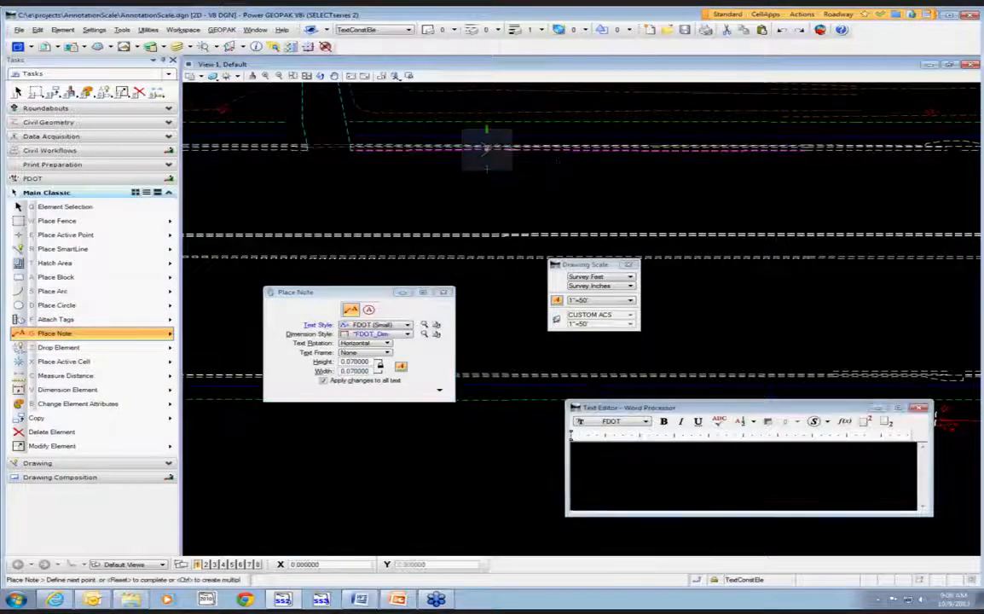
pyautogui.write('FOP')
pyautogui.scroll(3, 489, 123)
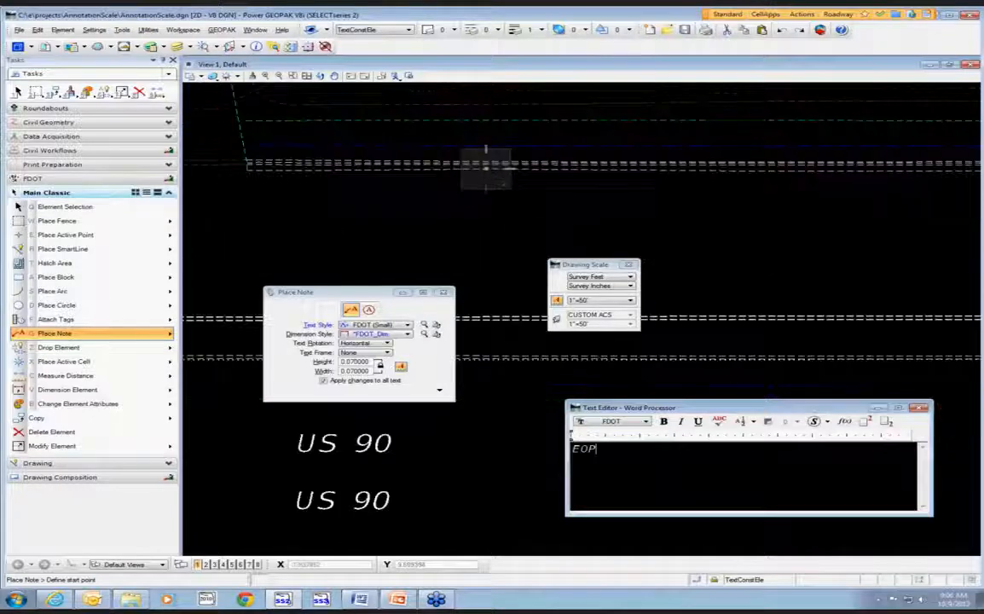
pyautogui.click(486, 165)
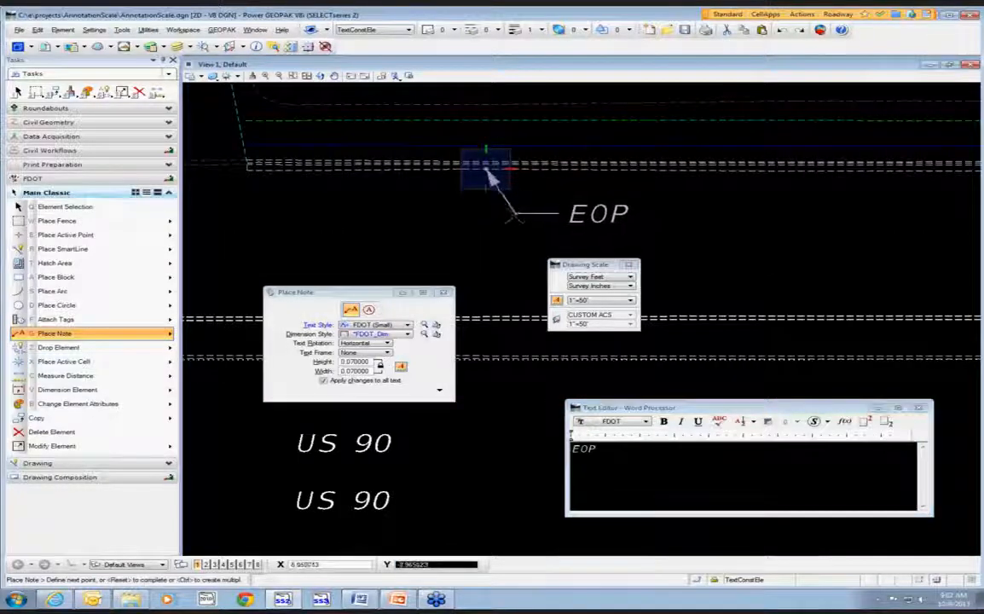
pyautogui.click(522, 221)
pyautogui.scroll(-2, 446, 149)
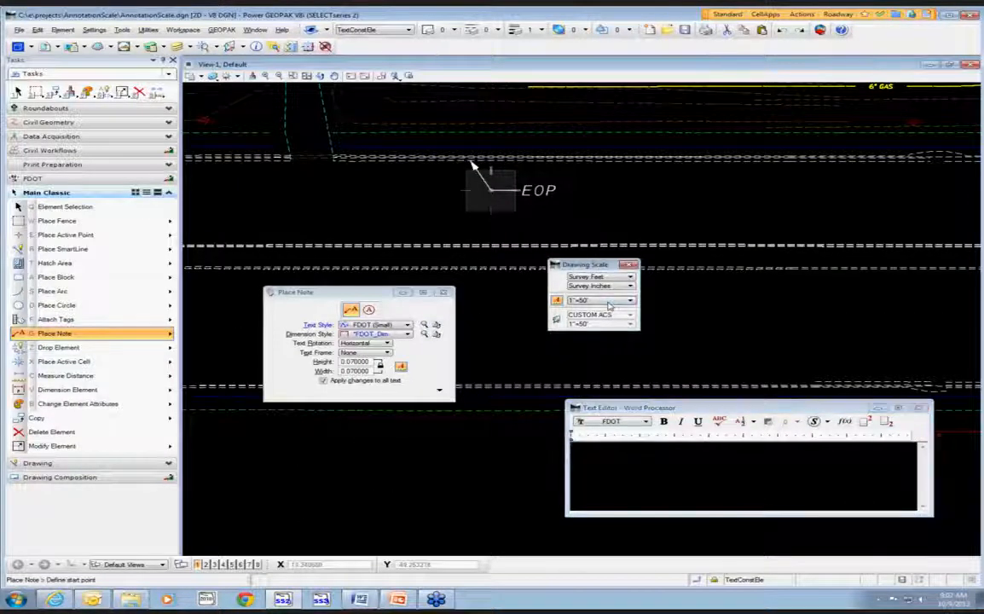
# Step: Switch the annotation scale to 1"=100' to compare the note and text, and return it to 1"=50'
pyautogui.click(610, 300)
pyautogui.click(615, 340)
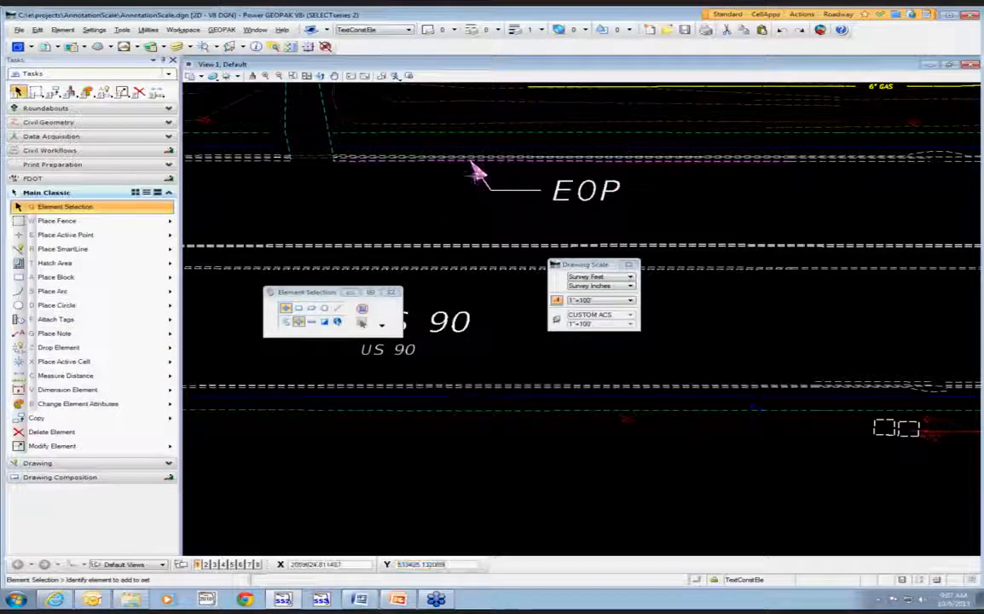
pyautogui.click(606, 301)
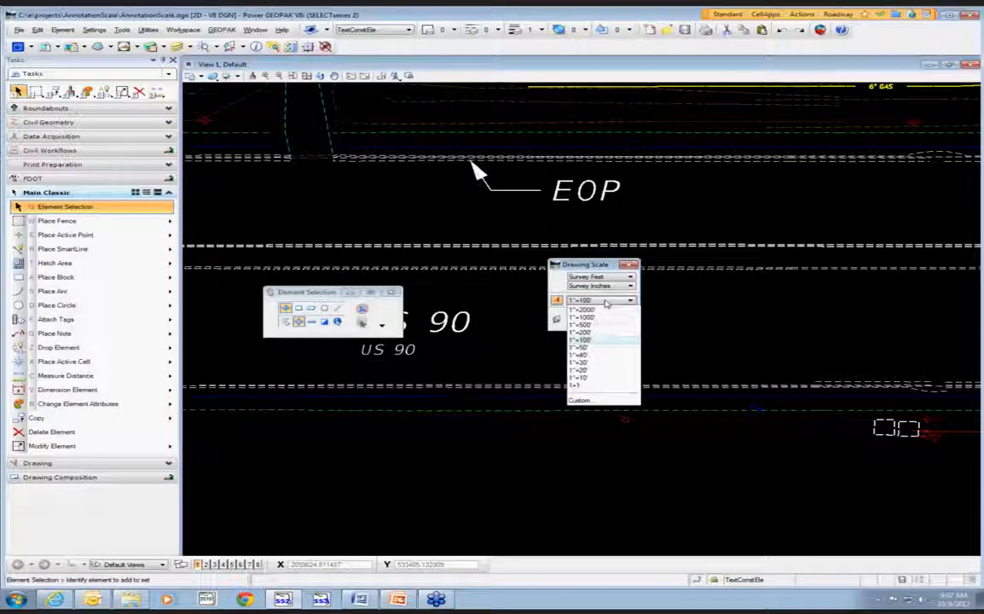
pyautogui.click(600, 349)
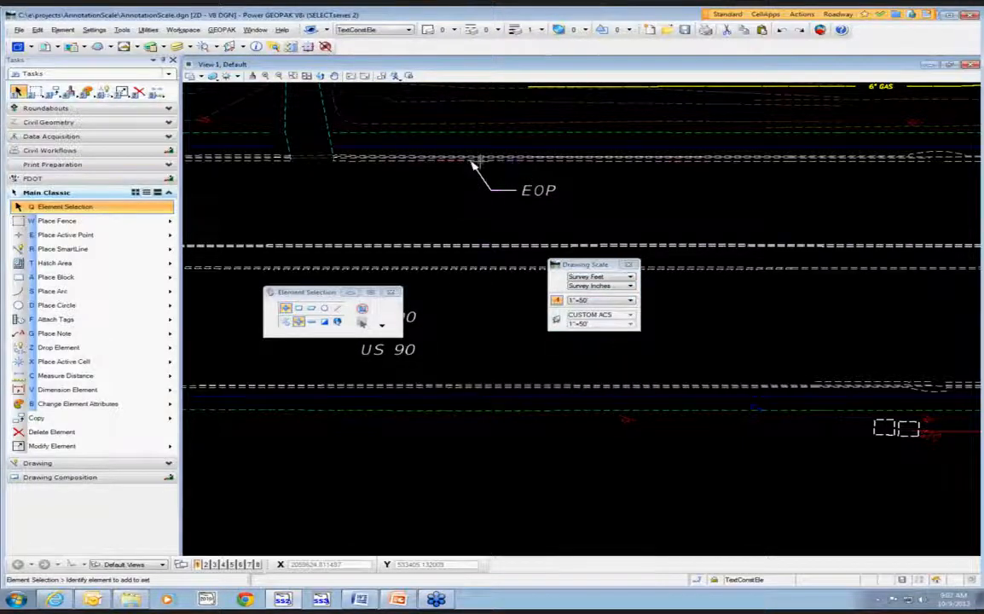
# Step: Switch the annotation scale to 1"=200', move the Drawing Scale dialog off the note, and return the scale to 1"=50'
pyautogui.scroll(2, 503, 187)
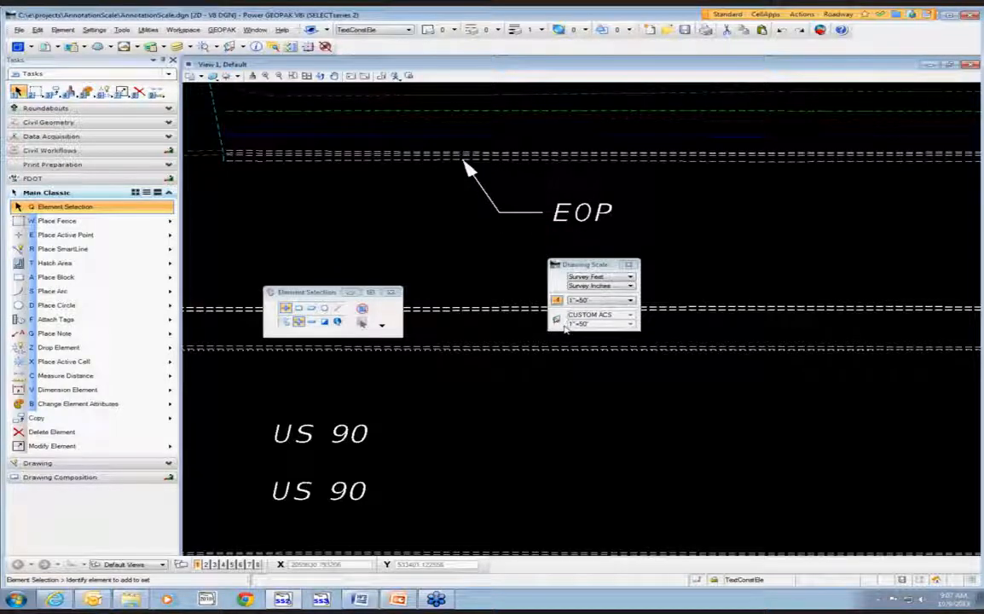
pyautogui.click(597, 300)
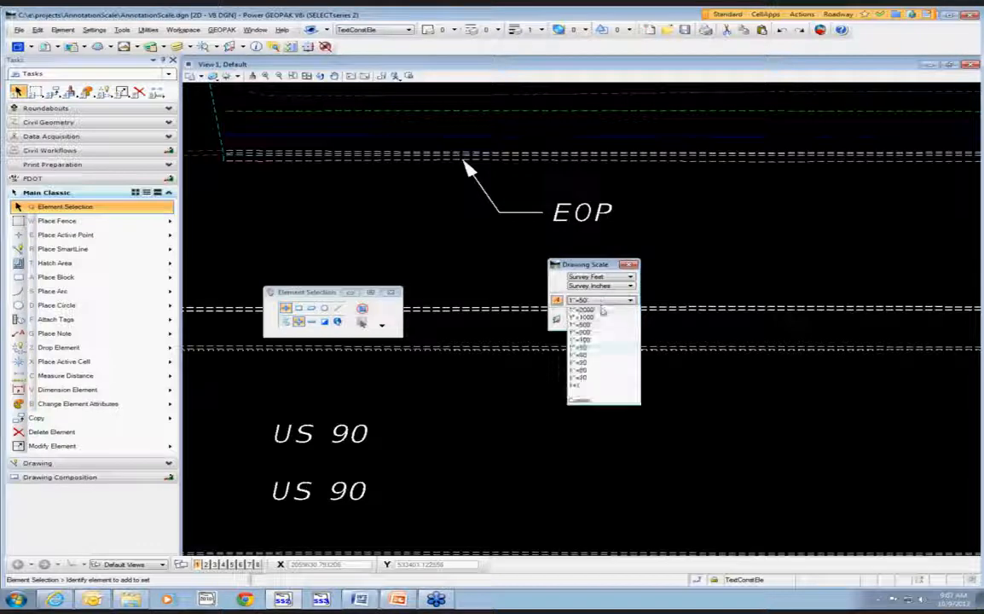
pyautogui.click(601, 334)
pyautogui.scroll(-3, 593, 363)
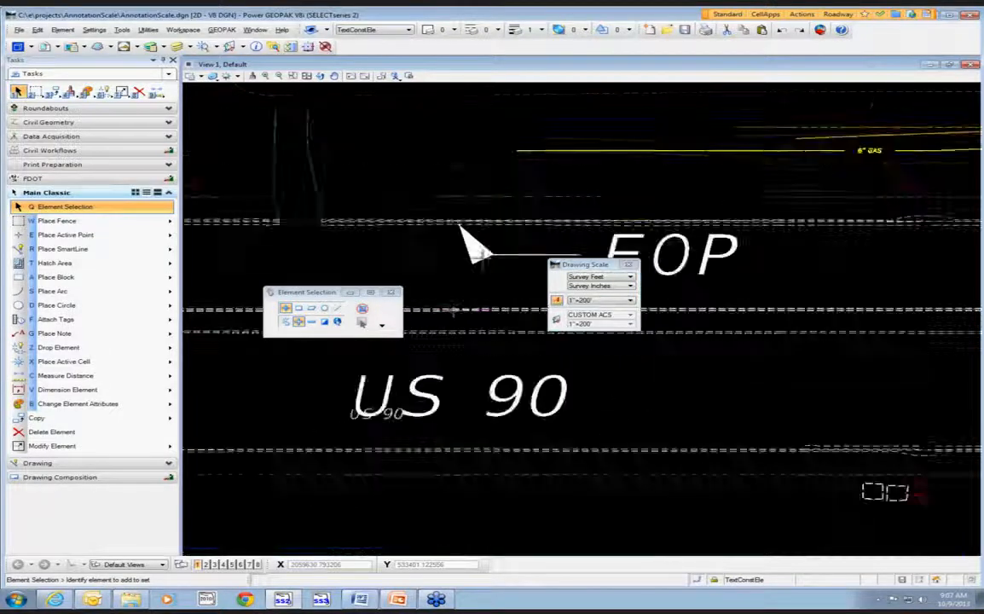
pyautogui.moveTo(577, 269); pyautogui.dragTo(651, 362)
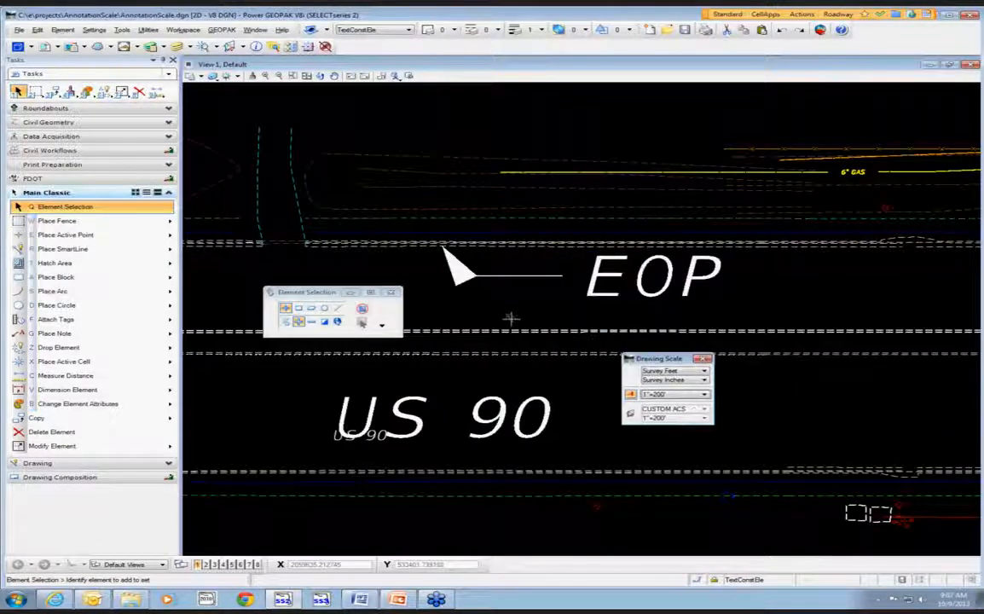
pyautogui.click(704, 394)
pyautogui.click(680, 439)
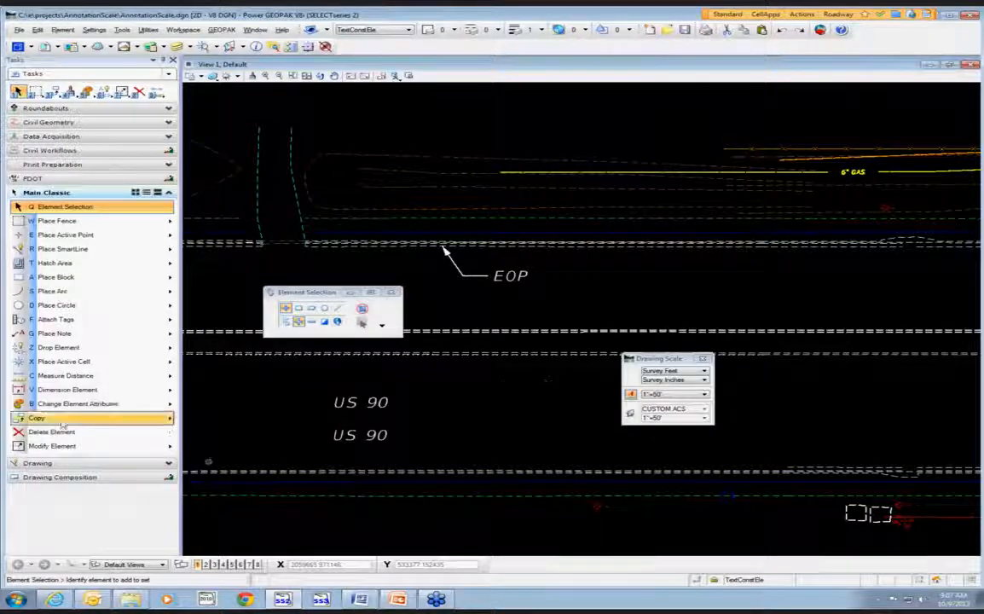
# Step: Start Place Text and set the text height and width to 3.5, moving the Place Text dialog aside
pyautogui.click(137, 333)
pyautogui.click(176, 344)
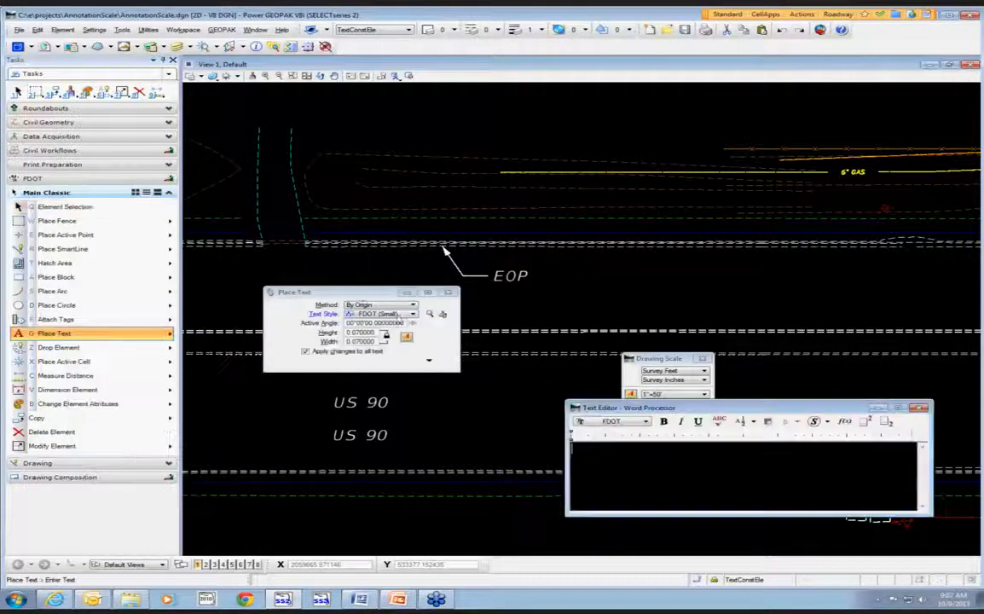
pyautogui.moveTo(358, 292); pyautogui.dragTo(344, 219)
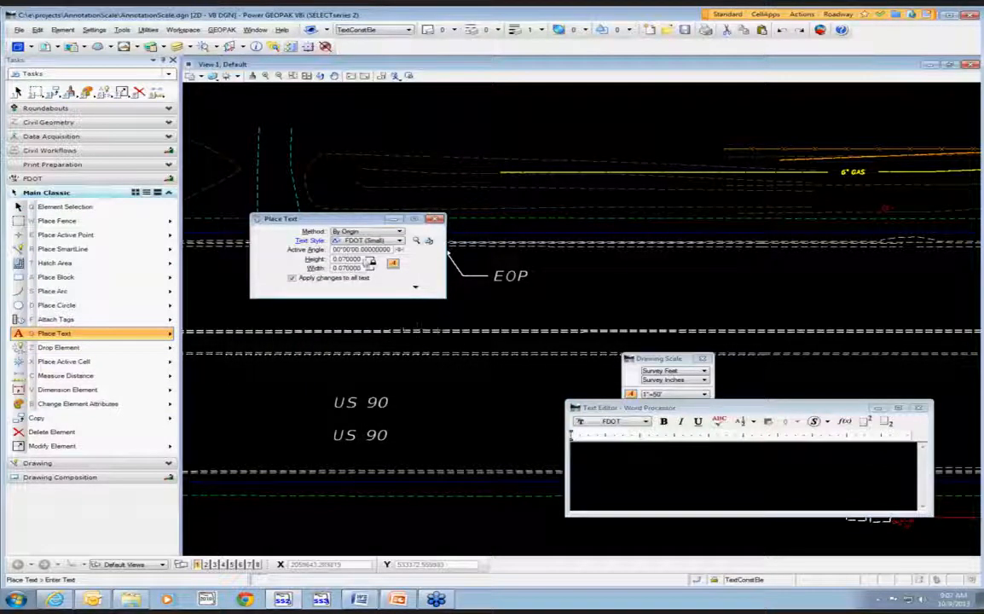
pyautogui.doubleClick(350, 260)
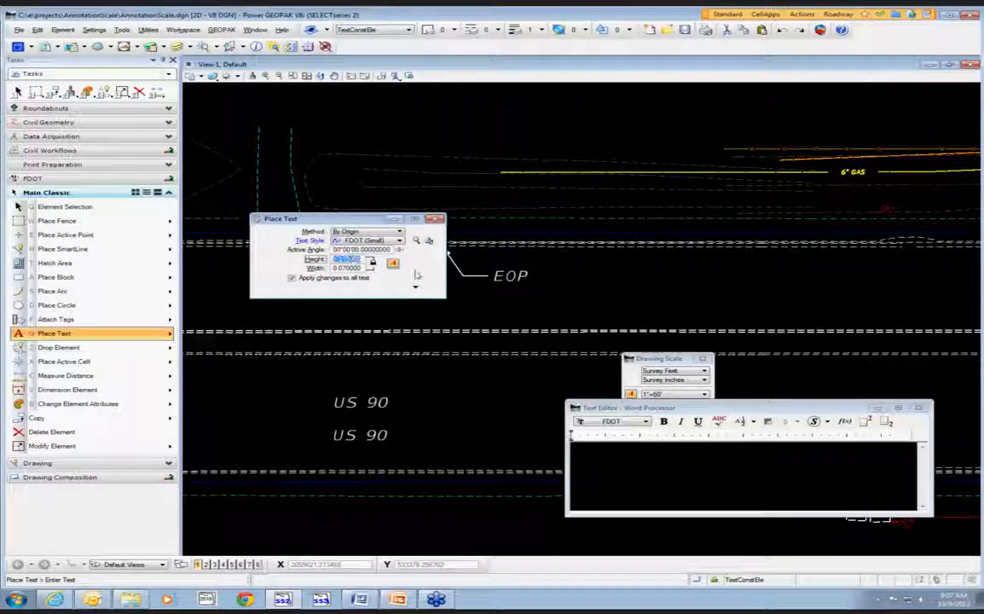
pyautogui.write('3.5')
pyautogui.press('Tab')
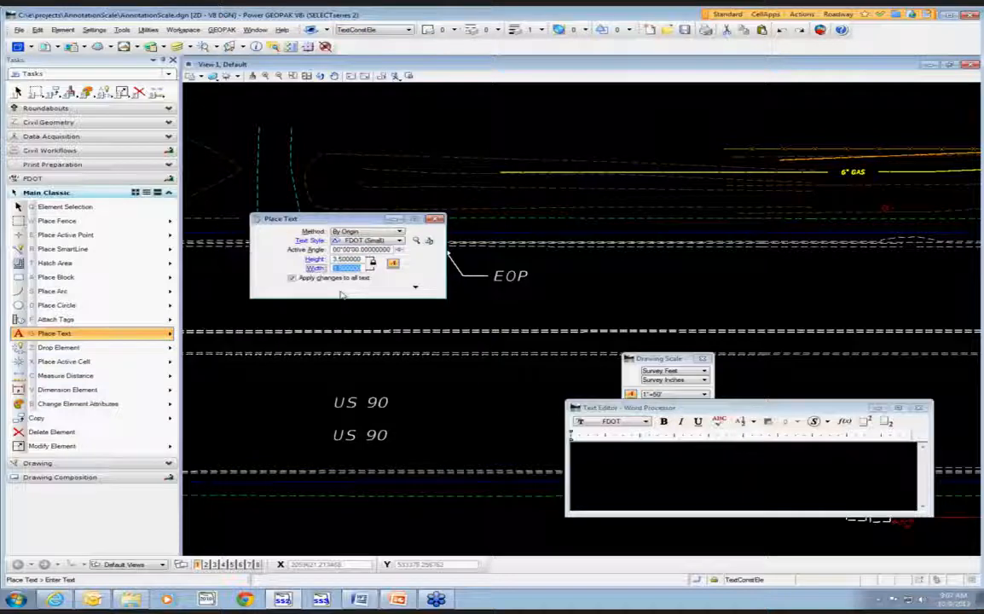
# Step: Move the Drawing Scale dialog clear of the text editor and set the annotation scale to 1=1
pyautogui.moveTo(656, 358)
pyautogui.mouseDown()
pyautogui.moveTo(635, 264)
pyautogui.moveTo(618, 249)
pyautogui.mouseUp()
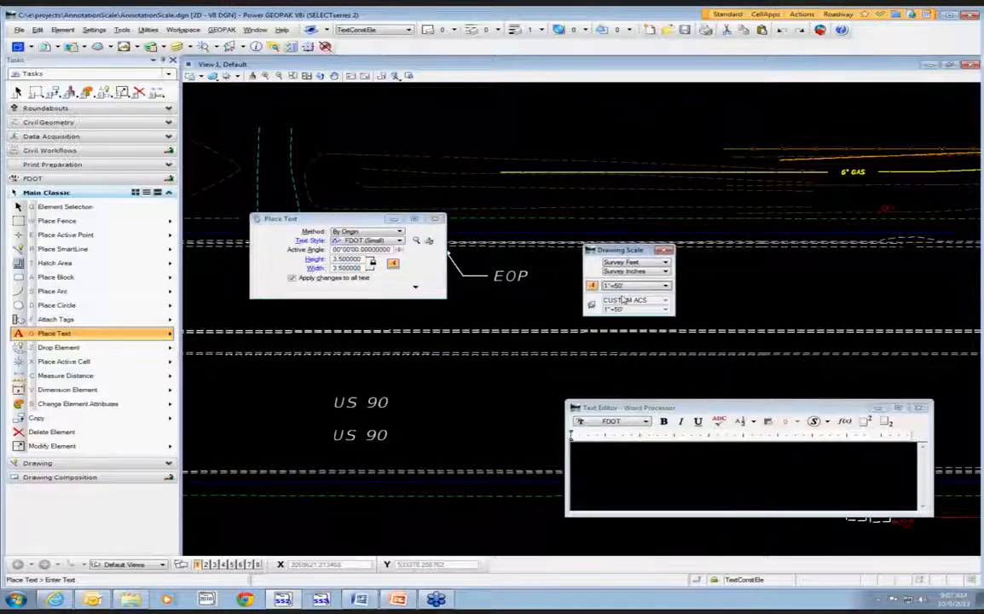
pyautogui.click(635, 285)
pyautogui.click(612, 370)
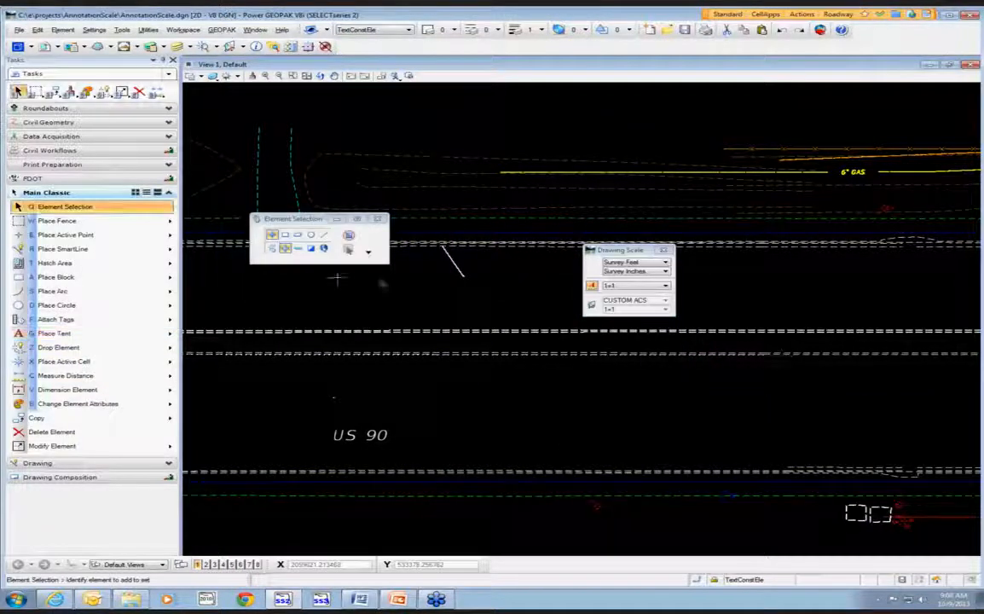
# Step: Place the text "US 90" at height and width 3.5 beside the existing US 90 labels
pyautogui.click(38, 333)
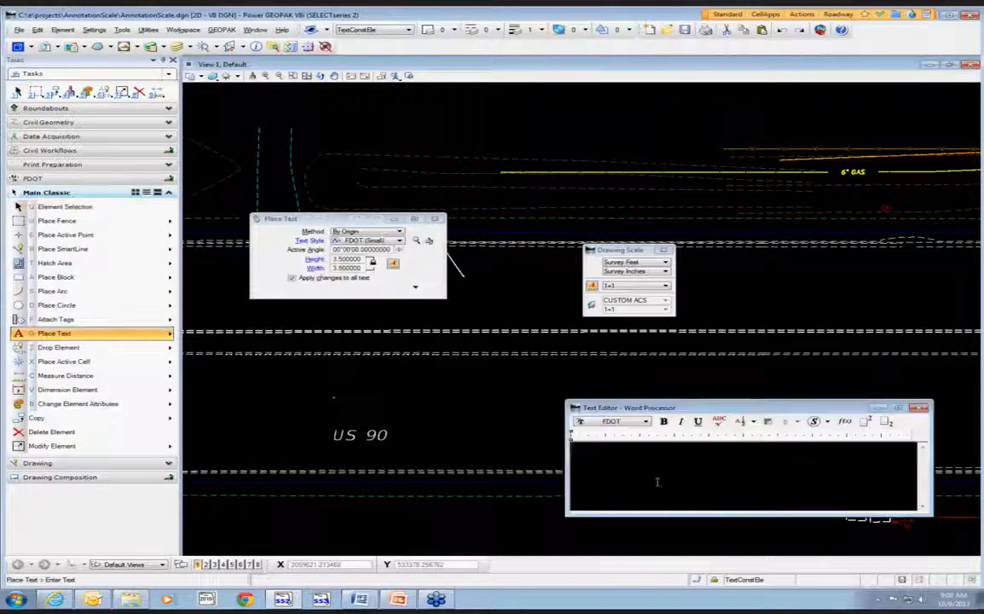
pyautogui.write('US 90')
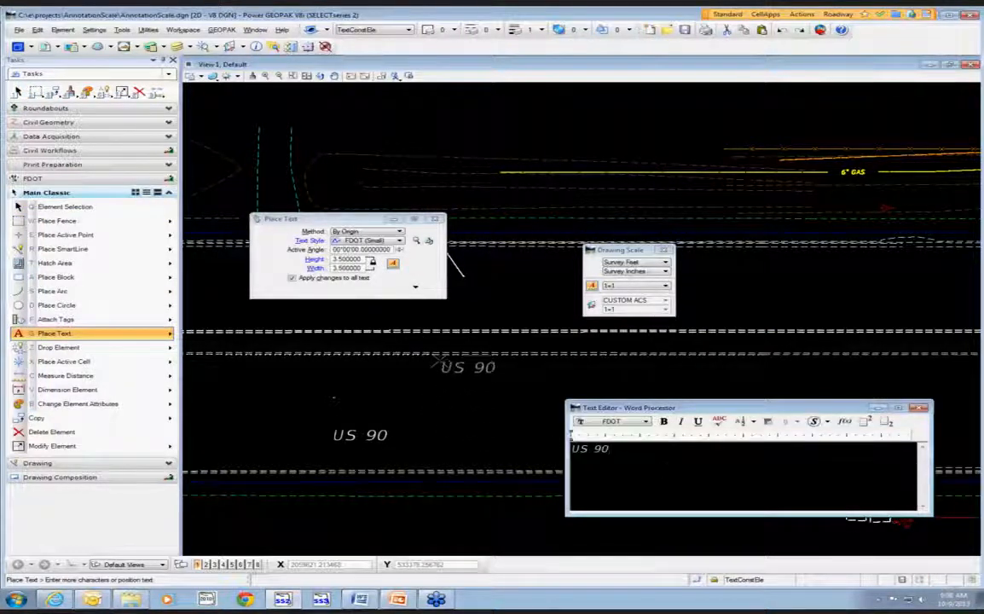
pyautogui.scroll(3, 441, 364)
pyautogui.scroll(-3, 399, 401)
pyautogui.scroll(3, 399, 407)
pyautogui.click(397, 402)
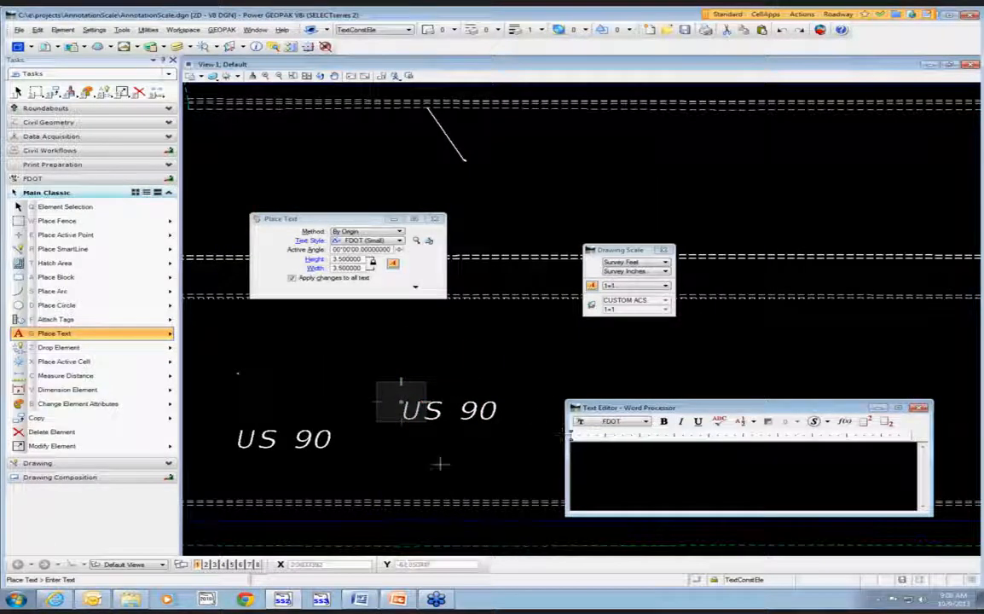
# Step: Set the annotation scale to 1"=50' and compare the new US 90 text with the whole plan sheet
pyautogui.click(646, 285)
pyautogui.click(629, 334)
pyautogui.press('Escape')
pyautogui.scroll(-5, 535, 339)
pyautogui.scroll(-3, 747, 461)
pyautogui.scroll(5, 775, 482)
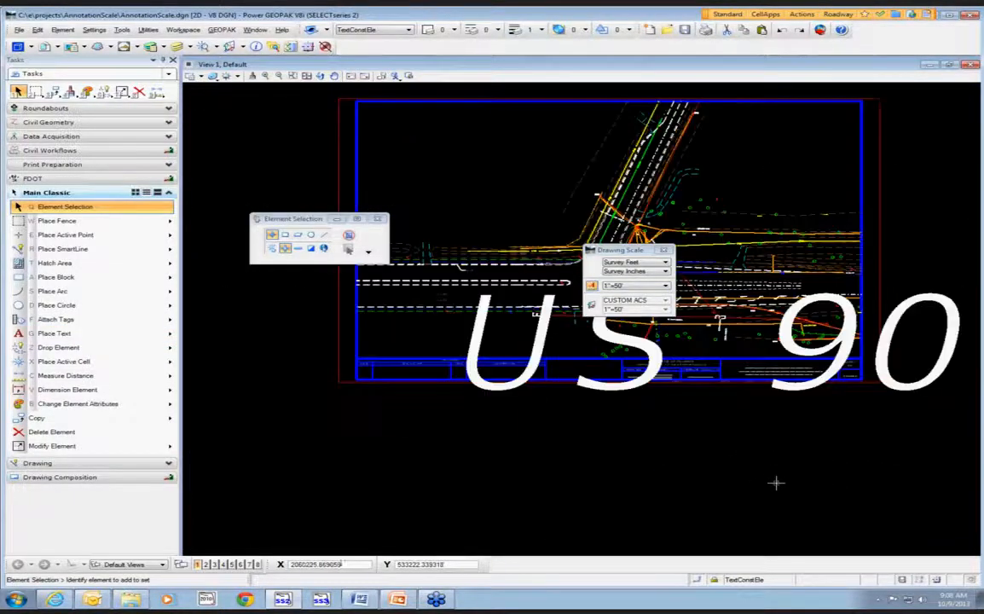
pyautogui.scroll(-2, 465, 319)
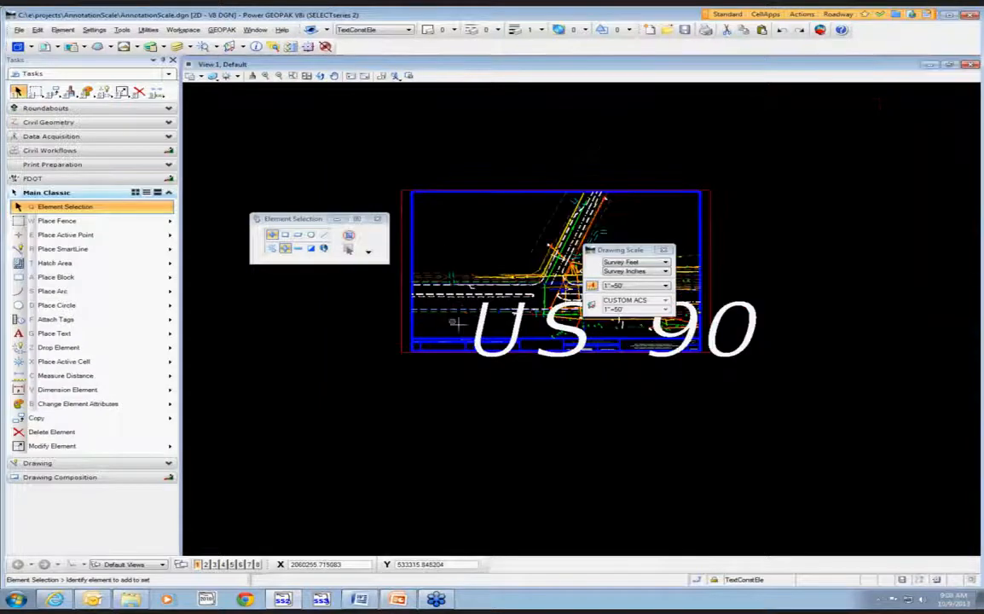
pyautogui.scroll(2, 536, 315)
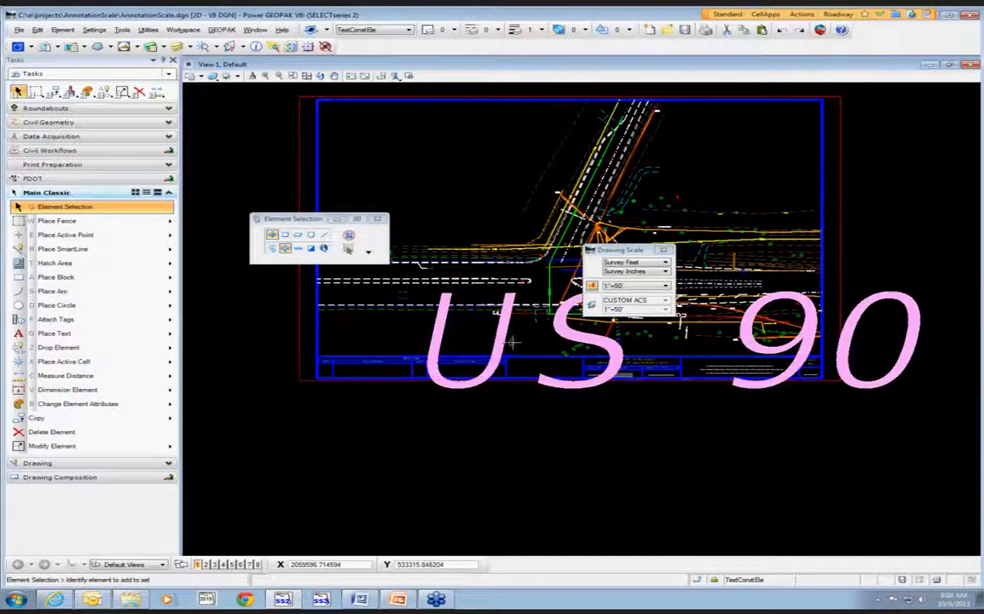
# Step: Select the oversized US 90 text and open its element information at the Formatting properties
pyautogui.click(460, 298)
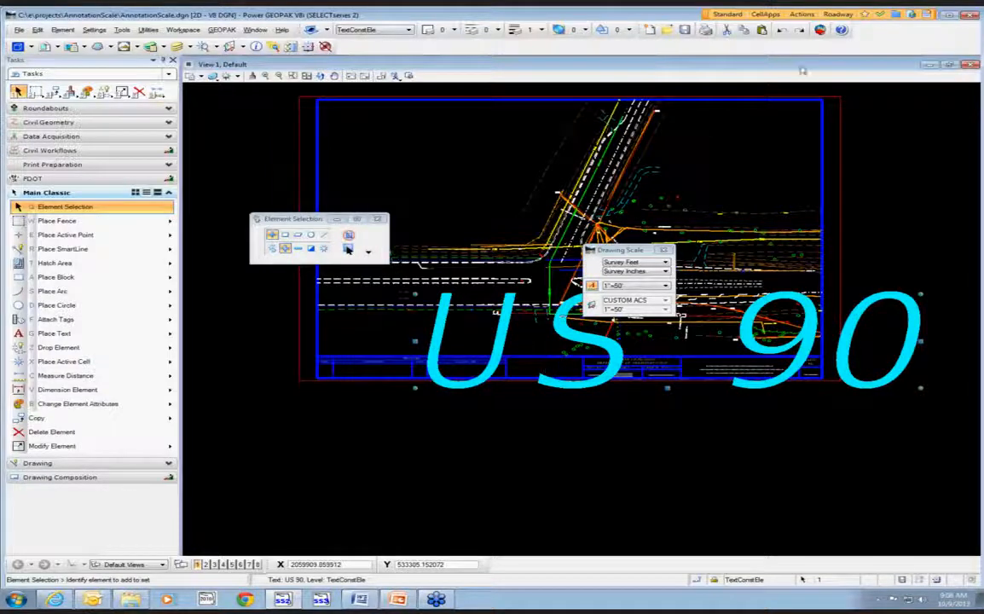
pyautogui.click(256, 48)
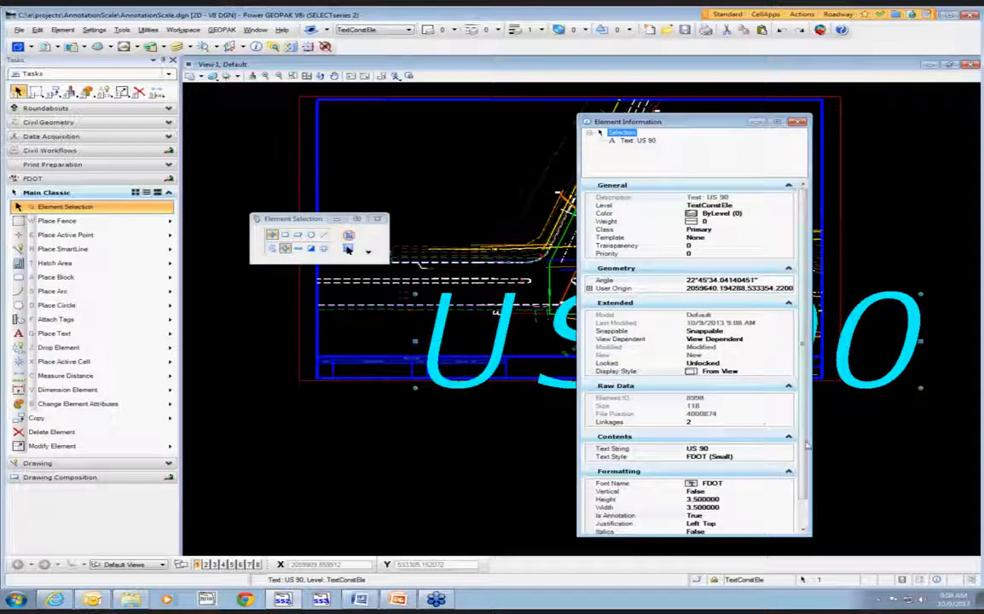
pyautogui.scroll(-1, 767, 384)
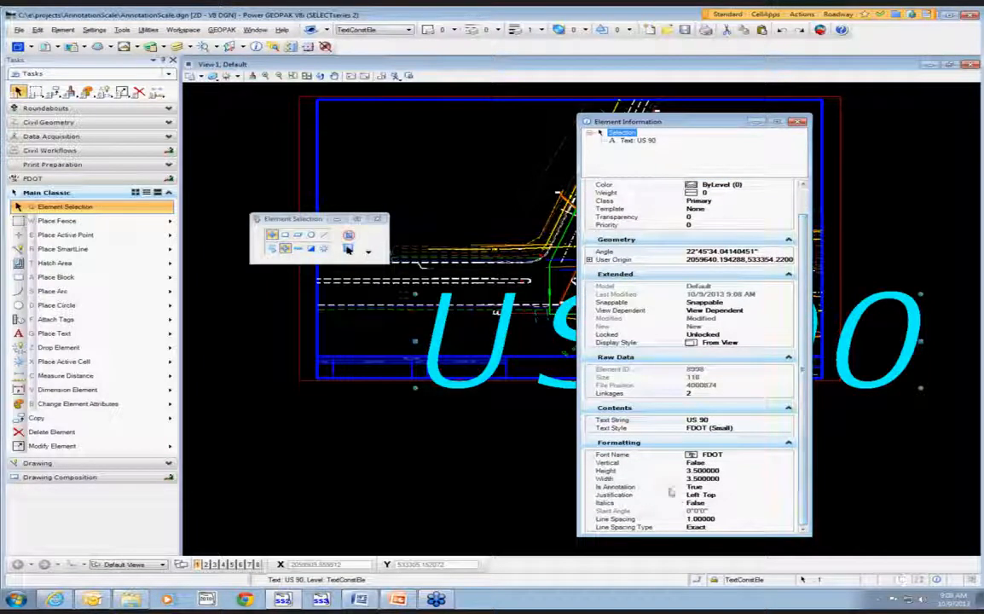
# Step: Set the oversized US 90 text's Is Annotation property to False and return it to True
pyautogui.click(672, 487)
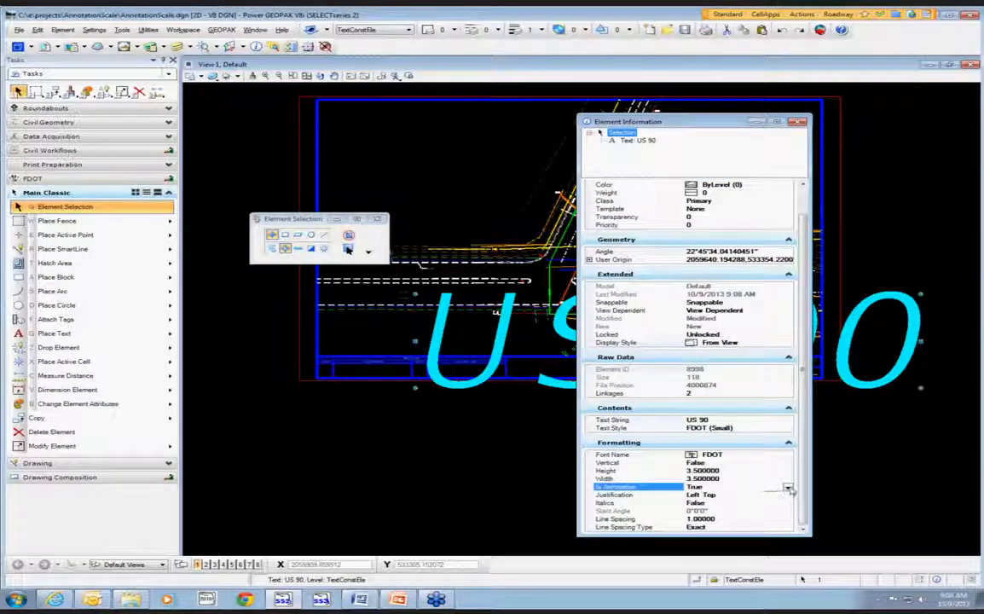
pyautogui.click(708, 487)
pyautogui.click(633, 454)
pyautogui.scroll(4, 475, 440)
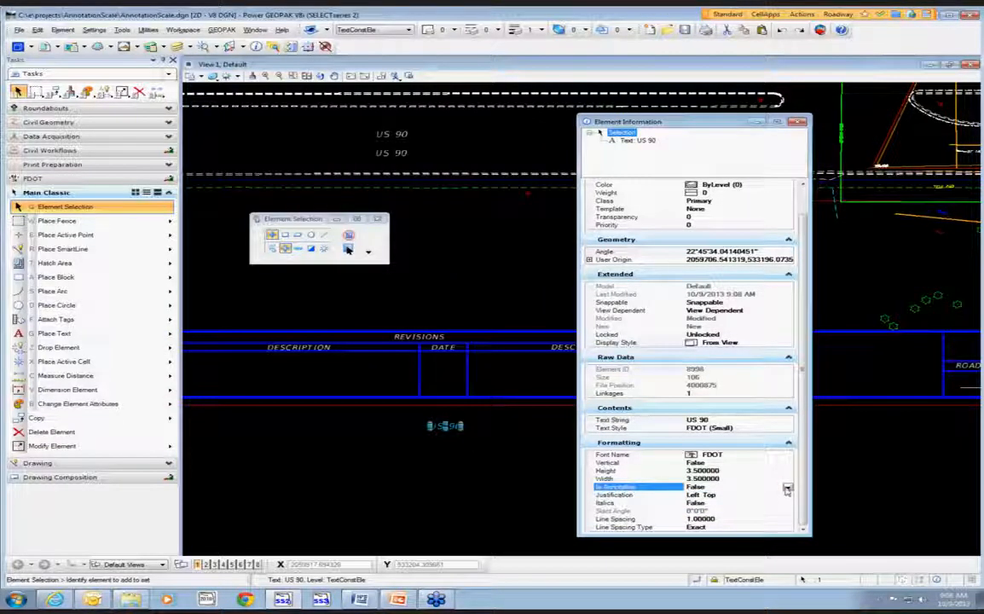
pyautogui.click(786, 488)
pyautogui.click(708, 503)
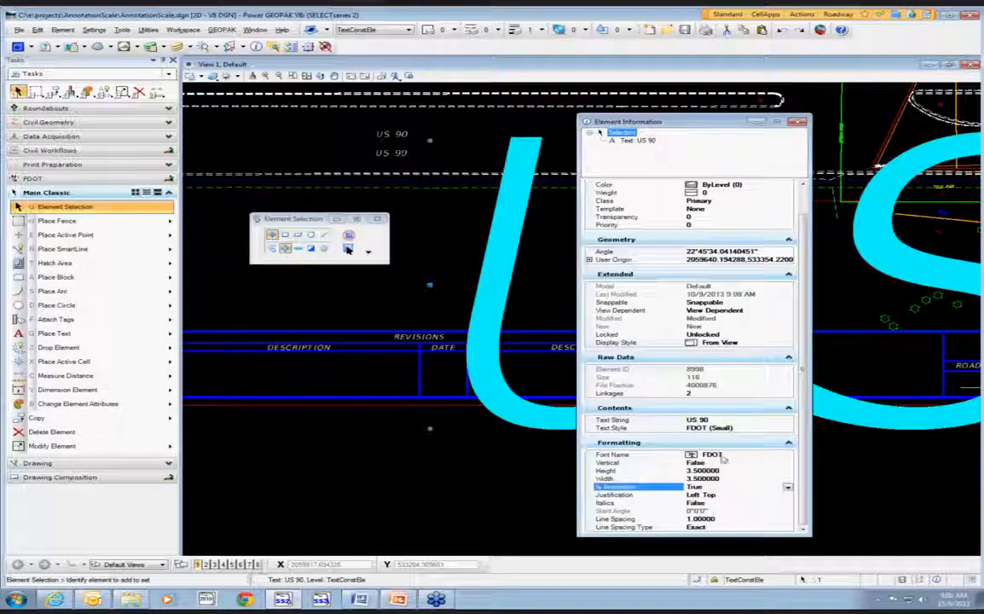
# Step: Set the height and width of the selected US 90 text to 0.07
pyautogui.click(724, 470)
pyautogui.write('.07')
pyautogui.press('Tab')
pyautogui.press('Tab')
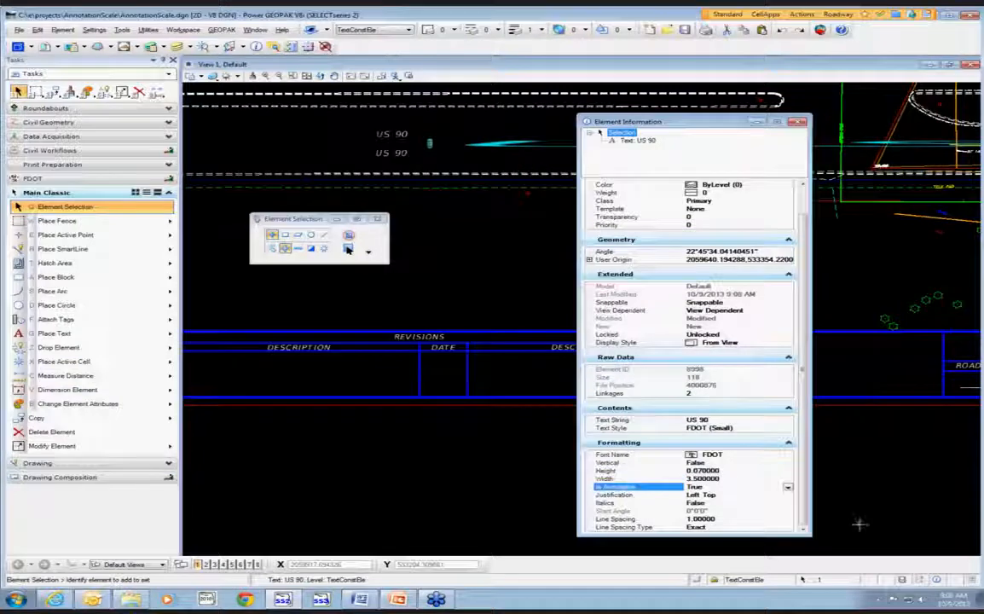
pyautogui.click(739, 478)
pyautogui.write('.07')
pyautogui.press('Tab')
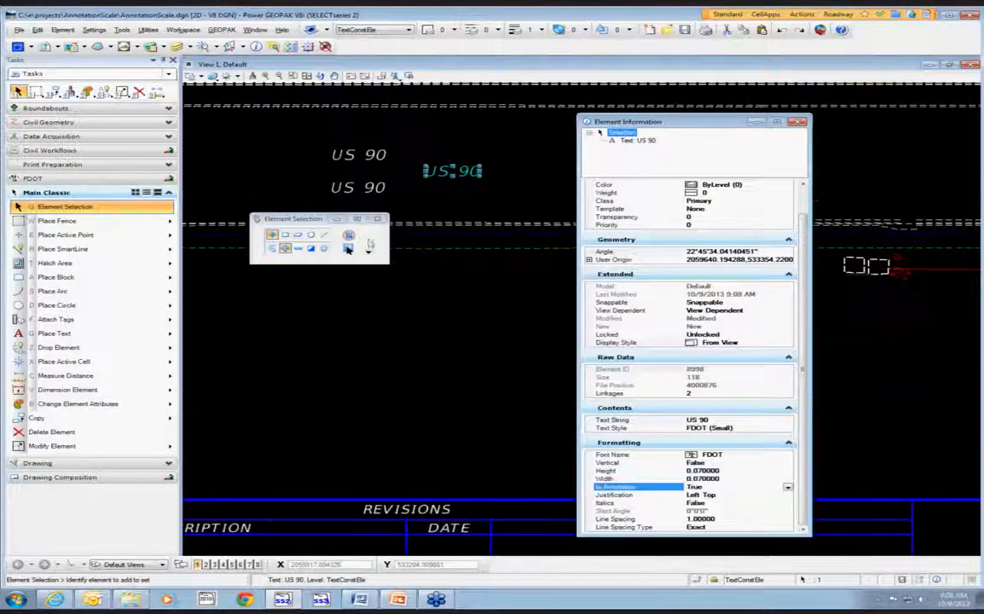
# Step: Deselect the text, clear the dialogs away, and switch the annotation scale to 1"=40' and back to 1"=50' to compare the labels
pyautogui.click(348, 249)
pyautogui.moveTo(669, 116); pyautogui.dragTo(777, 278)
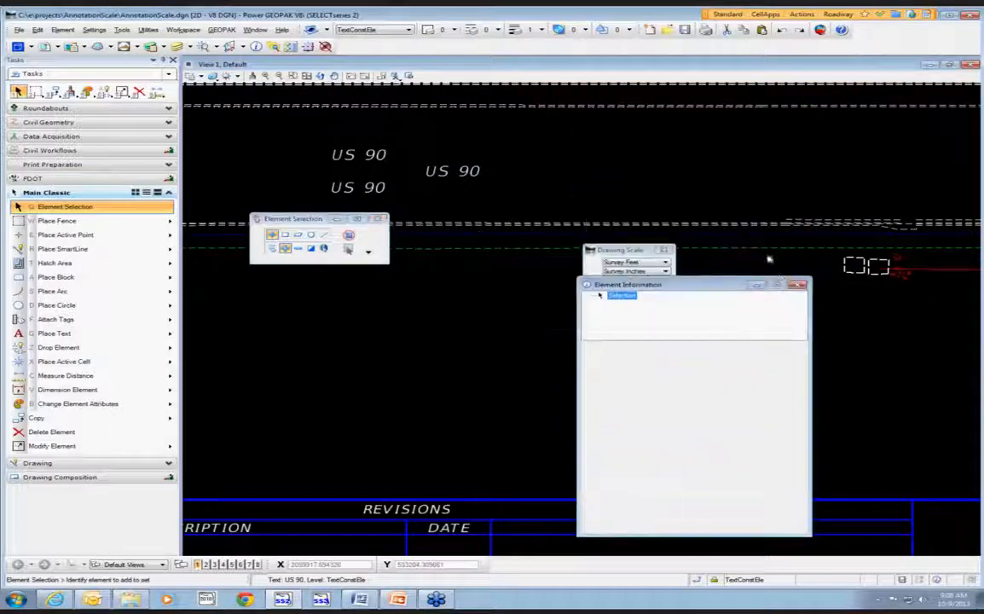
pyautogui.moveTo(635, 251); pyautogui.dragTo(647, 175)
pyautogui.click(632, 212)
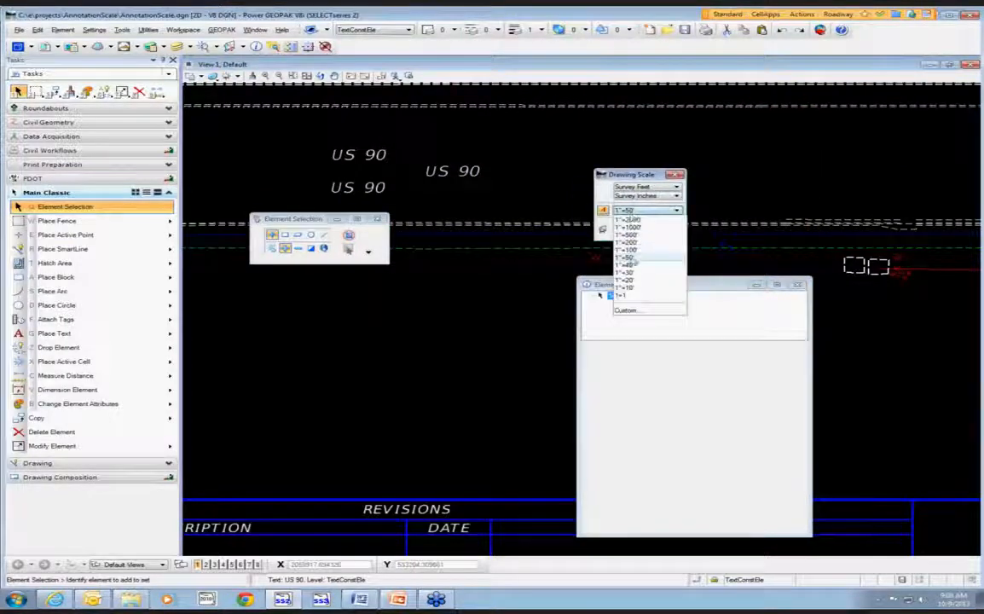
pyautogui.click(626, 265)
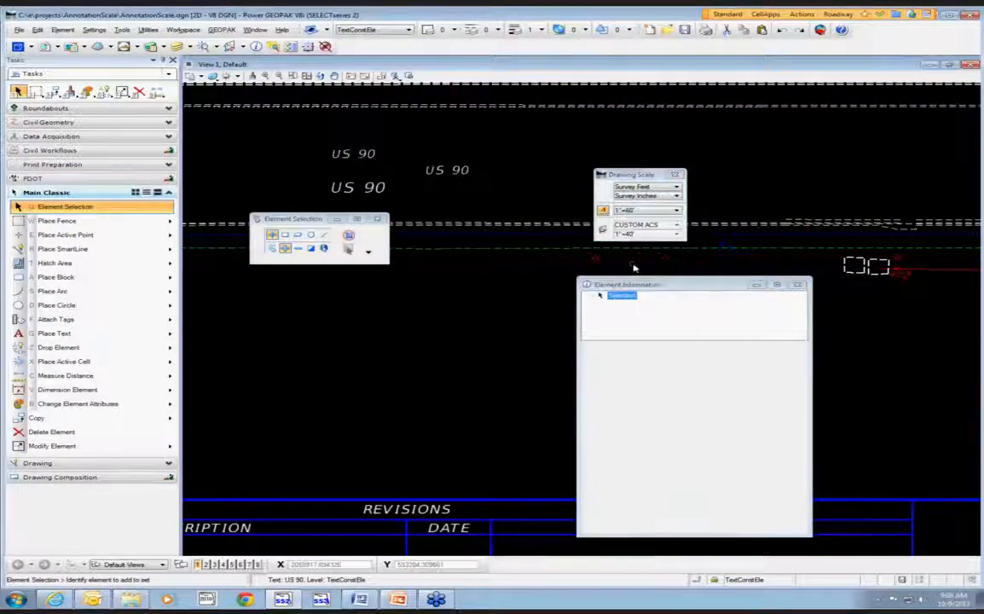
pyautogui.click(634, 212)
pyautogui.click(639, 257)
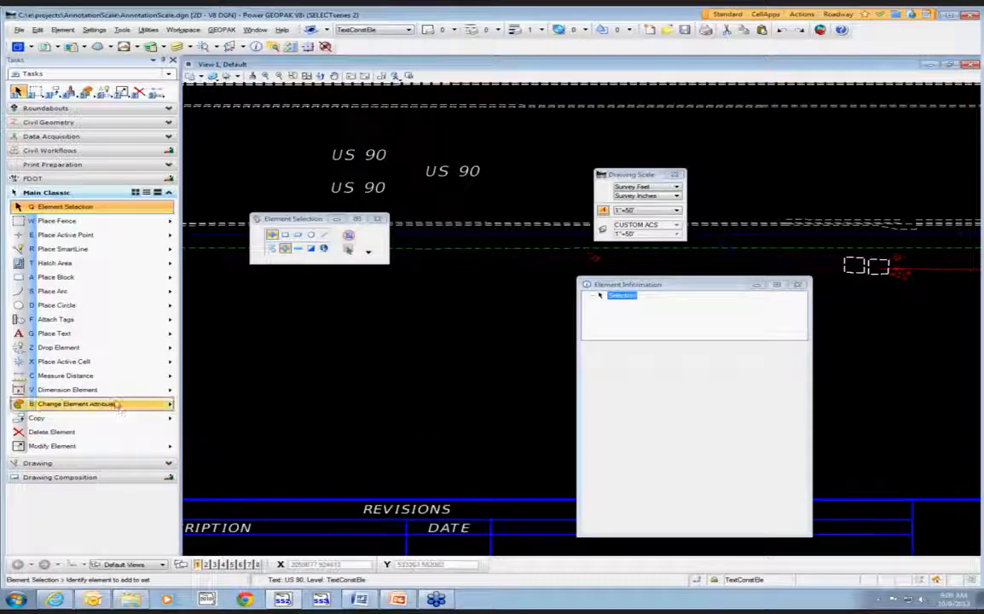
# Step: Start Dimension Element and review the text settings of the FDOT_Dim dimension style
pyautogui.click(68, 390)
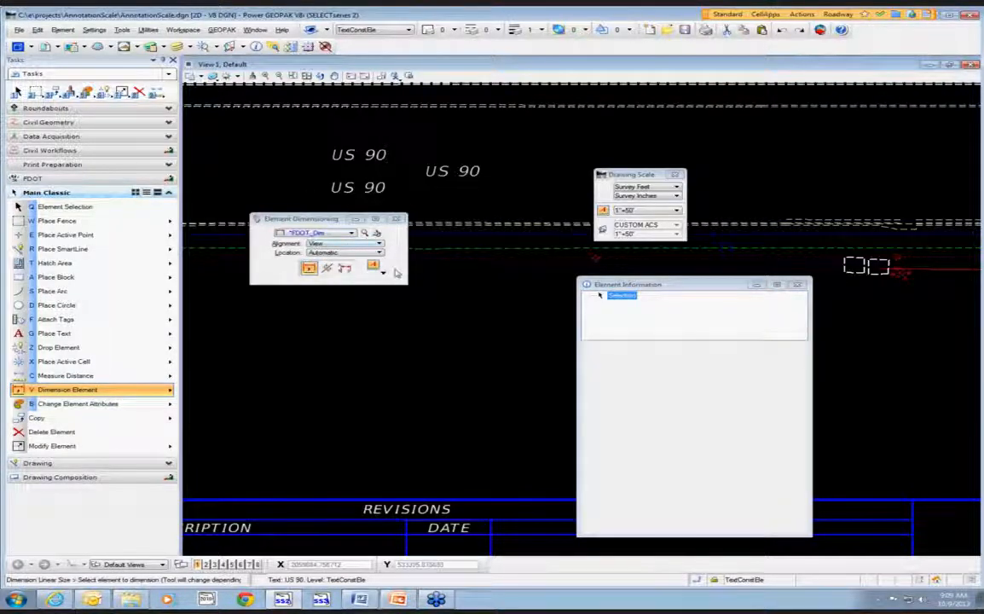
pyautogui.click(376, 232)
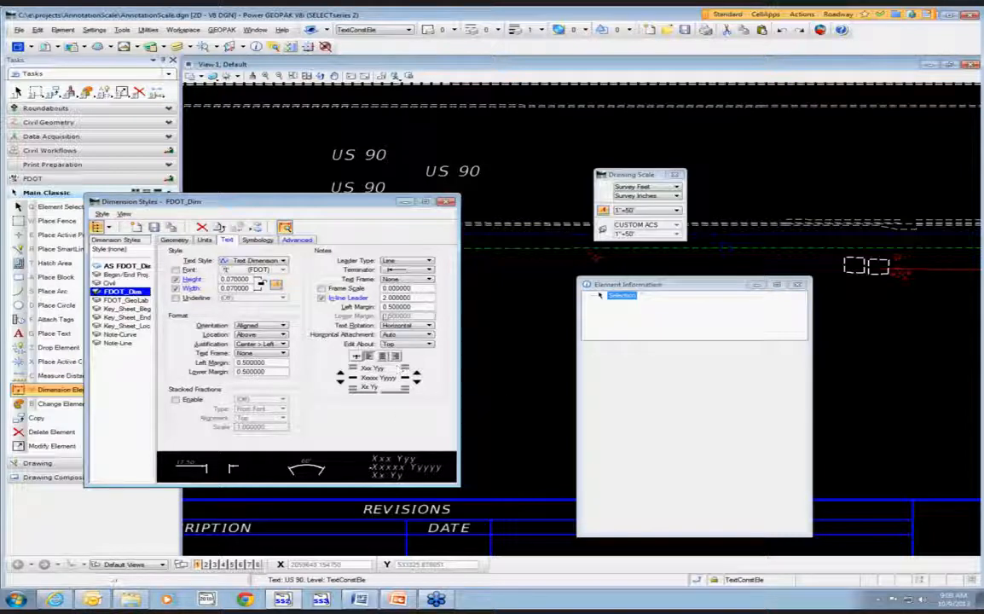
pyautogui.click(408, 202)
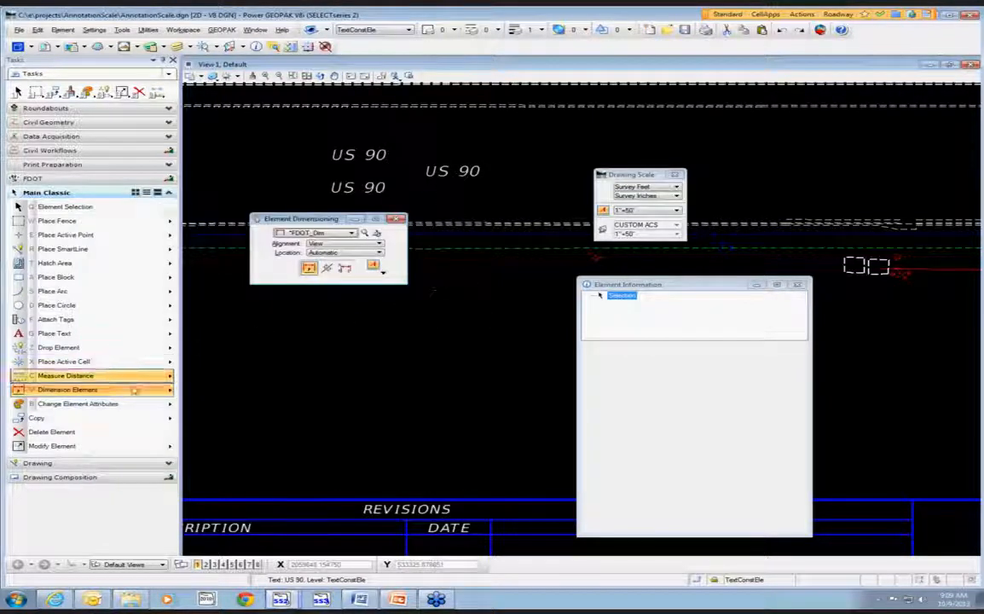
# Step: Dimension the upper roadway's dashed edge line at the sheet border, placing the linear dimension below the line
pyautogui.scroll(-5, 513, 229)
pyautogui.scroll(4, 498, 232)
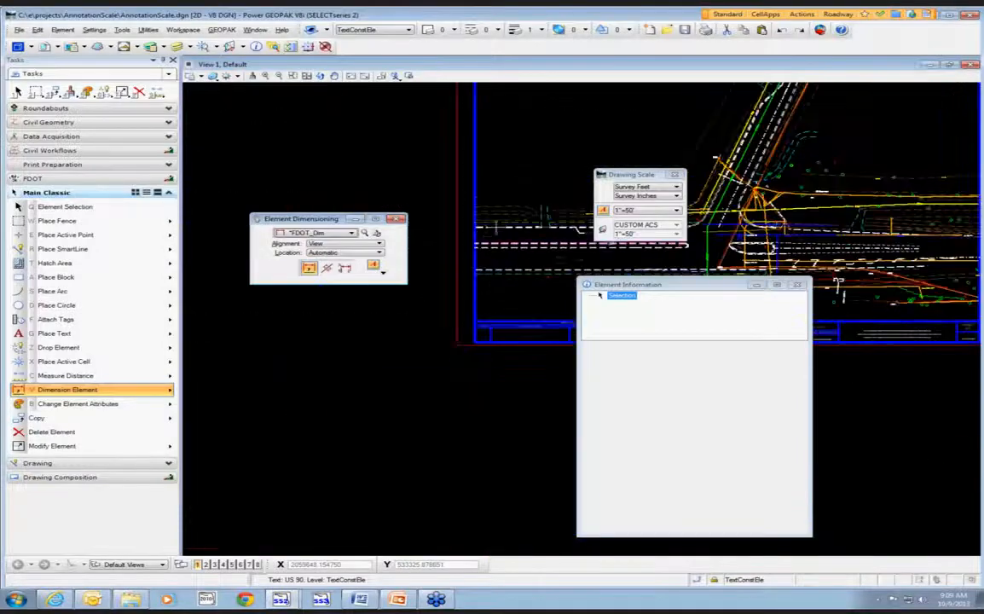
pyautogui.click(517, 211)
pyautogui.scroll(2, 522, 200)
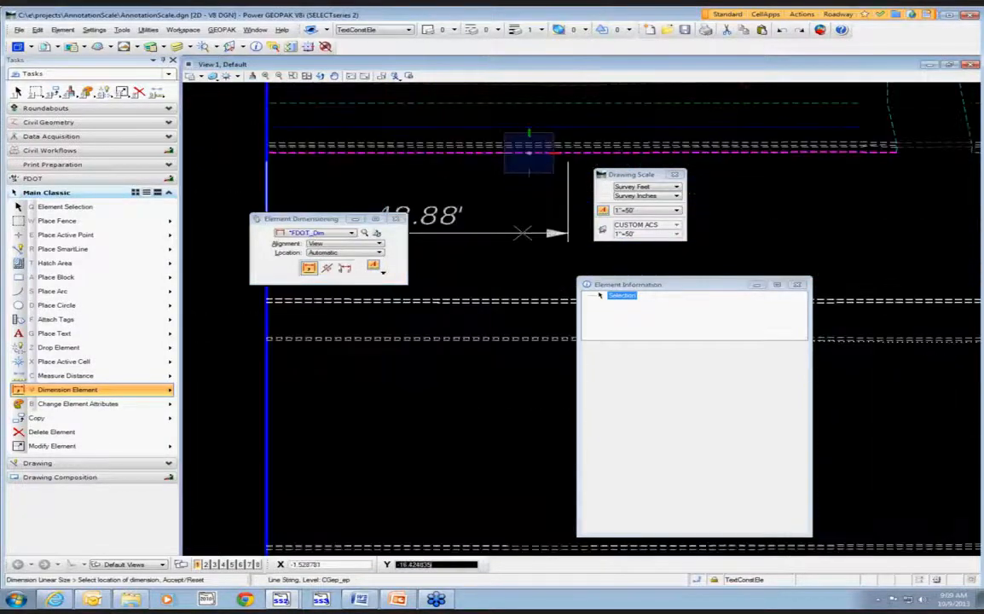
pyautogui.click(508, 222)
pyautogui.scroll(-2, 477, 234)
pyautogui.moveTo(299, 219); pyautogui.dragTo(240, 225)
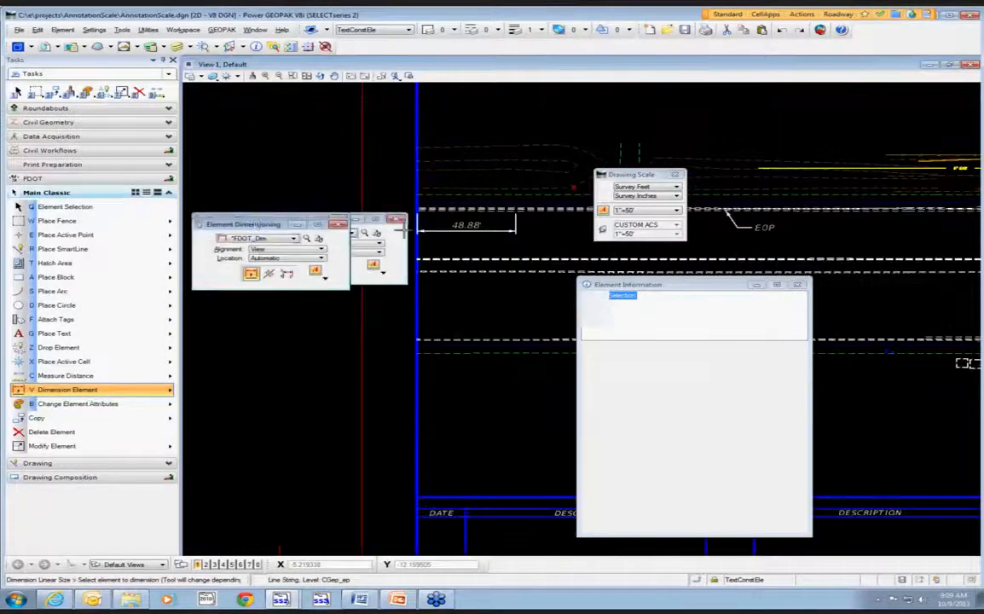
pyautogui.scroll(2, 479, 222)
# Step: Switch the annotation scale to 1"=40', 1"=30' and finally 1"=100' to compare how the dimension rescales
pyautogui.moveTo(606, 174); pyautogui.dragTo(713, 131)
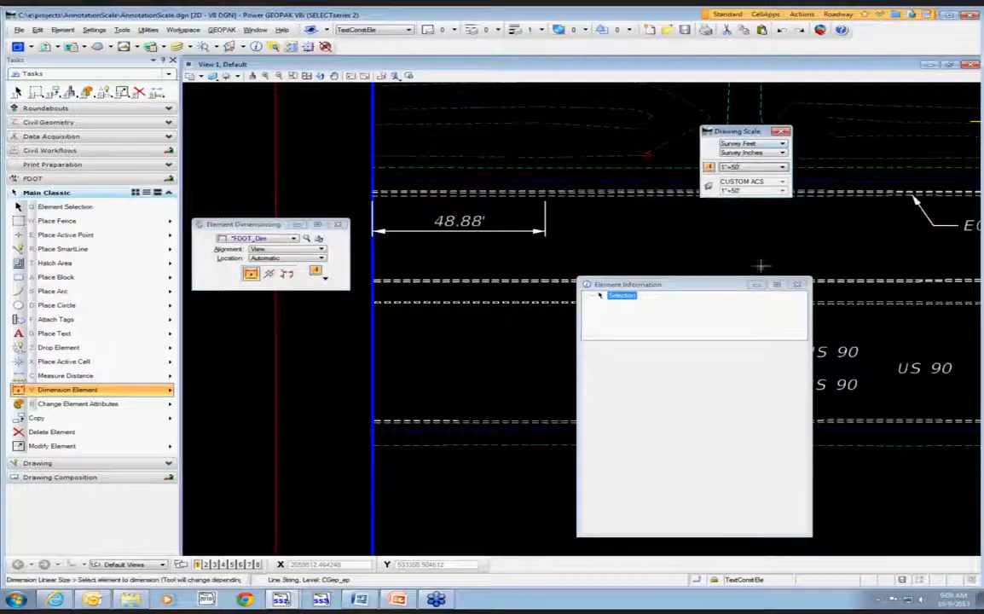
pyautogui.click(776, 167)
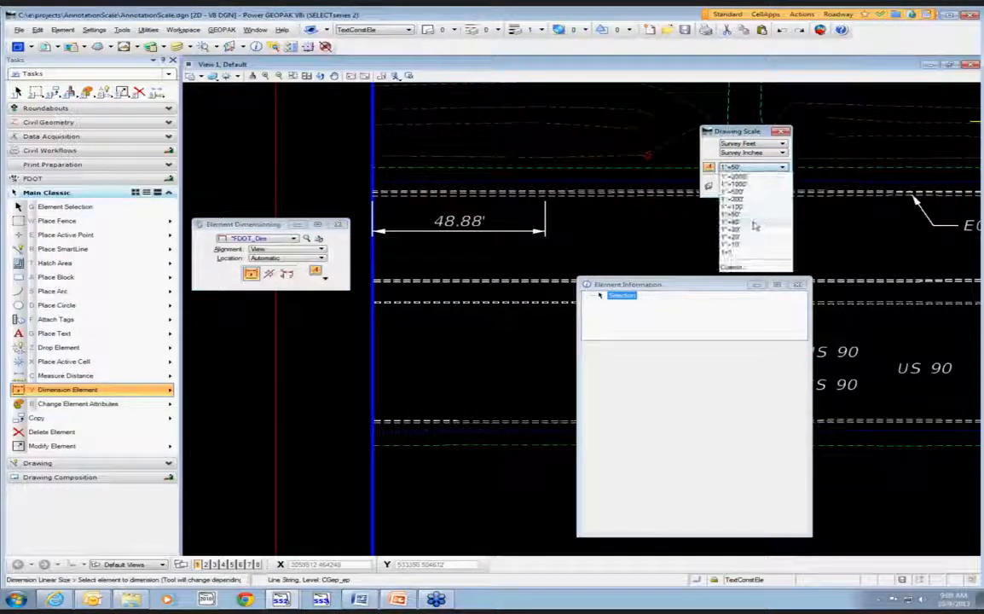
pyautogui.click(749, 225)
pyautogui.click(750, 167)
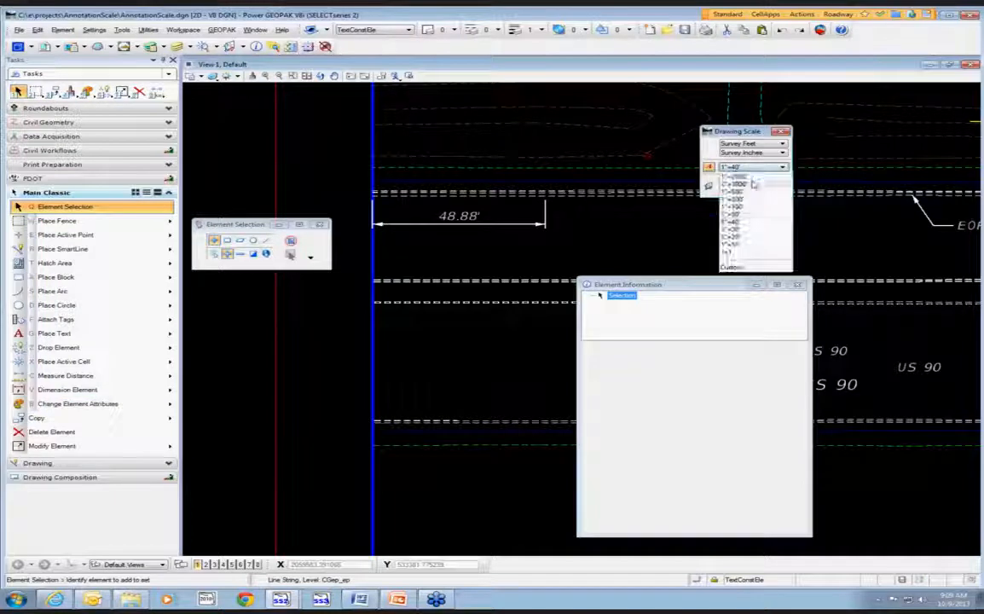
pyautogui.click(750, 230)
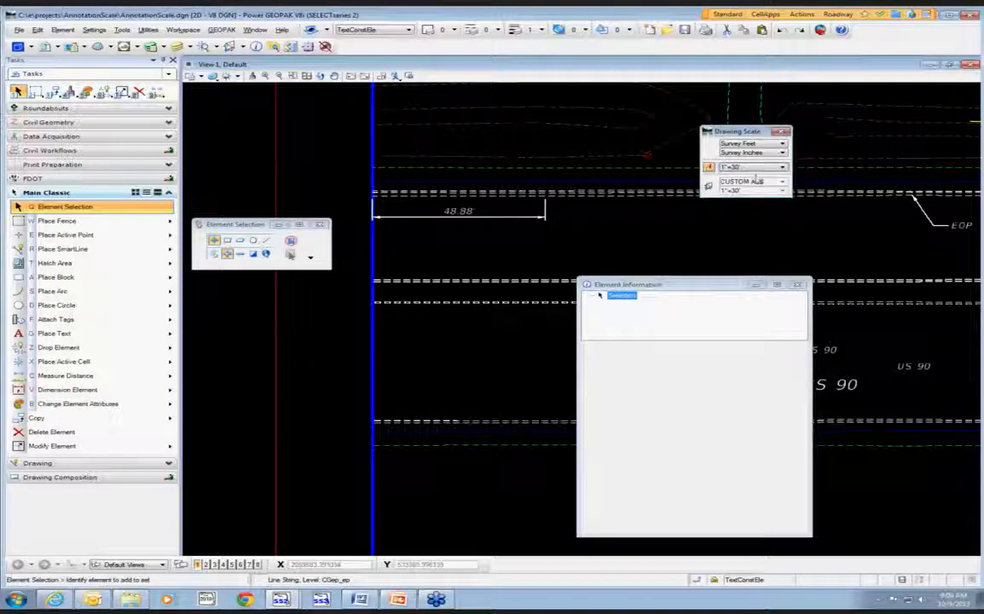
pyautogui.click(755, 168)
pyautogui.click(740, 191)
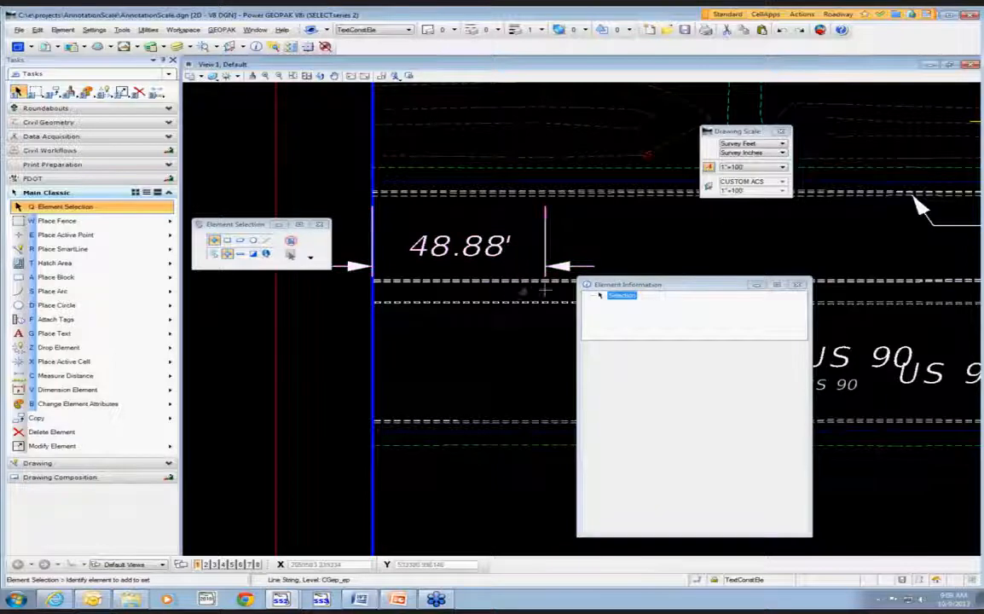
# Step: Dimension the adjoining segment of the upper dashed edge line beside the first dimension, and set the annotation scale to 1"=50'
pyautogui.click(99, 389)
pyautogui.click(615, 193)
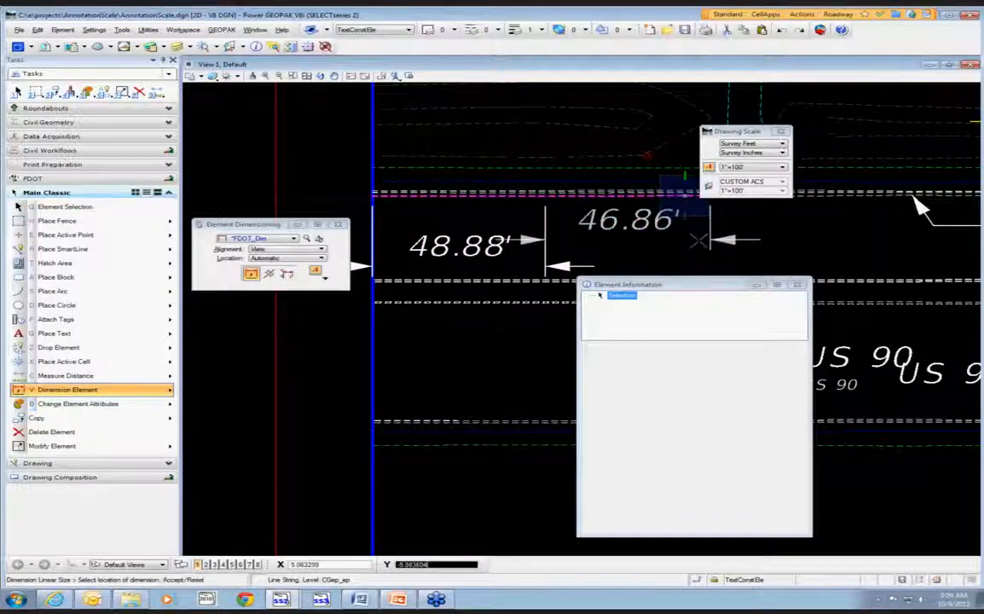
pyautogui.click(697, 238)
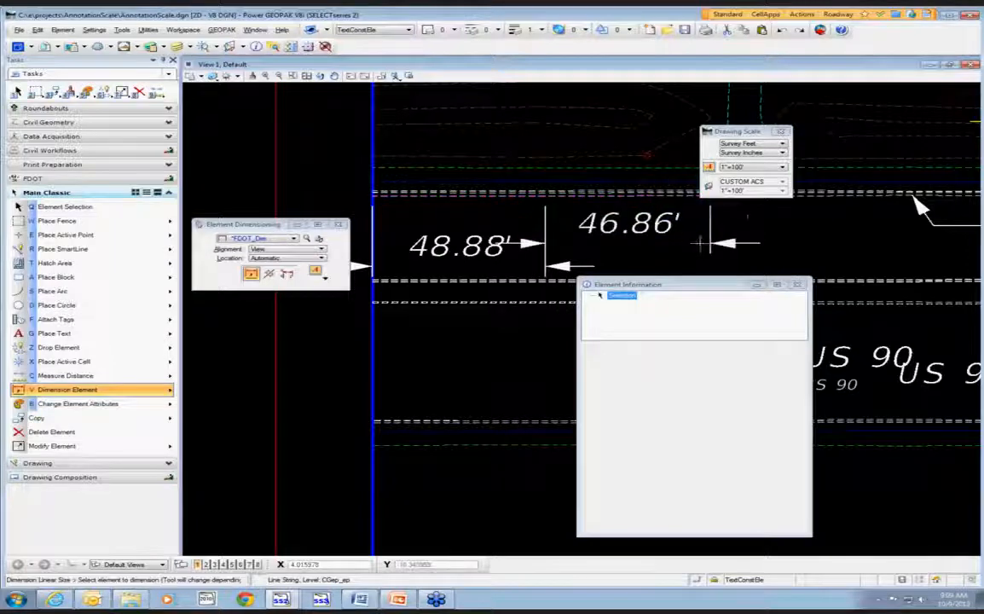
pyautogui.click(758, 167)
pyautogui.click(740, 174)
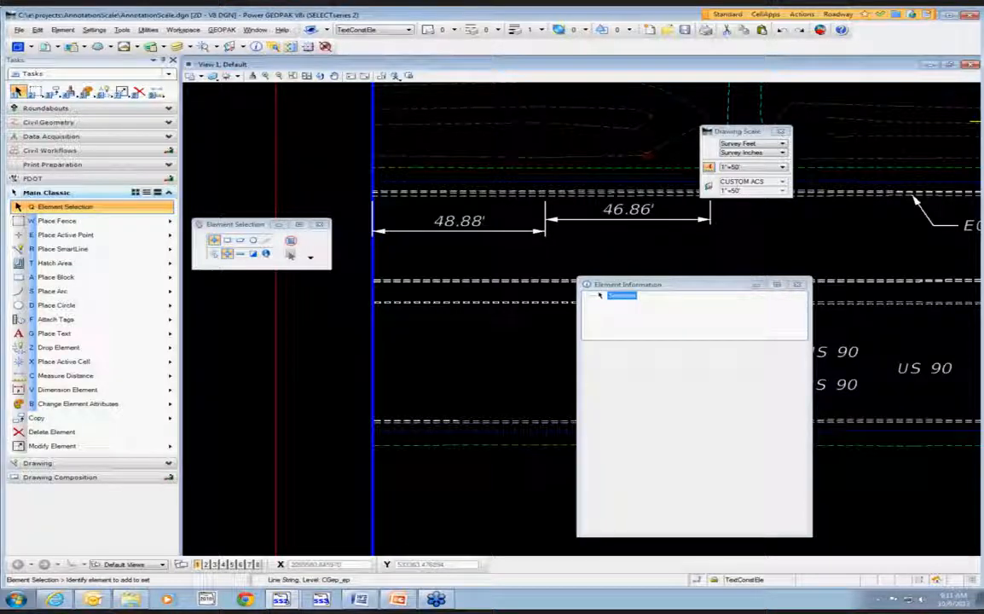
# Step: Close the element information and open the Cell Library, placing it below the plan sheet
pyautogui.scroll(-3, 409, 158)
pyautogui.scroll(2, 468, 145)
pyautogui.click(797, 285)
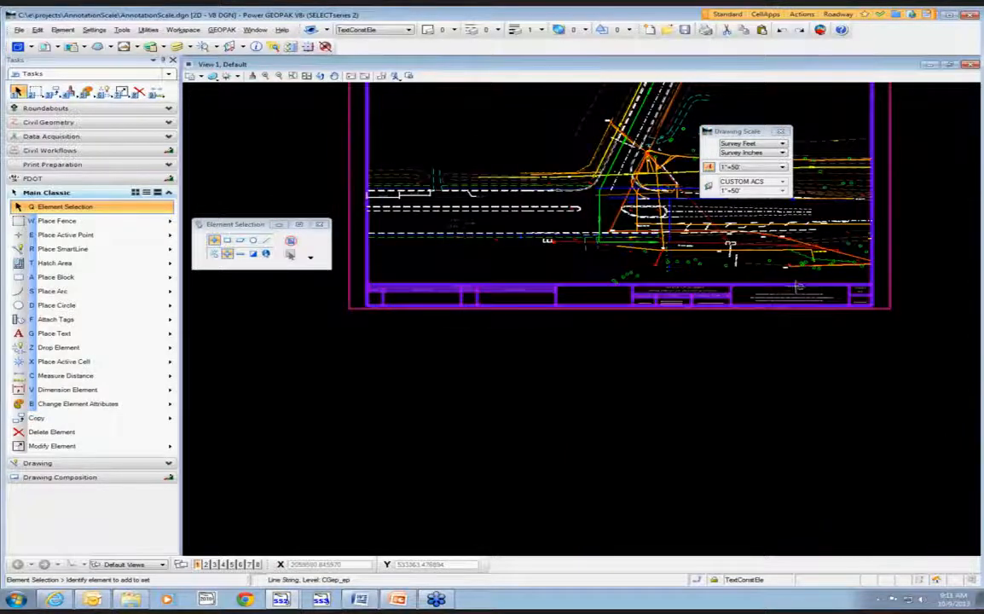
pyautogui.click(62, 29)
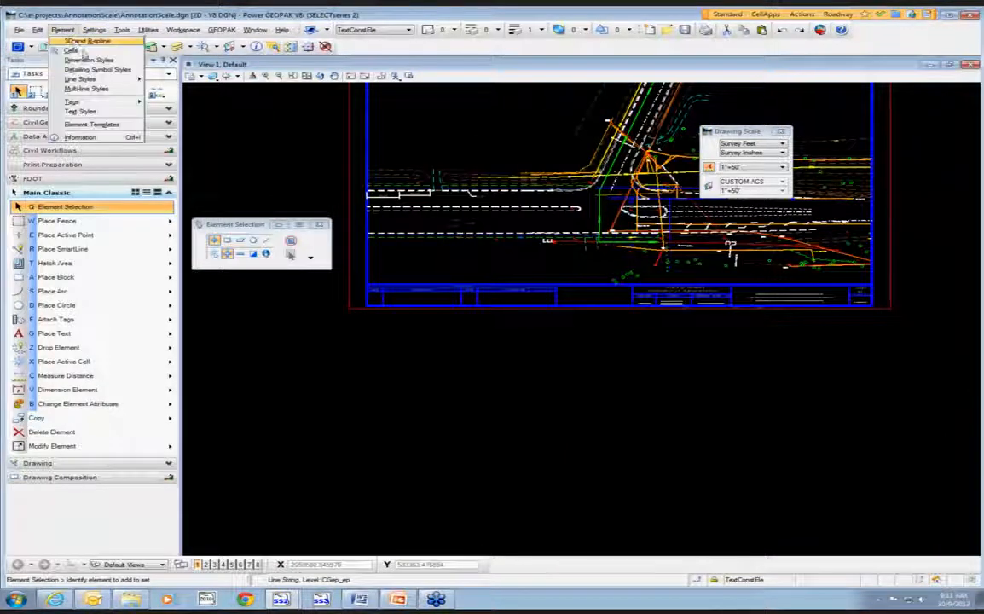
pyautogui.click(85, 49)
pyautogui.moveTo(661, 201)
pyautogui.mouseDown()
pyautogui.moveTo(466, 227)
pyautogui.moveTo(520, 273)
pyautogui.moveTo(554, 320)
pyautogui.mouseUp()
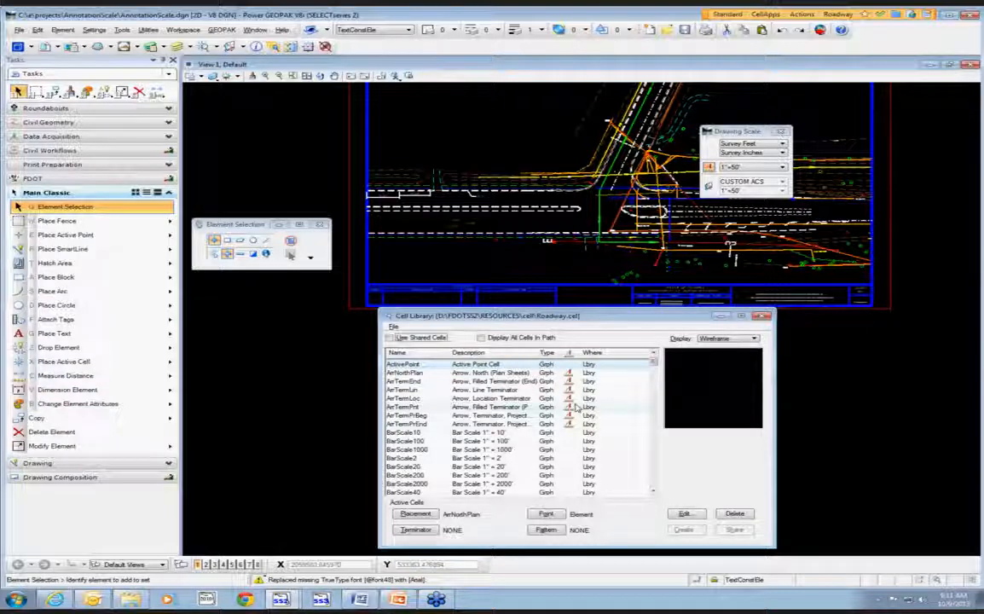
# Step: Place the ArrNorthPlan north arrow cell in the empty upper-right corner of the plan sheet with the annotation scale lock on
pyautogui.click(421, 374)
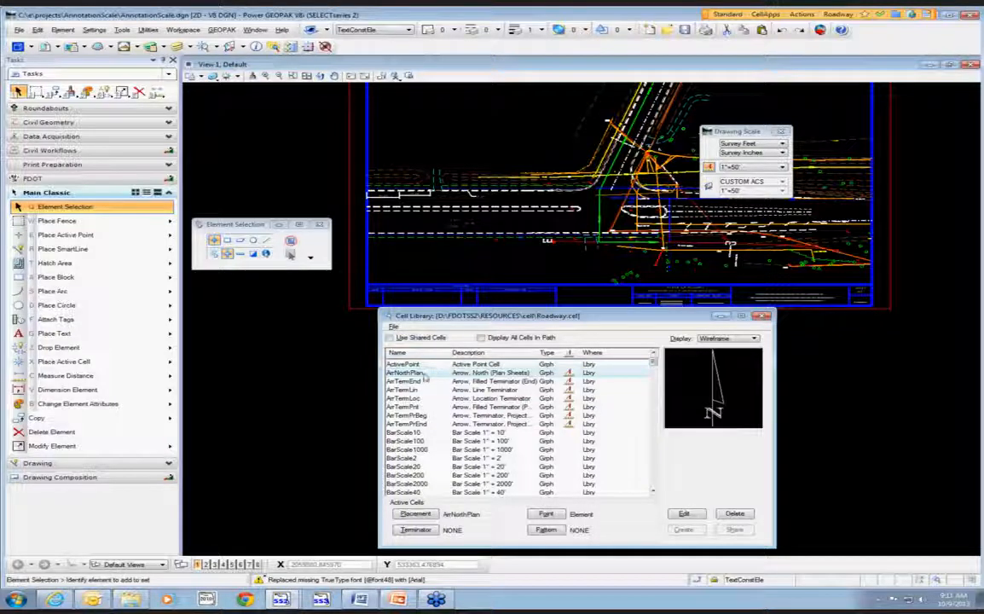
pyautogui.doubleClick(421, 373)
pyautogui.scroll(-2, 836, 152)
pyautogui.scroll(2, 836, 152)
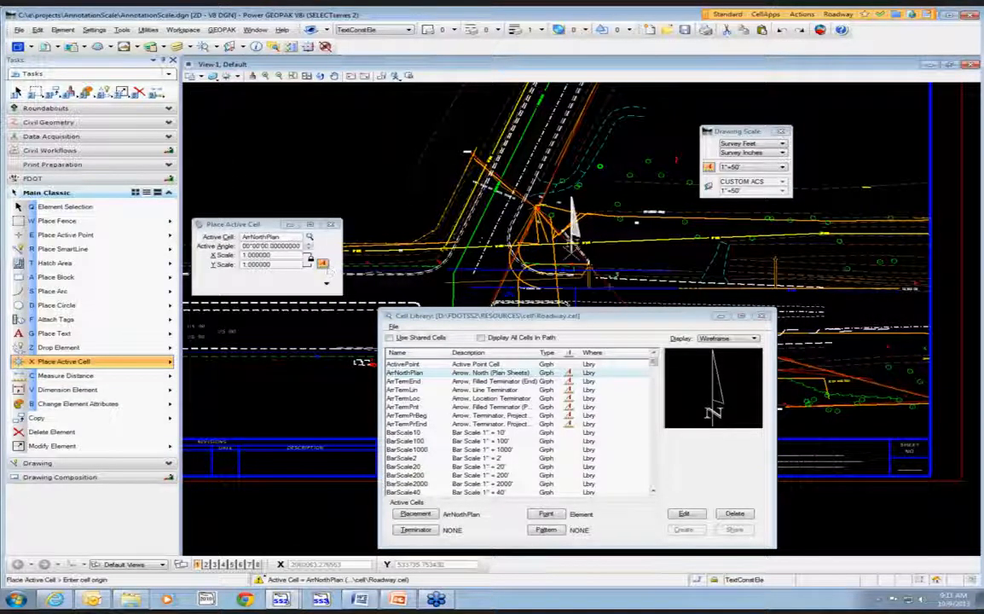
pyautogui.moveTo(733, 131); pyautogui.dragTo(347, 139)
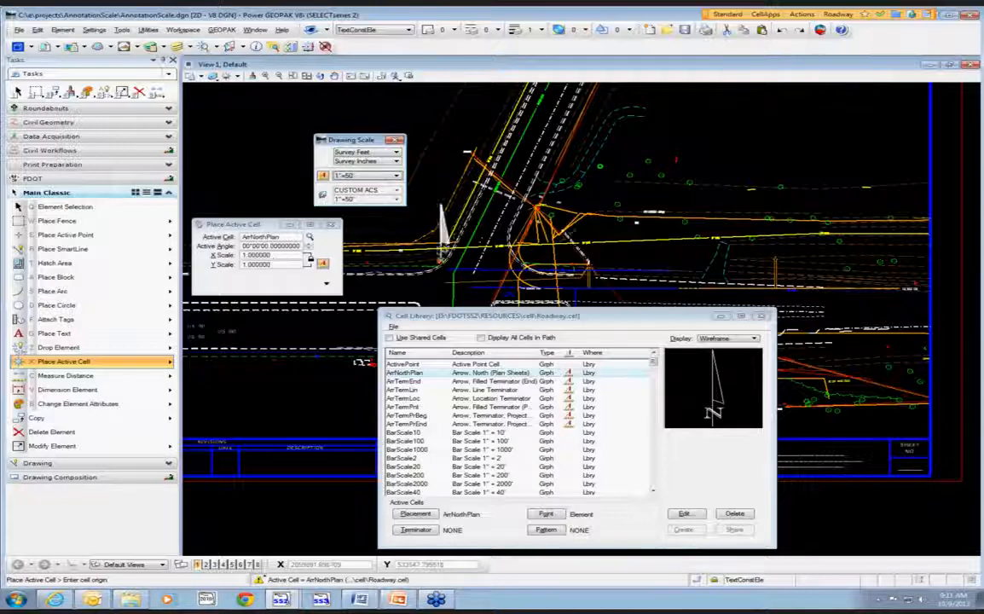
pyautogui.click(820, 130)
pyautogui.press('Escape')
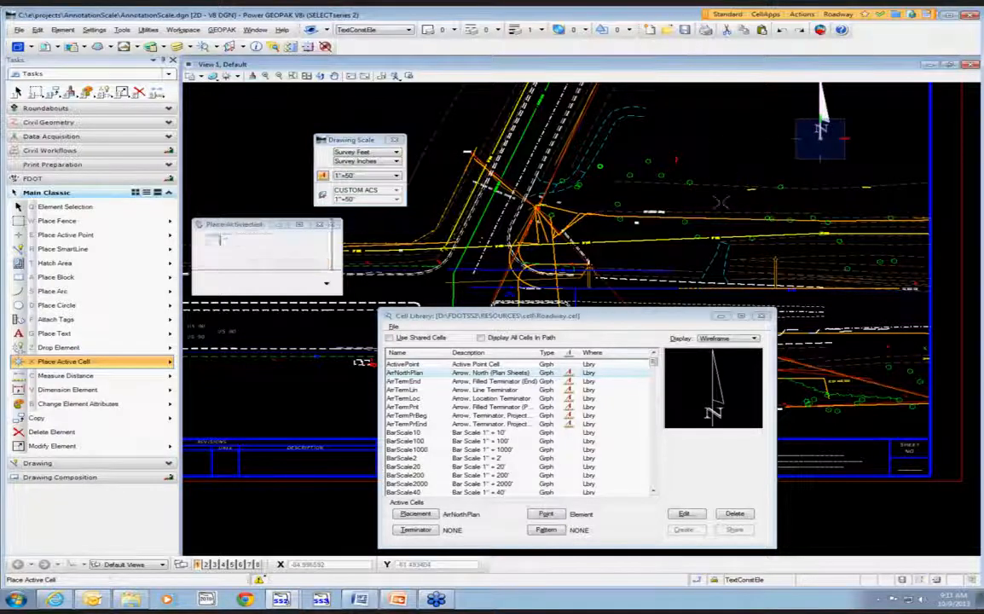
# Step: Switch the annotation scale to 1"=40', 1"=100' and back to 1"=50' to compare how the north arrow rescales
pyautogui.scroll(-2, 676, 226)
pyautogui.scroll(4, 761, 169)
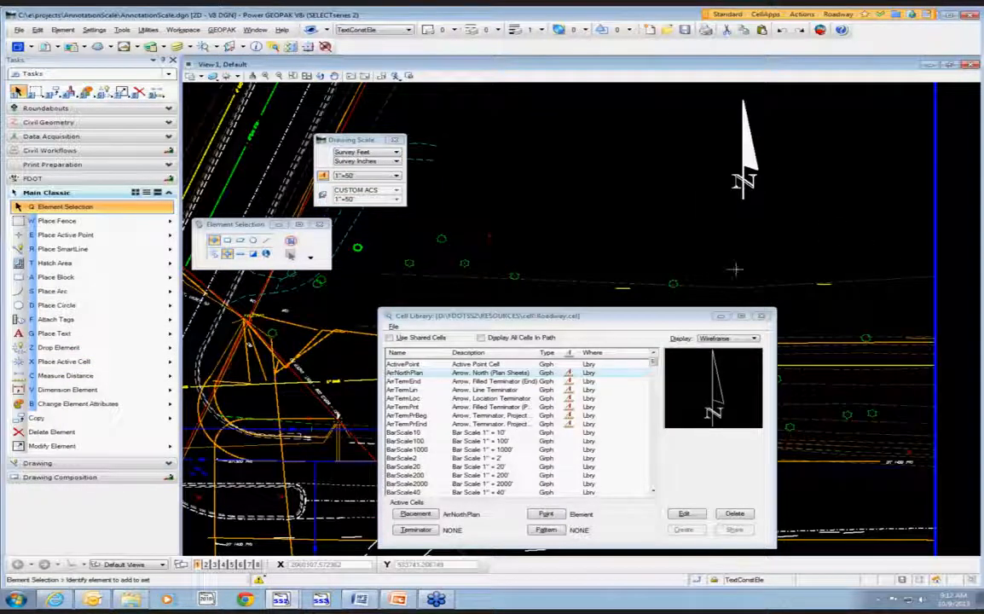
pyautogui.click(391, 176)
pyautogui.click(369, 233)
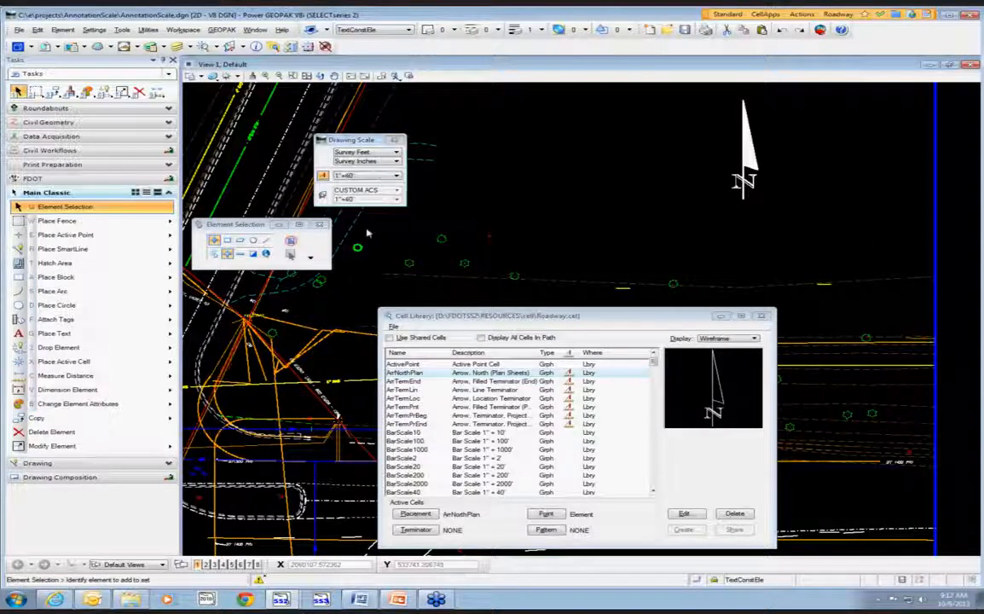
pyautogui.click(379, 176)
pyautogui.click(371, 214)
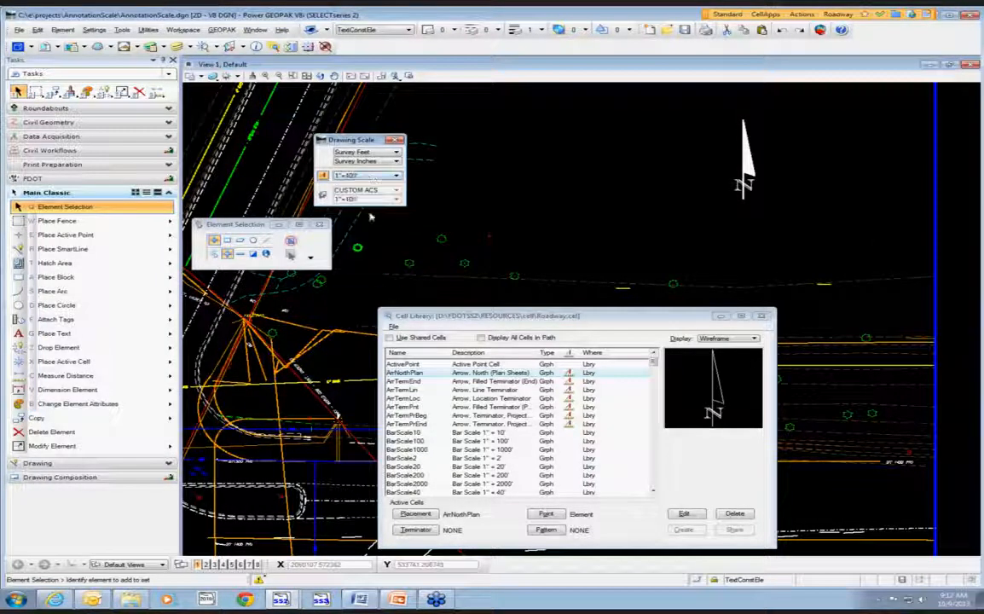
pyautogui.scroll(-2, 601, 218)
pyautogui.scroll(2, 601, 218)
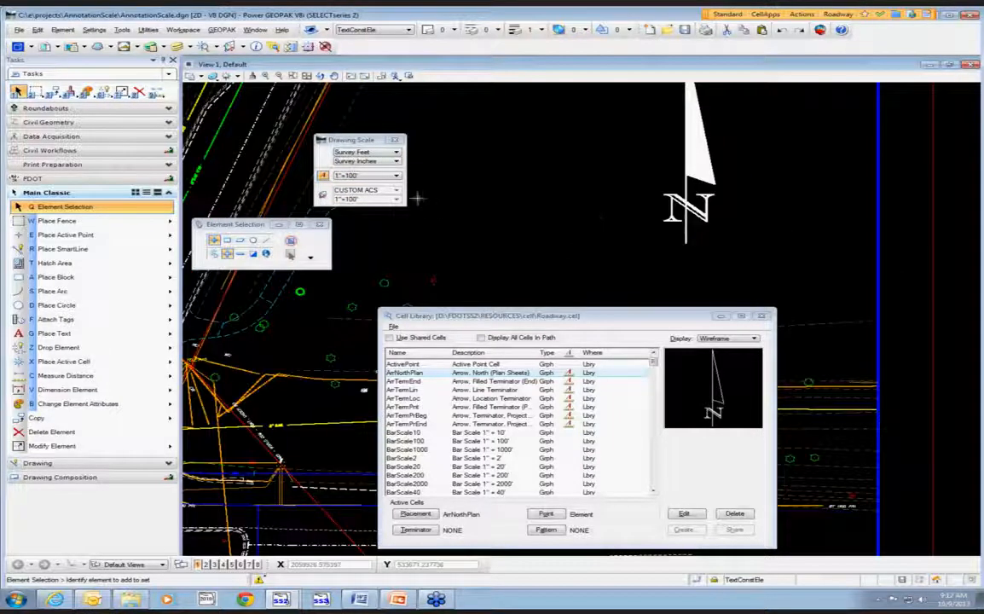
pyautogui.click(384, 176)
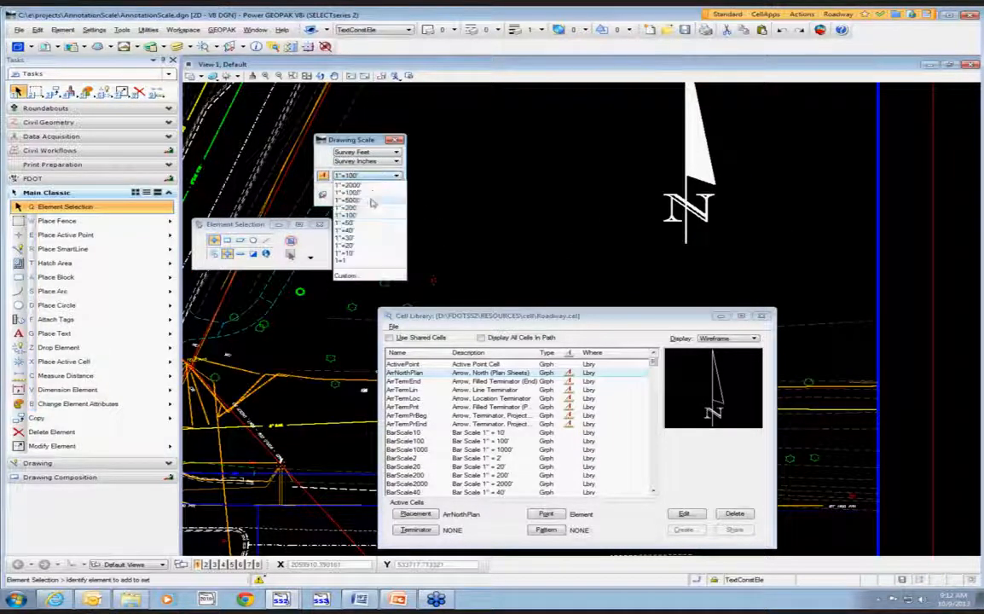
pyautogui.click(363, 205)
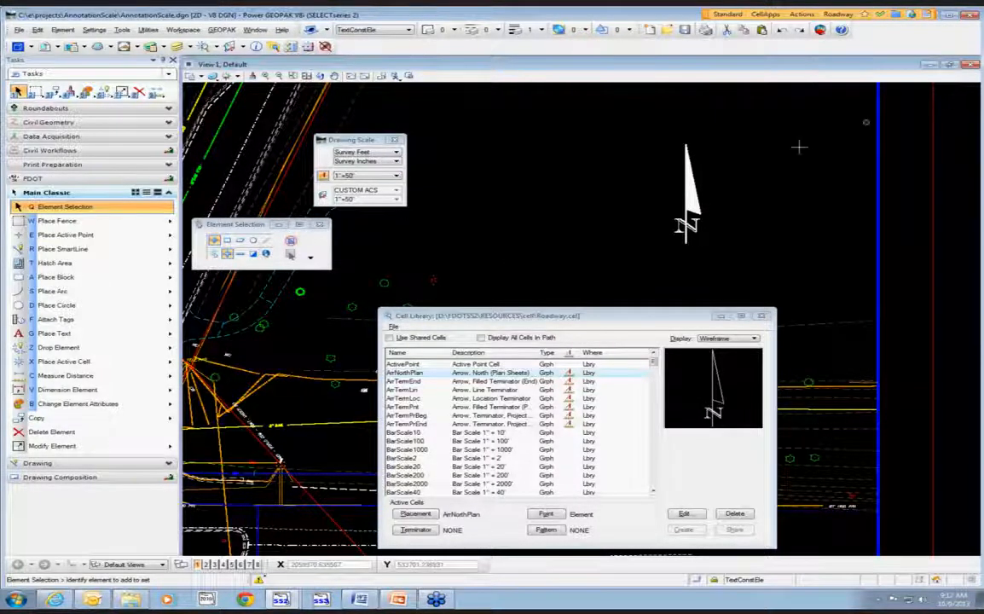
# Step: Place the BarScale50 bar scale cell directly below the north arrow
pyautogui.moveTo(578, 320); pyautogui.dragTo(475, 258)
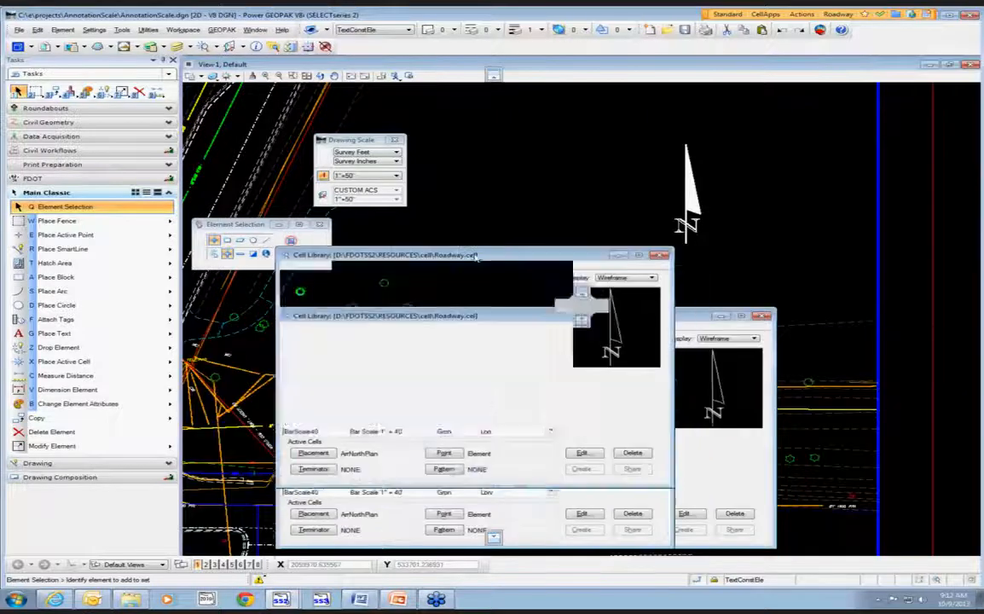
pyautogui.click(354, 397)
pyautogui.scroll(-2, 350, 399)
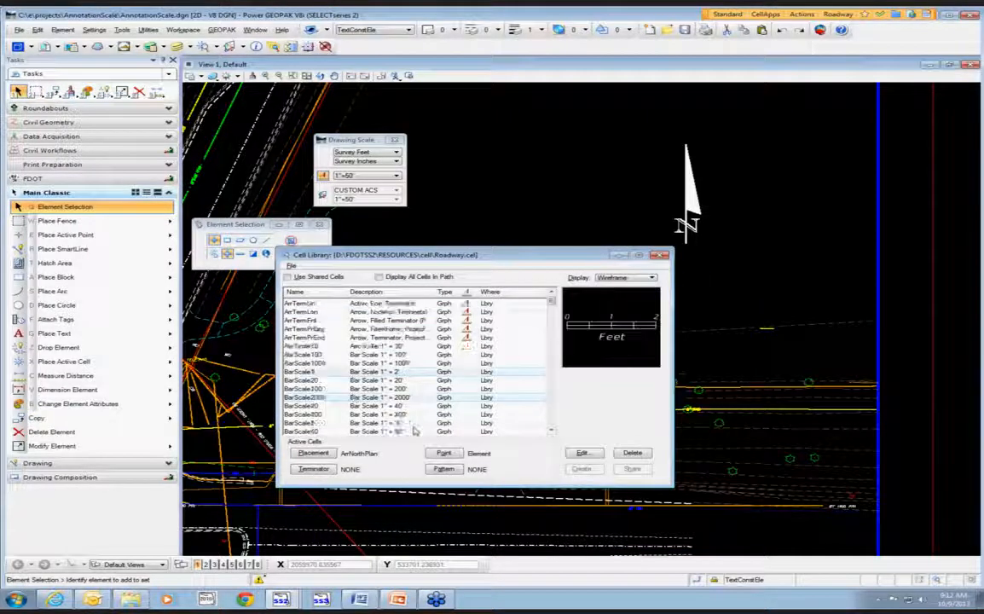
pyautogui.click(328, 407)
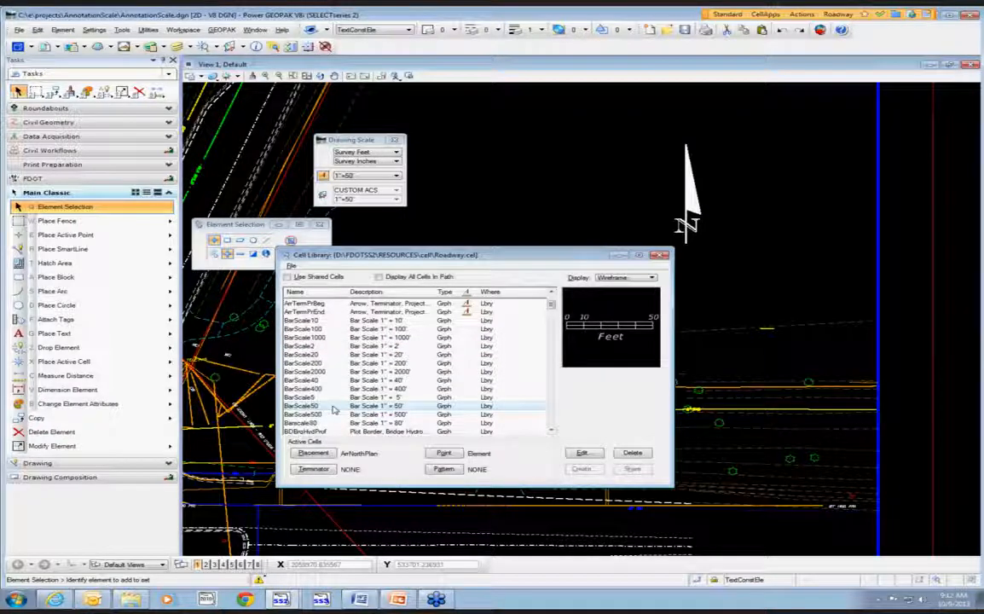
pyautogui.doubleClick(334, 407)
pyautogui.moveTo(529, 257); pyautogui.dragTo(589, 375)
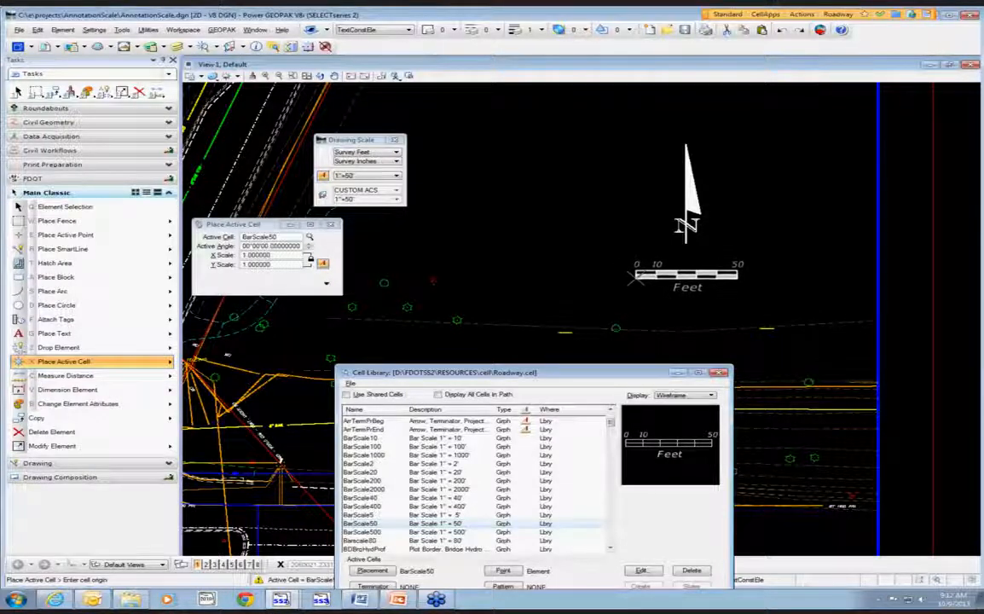
pyautogui.click(612, 290)
pyautogui.press('Escape')
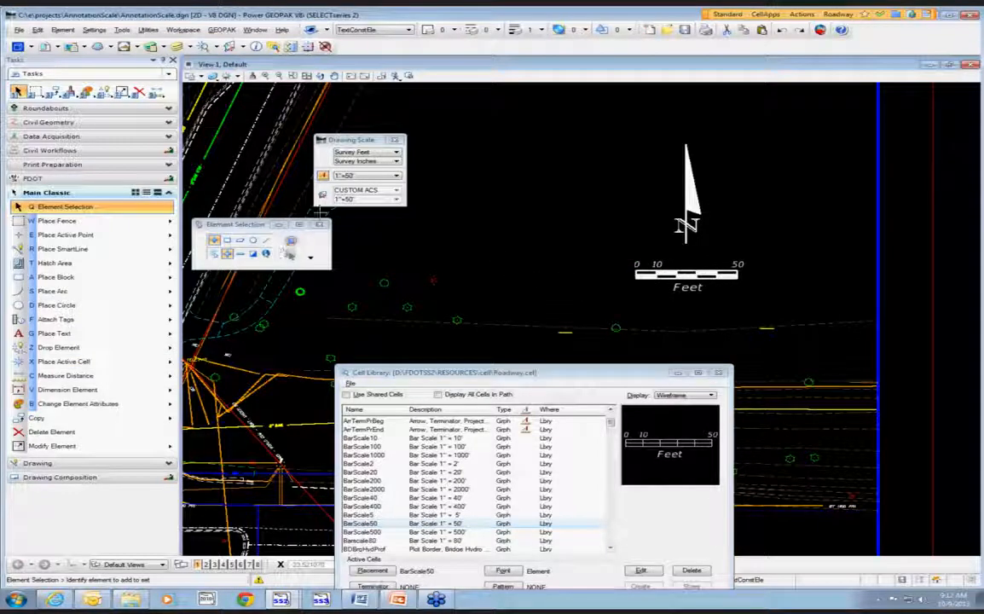
# Step: Switch the annotation scale to 1"=40' and back to 1"=50' to compare the bar scale with the north arrow
pyautogui.click(382, 175)
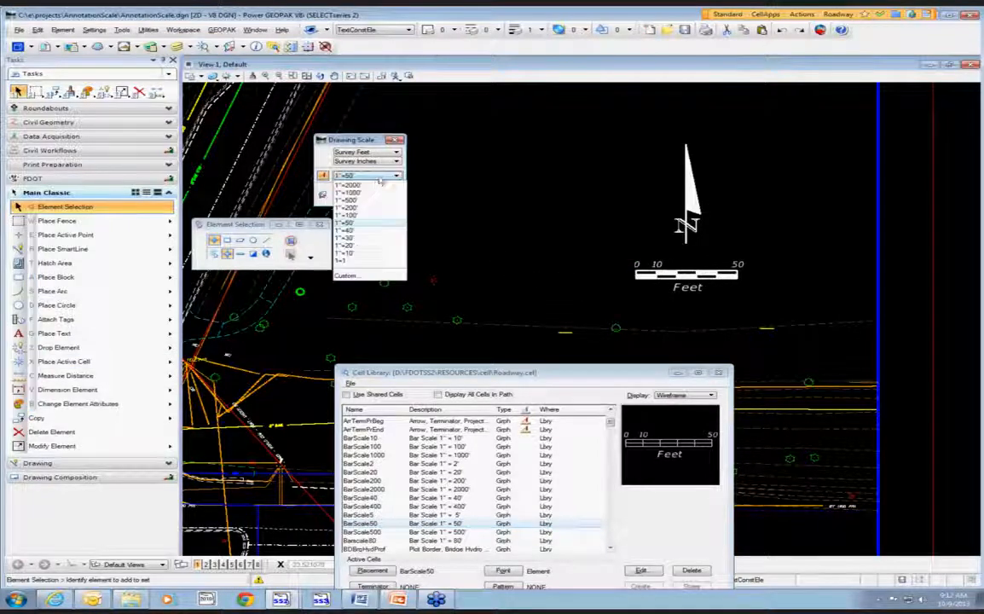
pyautogui.click(367, 231)
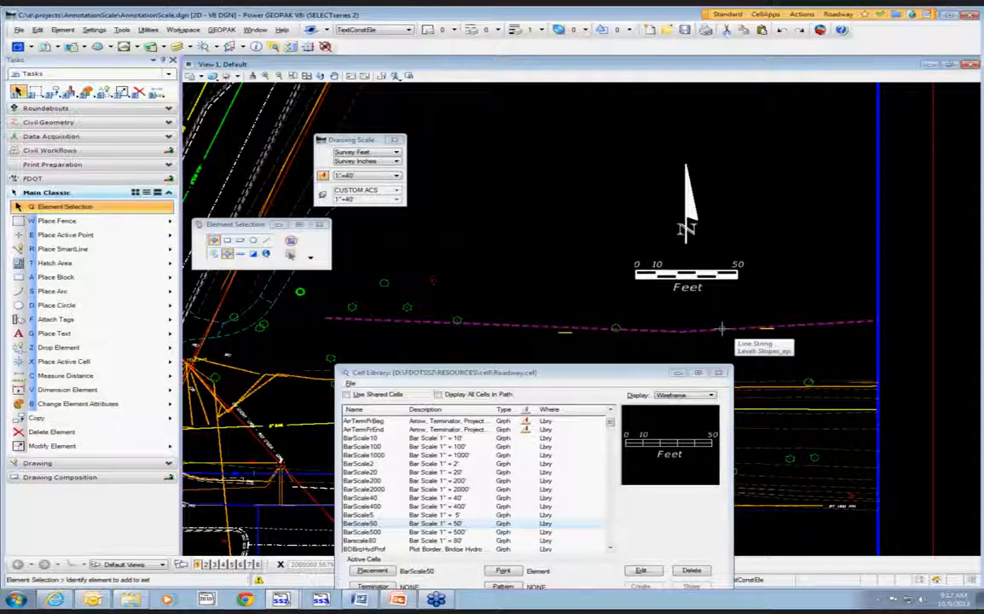
pyautogui.click(381, 177)
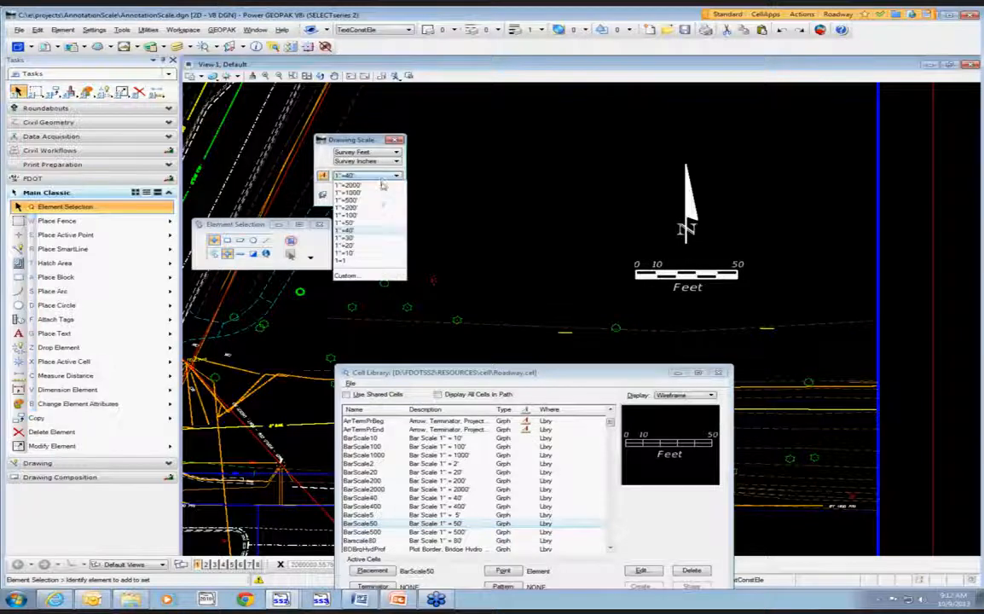
pyautogui.click(363, 212)
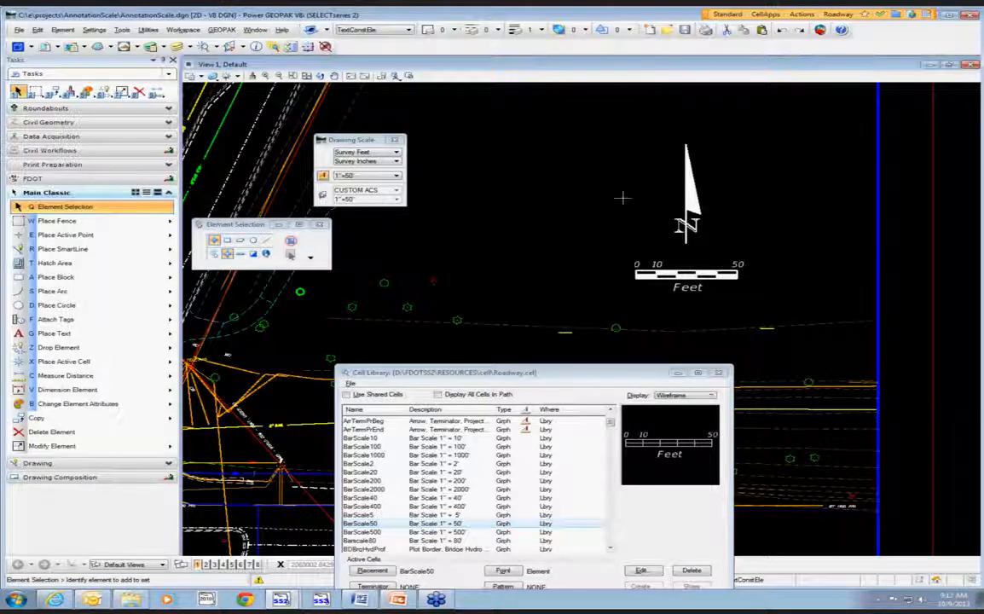
# Step: Attach the utilities.cel cell library in place of Roadway.cel
pyautogui.scroll(-2, 622, 197)
pyautogui.moveTo(552, 379); pyautogui.dragTo(678, 324)
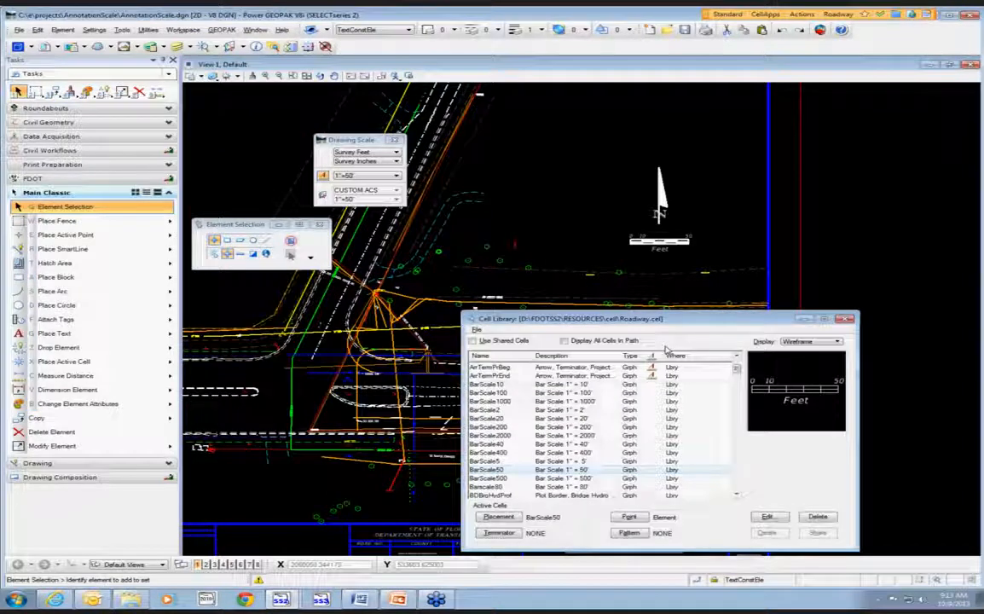
pyautogui.click(475, 329)
pyautogui.click(596, 306)
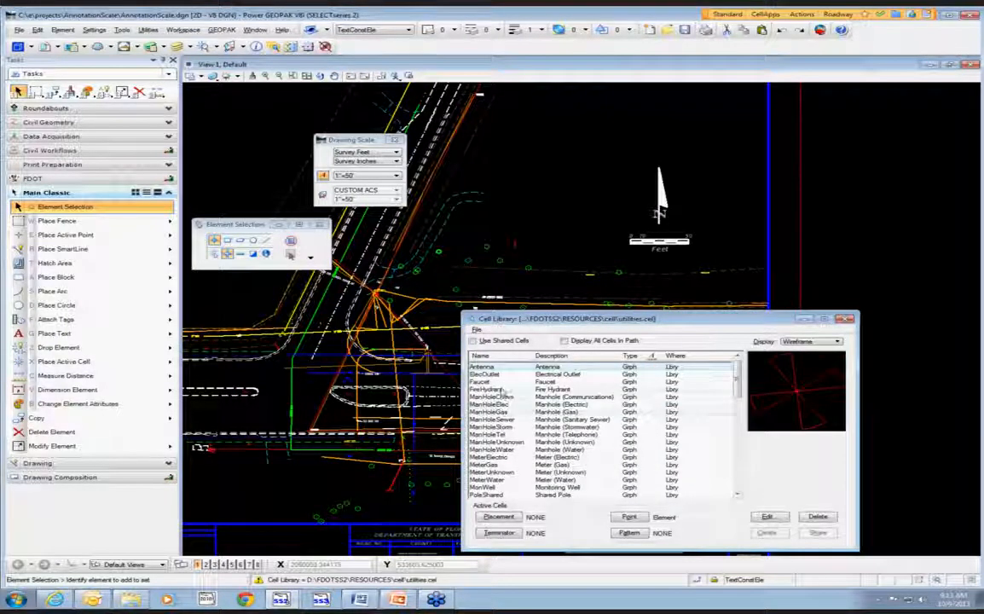
# Step: Place the FireHydrant cell inside the curved corner of the intersection, below the 6" gas line
pyautogui.doubleClick(486, 388)
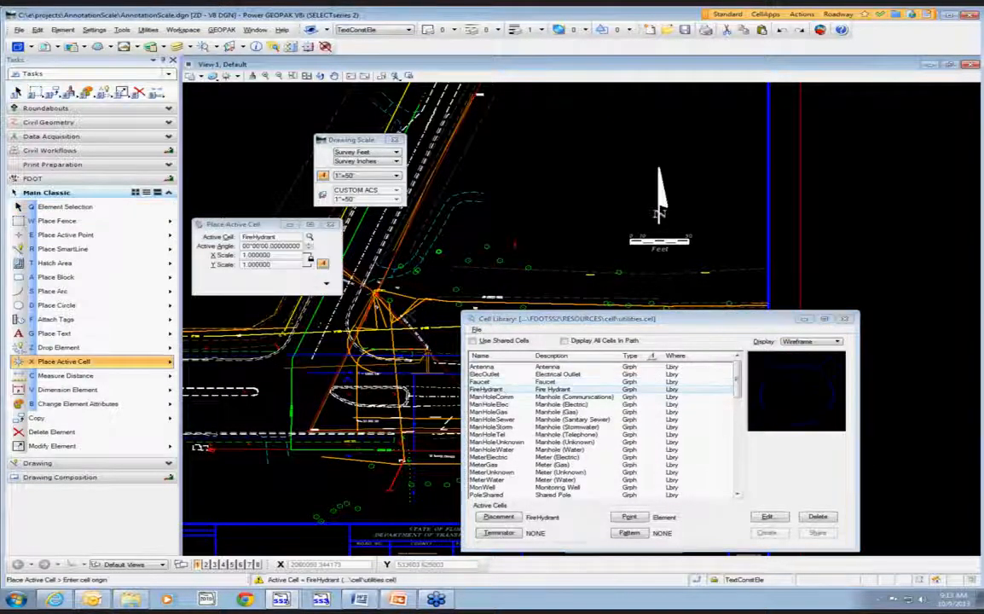
pyautogui.scroll(3, 364, 294)
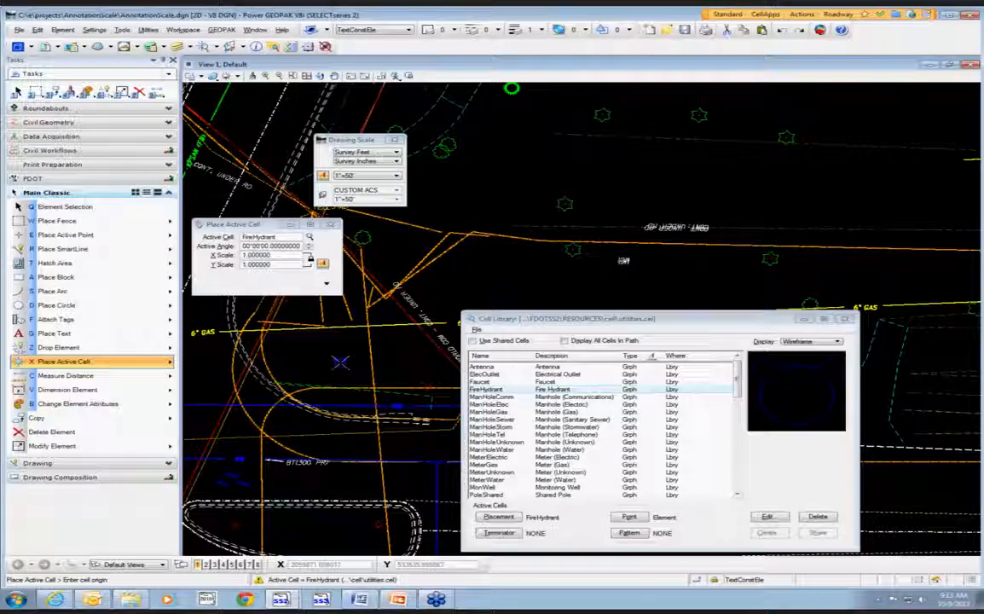
pyautogui.scroll(2, 322, 366)
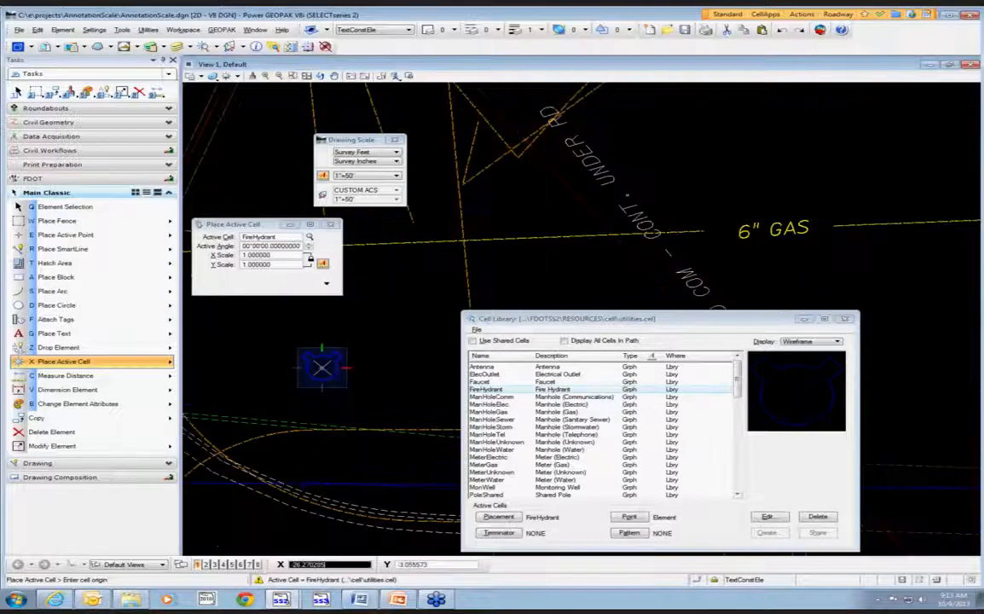
pyautogui.scroll(-3, 345, 356)
pyautogui.press('Escape')
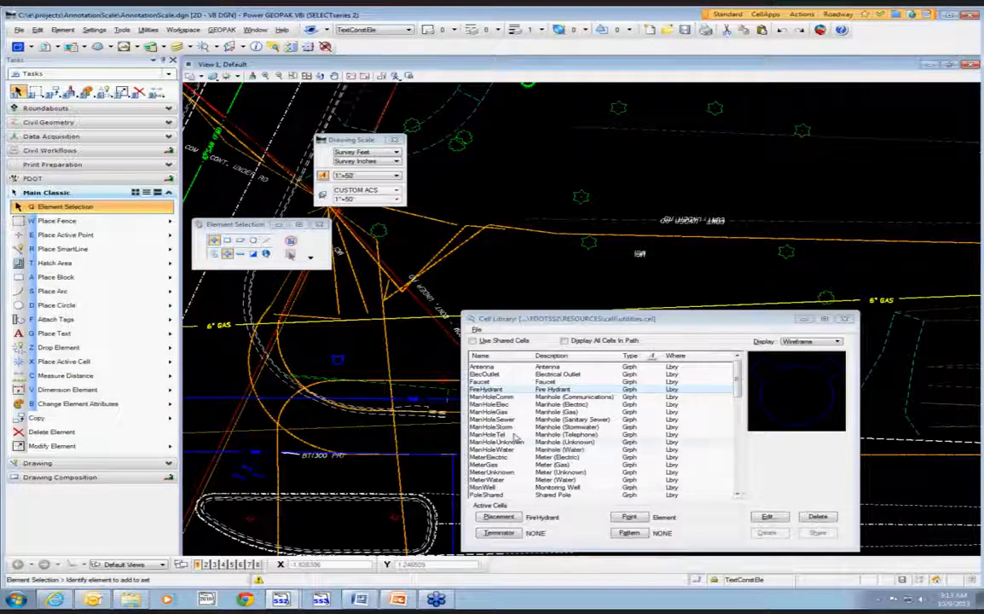
# Step: Place the MeterGas cell east of the intersection, between the gas line and the roadway, just before the dashed driveway
pyautogui.doubleClick(498, 464)
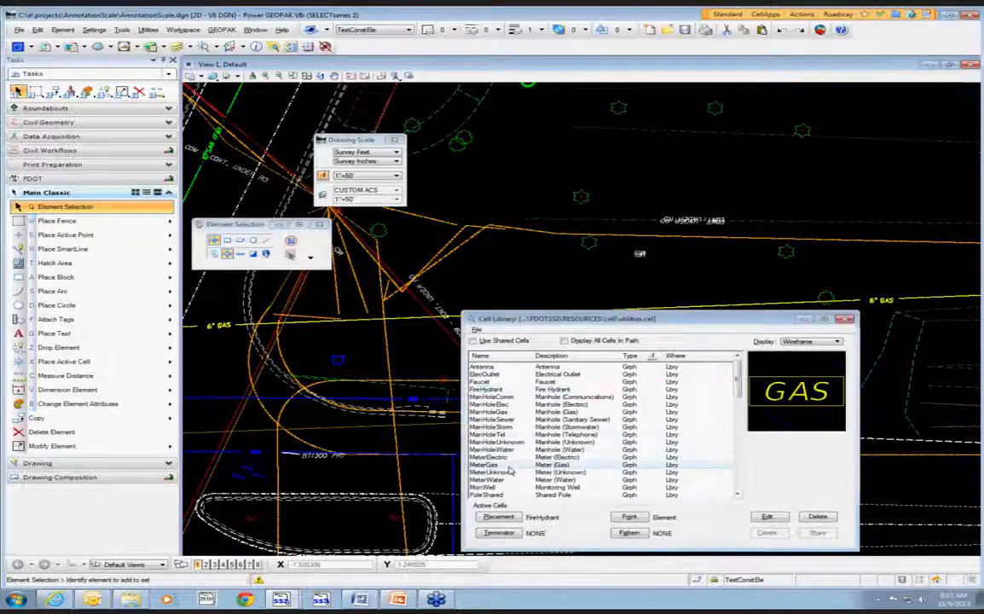
pyautogui.moveTo(494, 378); pyautogui.dragTo(451, 362, button='middle')
pyautogui.scroll(-2, 418, 268)
pyautogui.scroll(4, 596, 271)
pyautogui.click(522, 250)
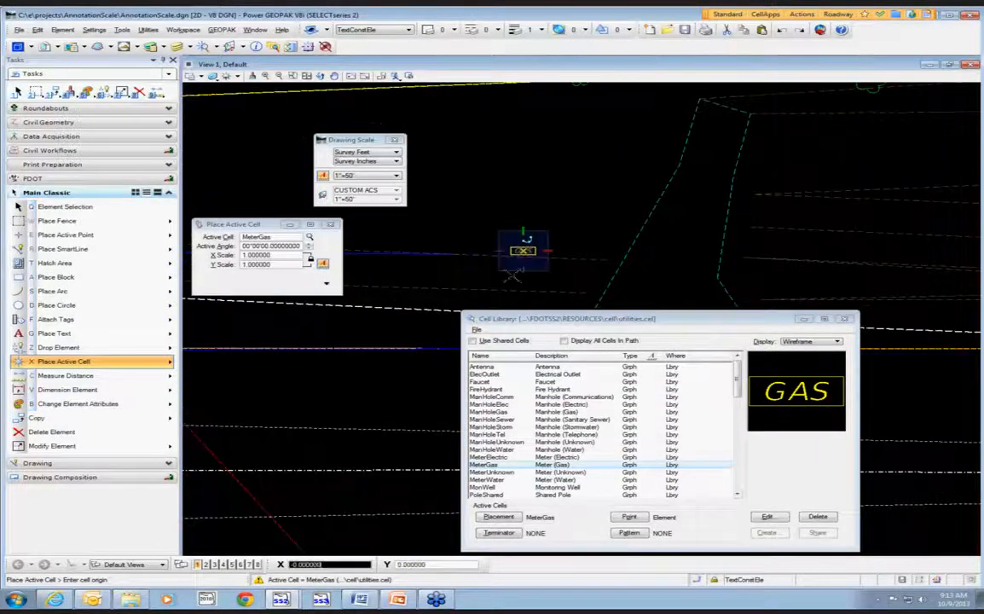
pyautogui.press('Escape')
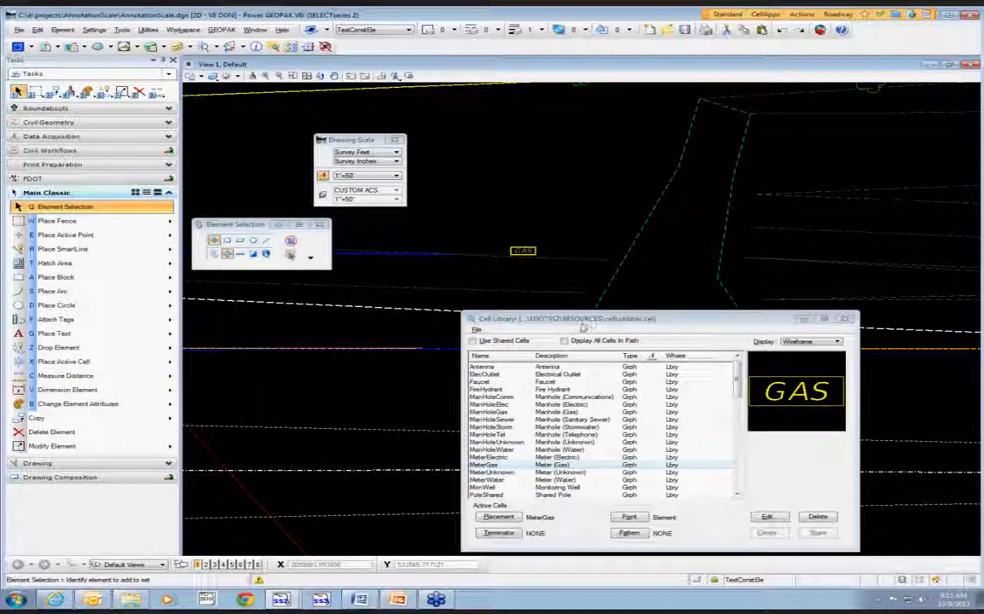
pyautogui.scroll(-3, 596, 136)
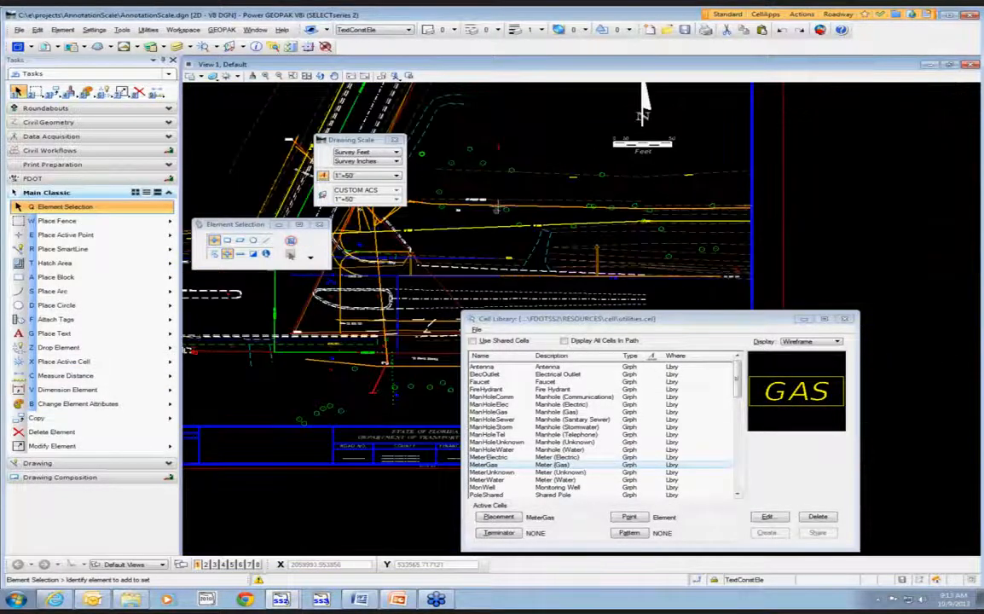
# Step: Start the Dimension Element tool and bring up the geometry settings of the FDOT_Dim dimension style
pyautogui.scroll(3, 643, 165)
pyautogui.scroll(-1, 644, 165)
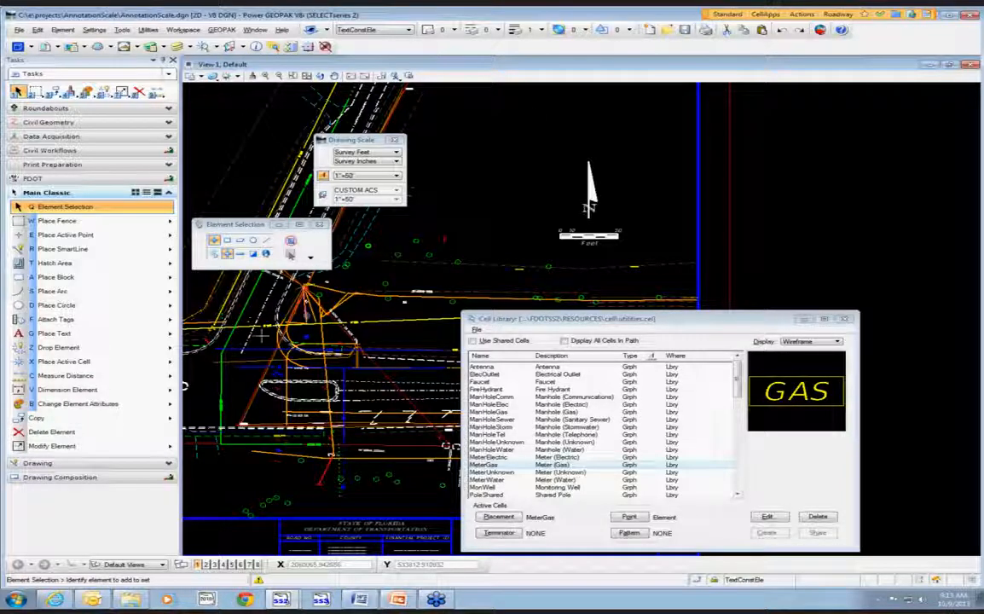
pyautogui.click(68, 389)
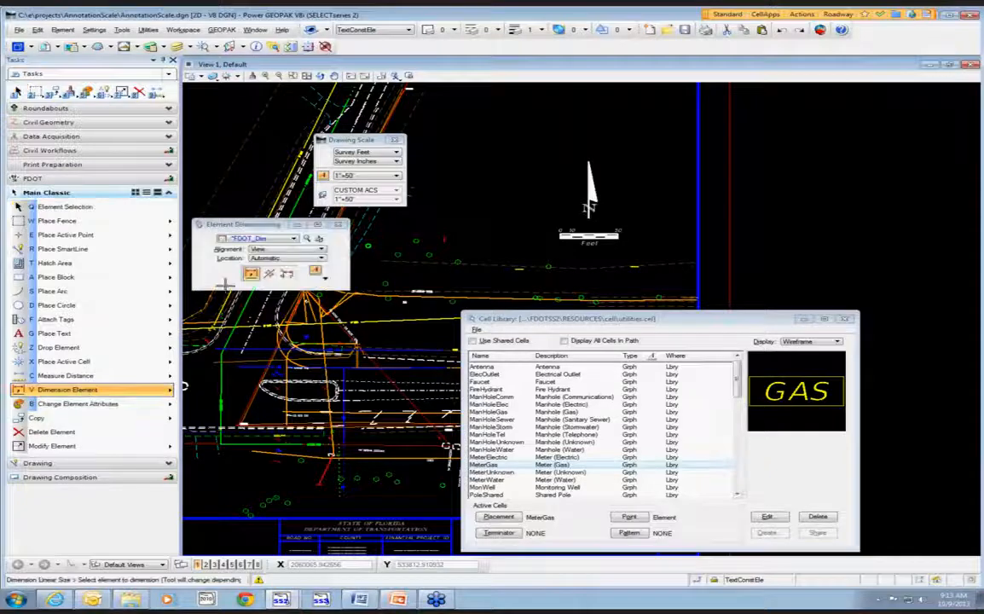
pyautogui.click(307, 239)
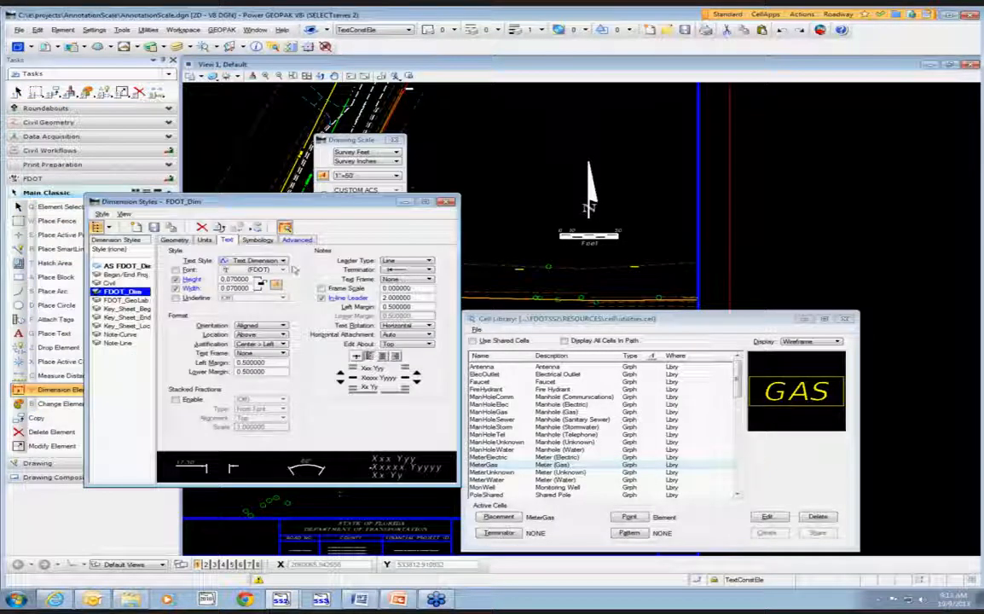
pyautogui.click(206, 240)
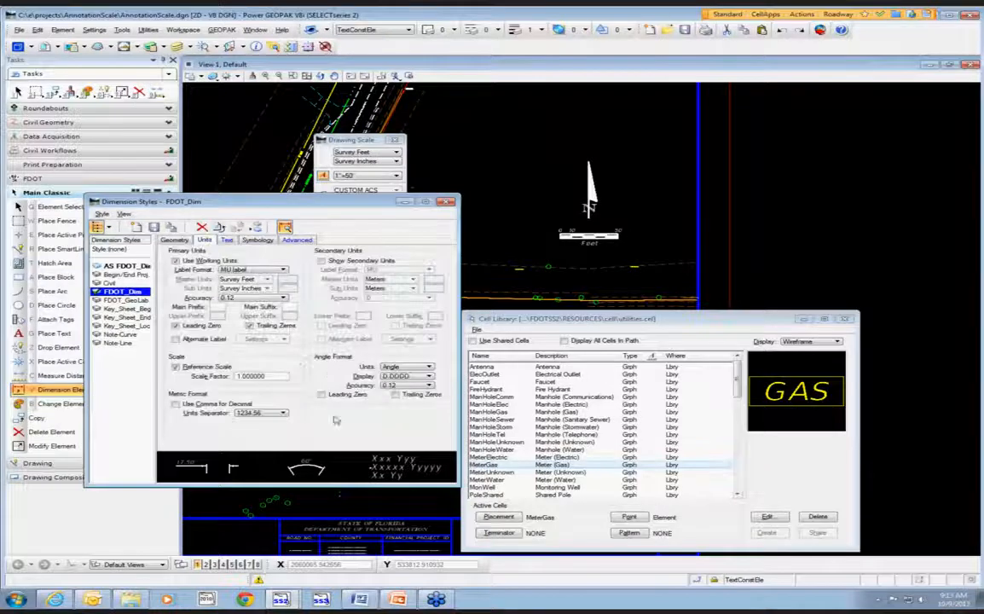
pyautogui.click(175, 239)
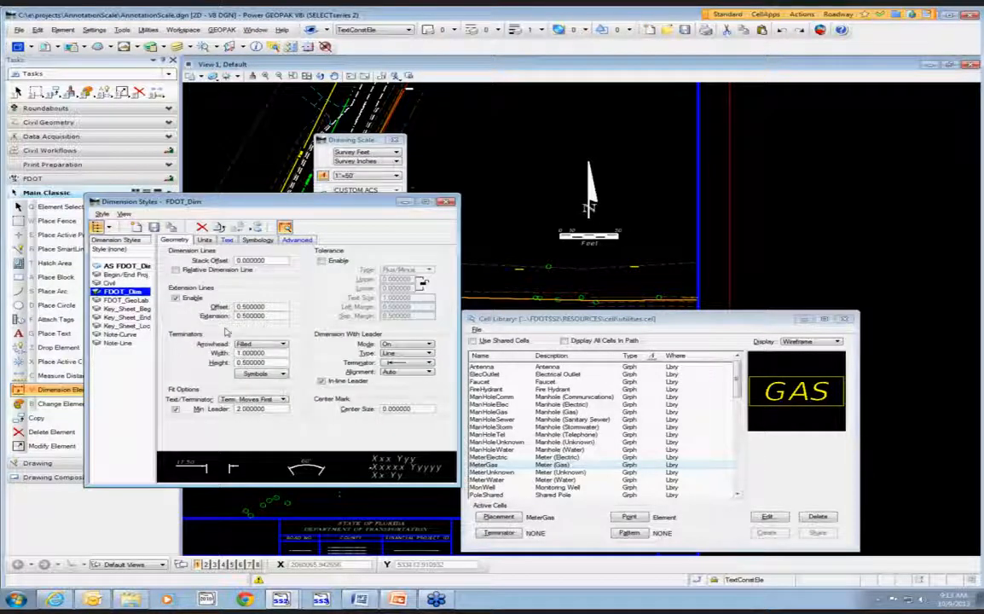
# Step: Set the FDOT_Dim style's arrow terminator to the cell ArrTermLin and save the style, accepting changes to existing dimensions
pyautogui.click(260, 375)
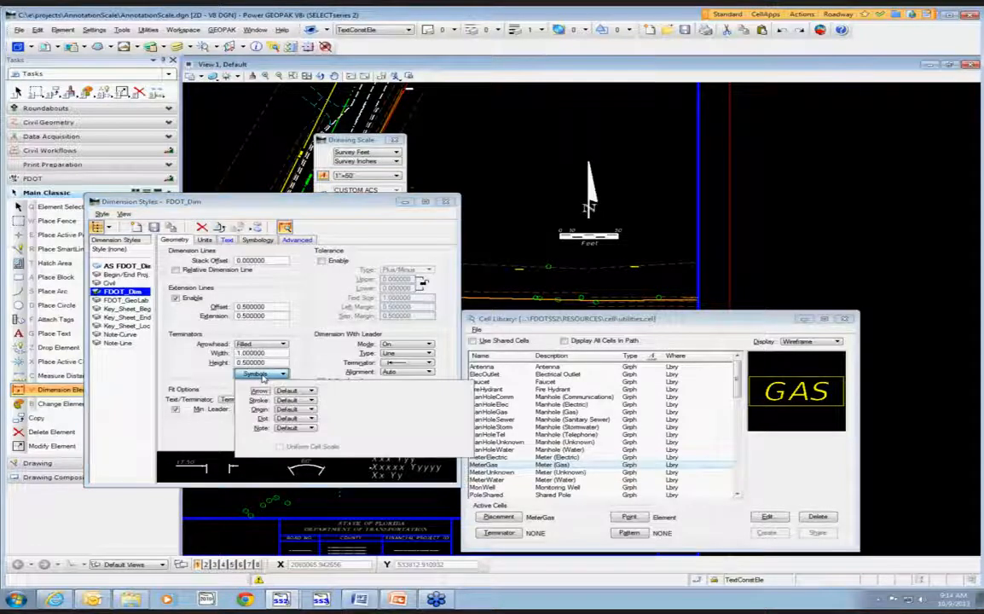
pyautogui.click(294, 391)
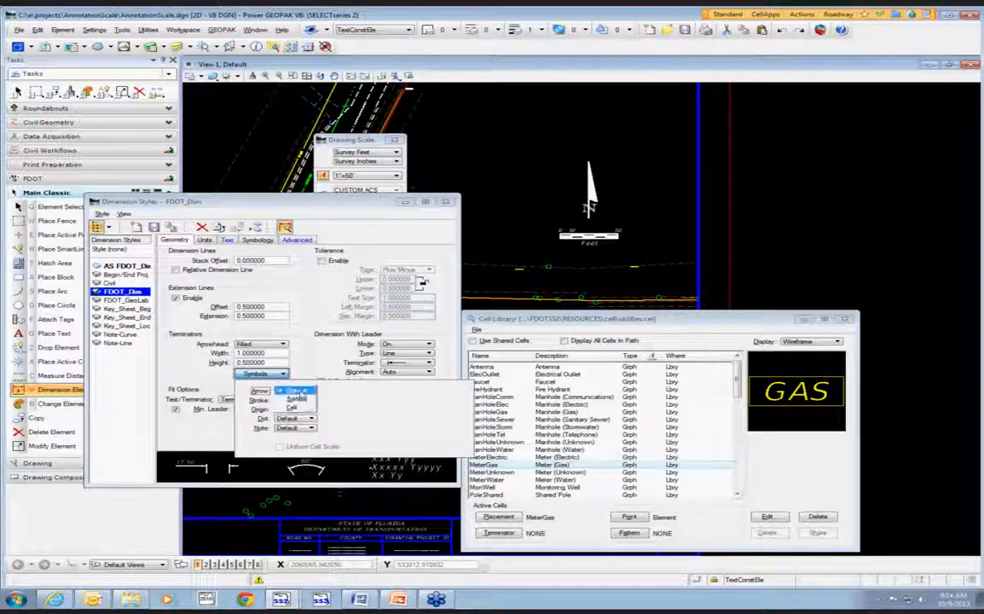
pyautogui.click(291, 406)
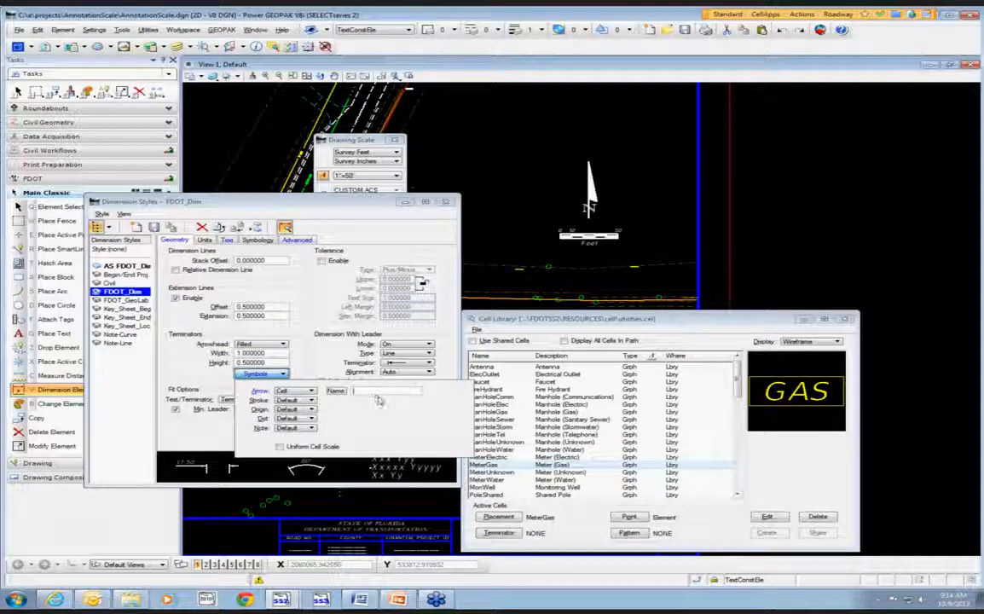
pyautogui.click(379, 395)
pyautogui.write('ArrTermLn')
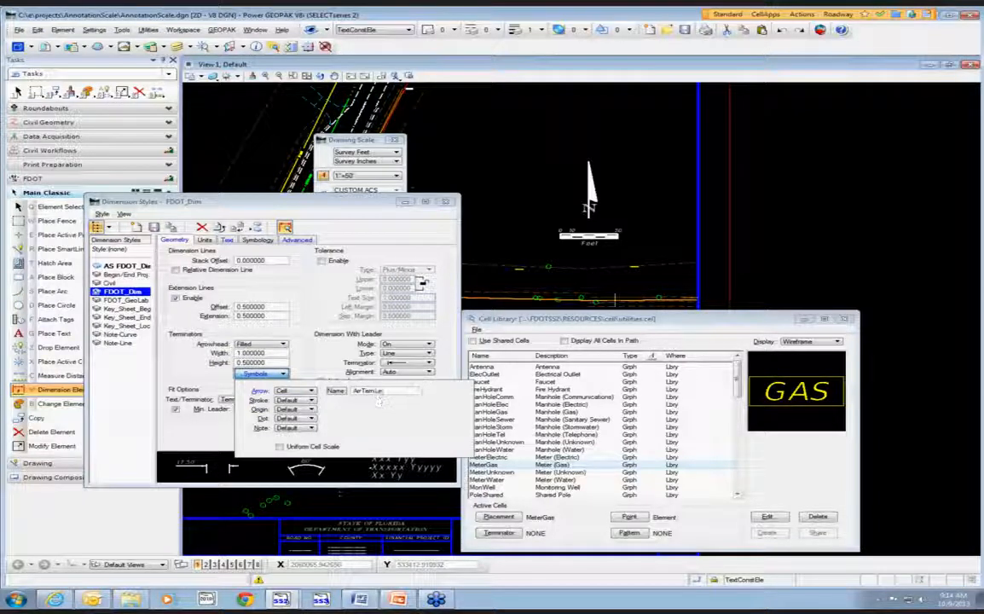
pyautogui.click(446, 261)
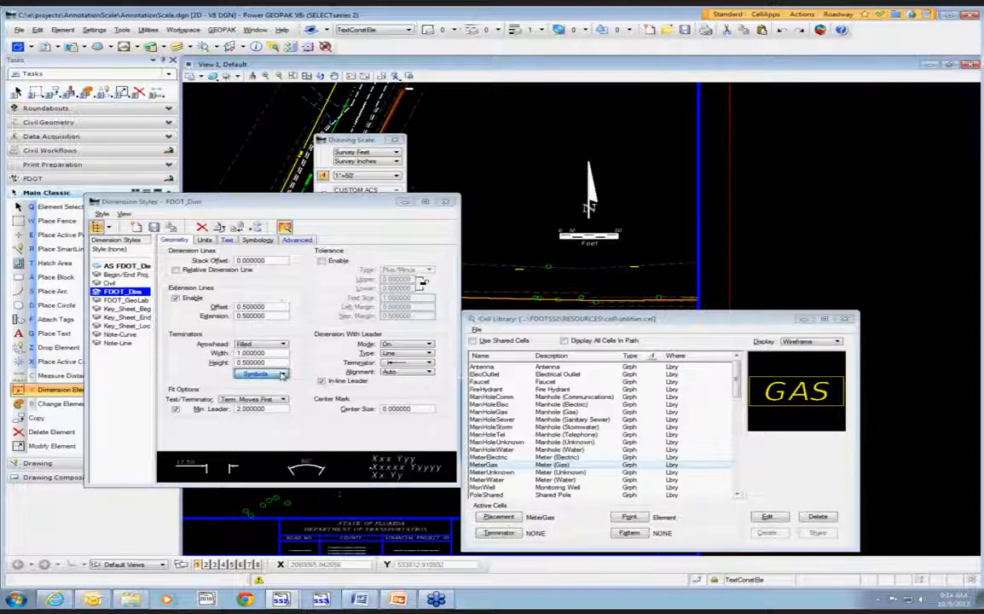
pyautogui.click(153, 227)
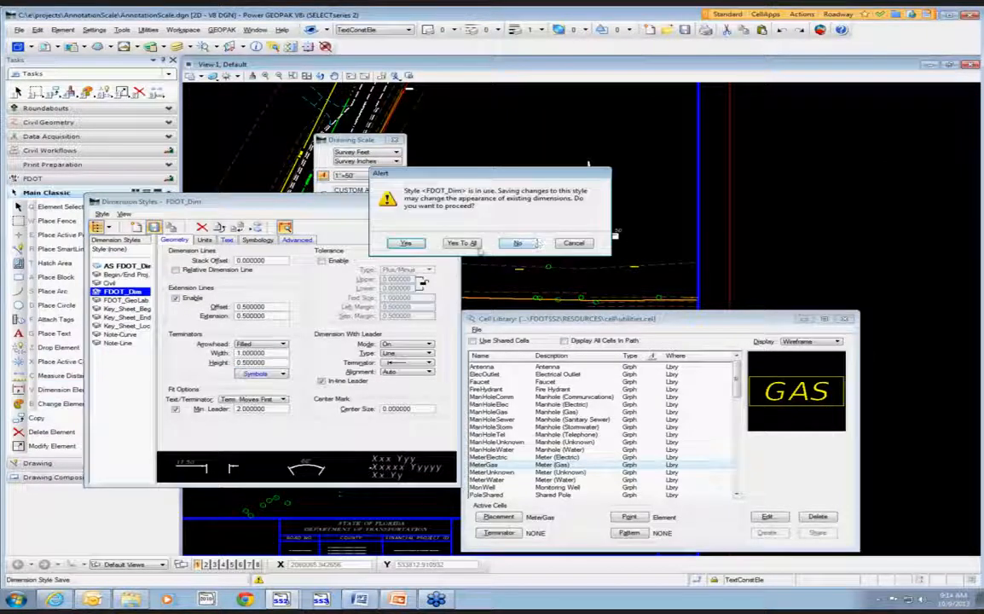
pyautogui.click(405, 244)
# Step: Dimension a segment of the lower edge of the long dashed median, placing the dimension below it
pyautogui.scroll(-5, 606, 237)
pyautogui.scroll(3, 547, 282)
pyautogui.scroll(3, 547, 287)
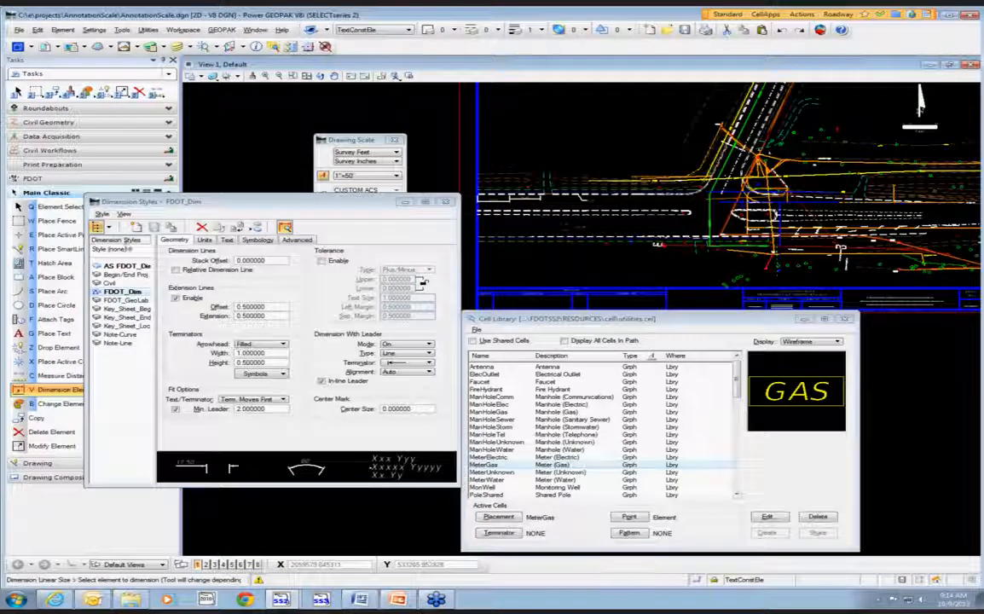
pyautogui.scroll(2, 607, 220)
pyautogui.click(570, 155)
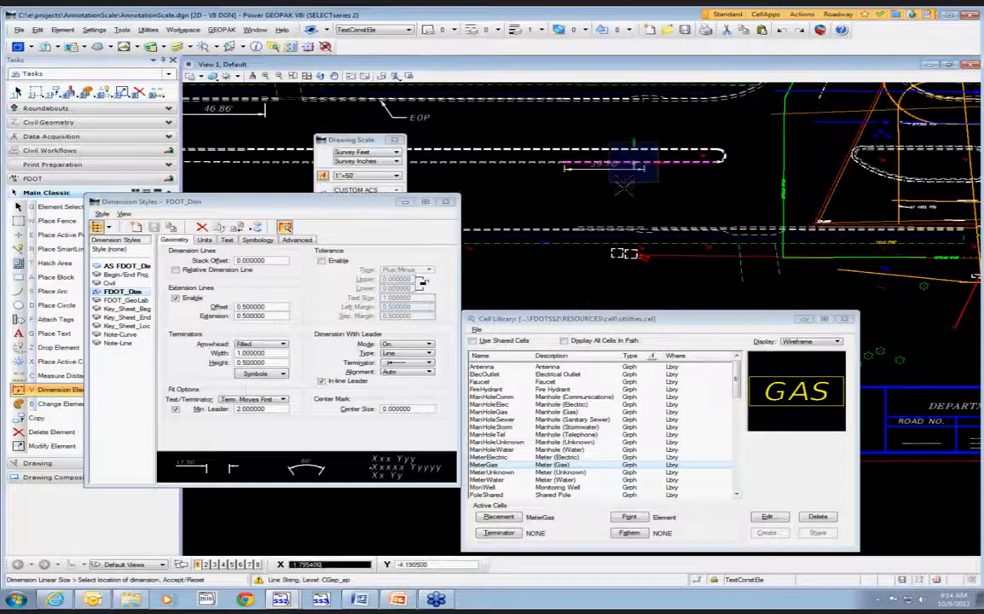
pyautogui.scroll(3, 624, 190)
pyautogui.click(624, 191)
pyautogui.scroll(3, 648, 180)
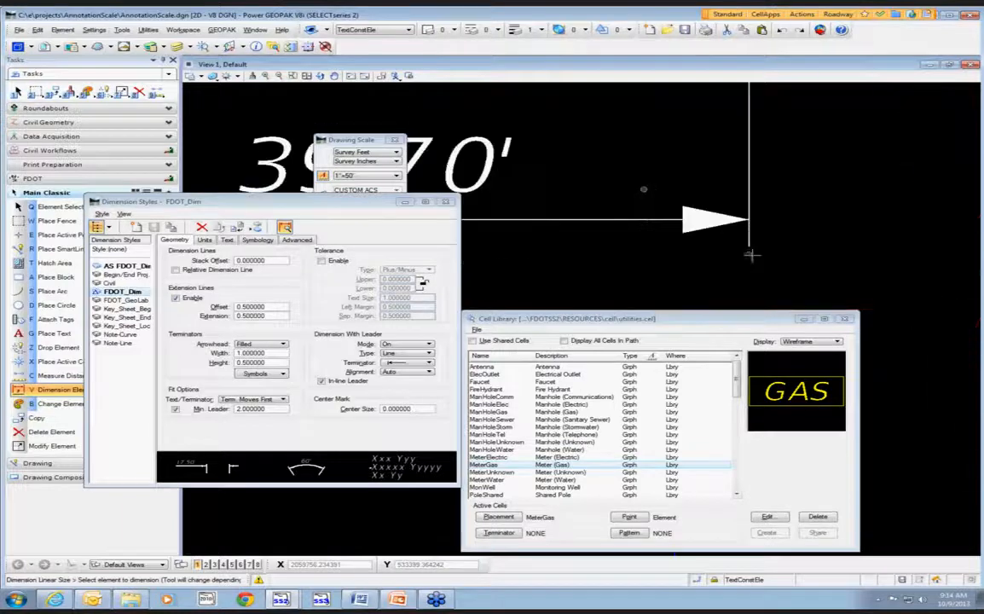
pyautogui.scroll(-3, 751, 254)
# Step: Set the AS FDOT_Dim style's arrow terminator to the cell ArrTermLin
pyautogui.click(124, 266)
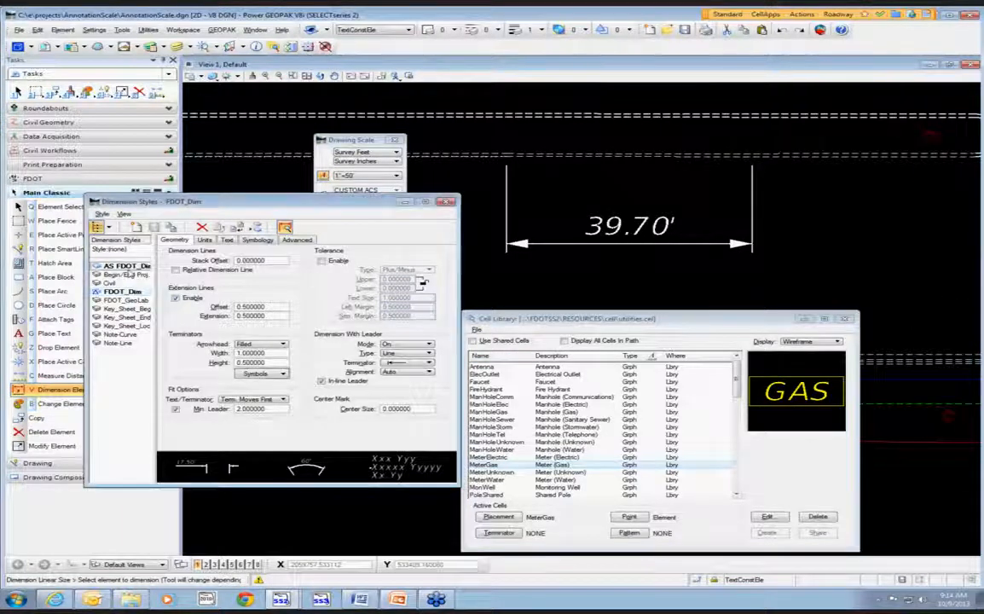
pyautogui.click(262, 373)
pyautogui.click(312, 390)
pyautogui.click(292, 407)
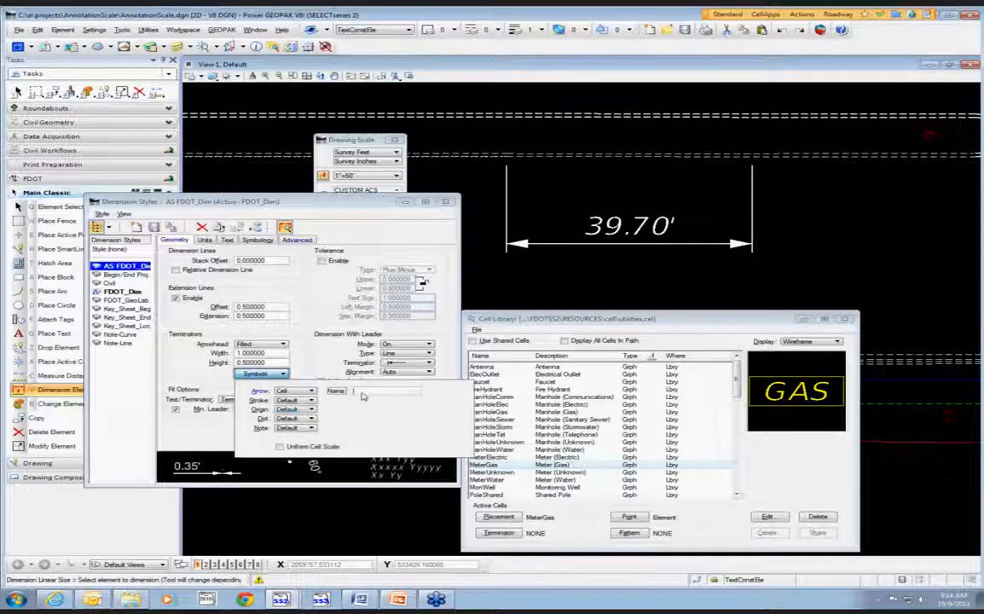
pyautogui.click(364, 393)
pyautogui.write('ArrowTermL')
pyautogui.press('Tab')
pyautogui.click(268, 249)
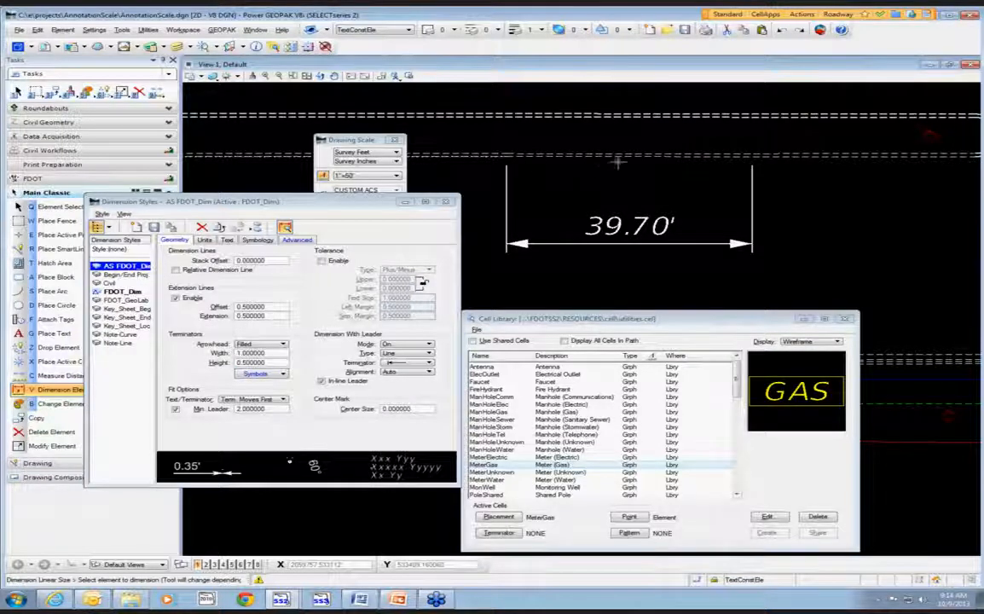
# Step: Dimension the upper edge of the long dashed median, placing the dimension just above it
pyautogui.click(613, 109)
pyautogui.click(611, 111)
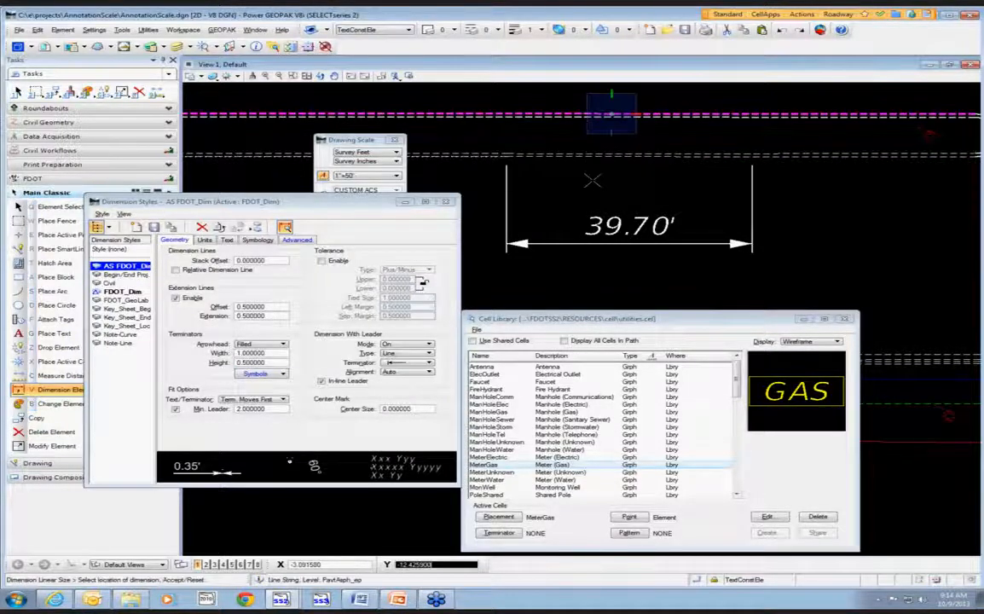
pyautogui.scroll(-1, 593, 179)
pyautogui.scroll(1, 584, 126)
pyautogui.click(584, 126)
pyautogui.scroll(-1, 585, 126)
pyautogui.scroll(1, 581, 126)
pyautogui.scroll(1, 294, 136)
pyautogui.scroll(-2, 647, 160)
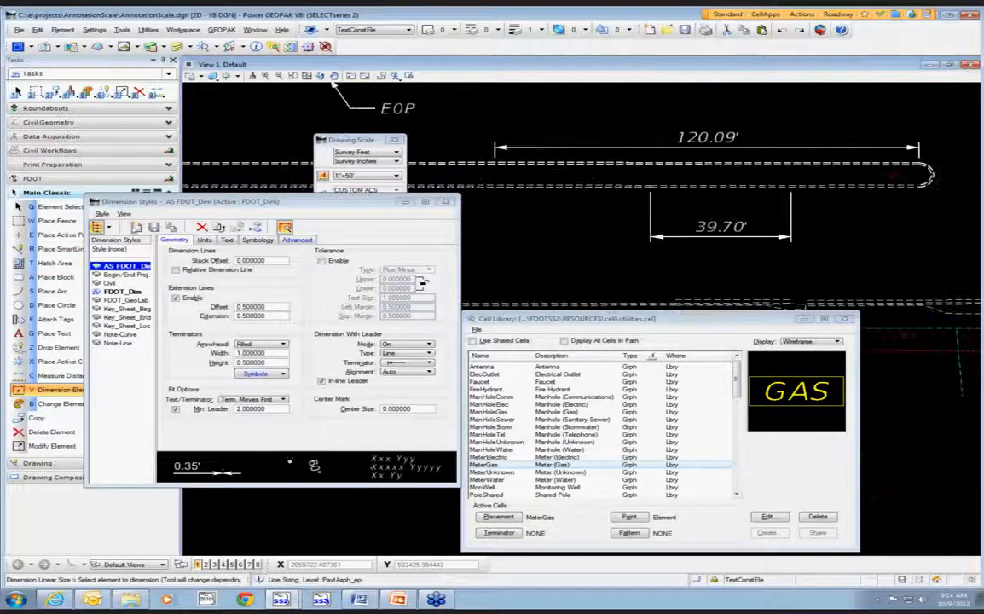
# Step: Dimension the lower median edge segment adjoining the existing lower dimension, placing the dimension between the two edges
pyautogui.scroll(1, 538, 180)
pyautogui.click(538, 180)
pyautogui.click(542, 162)
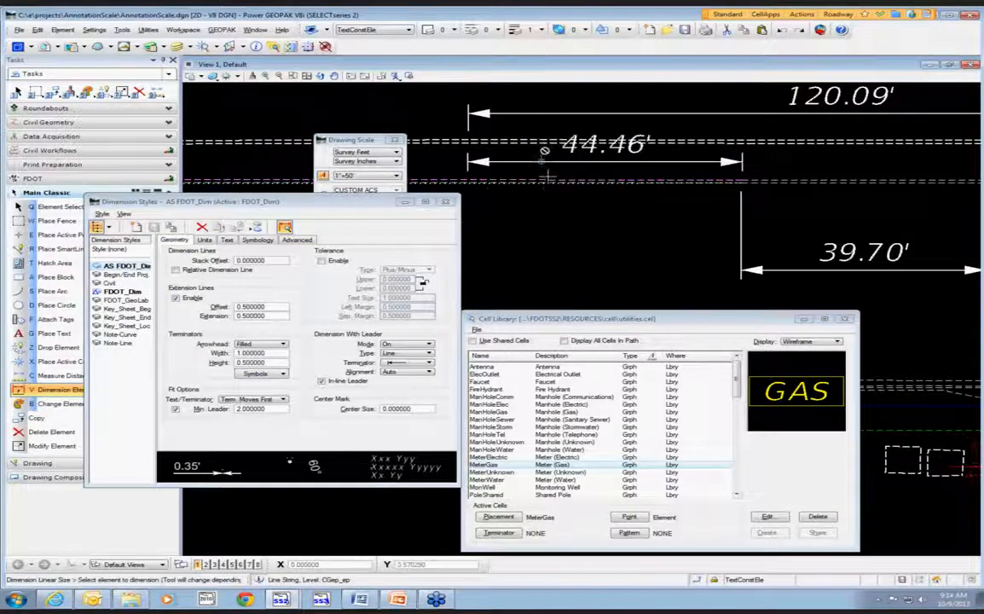
# Step: Check the arrowhead and terminator symbol settings of the AS FDOT_Dim style against the placed dimension arrows
pyautogui.click(260, 373)
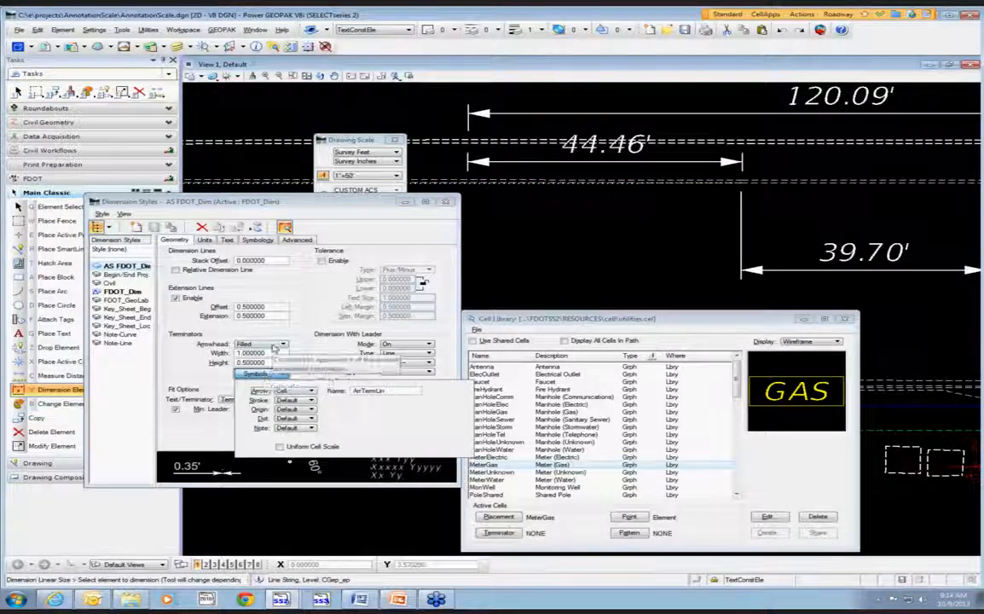
pyautogui.click(273, 346)
pyautogui.click(272, 347)
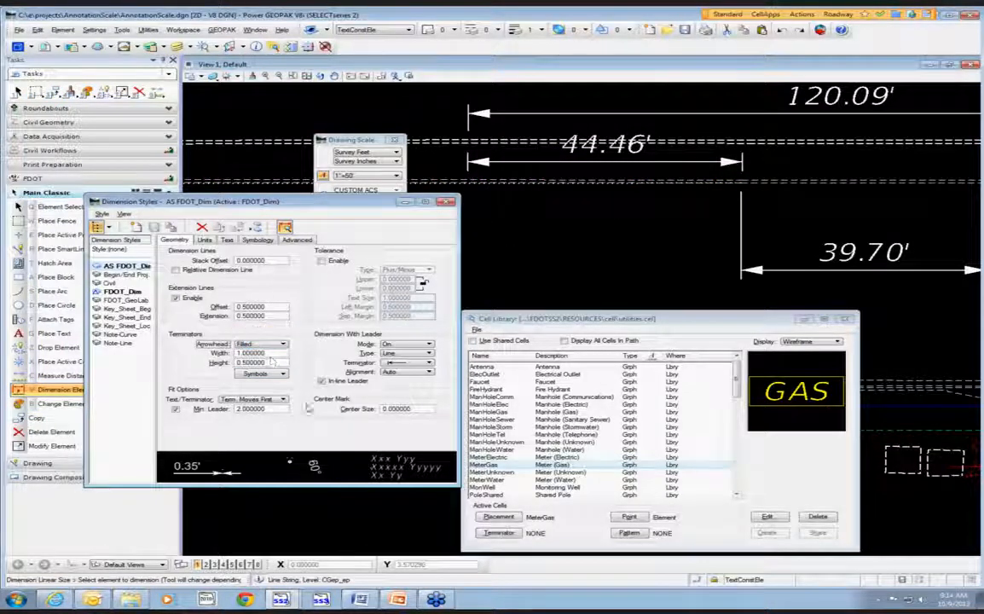
pyautogui.click(263, 373)
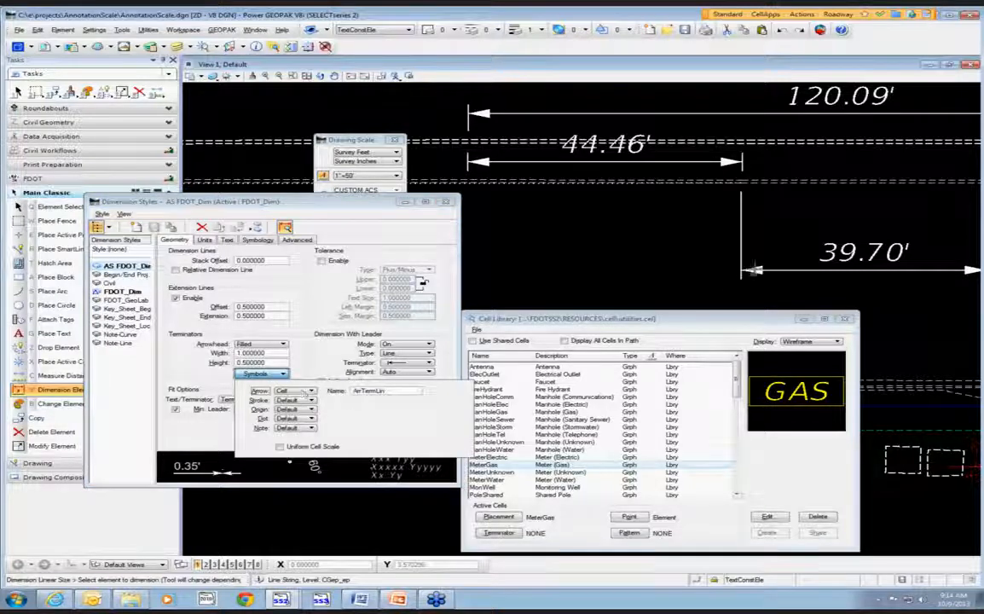
pyautogui.scroll(-2, 512, 213)
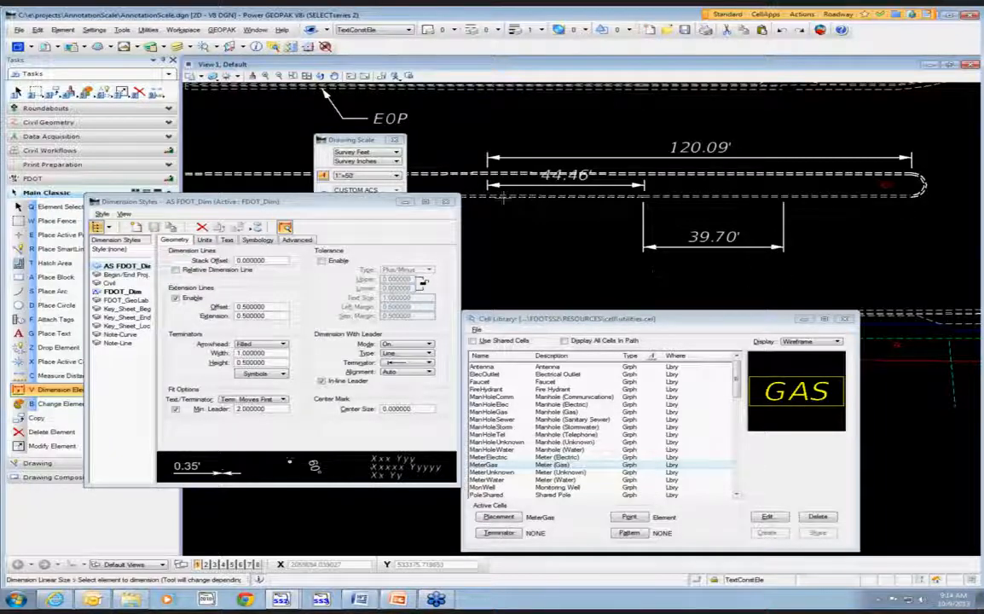
# Step: Start the Place Text tool and close the Dimension Styles and Cell Library windows
pyautogui.scroll(-5, 569, 283)
pyautogui.scroll(3, 935, 175)
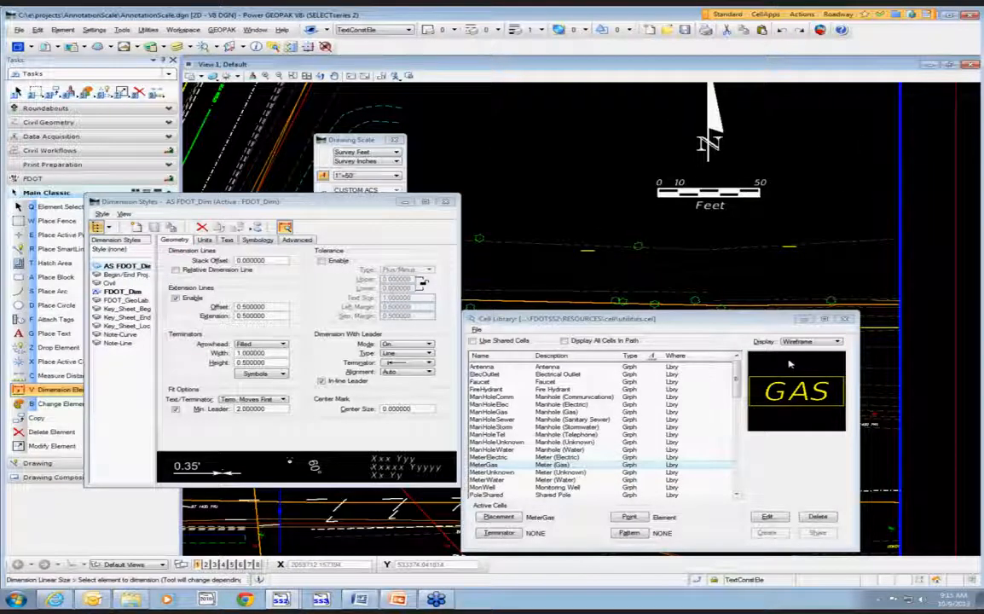
pyautogui.click(43, 333)
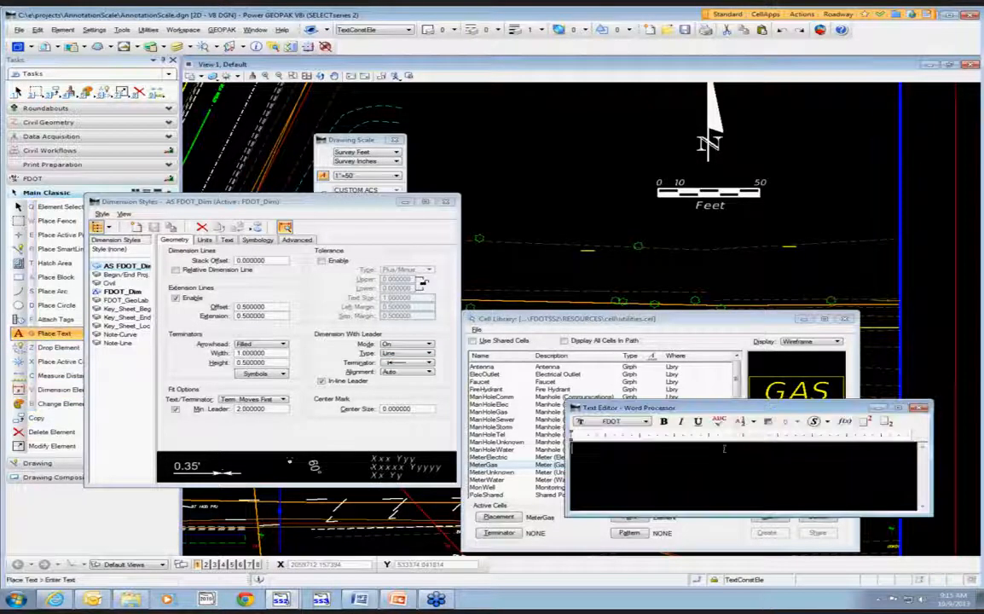
pyautogui.click(446, 202)
pyautogui.click(844, 318)
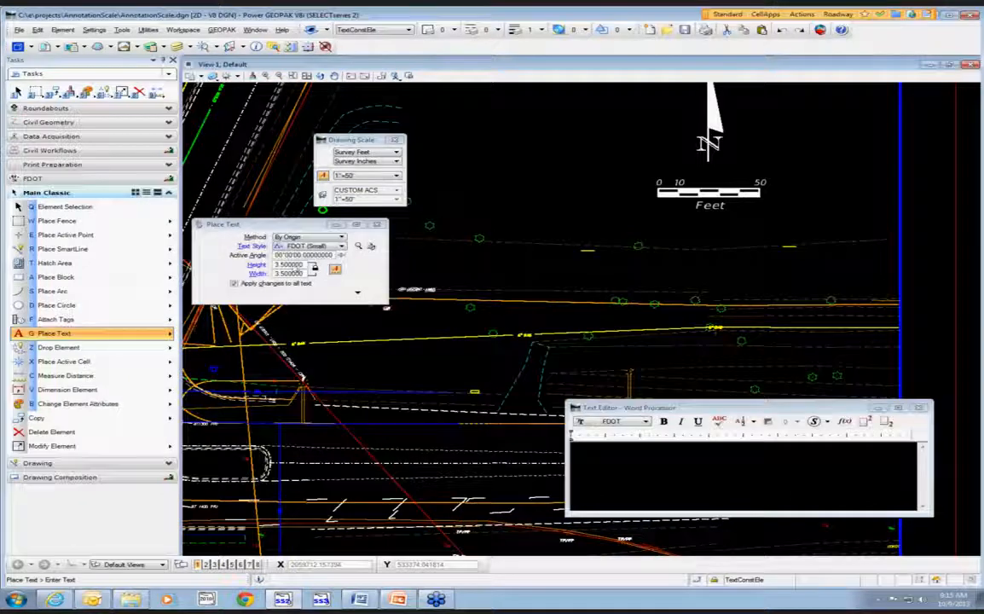
# Step: Set the text height and width to 0.07 and enter the text 1" = 50'
pyautogui.doubleClick(302, 266)
pyautogui.write('.07')
pyautogui.press('Tab')
pyautogui.click(633, 482)
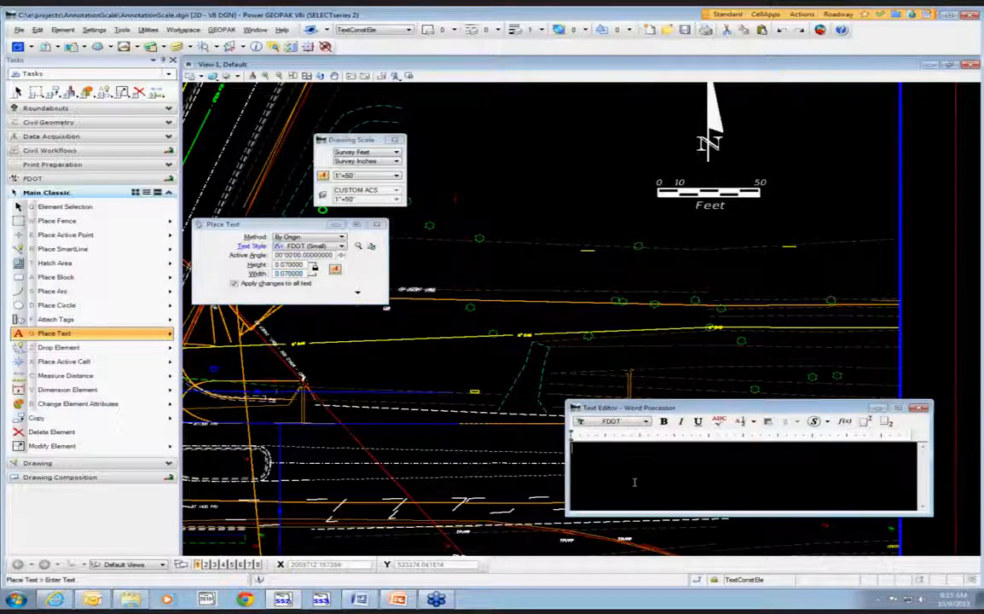
pyautogui.write('1" = 50\'')
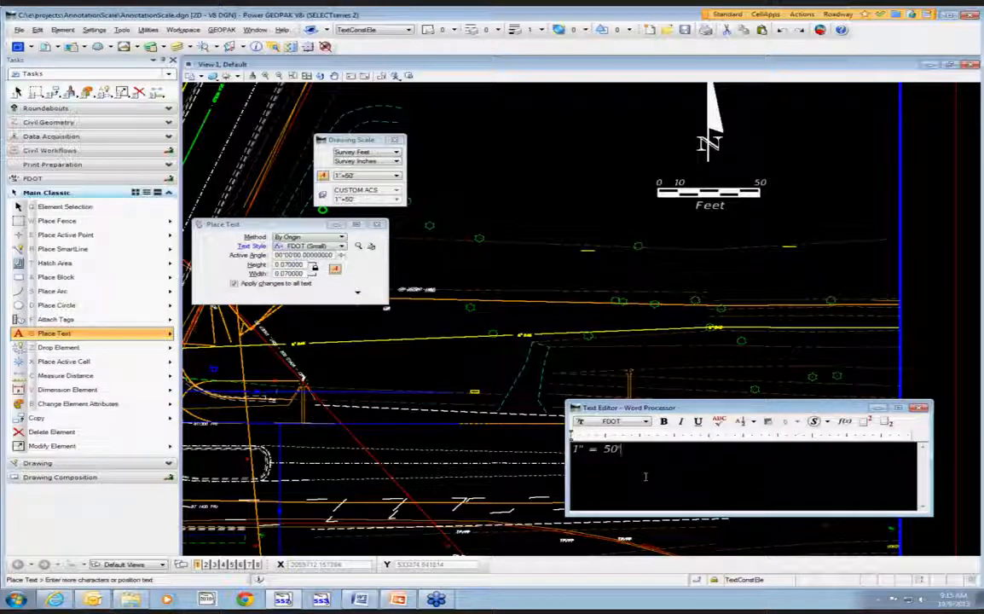
# Step: Set the active angle to 90° and place the 1" = 50' text vertically just west of the north arrow
pyautogui.scroll(-3, 537, 239)
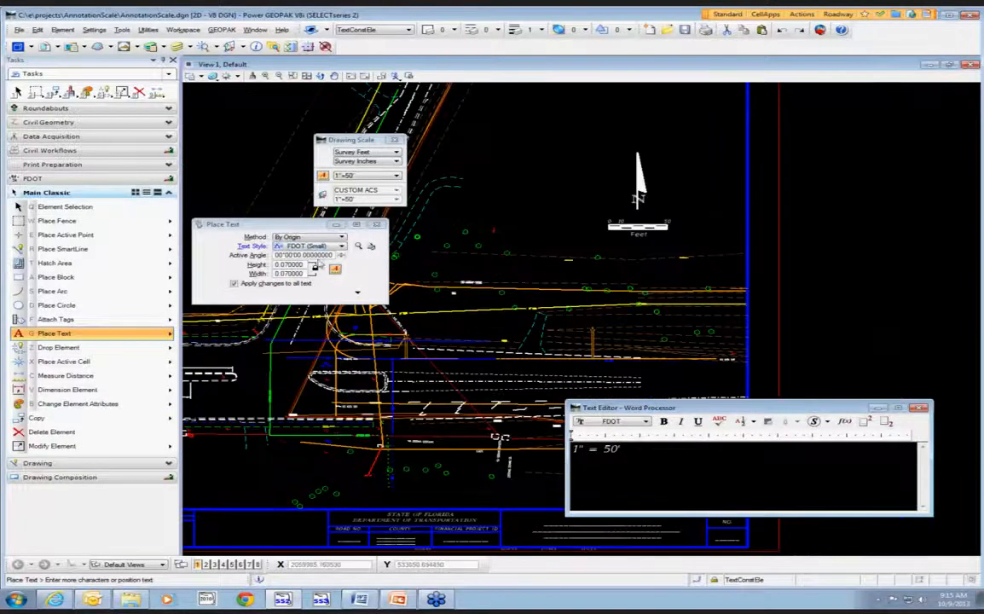
pyautogui.doubleClick(320, 259)
pyautogui.press('BackSpace')
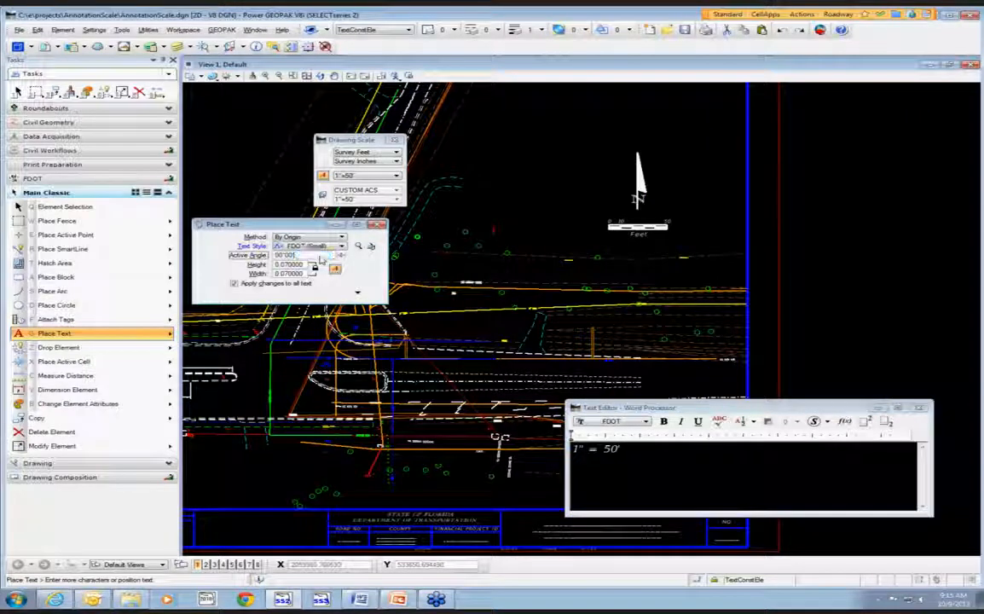
pyautogui.press('Tab')
pyautogui.scroll(5, 650, 198)
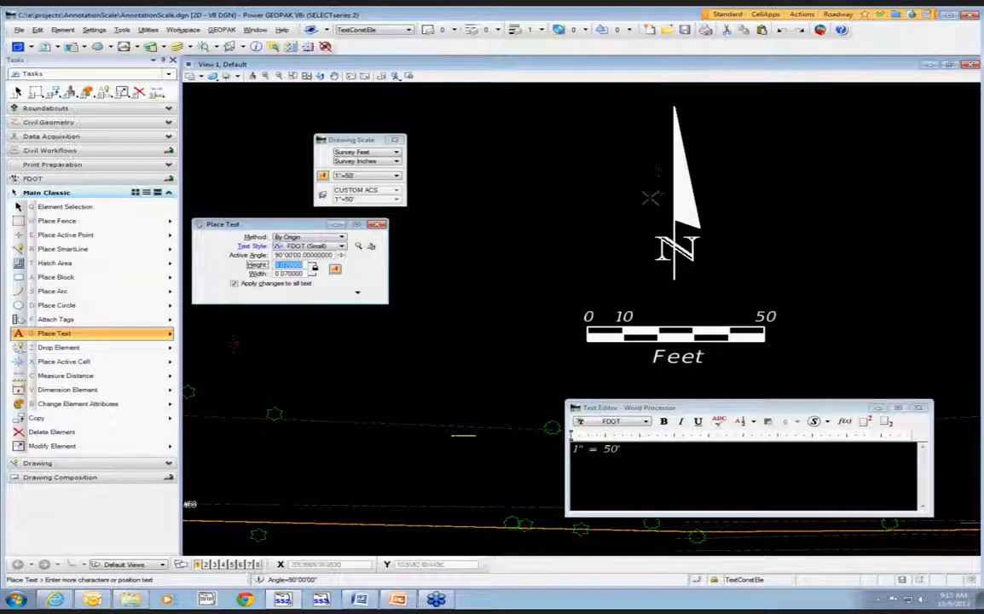
pyautogui.click(650, 197)
pyautogui.scroll(-3, 498, 226)
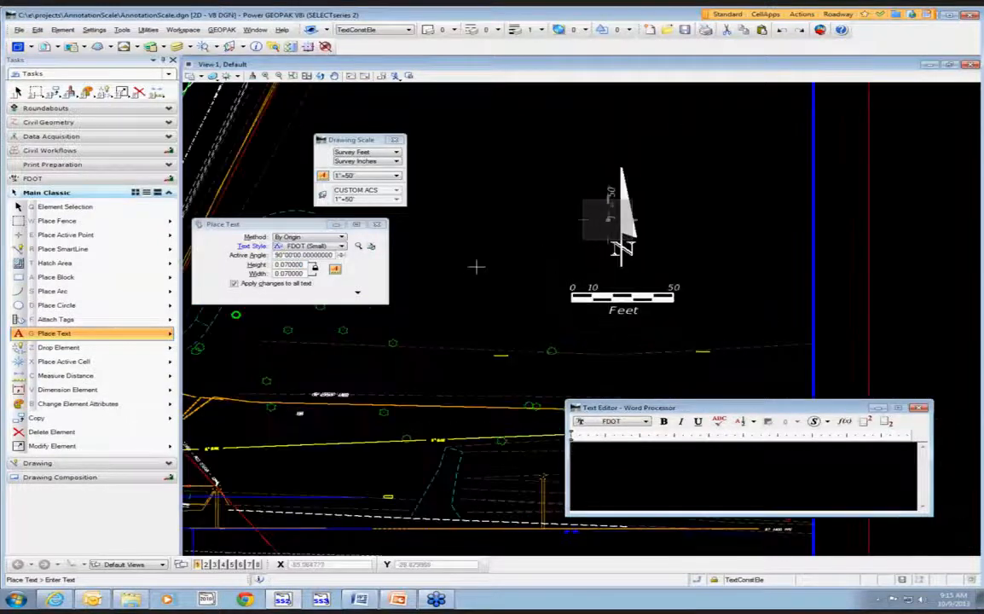
# Step: Set the annotation scale to 1"=100'
pyautogui.click(366, 176)
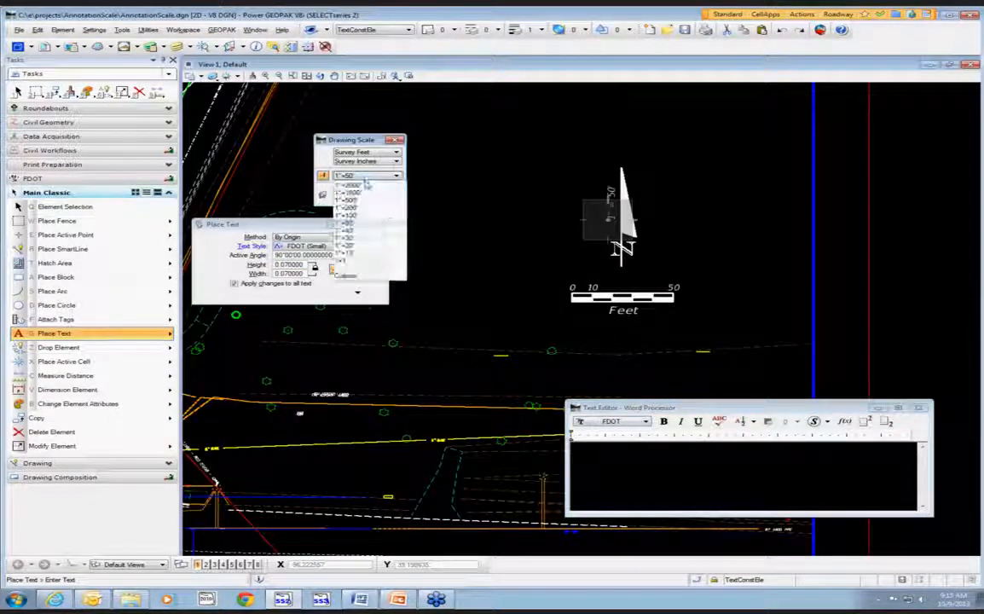
pyautogui.click(345, 215)
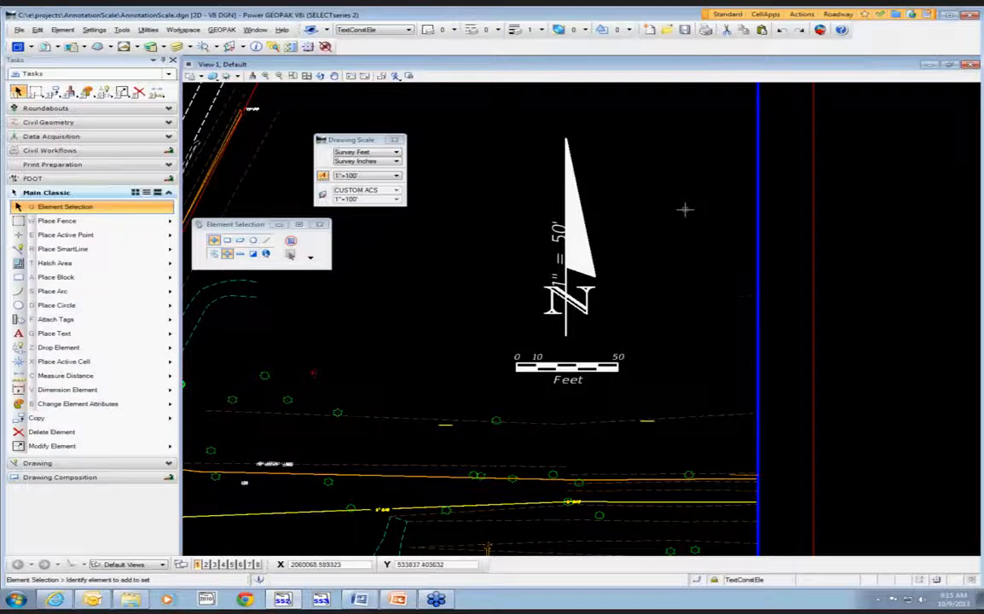
# Step: Delete the 39.70', 44.46', 120.09' and 46.86' dimensions, the two larger US 90 labels and the EOP text
pyautogui.scroll(-7, 767, 222)
pyautogui.scroll(3, 558, 348)
pyautogui.scroll(2, 605, 329)
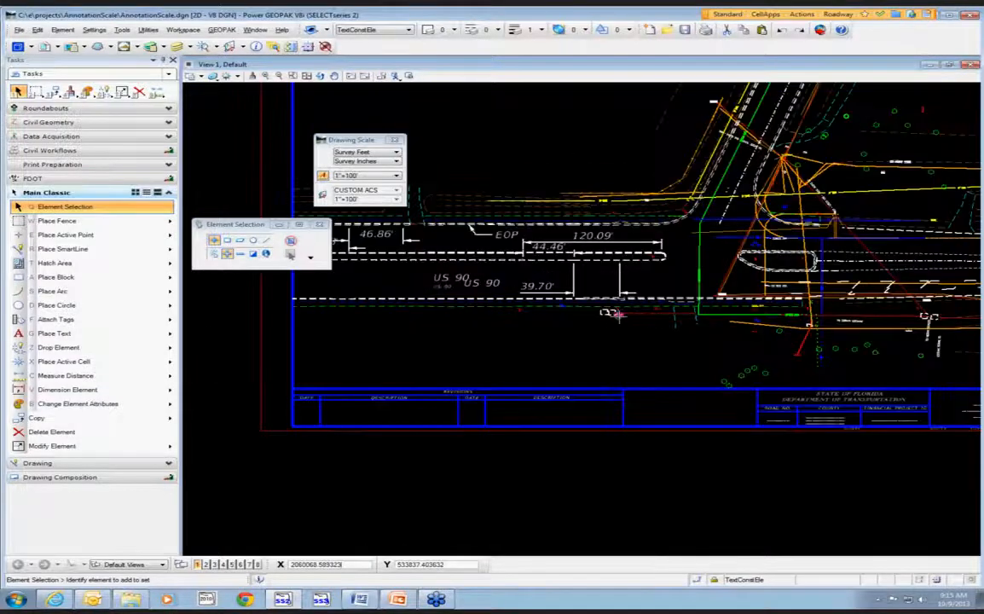
pyautogui.click(45, 437)
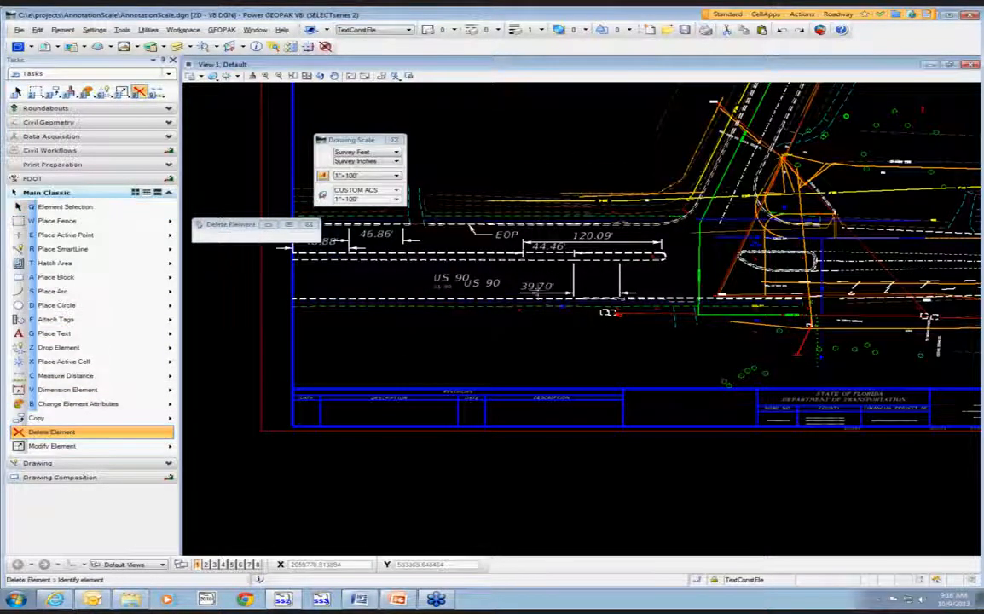
pyautogui.click(542, 282)
pyautogui.click(478, 284)
pyautogui.click(465, 279)
pyautogui.click(559, 254)
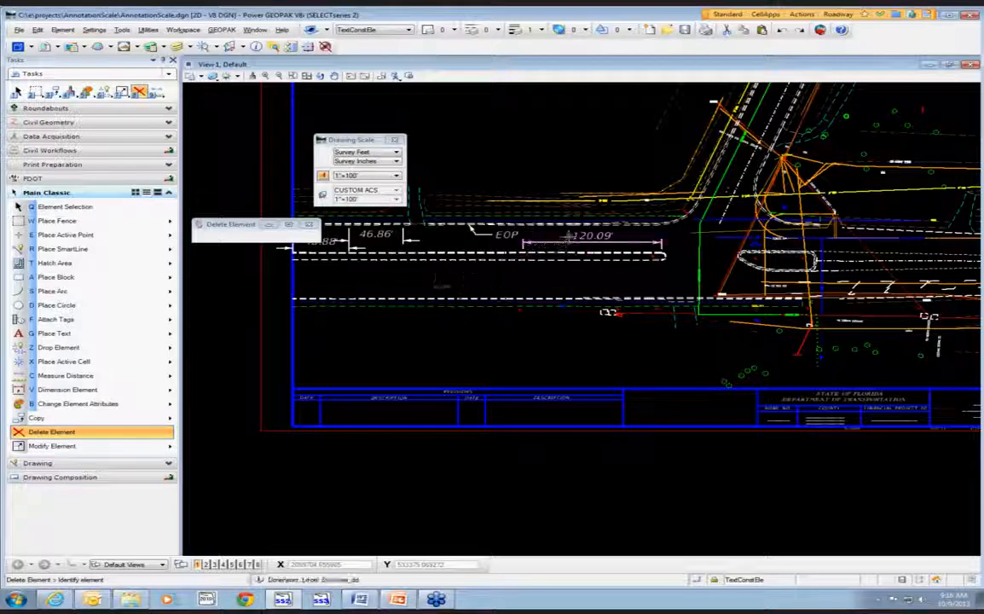
pyautogui.click(575, 240)
pyautogui.click(505, 235)
pyautogui.click(472, 229)
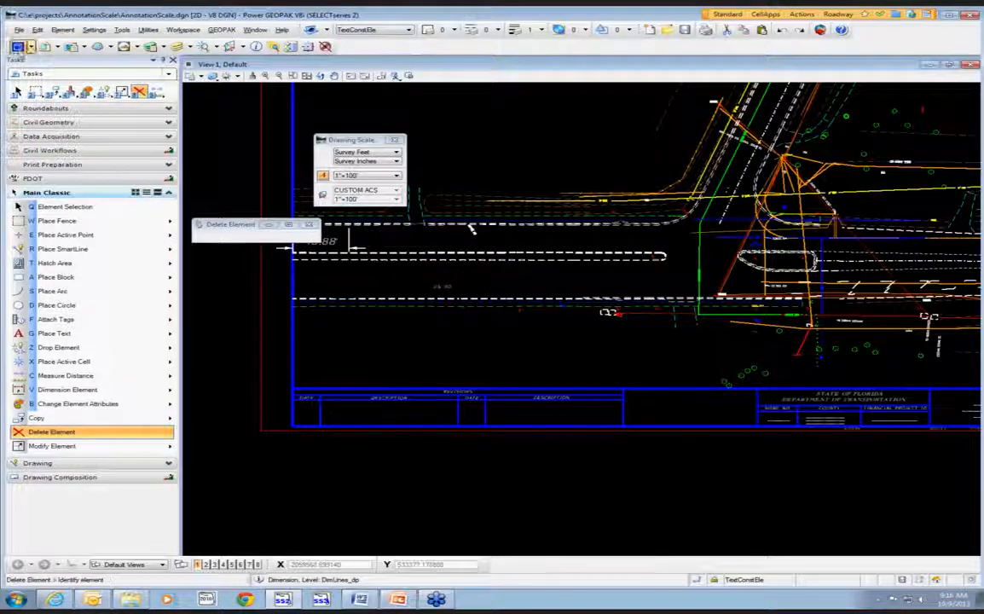
pyautogui.click(18, 47)
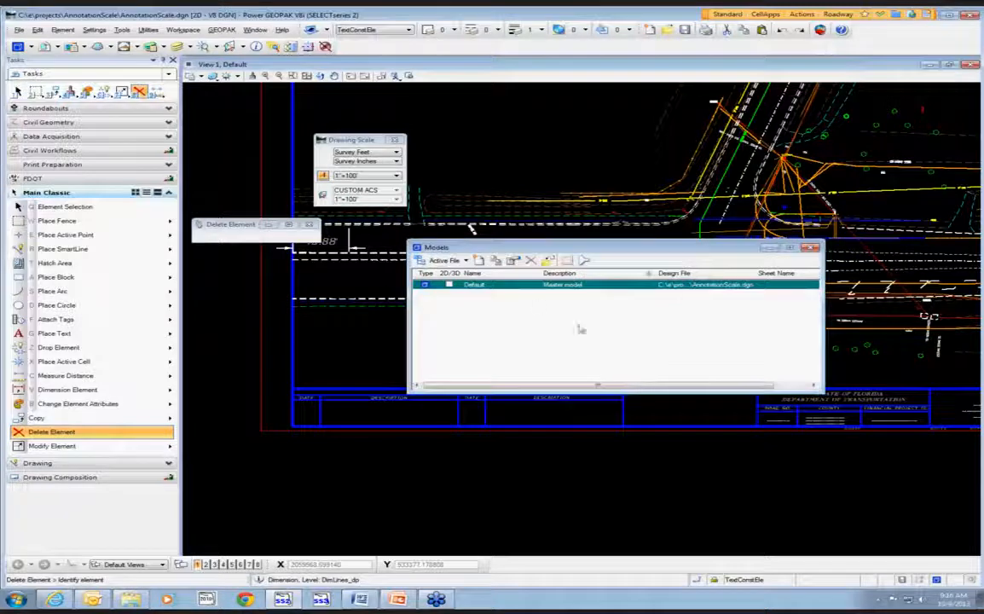
pyautogui.click(512, 261)
pyautogui.click(503, 214)
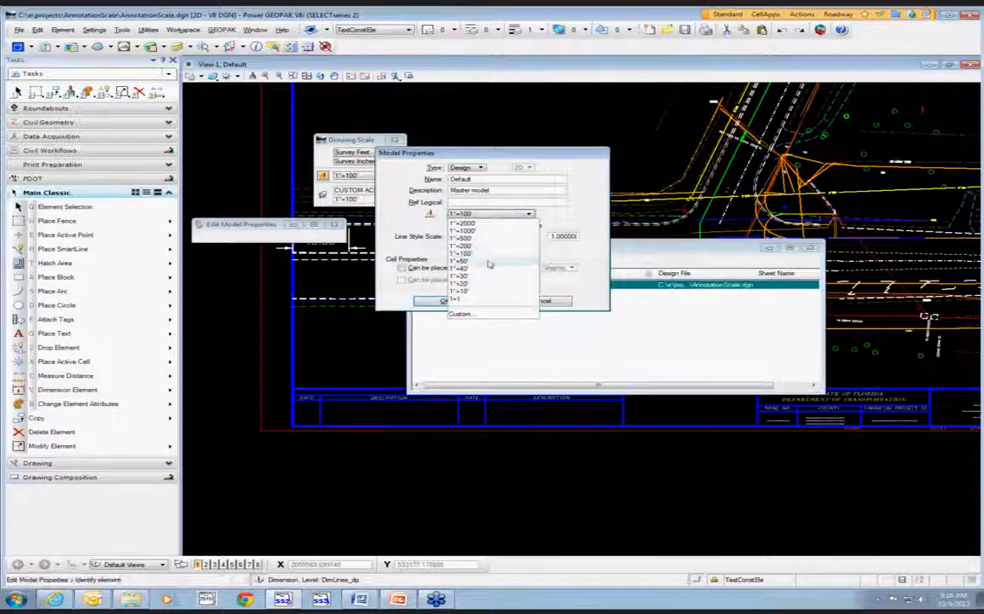
pyautogui.click(481, 245)
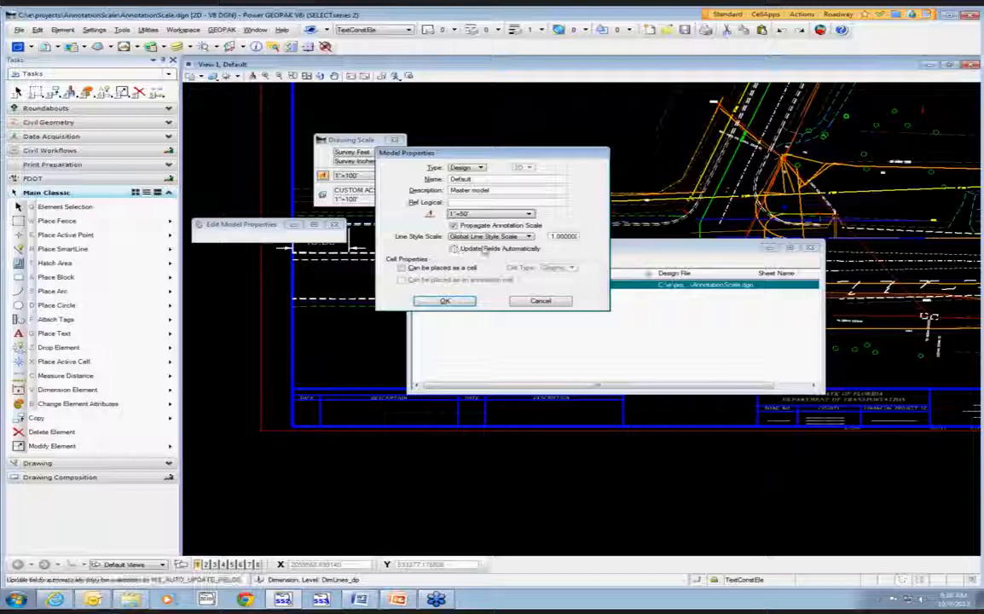
pyautogui.click(499, 237)
pyautogui.click(503, 246)
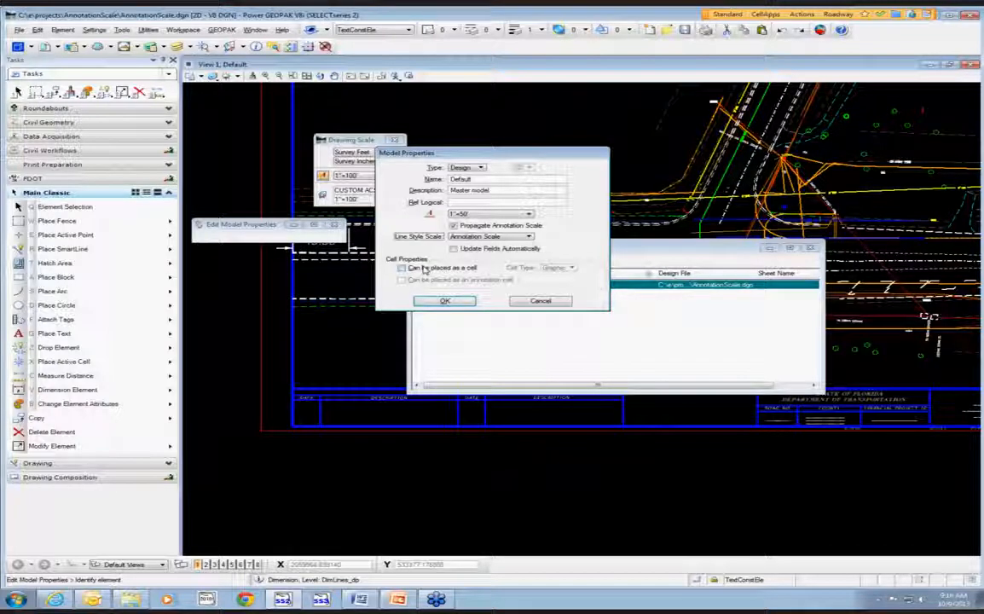
pyautogui.click(540, 301)
# Step: Open the custom line style settings and enable the scale factor
pyautogui.scroll(3, 755, 145)
pyautogui.scroll(-3, 755, 145)
pyautogui.scroll(4, 746, 210)
pyautogui.scroll(-3, 738, 204)
pyautogui.scroll(3, 726, 205)
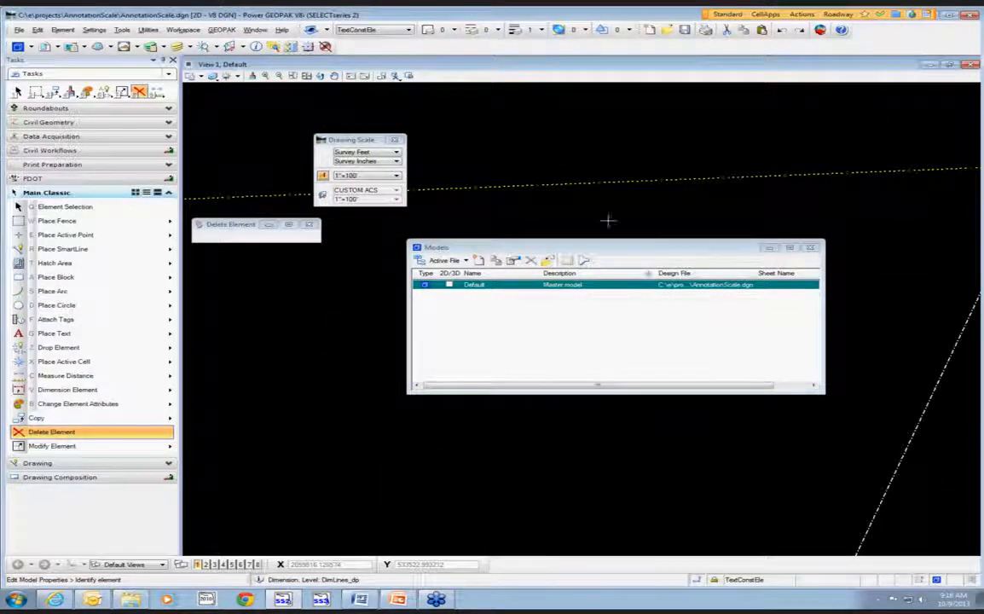
pyautogui.click(62, 30)
pyautogui.moveTo(77, 78)
pyautogui.click(147, 78)
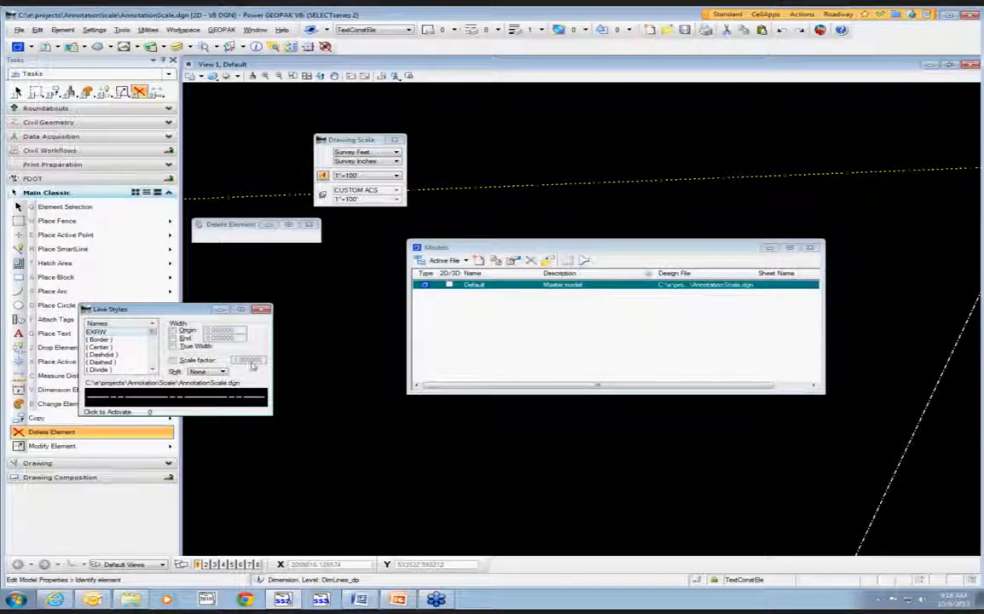
pyautogui.click(173, 360)
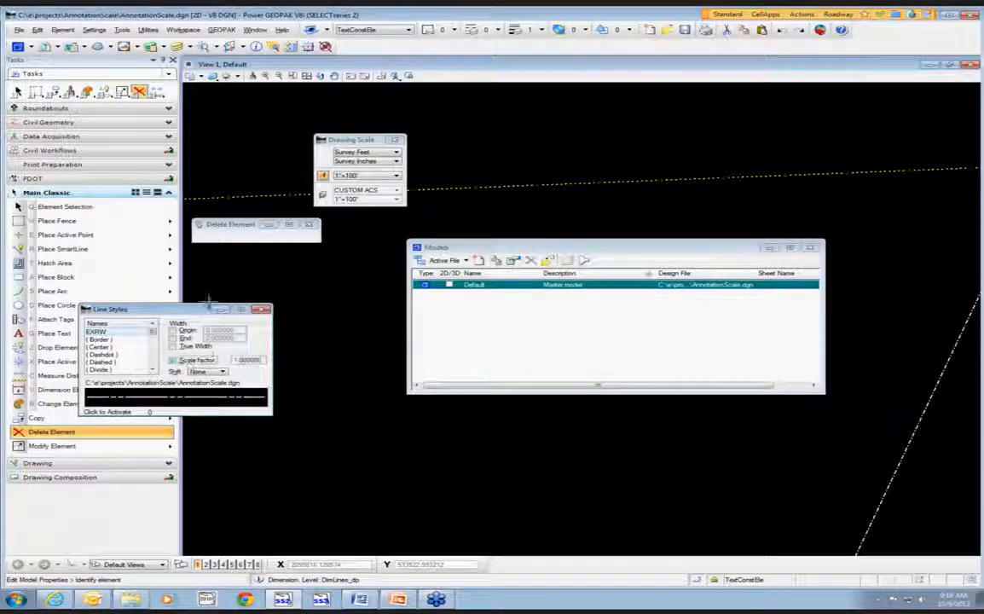
# Step: Set the Default model's line style scale to Annotation Scale in its model properties
pyautogui.click(511, 260)
pyautogui.click(529, 236)
pyautogui.click(503, 248)
pyautogui.click(467, 302)
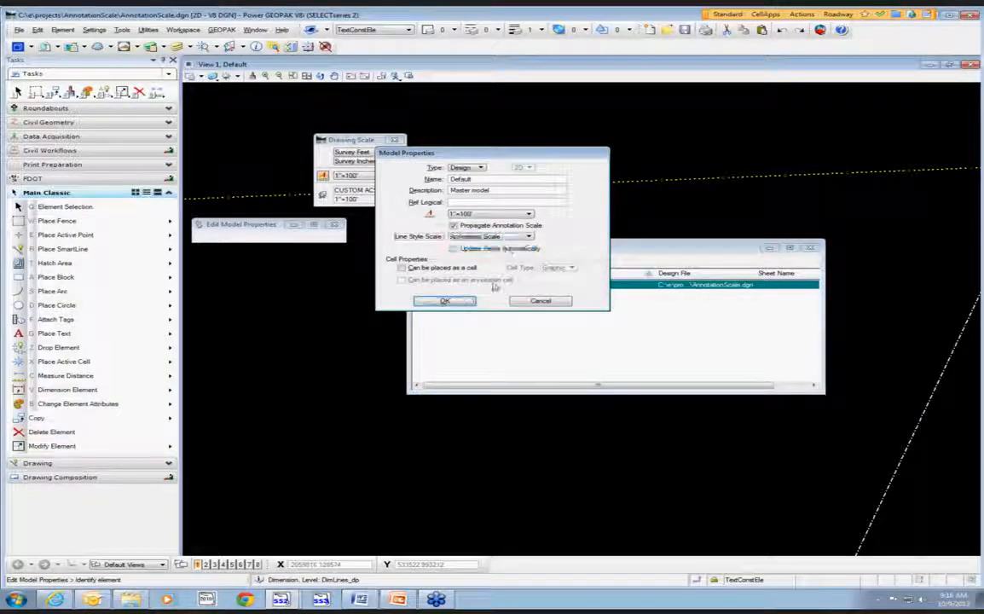
# Step: Set the drawing's annotation scale to 1"=50' and move the Models window off the US 90 roadway
pyautogui.scroll(-5, 679, 192)
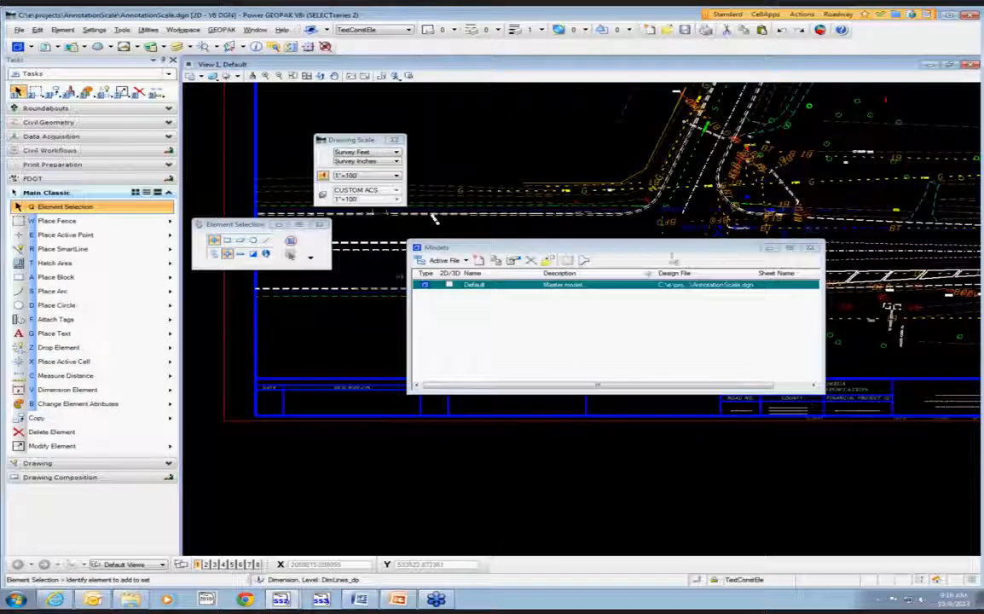
pyautogui.click(358, 174)
pyautogui.click(371, 222)
pyautogui.scroll(3, 247, 205)
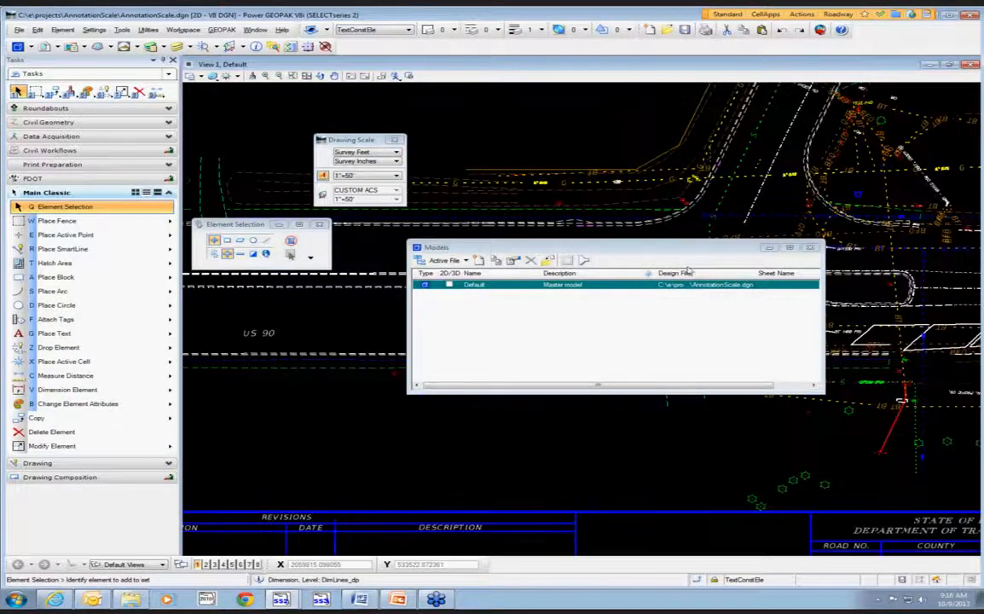
pyautogui.moveTo(704, 255)
pyautogui.mouseDown()
pyautogui.moveTo(869, 311)
pyautogui.moveTo(923, 356)
pyautogui.mouseUp()
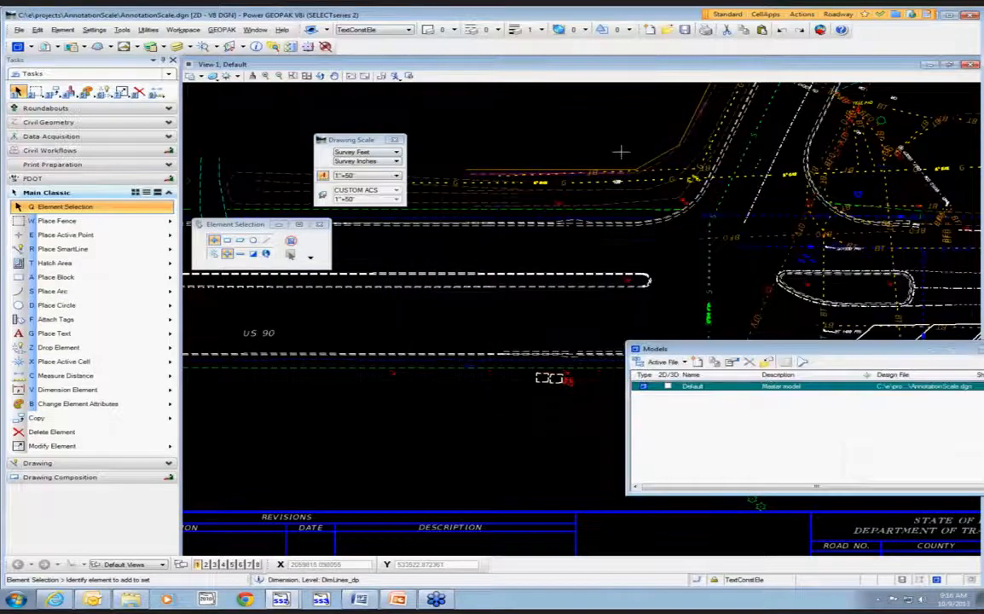
# Step: Draw a horizontal SmartLine on the Water level just below the US 90 roadway
pyautogui.scroll(-2, 558, 292)
pyautogui.scroll(-2, 744, 307)
pyautogui.scroll(2, 617, 227)
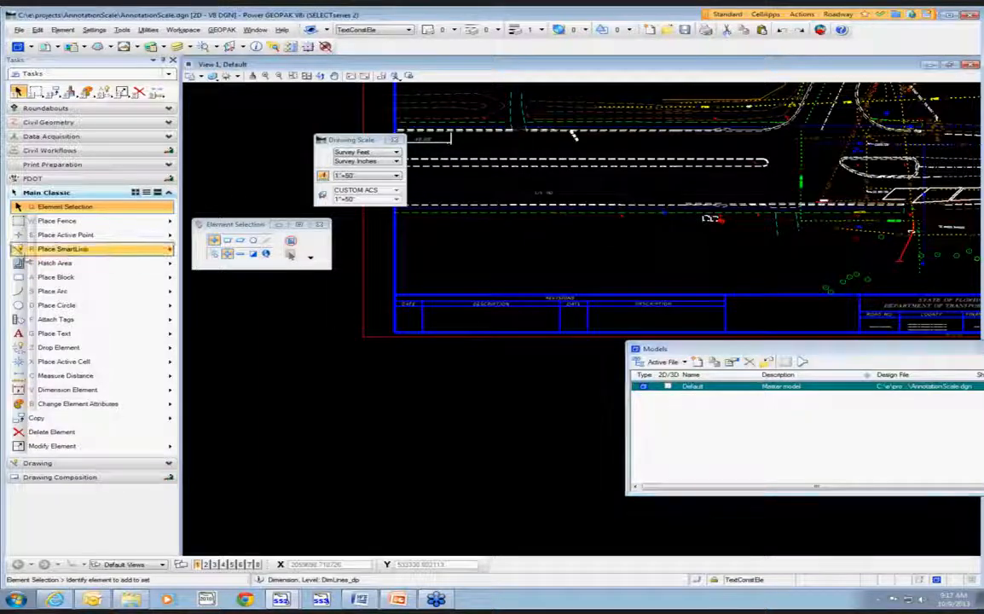
pyautogui.click(60, 248)
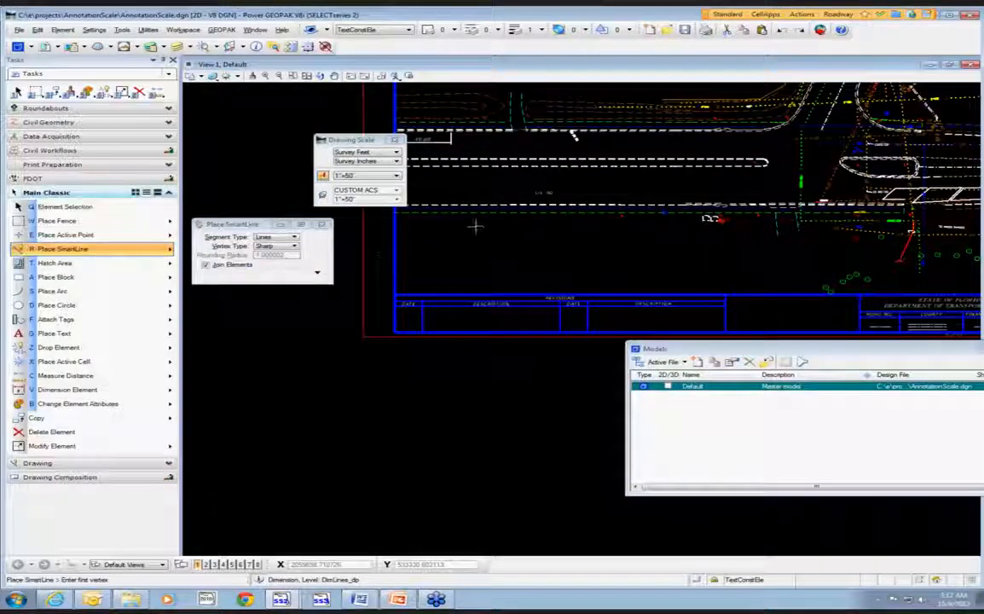
pyautogui.click(389, 31)
pyautogui.scroll(-10, 394, 145)
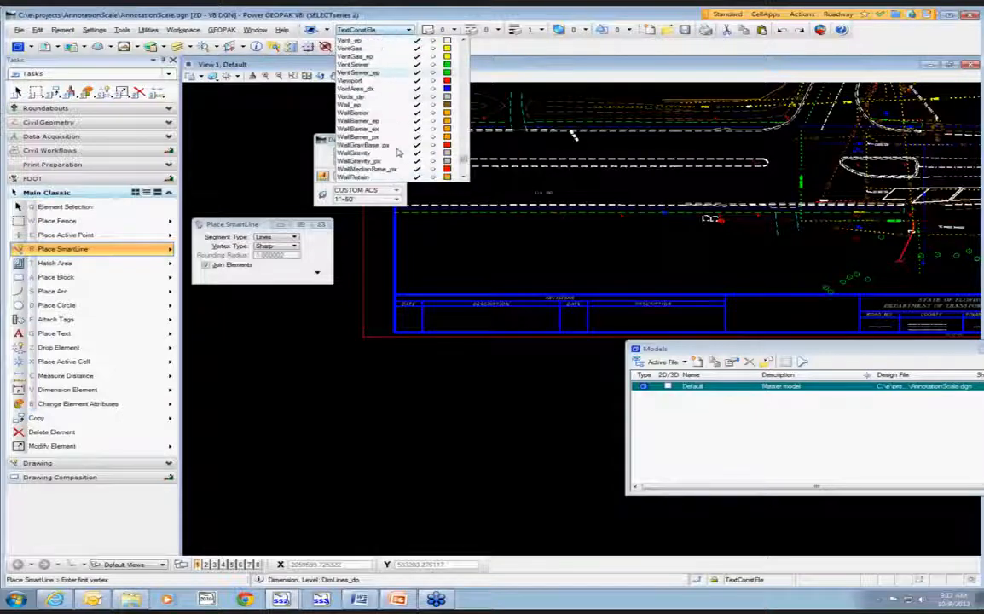
pyautogui.scroll(-3, 375, 136)
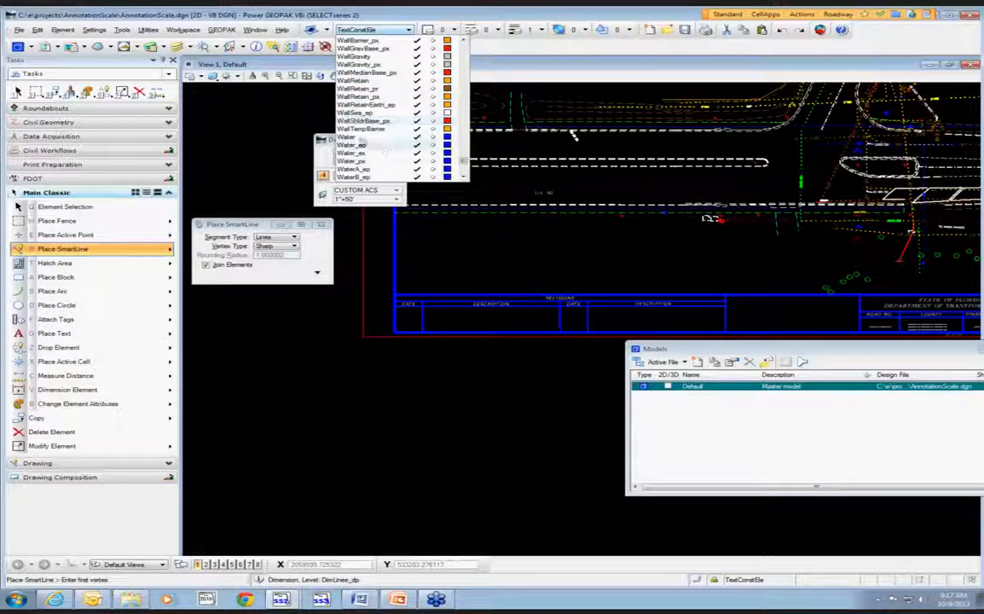
pyautogui.click(353, 134)
pyautogui.scroll(3, 452, 219)
pyautogui.click(432, 221)
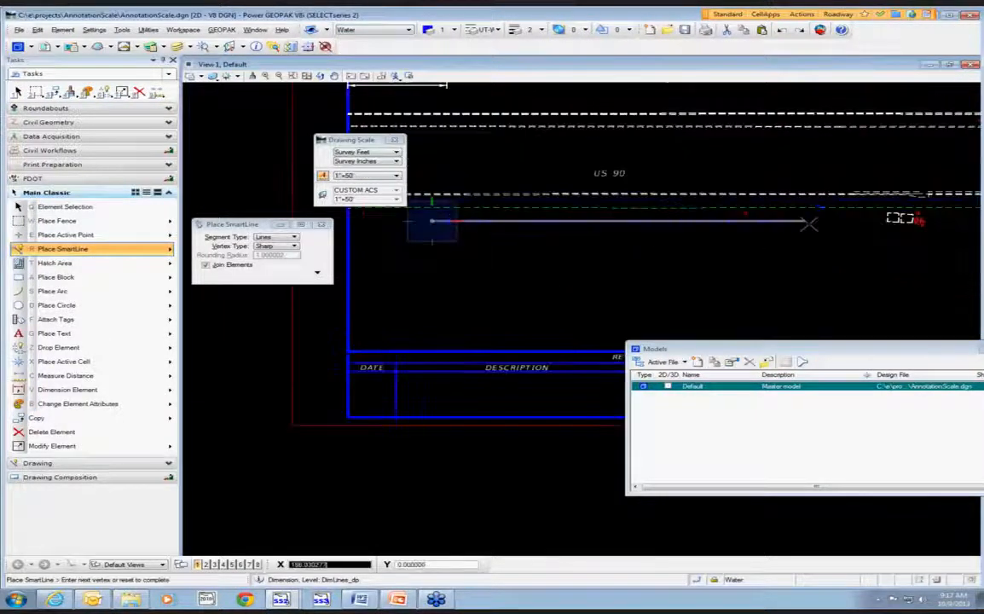
pyautogui.click(828, 221)
pyautogui.rightClick(828, 275)
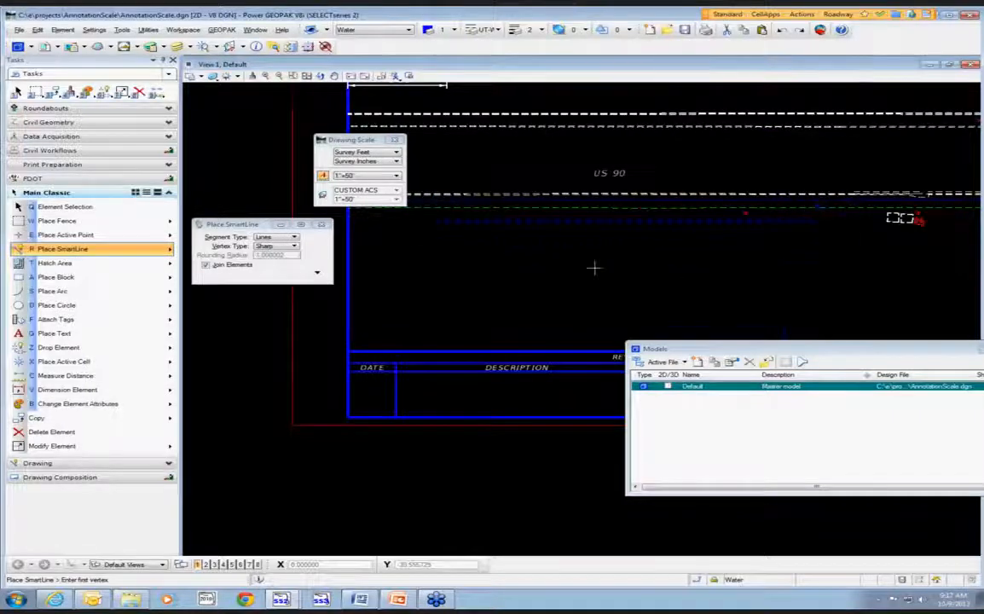
# Step: Switch the Default model's line style scale to Global Line Style Scale and compare how the water line is drawn
pyautogui.scroll(-2, 610, 266)
pyautogui.scroll(2, 714, 232)
pyautogui.moveTo(674, 348); pyautogui.dragTo(479, 243)
pyautogui.click(545, 258)
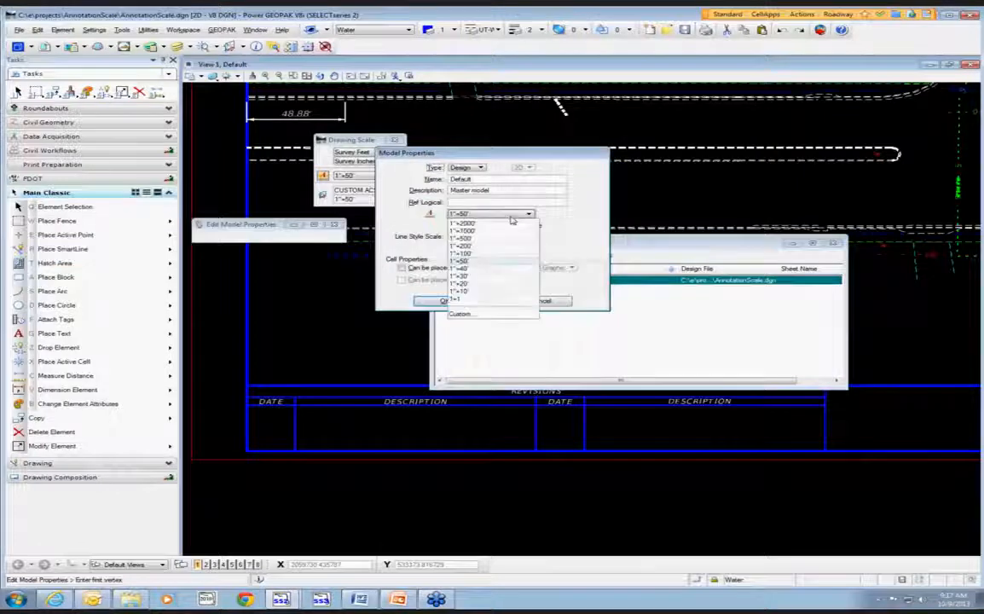
pyautogui.click(508, 236)
pyautogui.click(490, 225)
pyautogui.click(463, 301)
pyautogui.scroll(-2, 586, 162)
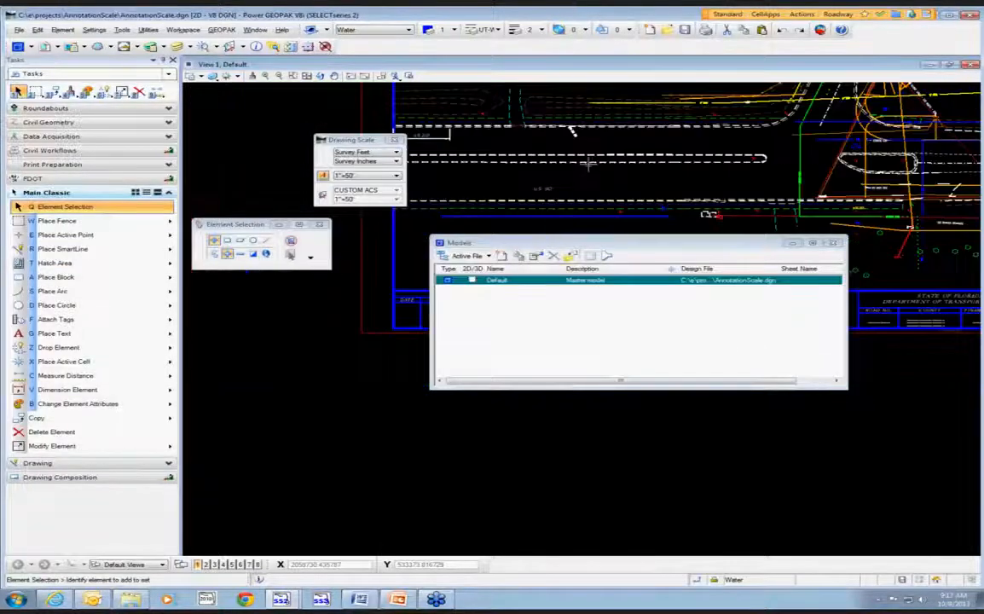
pyautogui.scroll(2, 560, 227)
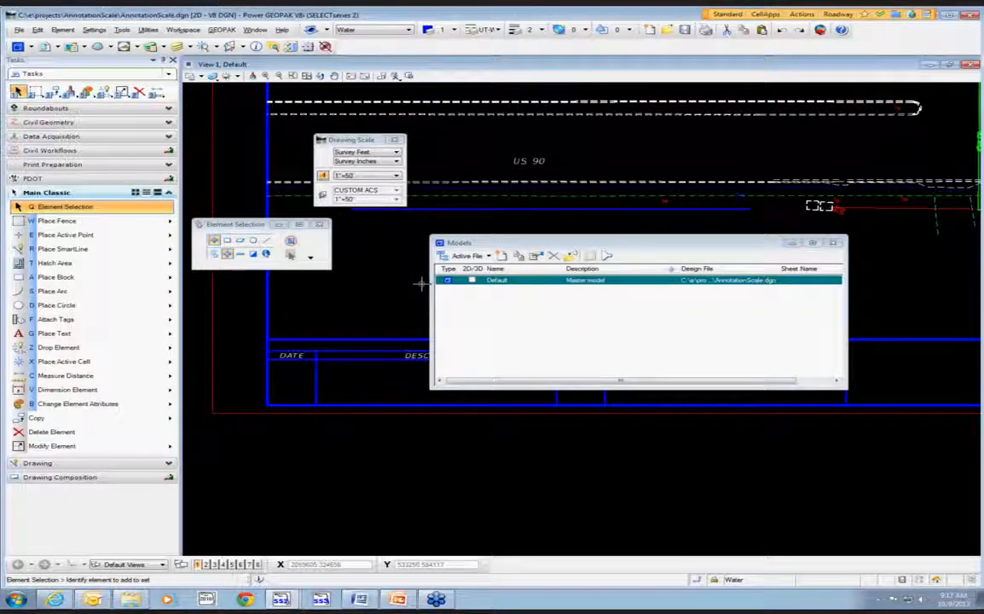
# Step: Set the Default model's line style scale back to Annotation Scale
pyautogui.click(535, 255)
pyautogui.click(529, 236)
pyautogui.click(473, 219)
pyautogui.click(447, 302)
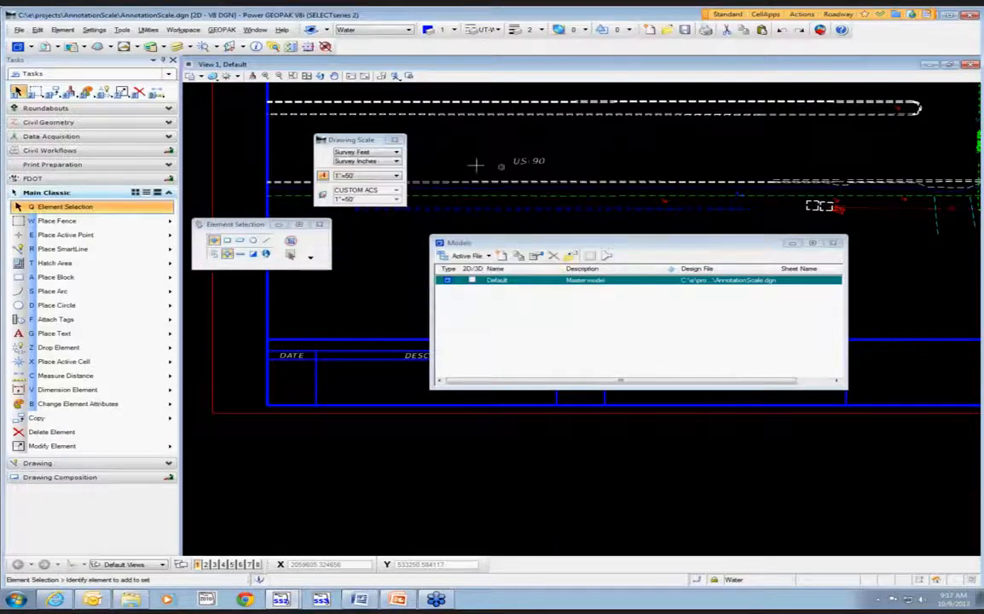
pyautogui.scroll(-1, 477, 165)
pyautogui.scroll(-2, 505, 216)
pyautogui.scroll(1, 785, 202)
pyautogui.scroll(2, 530, 205)
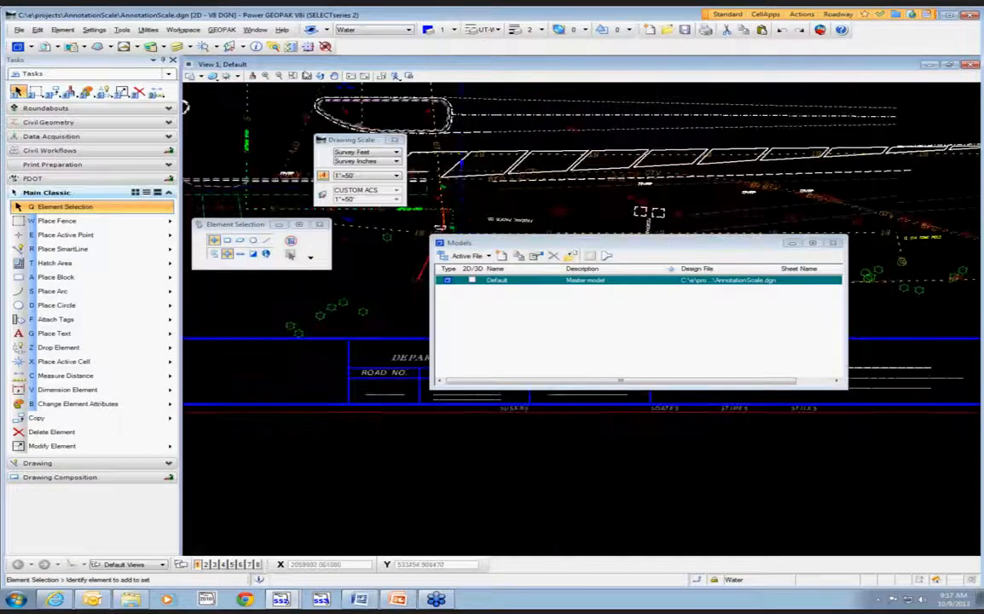
pyautogui.click(375, 29)
pyautogui.scroll(-6, 375, 110)
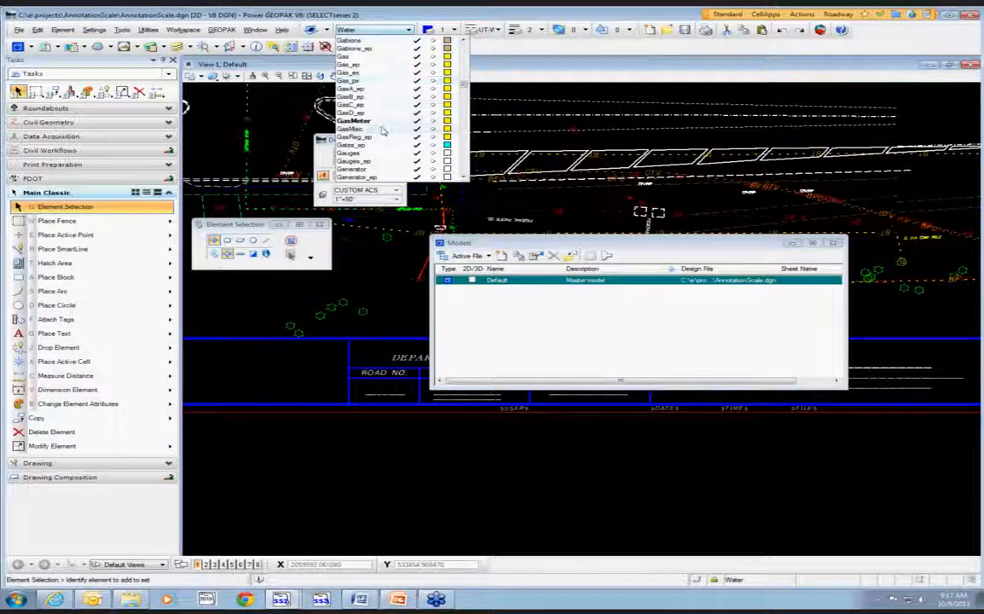
pyautogui.scroll(-5, 388, 137)
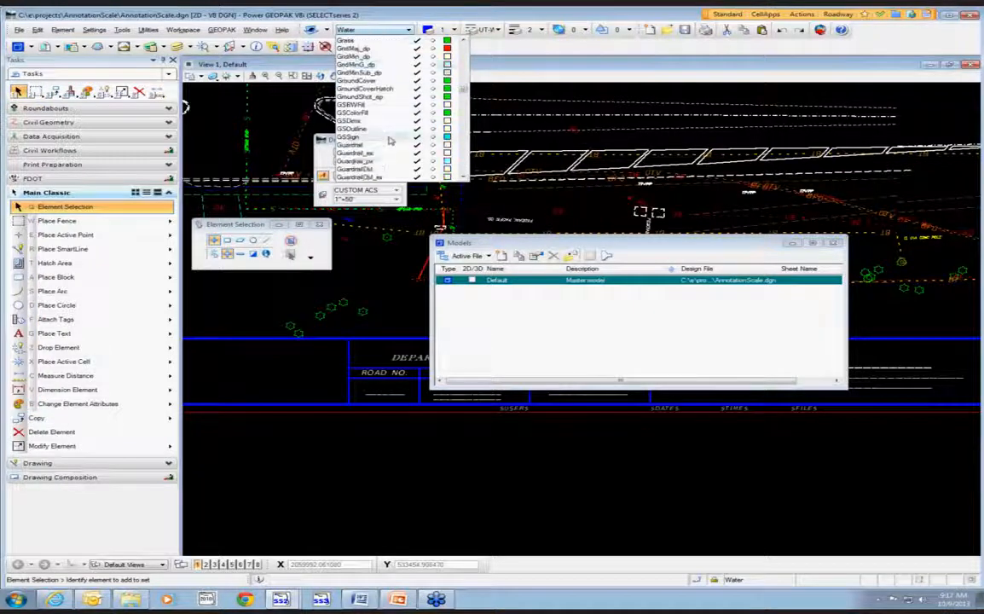
pyautogui.click(385, 131)
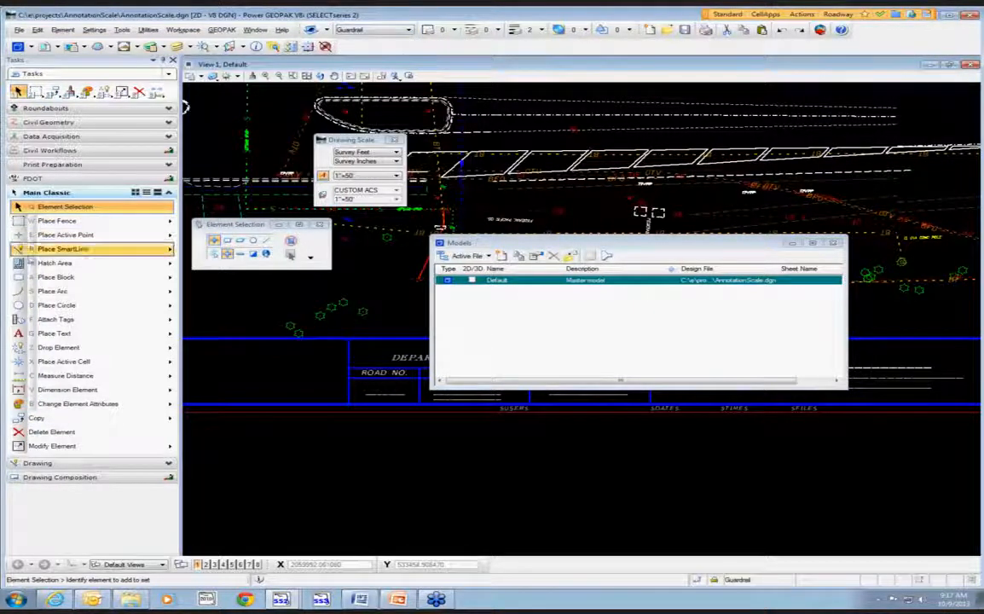
pyautogui.click(62, 248)
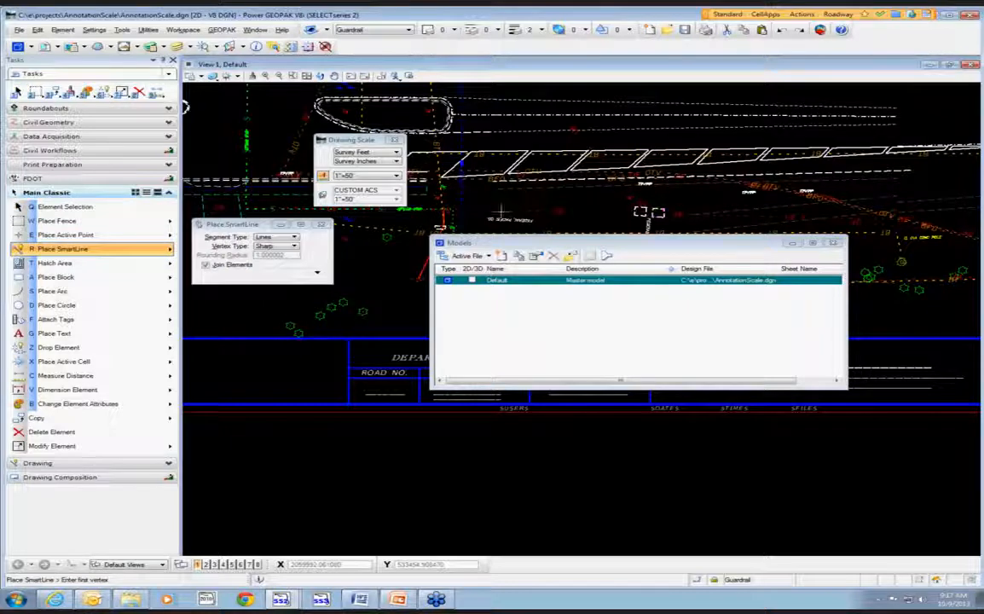
pyautogui.click(445, 188)
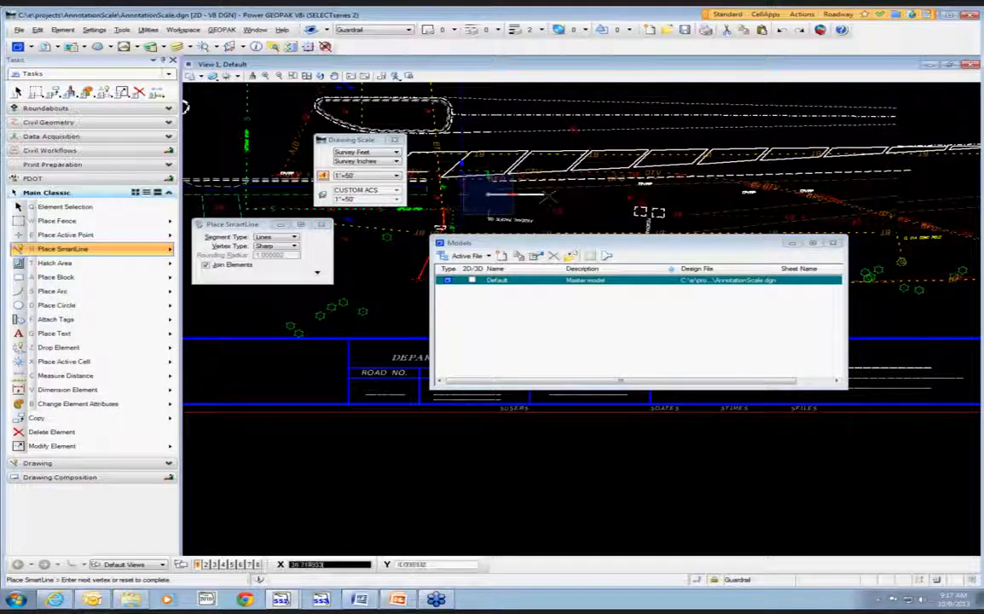
# Step: Make GuardrailRt the active level and draw a SmartLine along the road edge just below the diagonal pavement striping
pyautogui.click(396, 31)
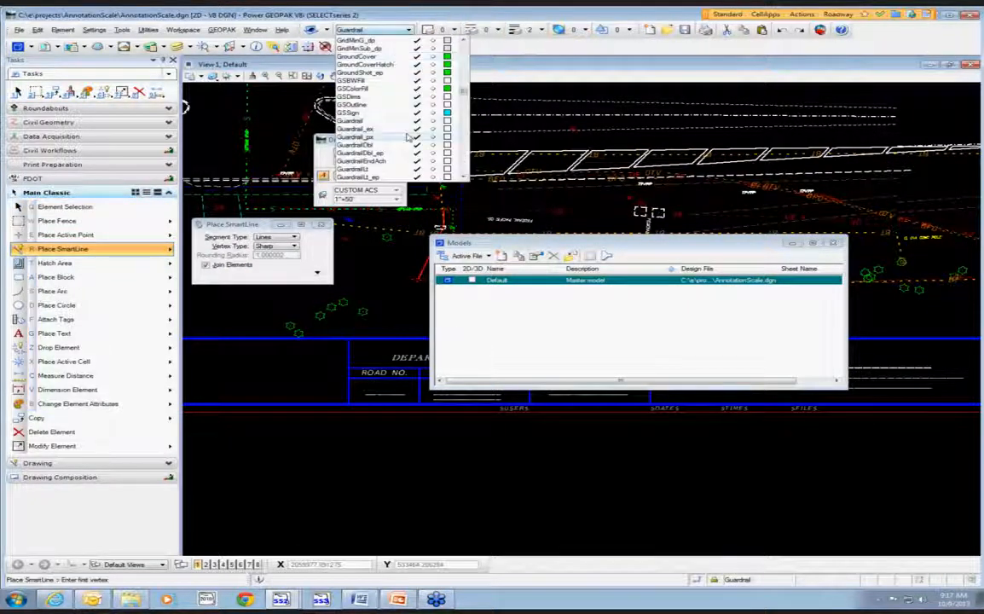
pyautogui.click(385, 175)
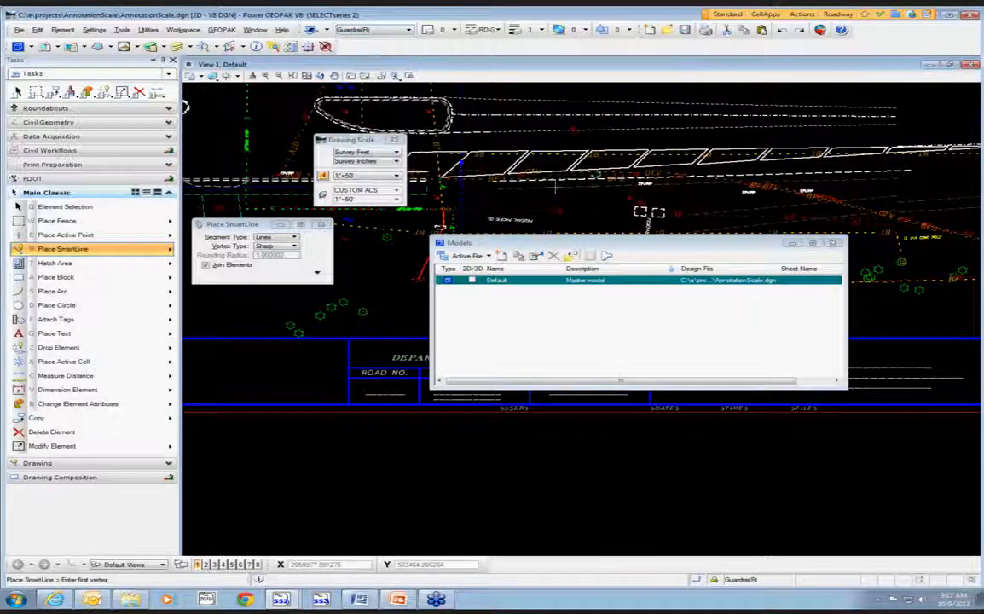
pyautogui.click(494, 191)
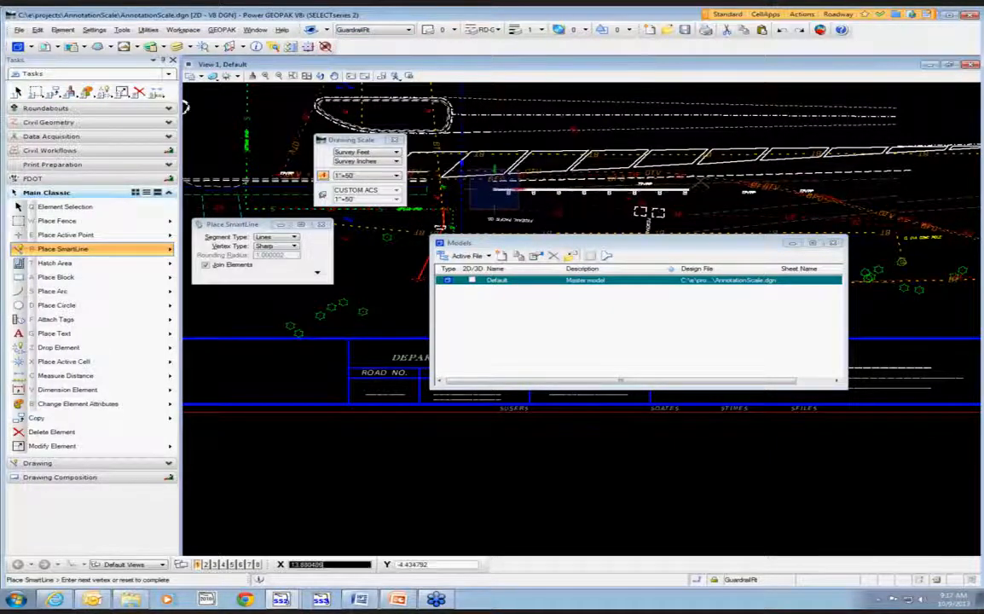
pyautogui.click(887, 178)
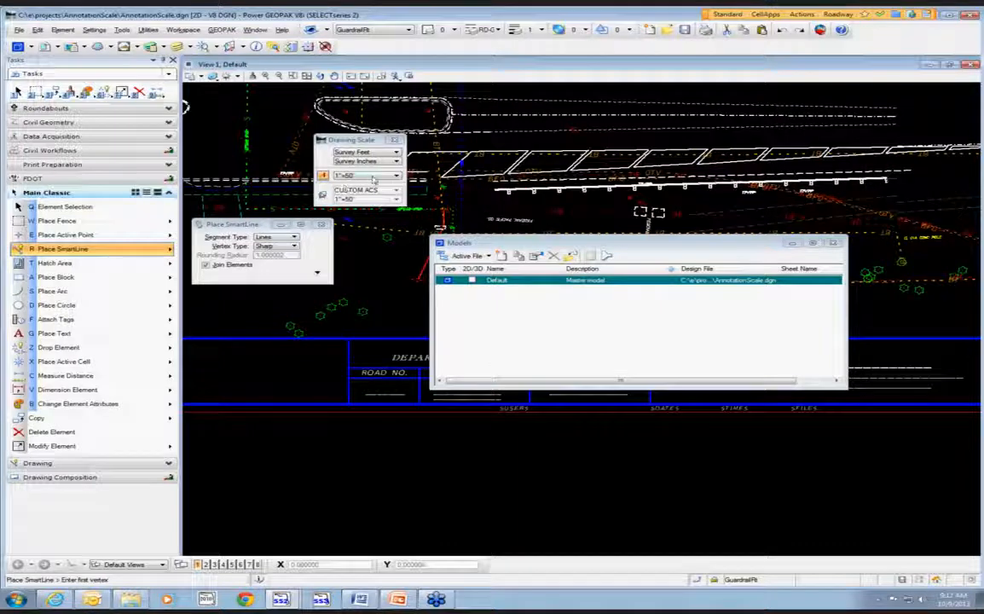
# Step: Set the drawing's annotation scale to 1"=40'
pyautogui.click(373, 176)
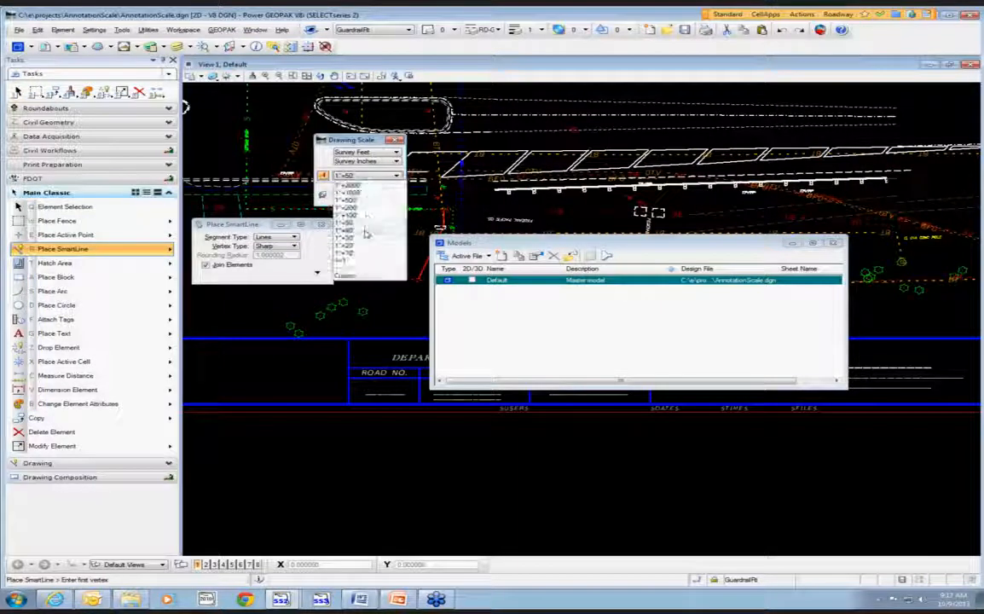
pyautogui.click(362, 195)
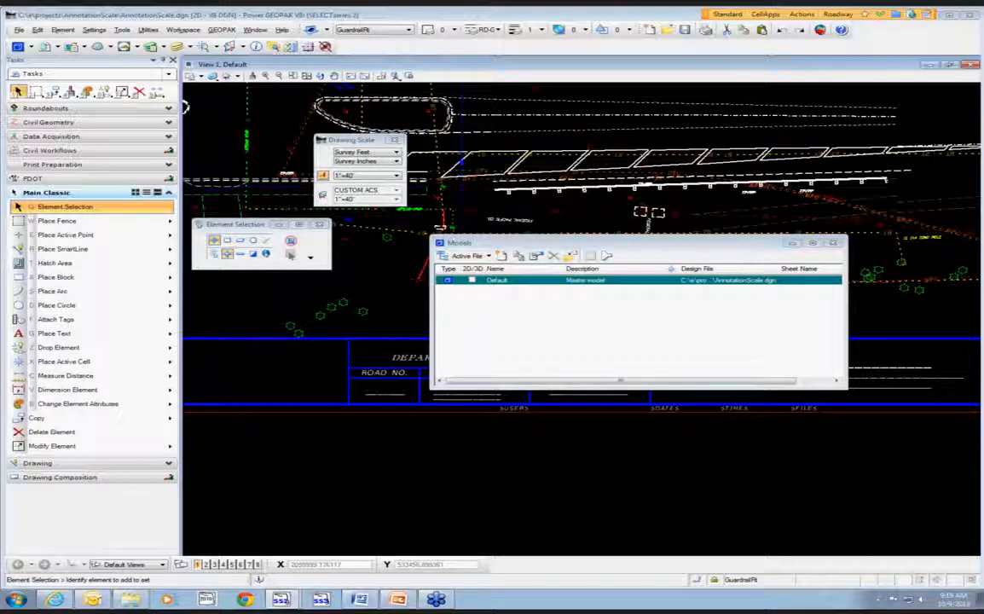
# Step: Check the Use Active Annotation Scale setting of the attached UTEXRD01new reference
pyautogui.click(19, 30)
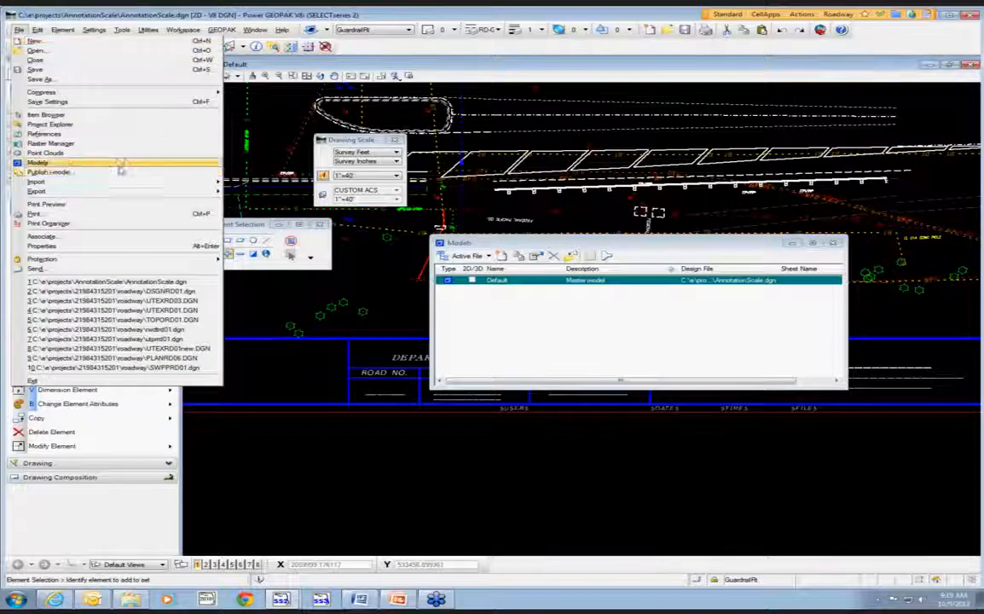
pyautogui.click(44, 134)
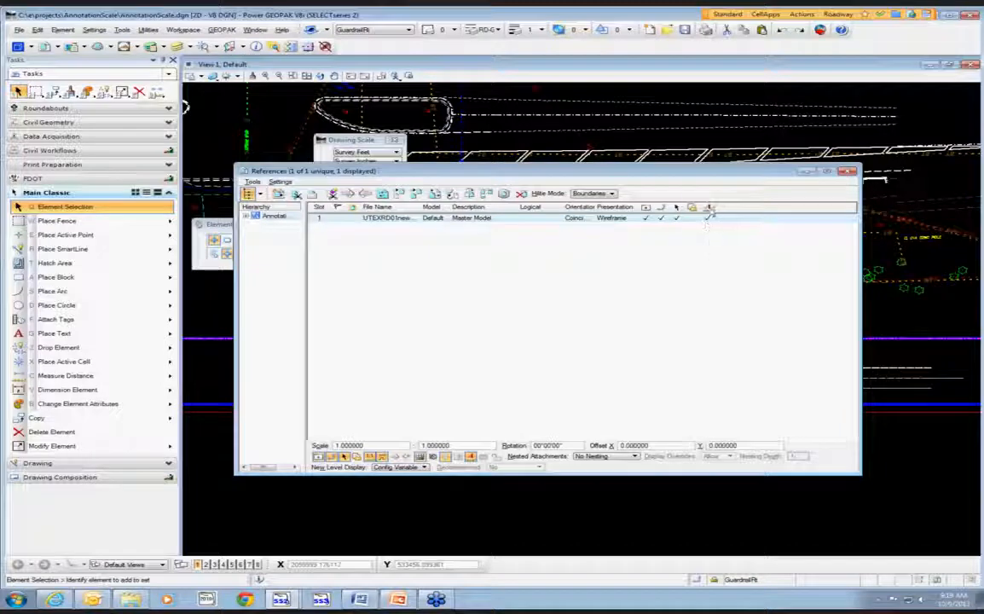
pyautogui.rightClick(733, 210)
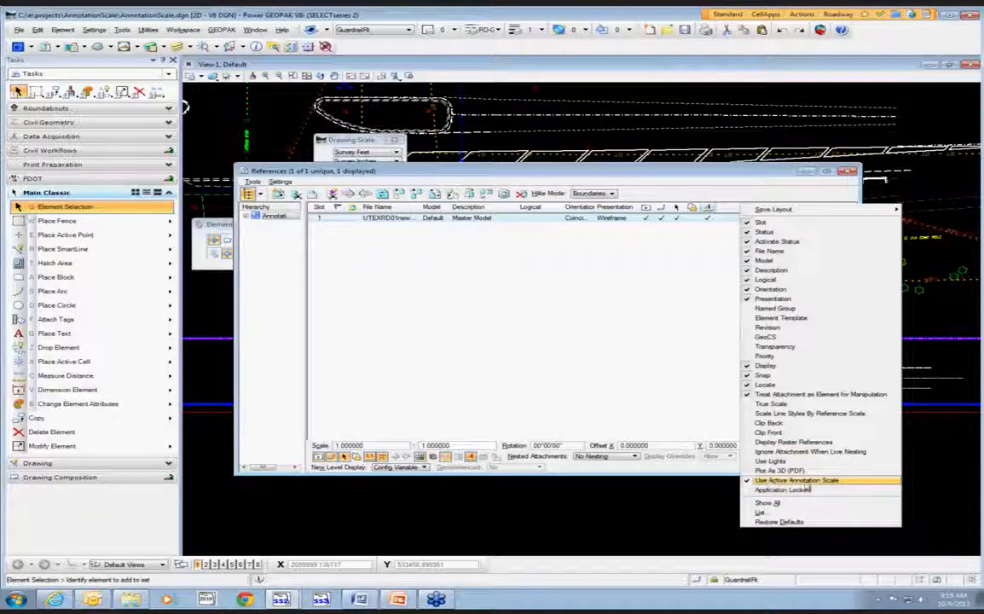
pyautogui.click(704, 363)
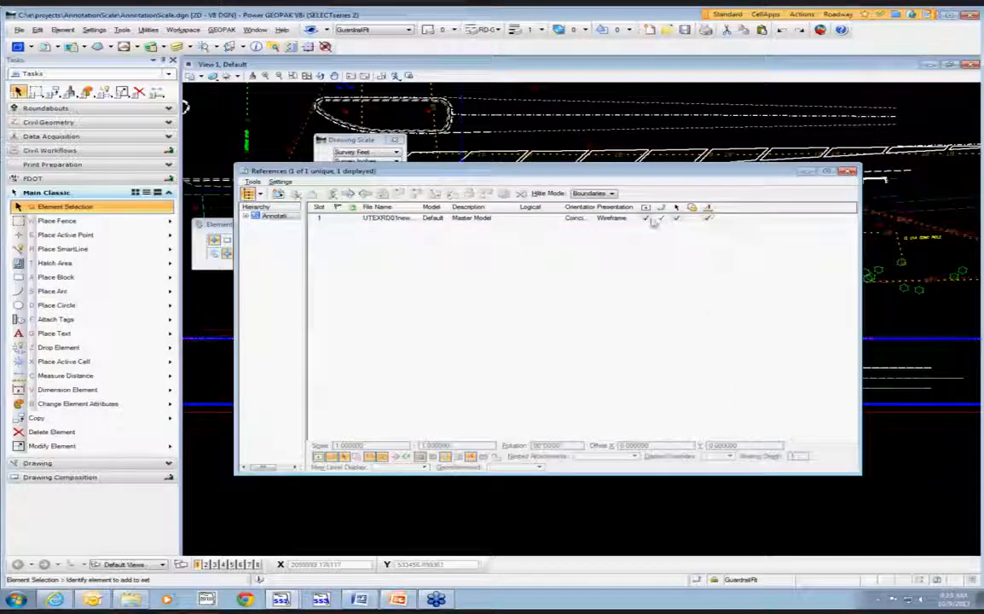
pyautogui.click(461, 218)
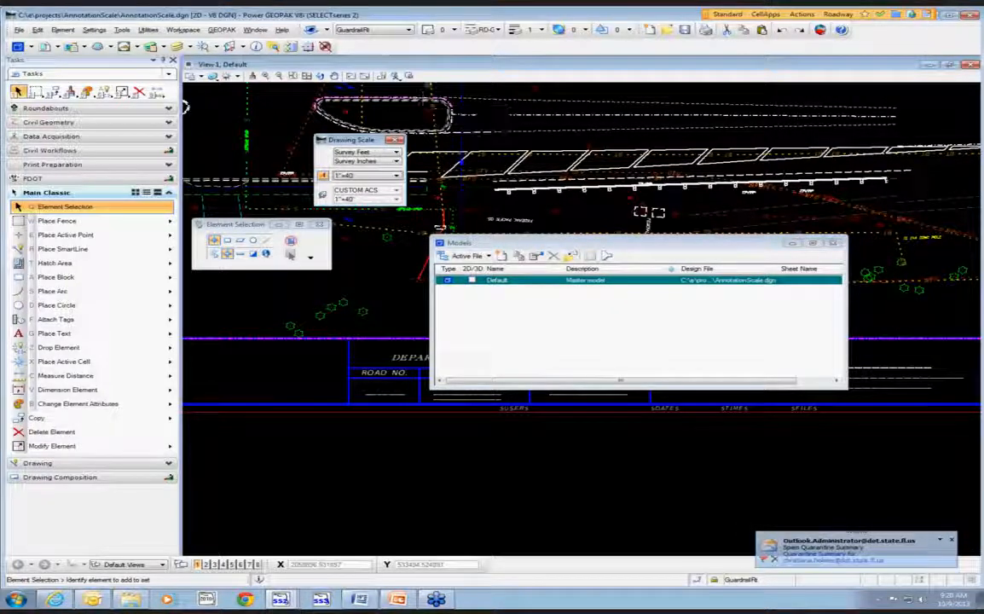
pyautogui.click(19, 29)
pyautogui.click(34, 51)
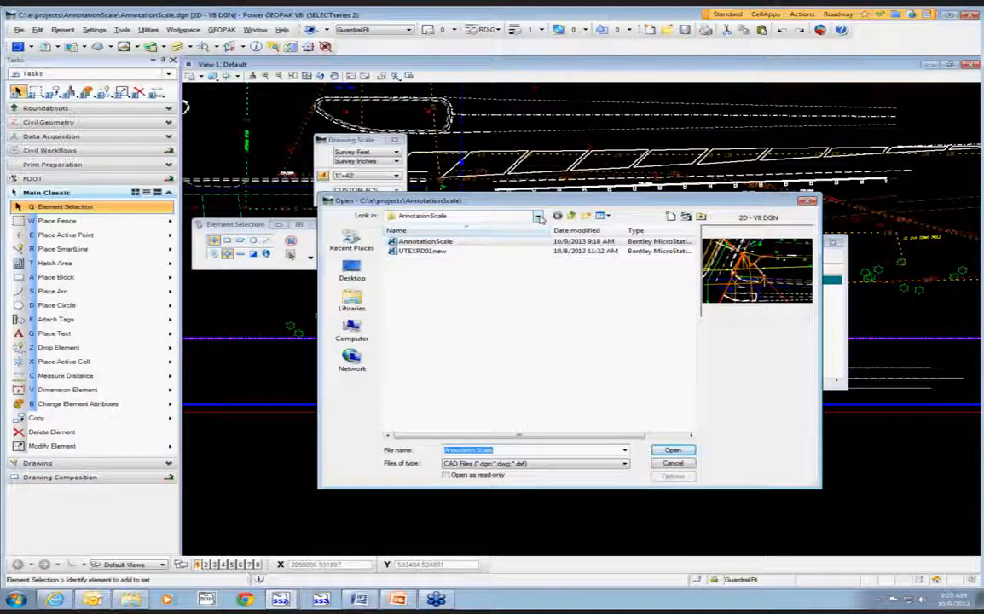
pyautogui.click(540, 216)
pyautogui.click(493, 298)
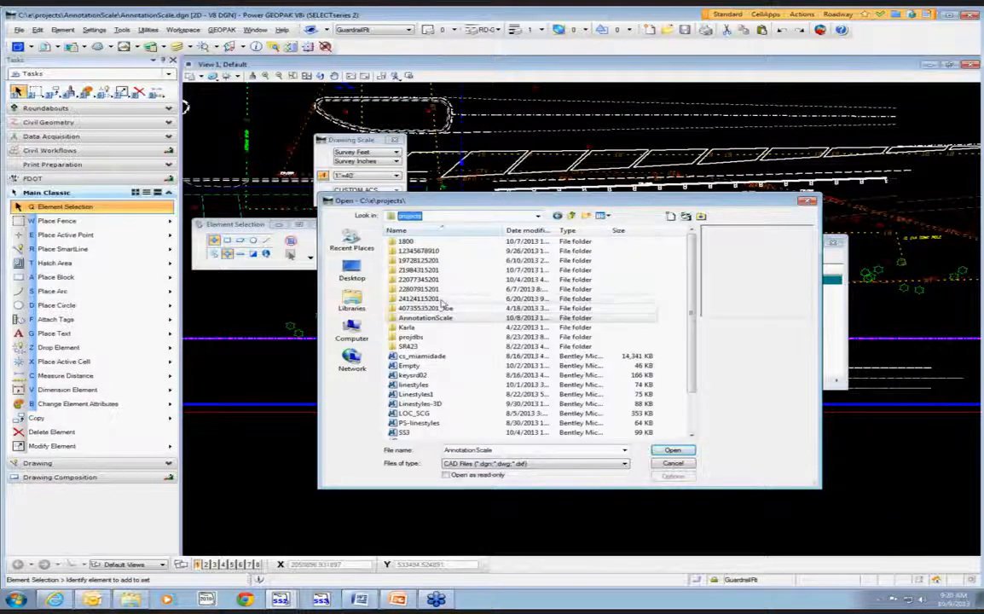
pyautogui.doubleClick(438, 300)
pyautogui.click(571, 216)
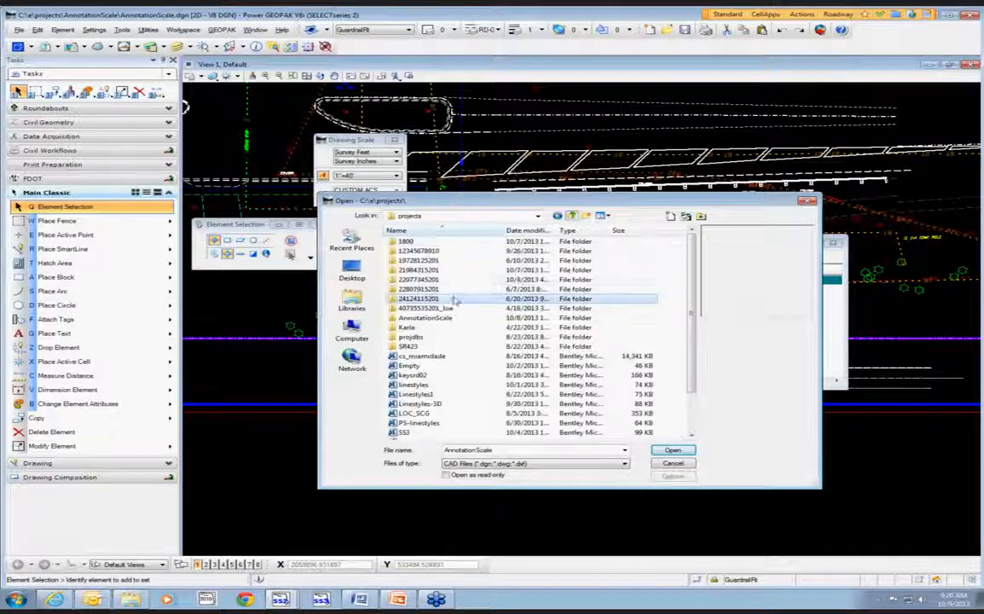
pyautogui.doubleClick(434, 271)
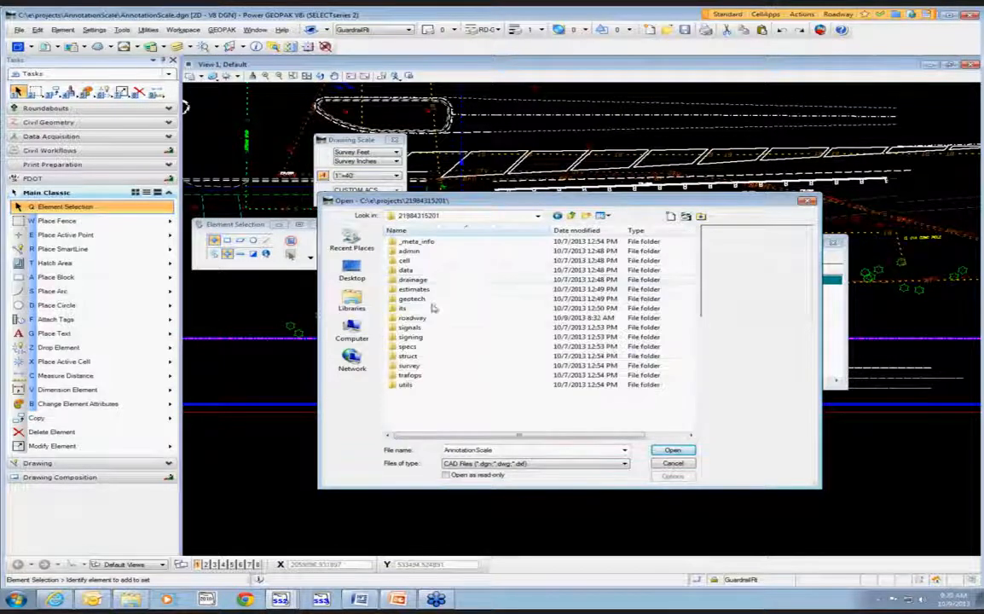
pyautogui.doubleClick(432, 319)
pyautogui.click(433, 318)
pyautogui.press('u')
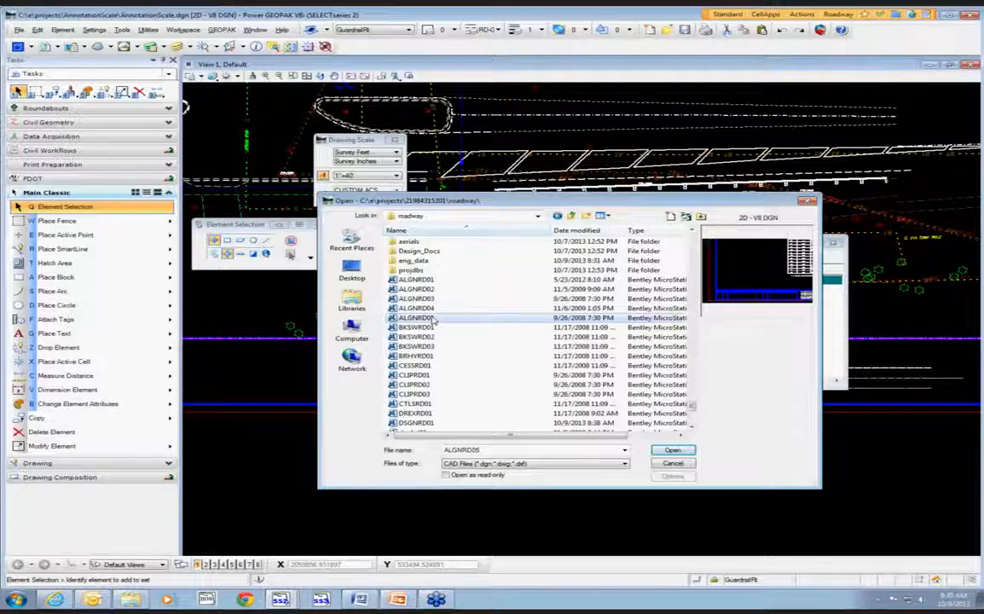
pyautogui.scroll(-5, 439, 323)
pyautogui.click(422, 404)
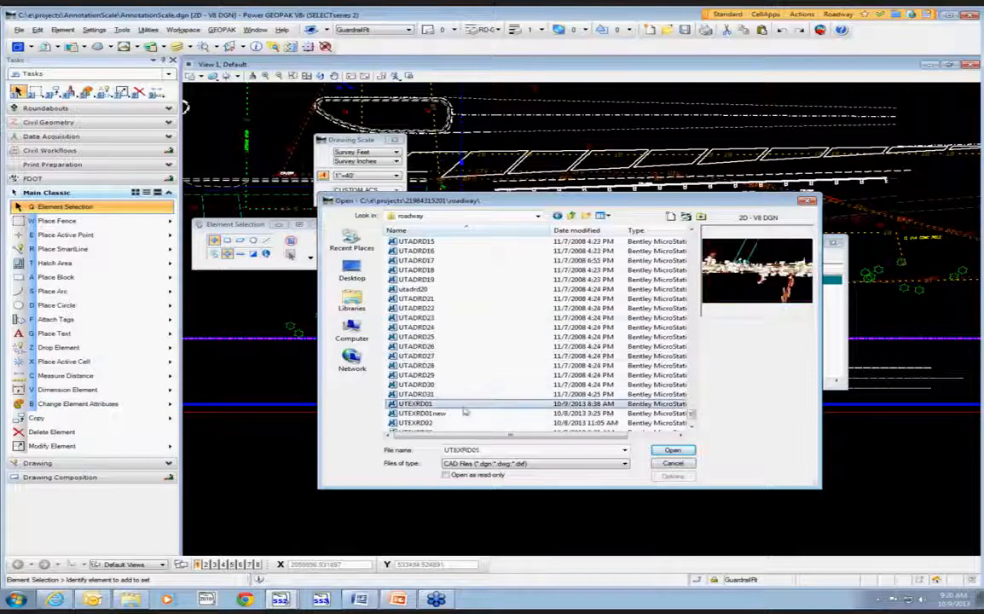
pyautogui.click(687, 452)
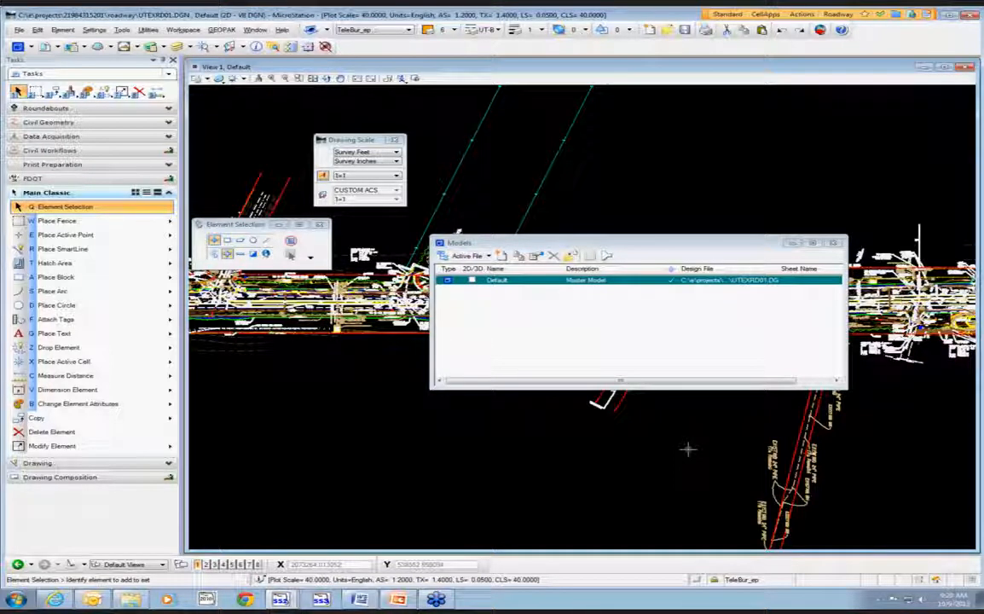
# Step: Examine the notes, labels and utility line styles along SR 10 around the Vineland Drive intersections, with the Models dialog moved out of the way
pyautogui.moveTo(661, 237)
pyautogui.mouseDown()
pyautogui.moveTo(663, 330)
pyautogui.moveTo(683, 232)
pyautogui.moveTo(536, 414)
pyautogui.mouseUp()
pyautogui.scroll(3, 539, 329)
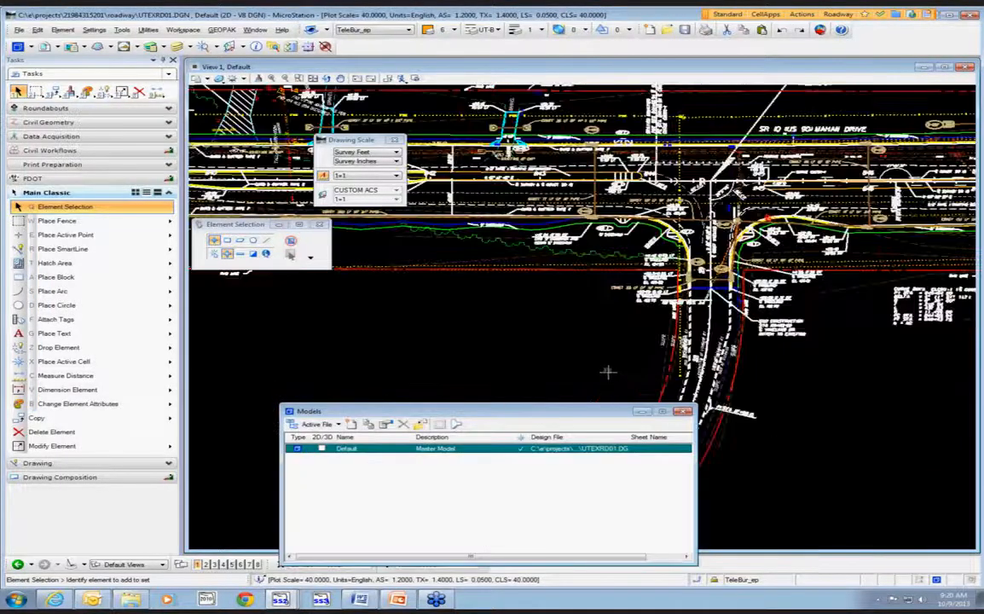
pyautogui.scroll(2, 519, 239)
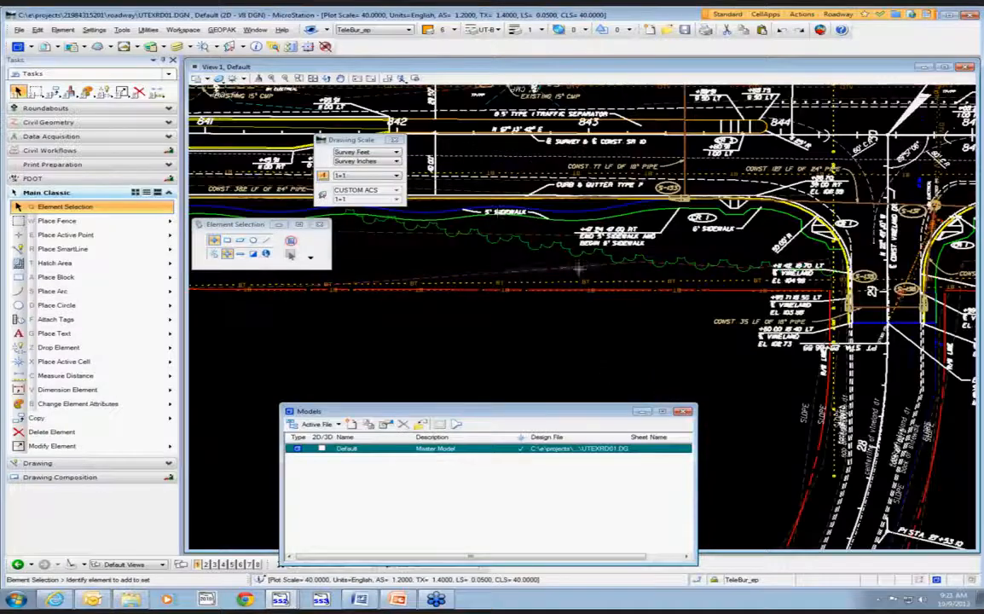
pyautogui.click(83, 207)
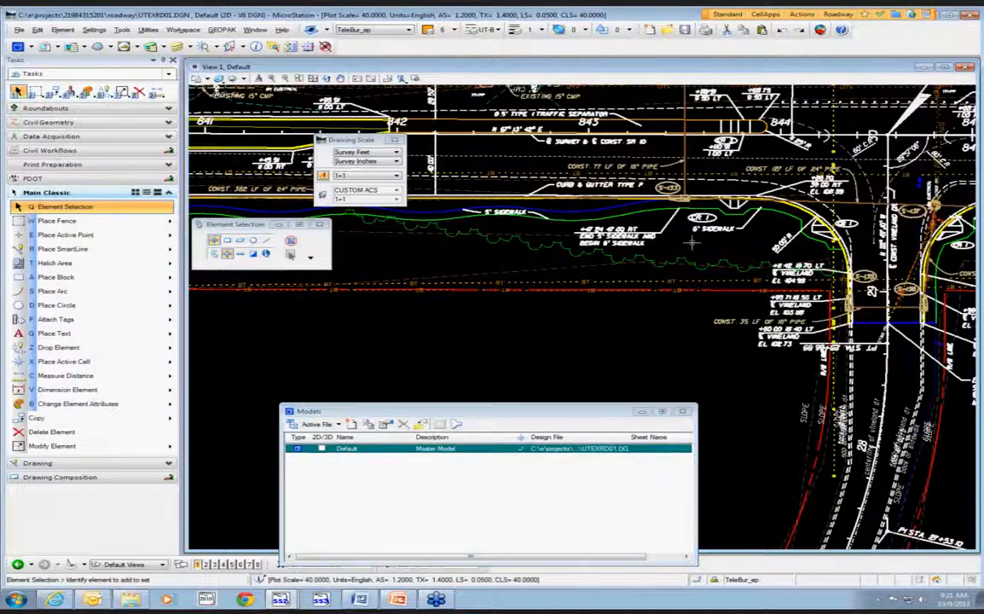
pyautogui.moveTo(691, 239); pyautogui.dragTo(655, 192, button='middle')
pyautogui.scroll(1, 654, 193)
pyautogui.scroll(-1, 509, 239)
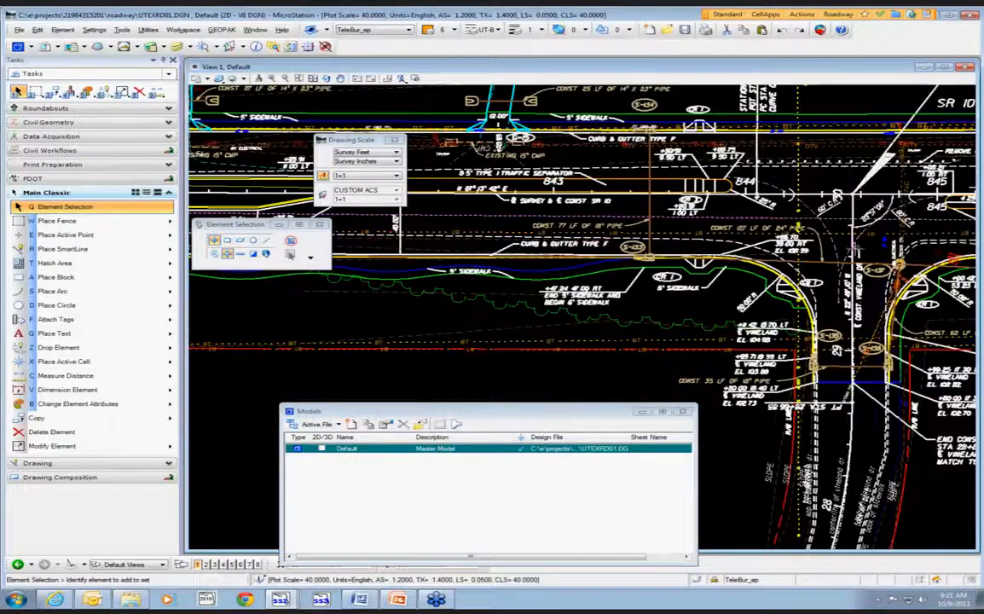
pyautogui.scroll(2, 797, 199)
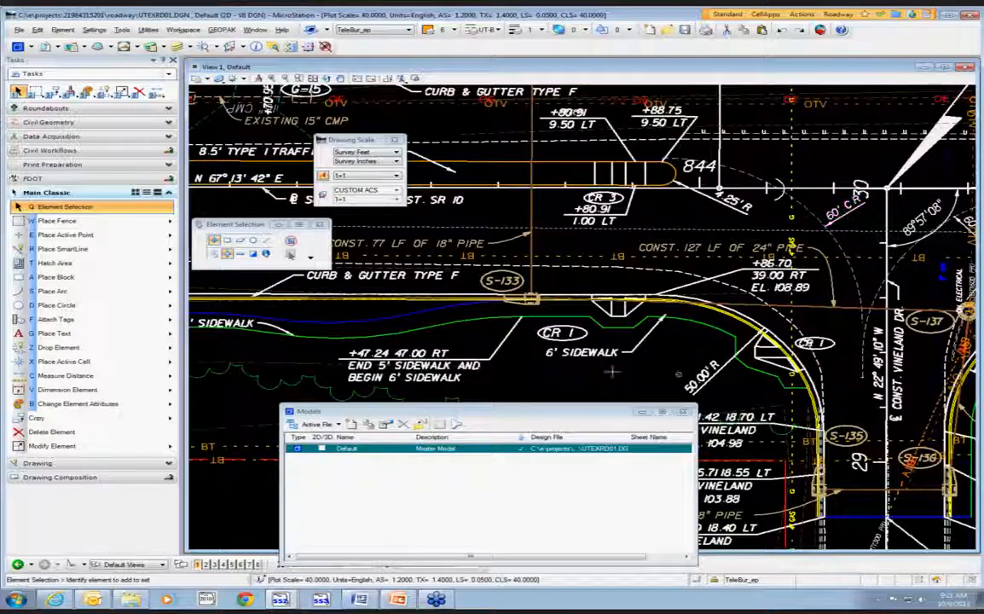
pyautogui.scroll(-2, 654, 183)
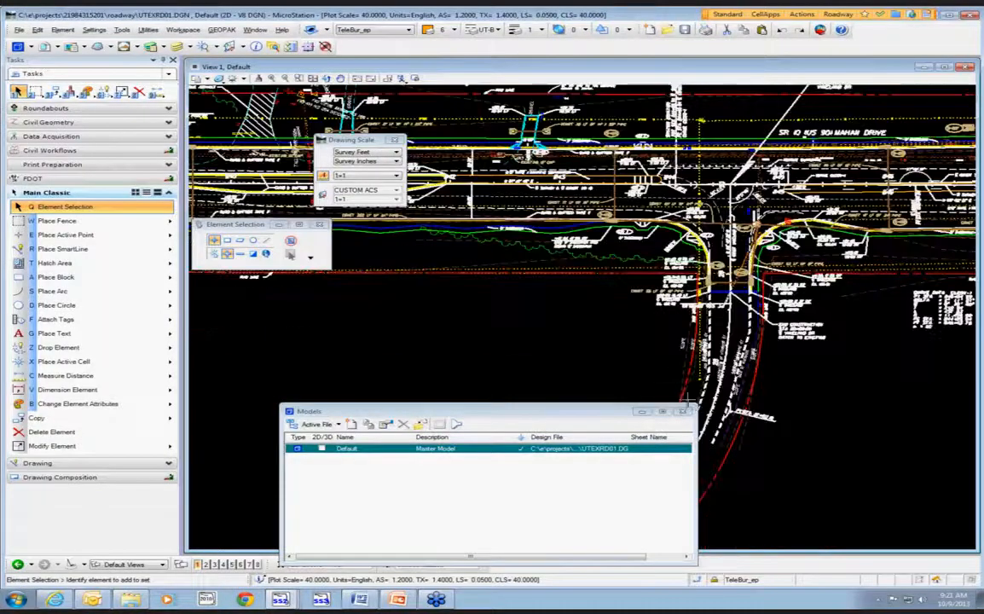
pyautogui.scroll(1, 694, 350)
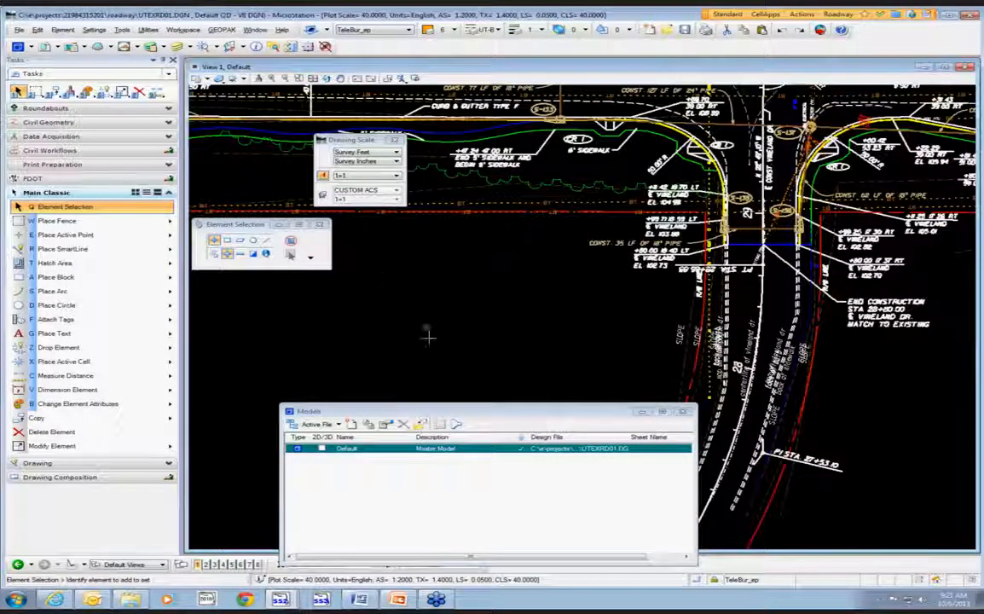
pyautogui.scroll(-2, 384, 303)
pyautogui.scroll(2, 771, 198)
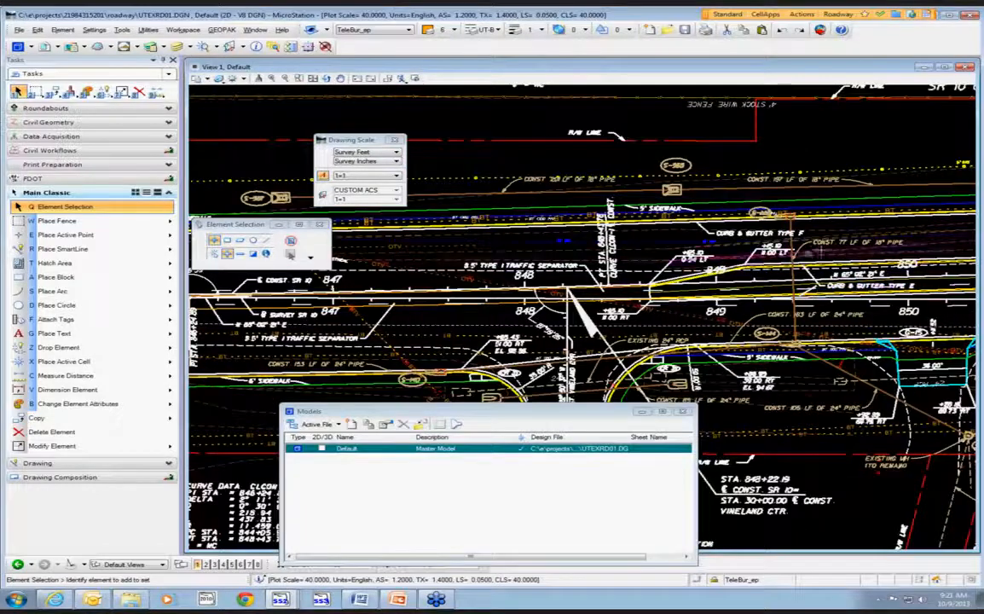
pyautogui.scroll(1, 723, 230)
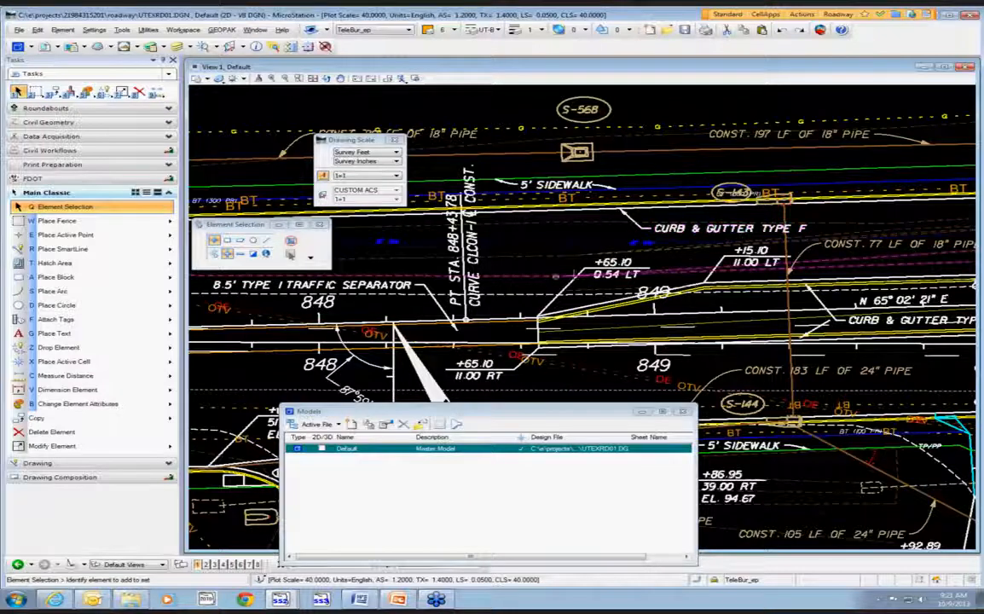
# Step: Inspect the element information of the CURB & GUTTER TYPE F note near station 849, including its annotation property, and clear the selection
pyautogui.click(718, 229)
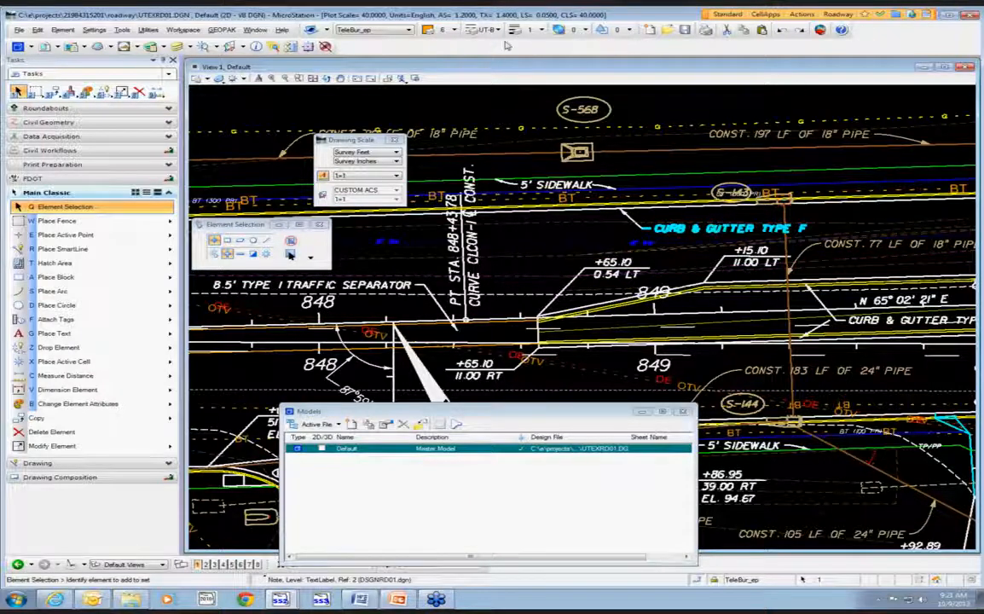
pyautogui.click(231, 45)
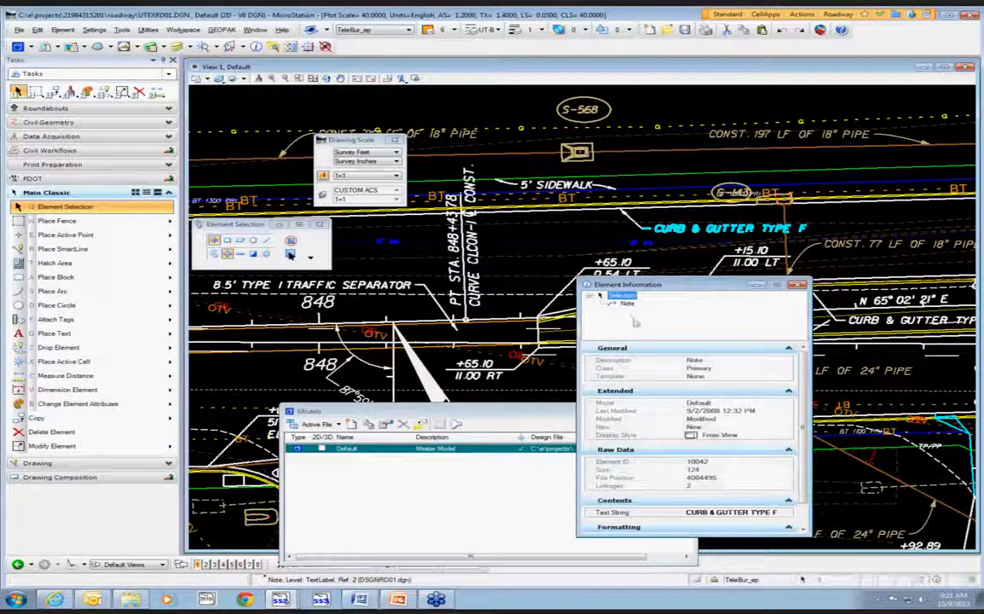
pyautogui.click(626, 305)
pyautogui.moveTo(654, 285); pyautogui.dragTo(595, 208)
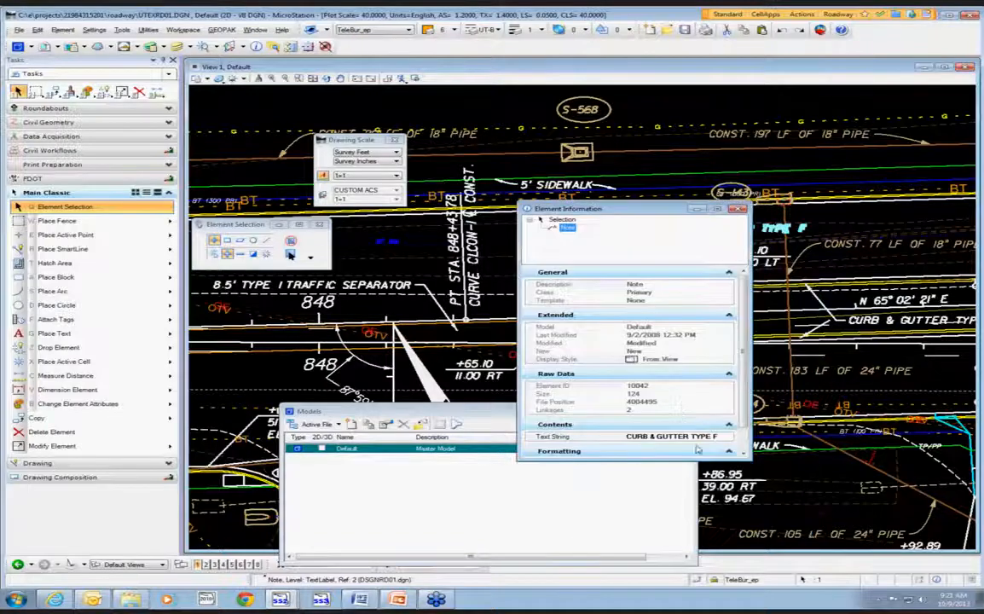
pyautogui.moveTo(750, 461)
pyautogui.mouseDown()
pyautogui.moveTo(760, 474)
pyautogui.moveTo(761, 558)
pyautogui.mouseUp()
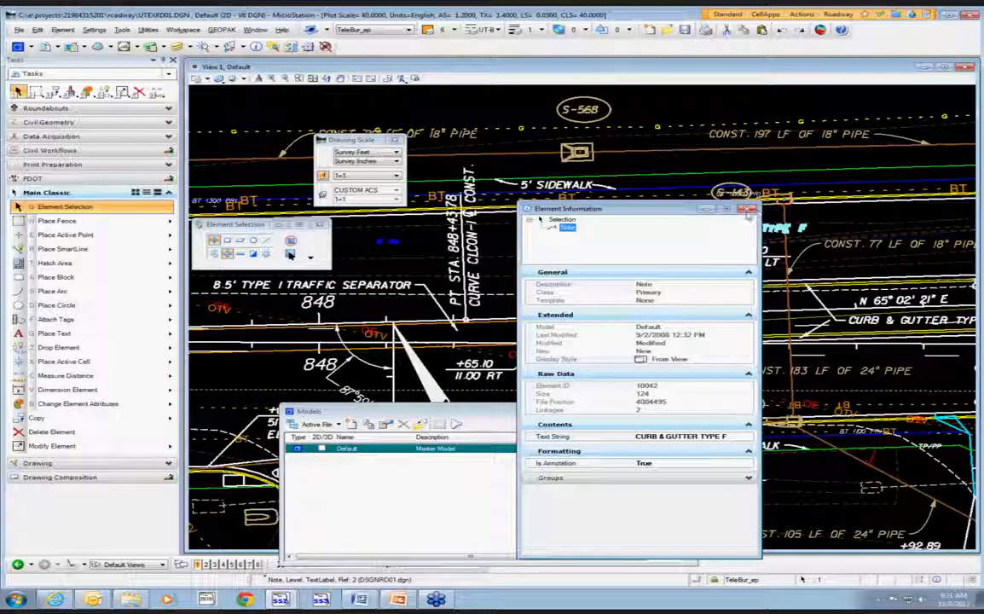
pyautogui.click(704, 209)
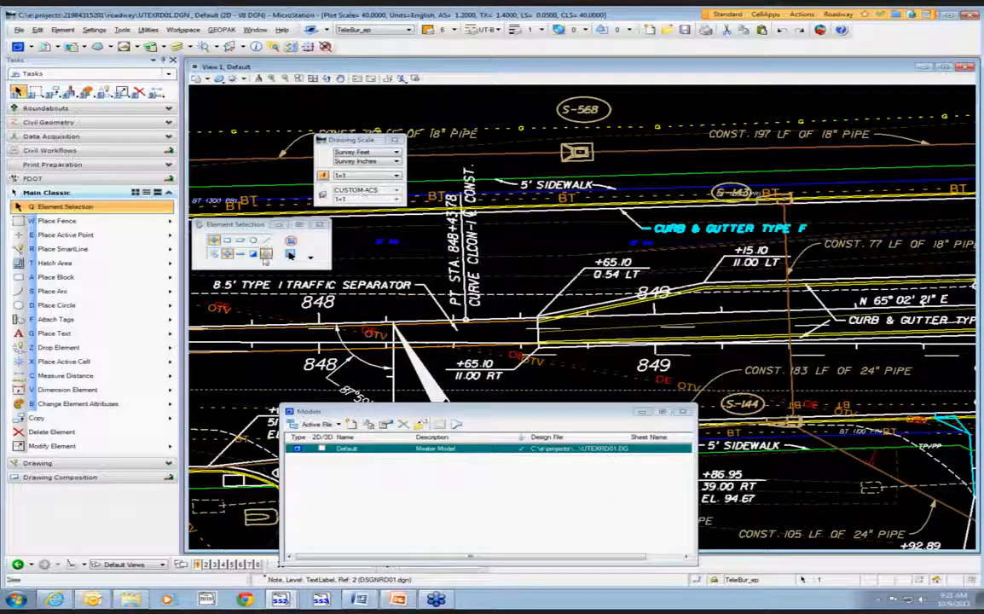
pyautogui.click(269, 254)
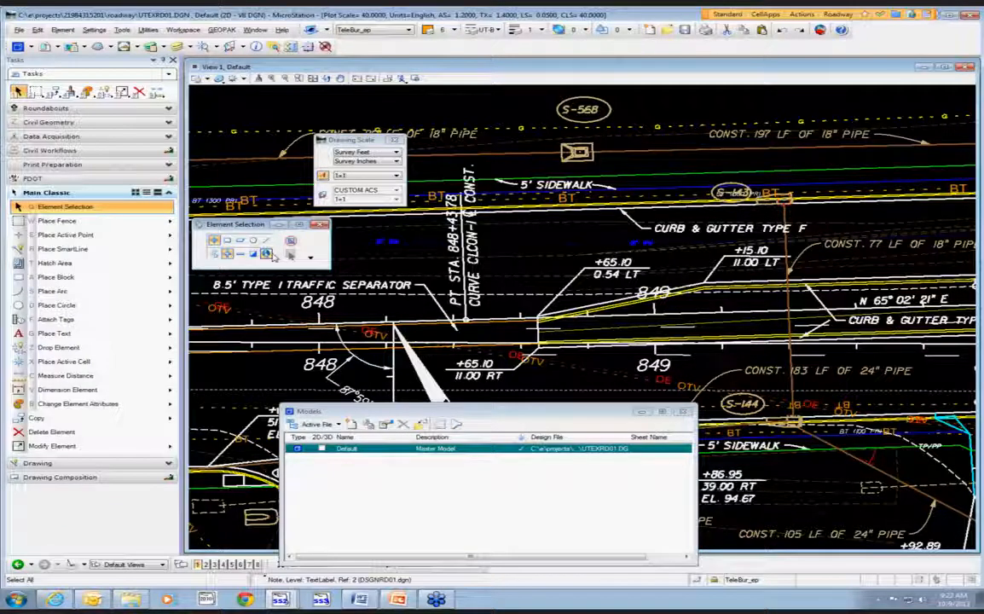
# Step: Start the Place Text command and set both the text height and width to 0.06
pyautogui.click(54, 333)
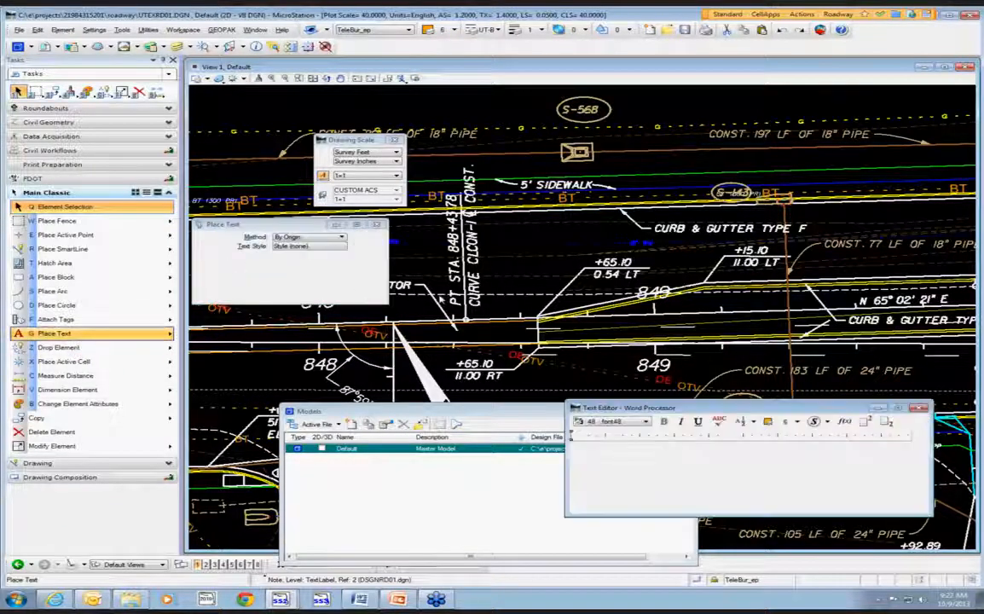
pyautogui.doubleClick(289, 265)
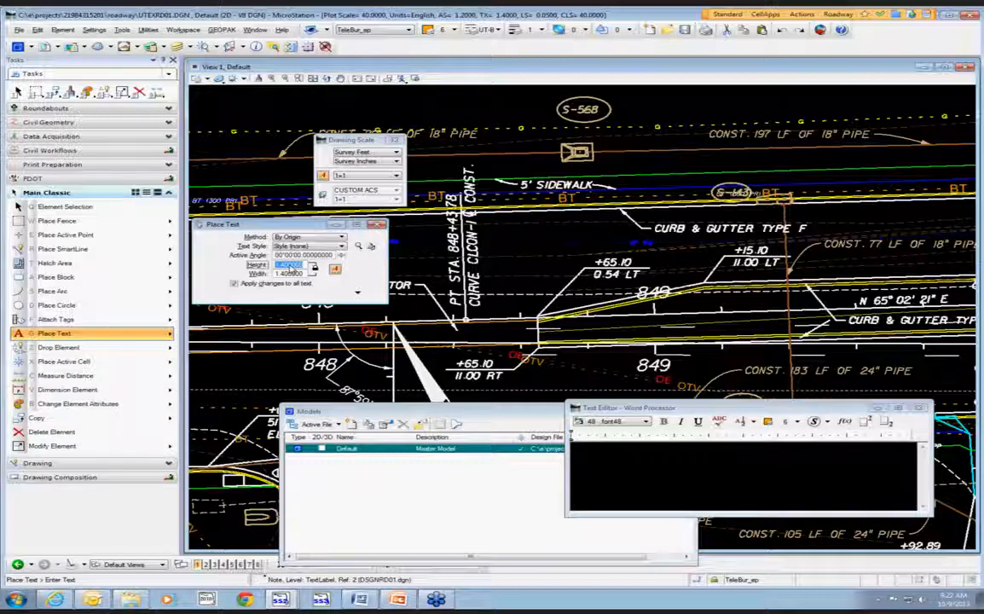
pyautogui.write('.06')
pyautogui.press('Tab')
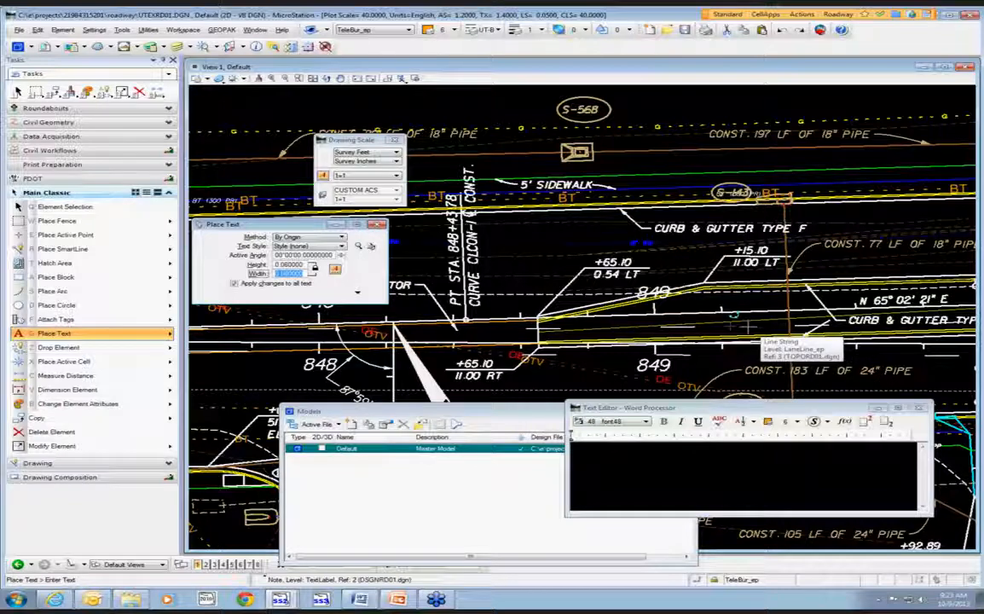
pyautogui.scroll(-5, 780, 259)
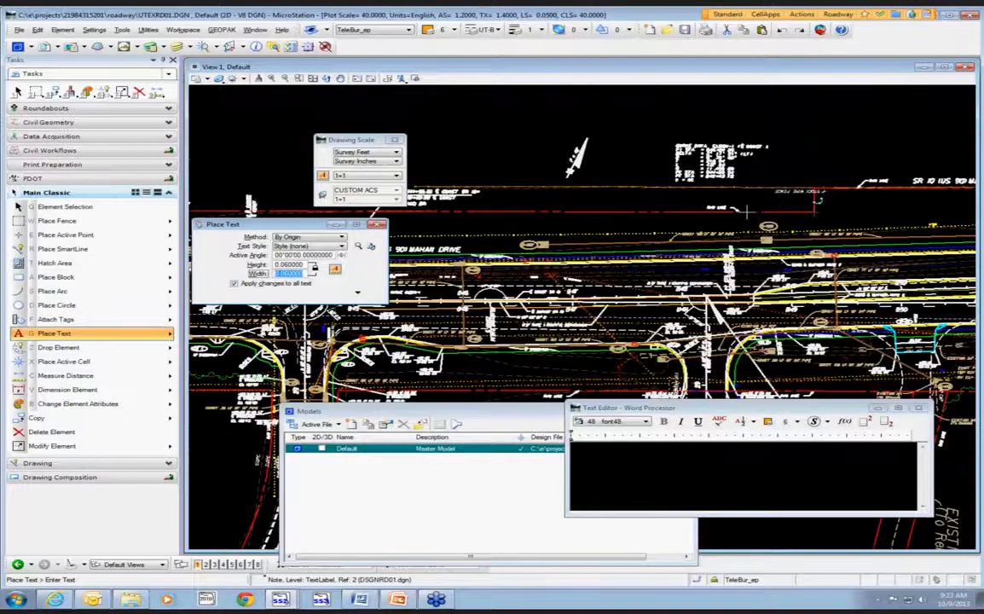
pyautogui.scroll(5, 652, 277)
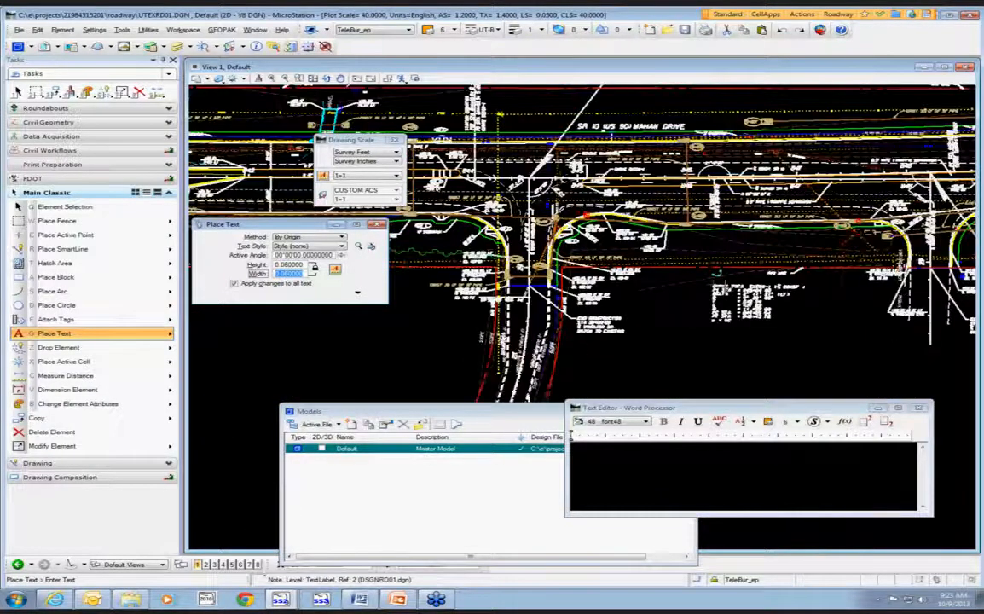
pyautogui.scroll(-2, 564, 288)
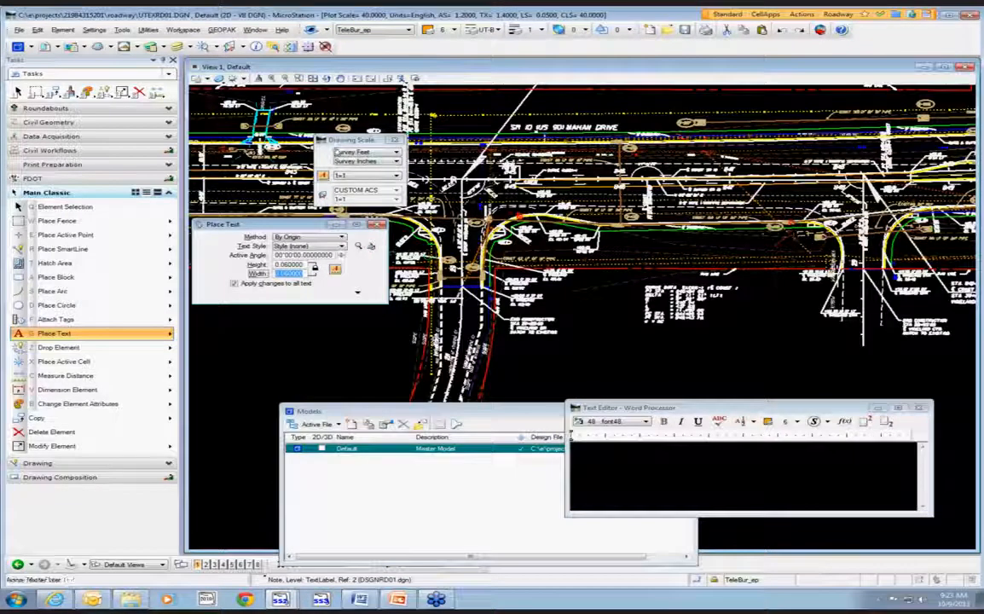
# Step: Run the Clear Embedded Linestyles utility on the roadway drawing
pyautogui.scroll(2, 641, 264)
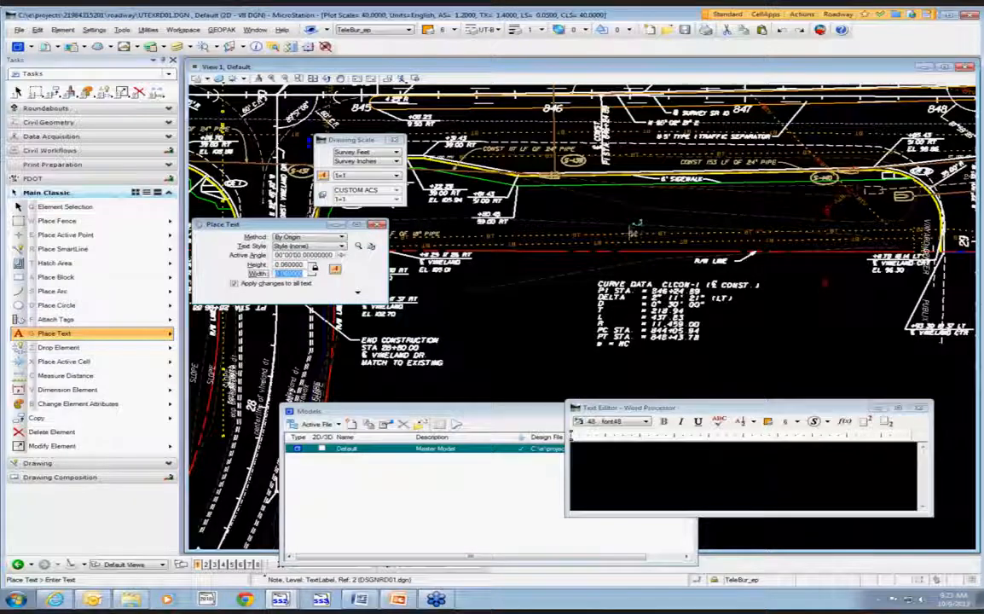
pyautogui.scroll(-1, 596, 269)
pyautogui.scroll(2, 624, 207)
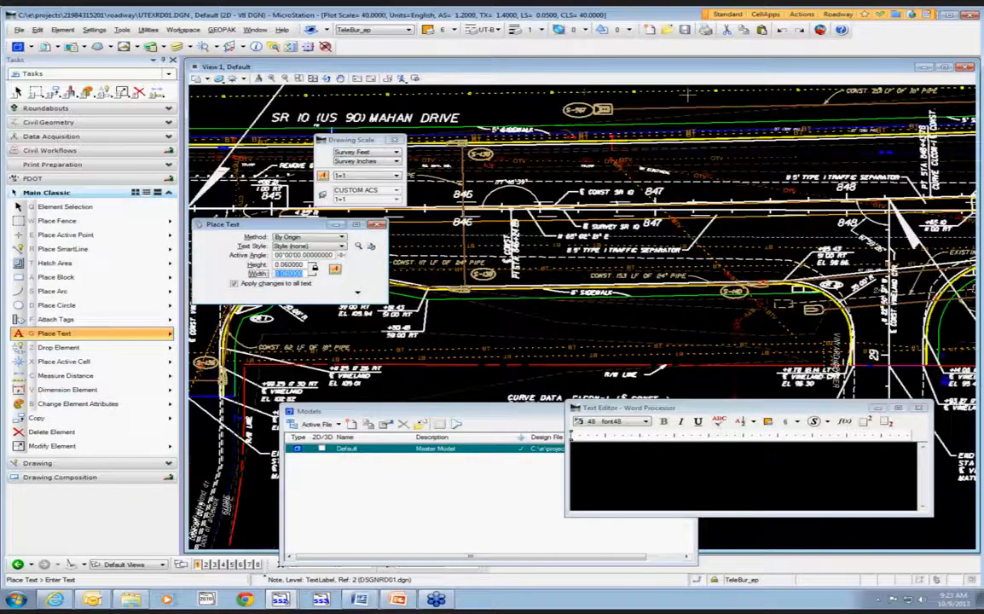
pyautogui.scroll(-1, 624, 207)
pyautogui.scroll(-1, 624, 207)
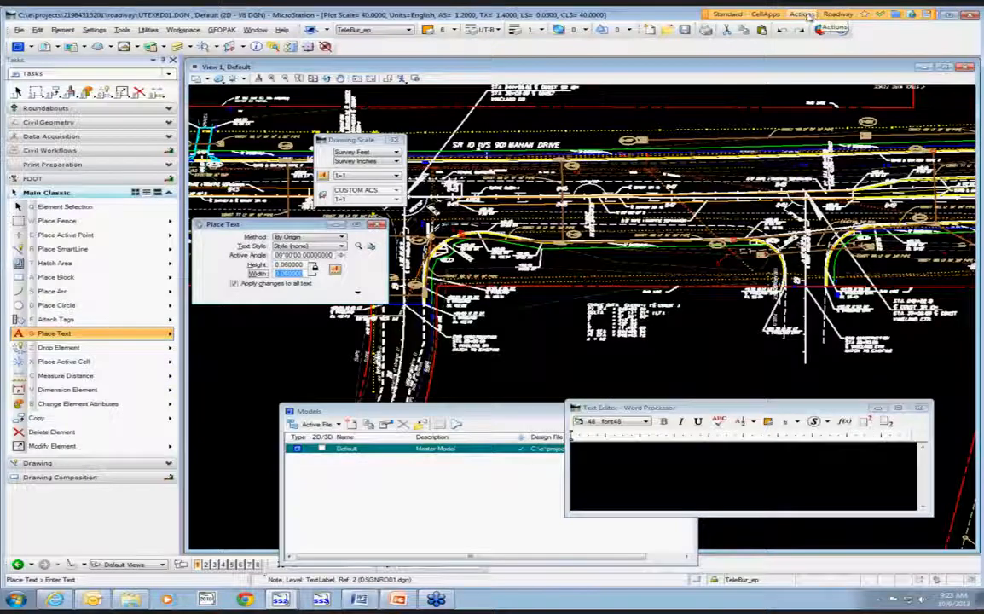
pyautogui.click(801, 15)
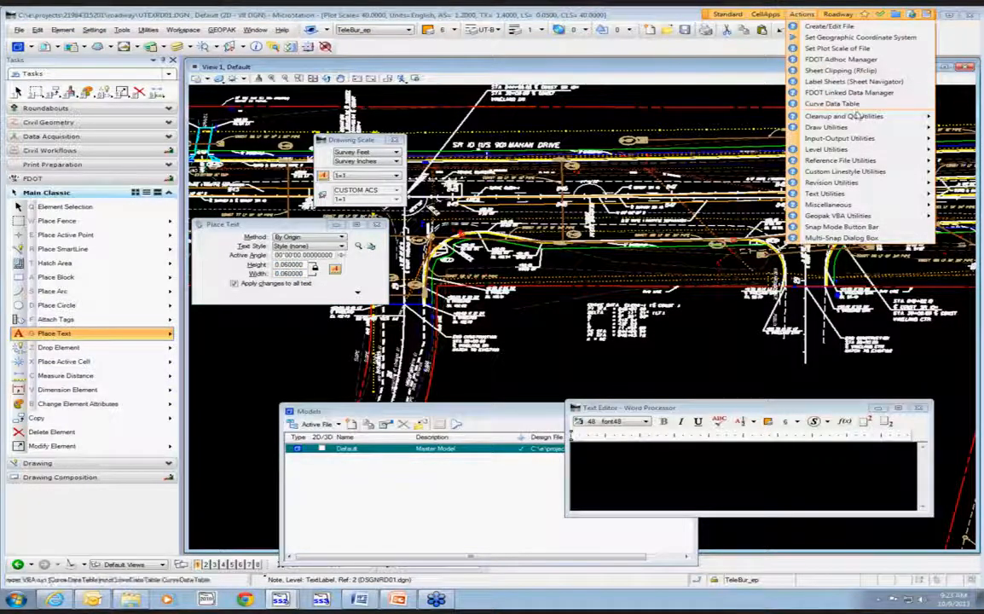
pyautogui.moveTo(867, 151)
pyautogui.moveTo(874, 173)
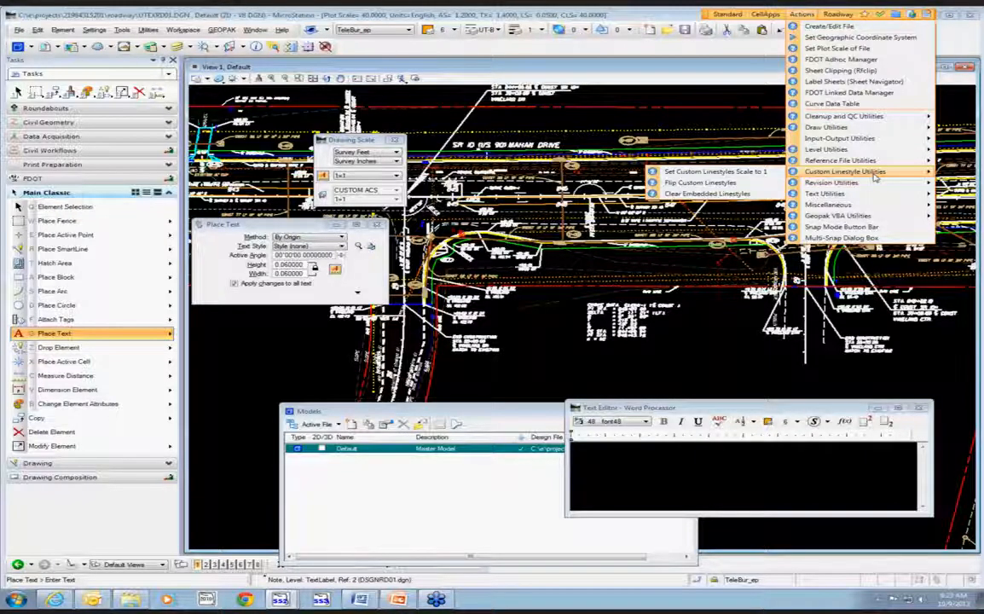
pyautogui.click(741, 194)
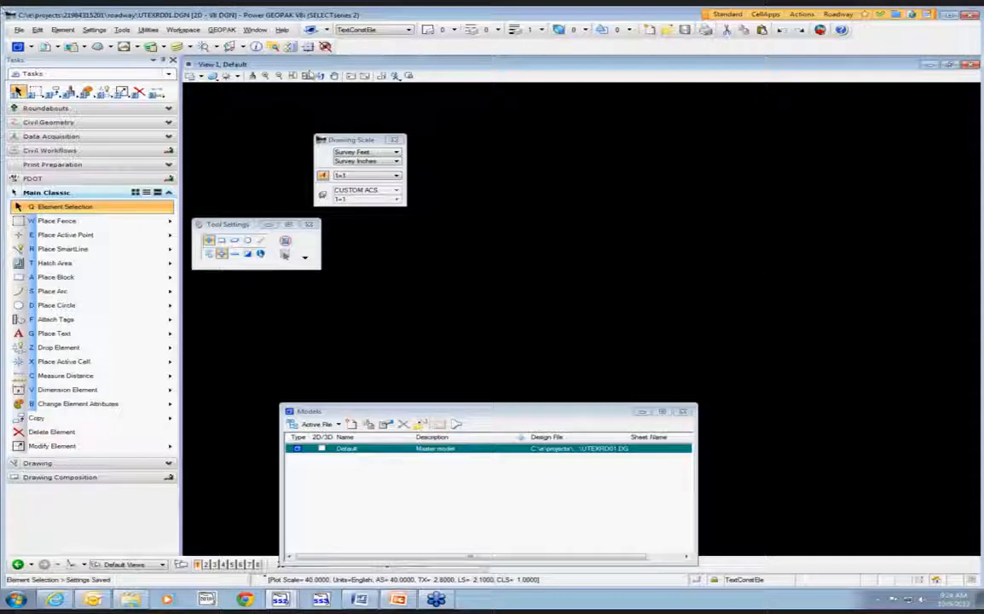
# Step: Fit the view and examine the utility line styles and notes along SR 10 near stations 776 to 779
pyautogui.click(306, 76)
pyautogui.scroll(5, 563, 312)
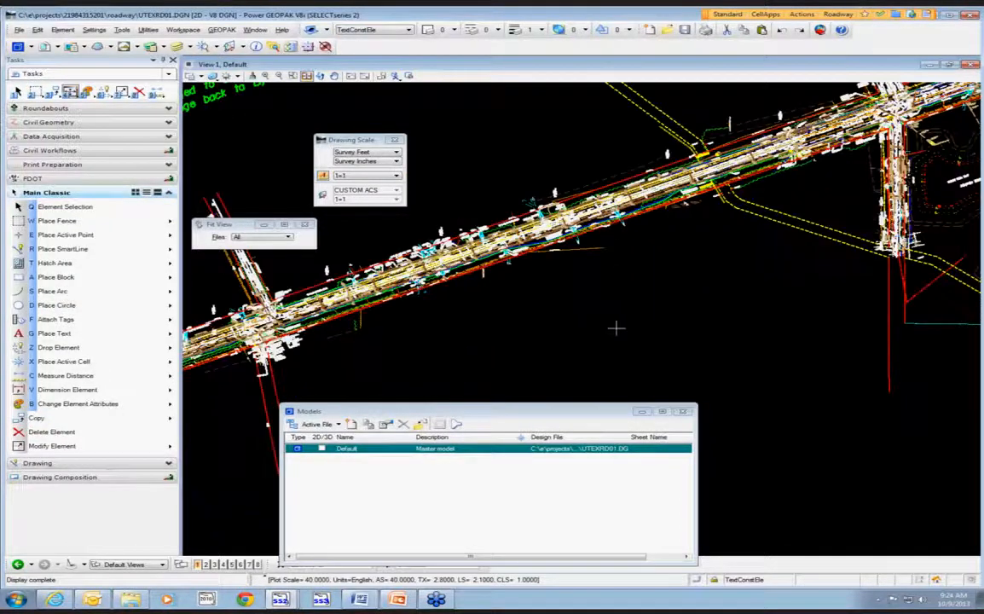
pyautogui.scroll(4, 588, 276)
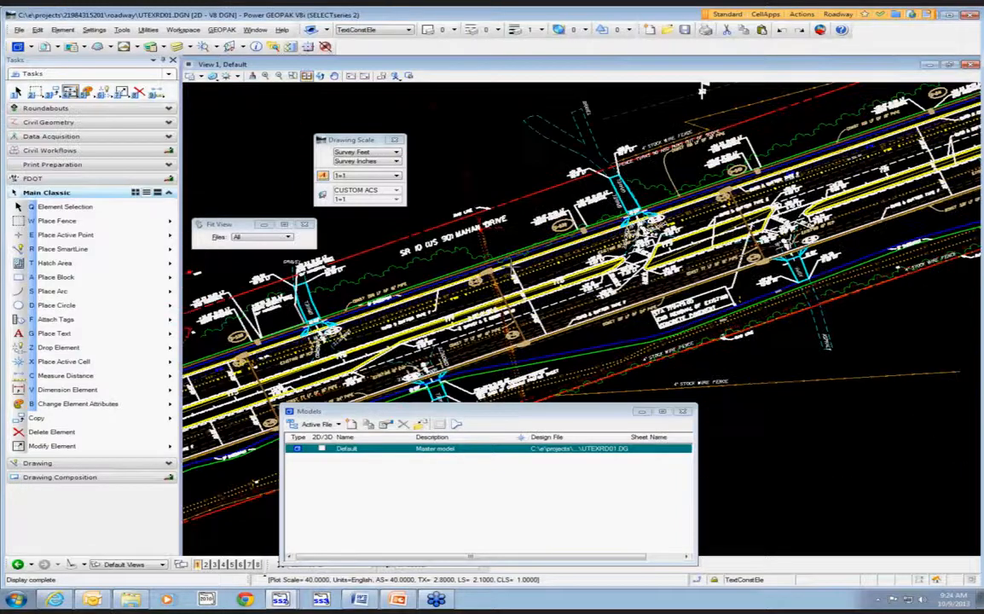
pyautogui.scroll(2, 588, 276)
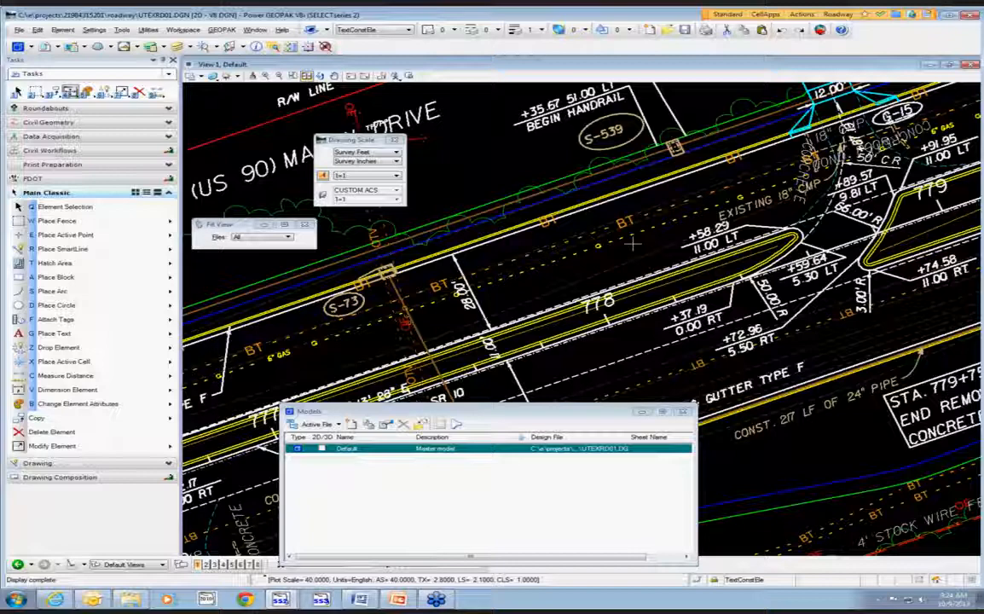
pyautogui.scroll(-3, 692, 162)
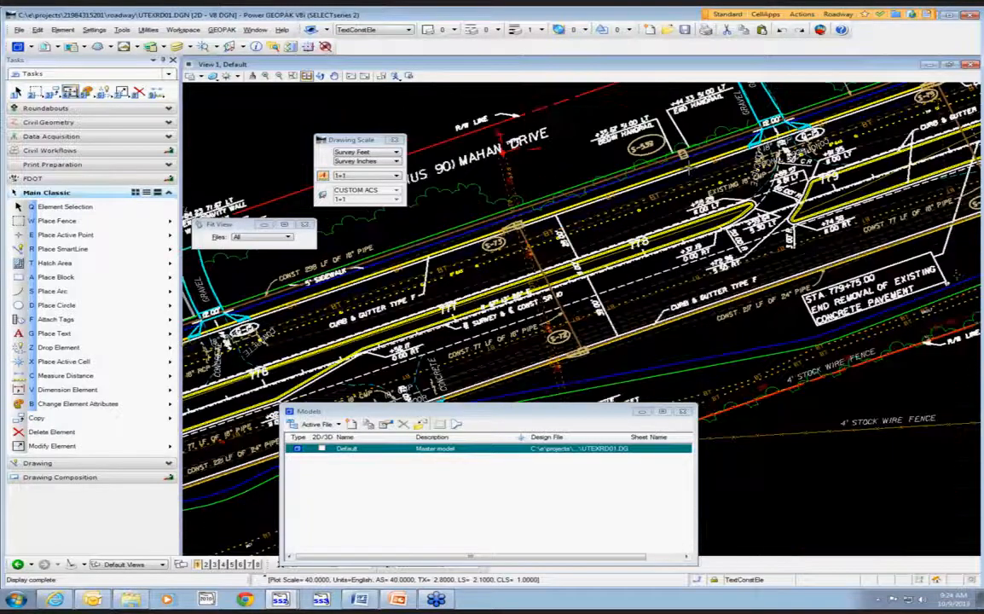
pyautogui.scroll(-2, 678, 153)
pyautogui.scroll(2, 604, 214)
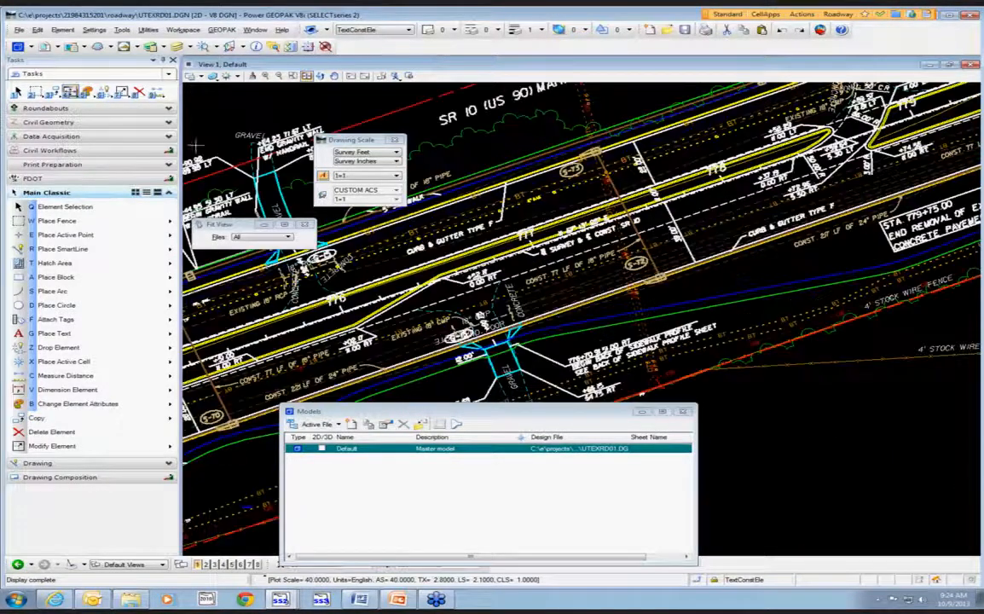
# Step: Match the active element settings to the gas line near station 777 with SmartMatch, and move the Models dialog
pyautogui.moveTo(39, 404); pyautogui.dragTo(85, 460)
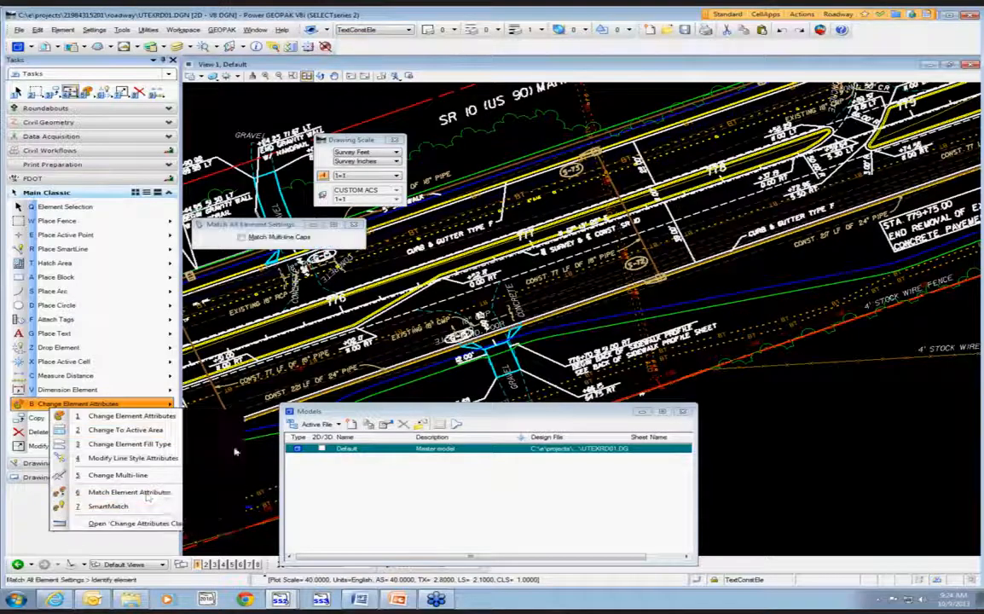
pyautogui.click(570, 201)
pyautogui.click(566, 202)
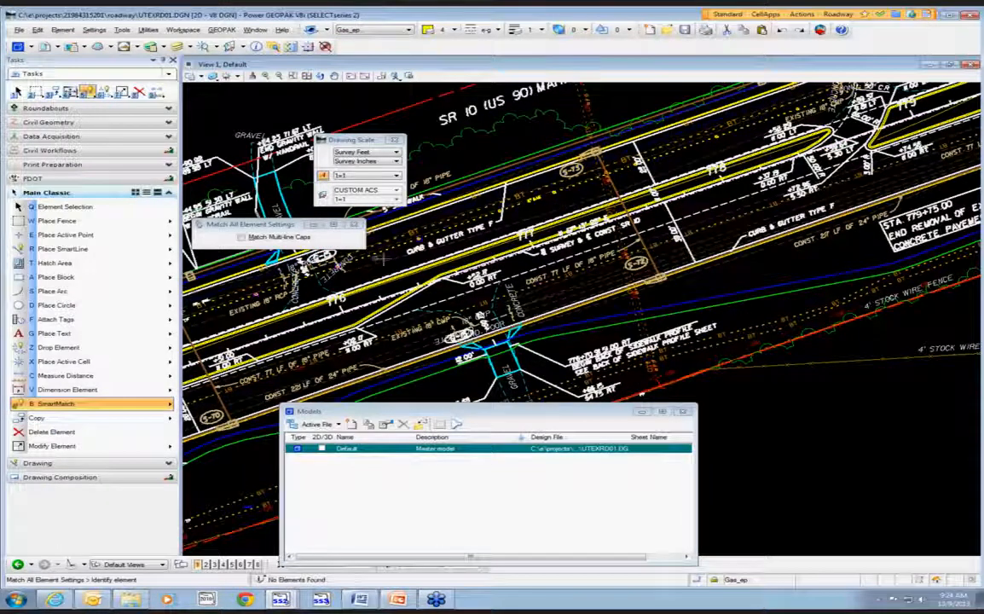
pyautogui.moveTo(409, 411); pyautogui.dragTo(584, 230)
pyautogui.click(255, 30)
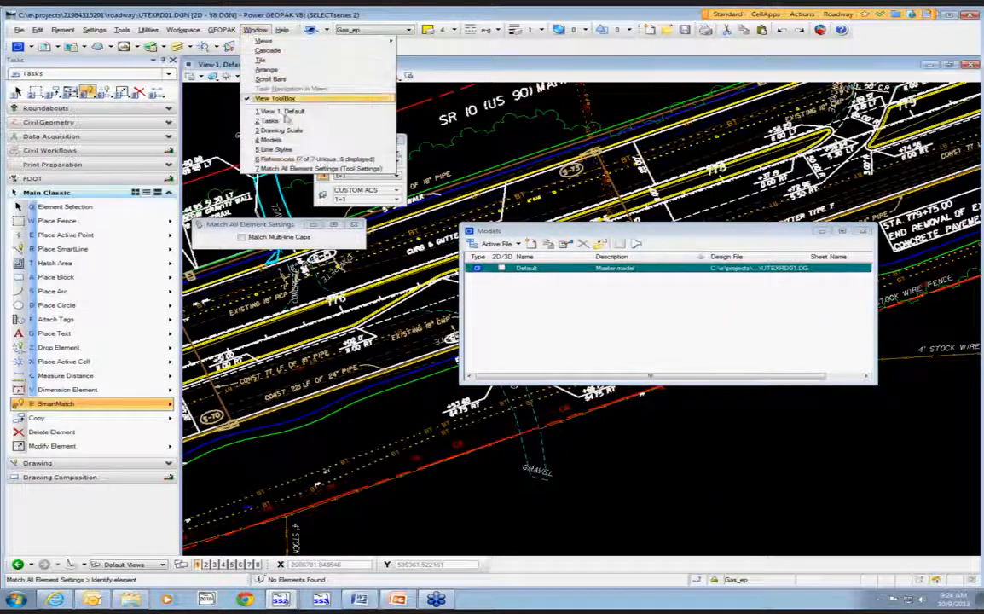
pyautogui.click(322, 168)
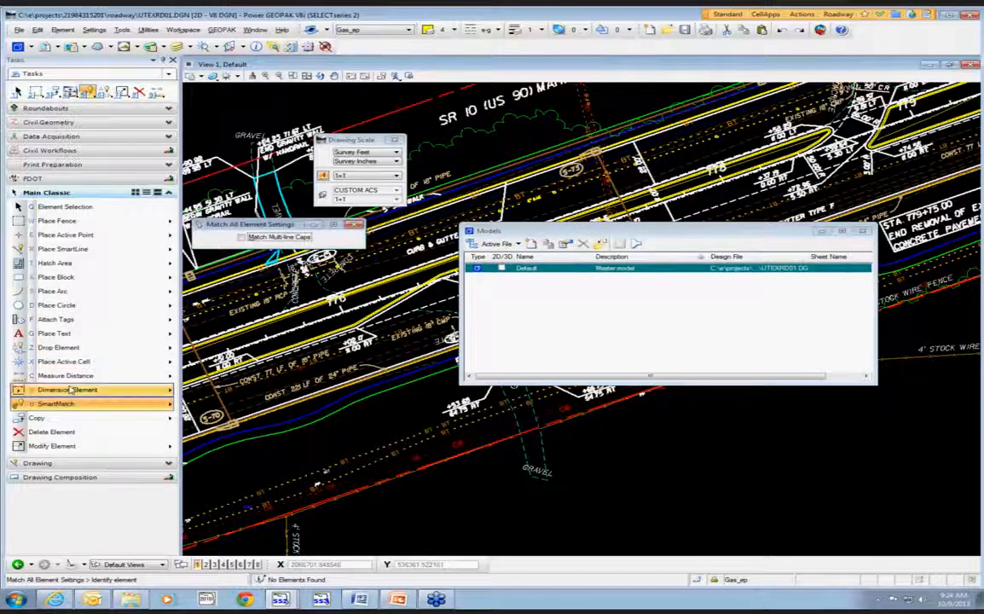
# Step: Start Change Element Attributes with level, color, style and weight enabled, and choose the ByLevel style UT-Gas-Existing
pyautogui.click(101, 404)
pyautogui.click(104, 415)
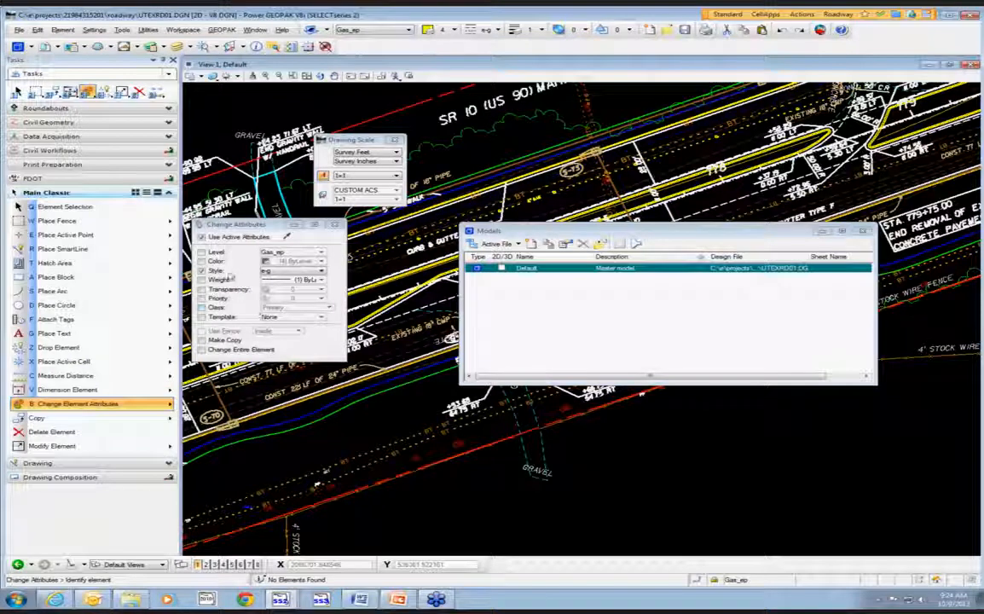
pyautogui.click(202, 252)
pyautogui.click(202, 261)
pyautogui.click(203, 279)
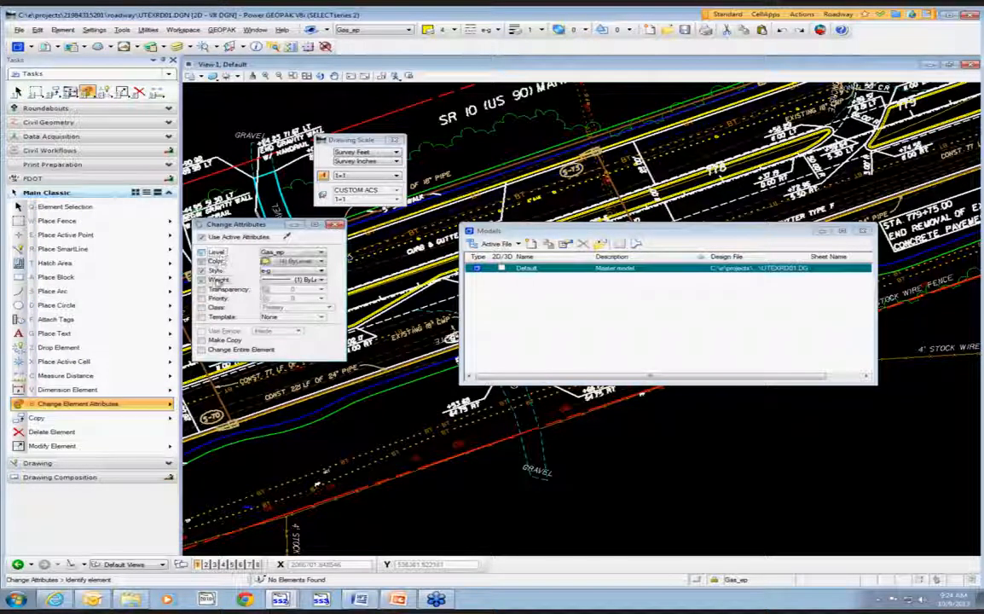
pyautogui.click(284, 272)
pyautogui.click(288, 281)
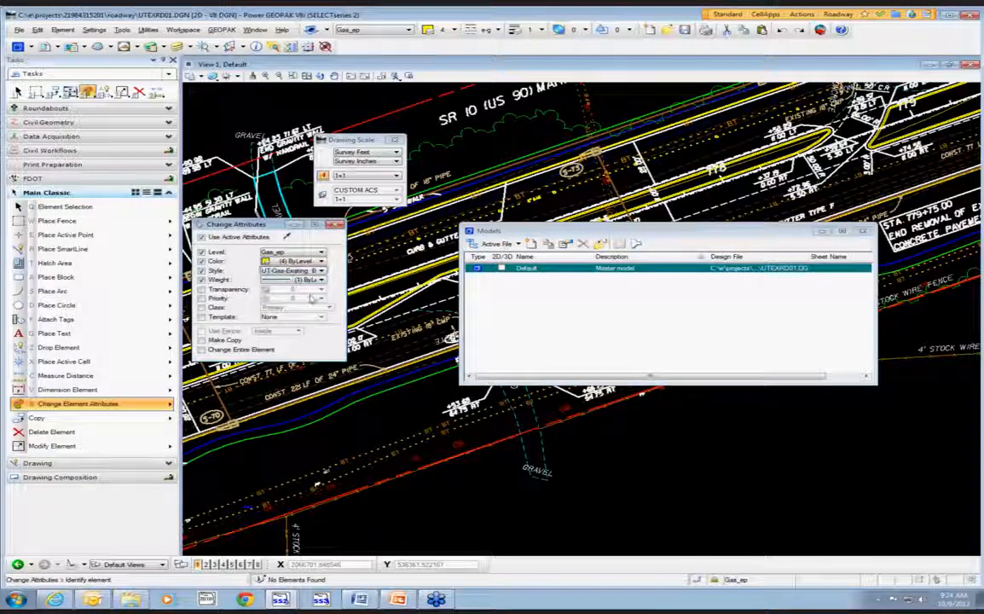
# Step: Select every line and line string in the design file by element type
pyautogui.click(63, 29)
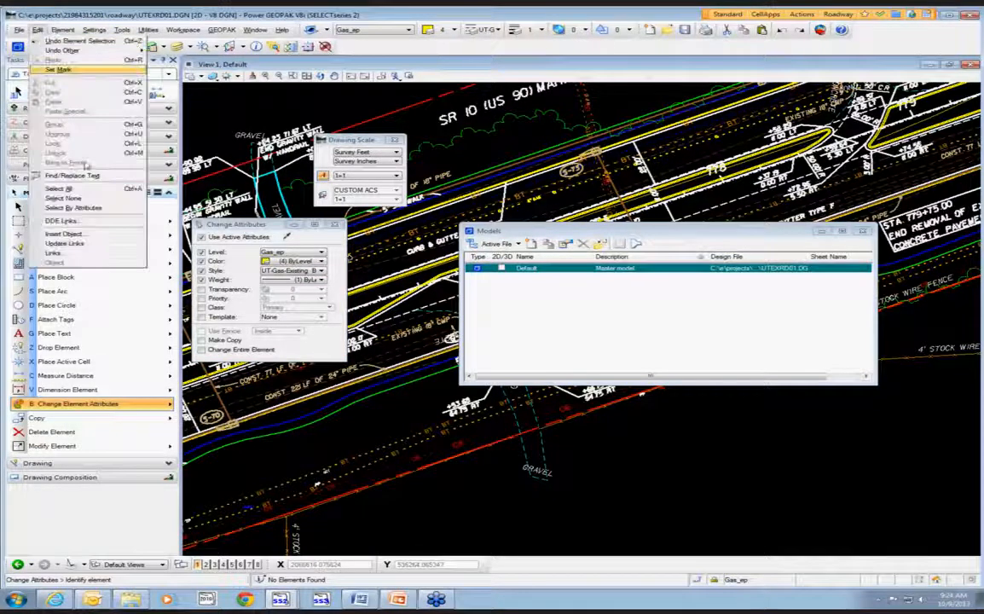
pyautogui.click(81, 190)
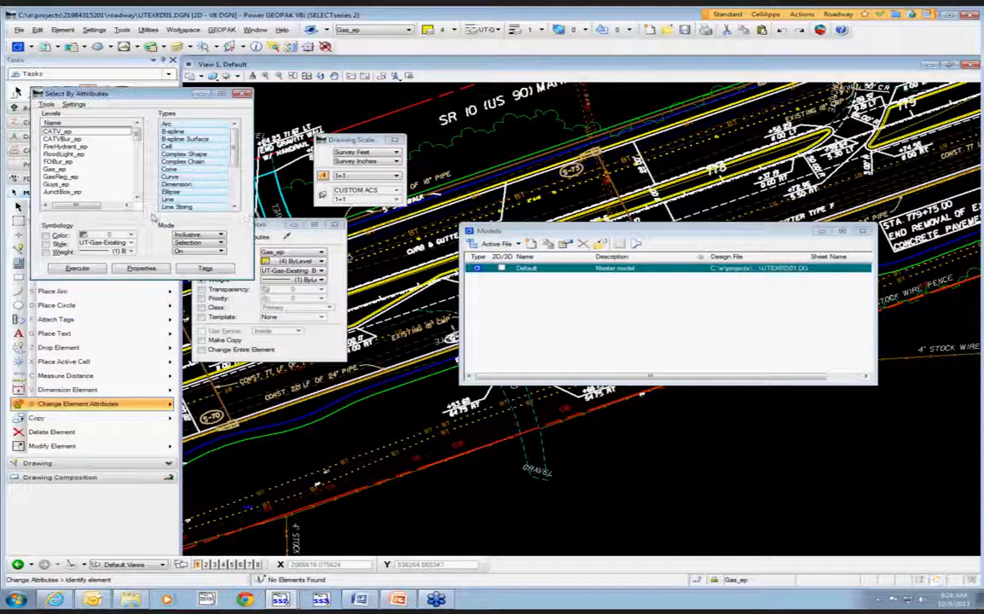
pyautogui.click(180, 206)
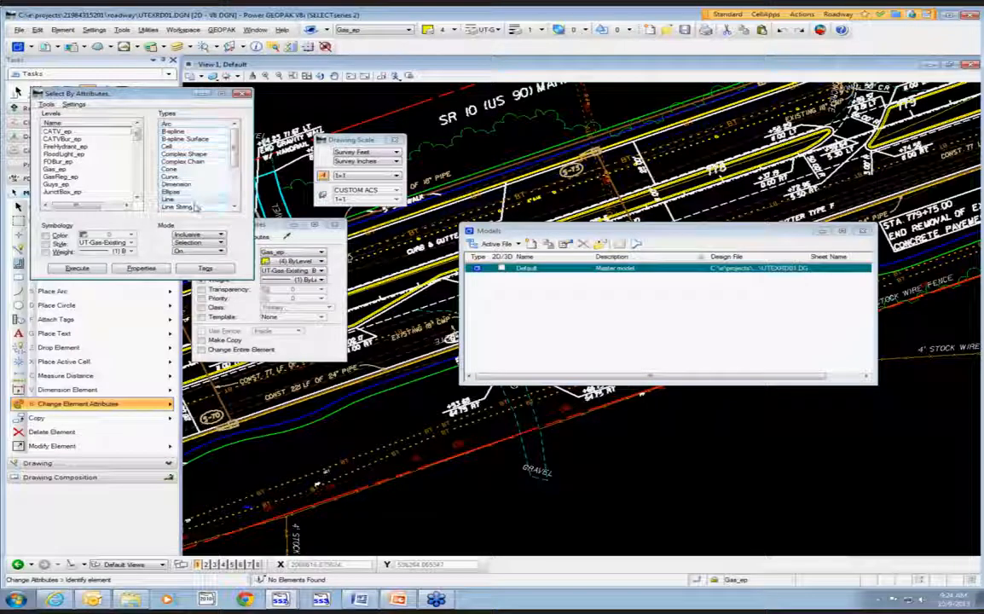
pyautogui.click(77, 267)
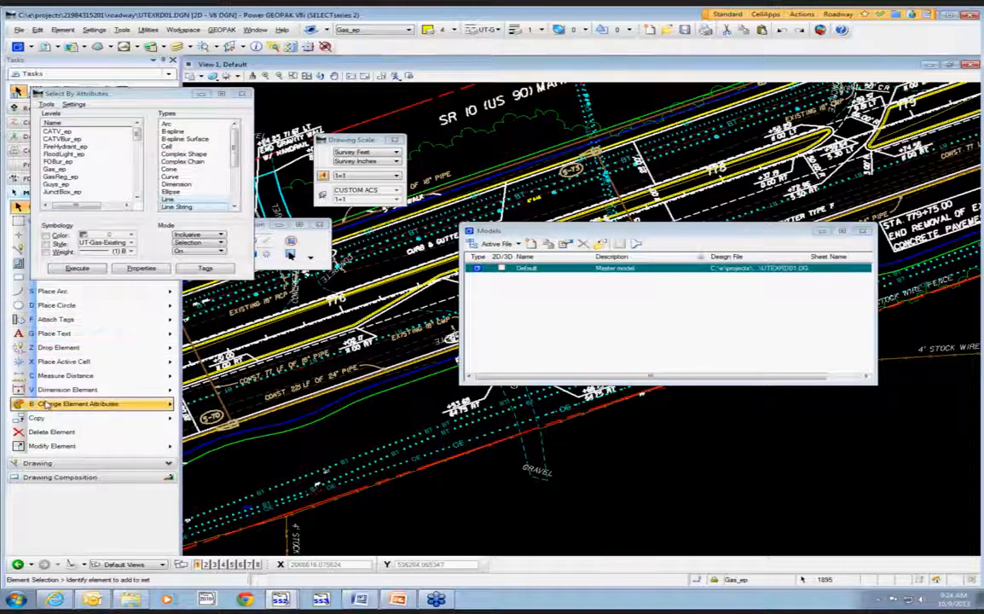
# Step: Change the selected lines to the active ByLevel line style, leaving level, color and weight out of the change, and clear the selection
pyautogui.click(77, 403)
pyautogui.click(273, 247)
pyautogui.click(269, 256)
pyautogui.click(270, 275)
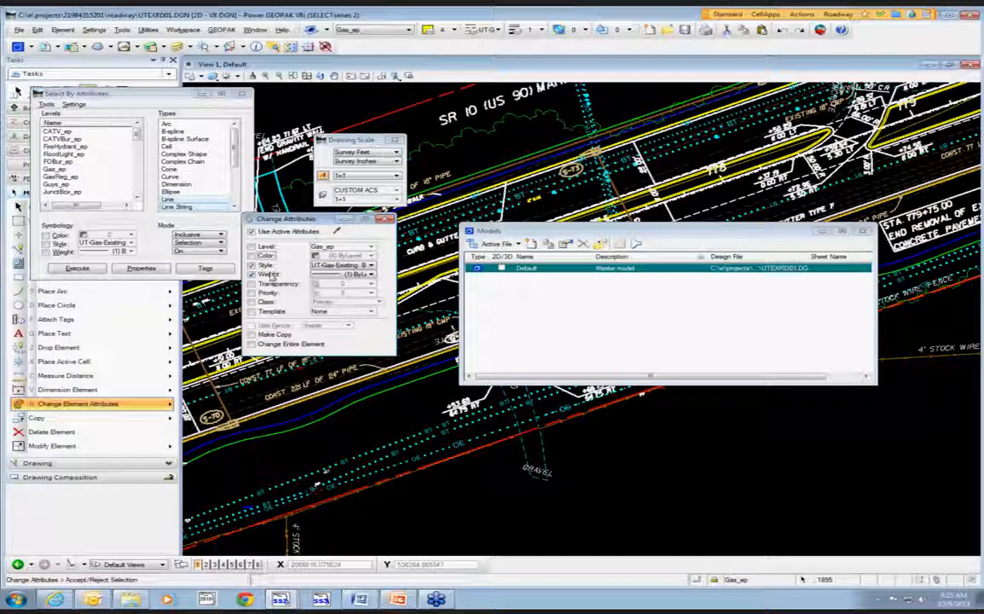
pyautogui.click(379, 419)
pyautogui.scroll(3, 455, 257)
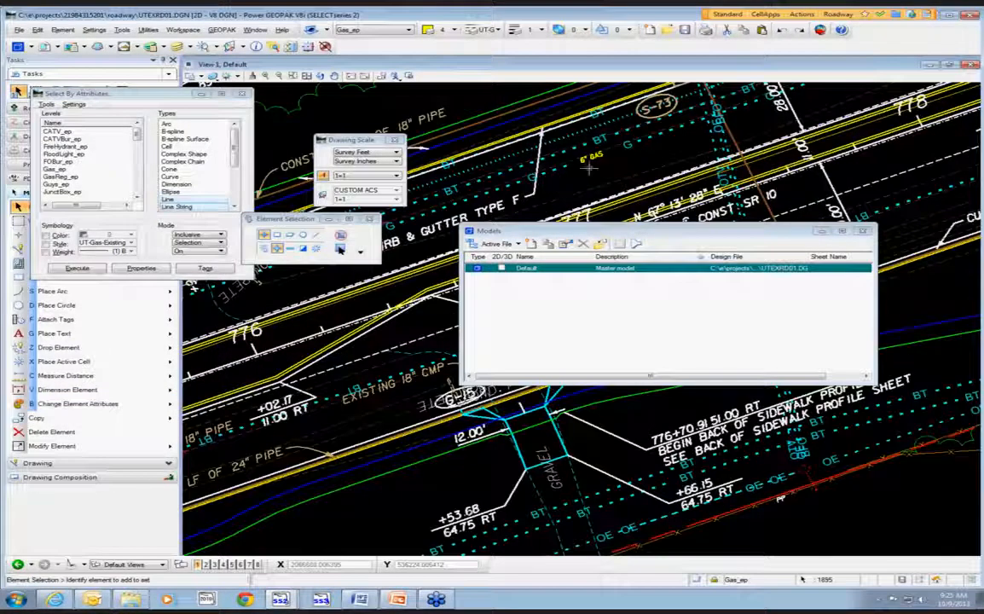
pyautogui.click(316, 248)
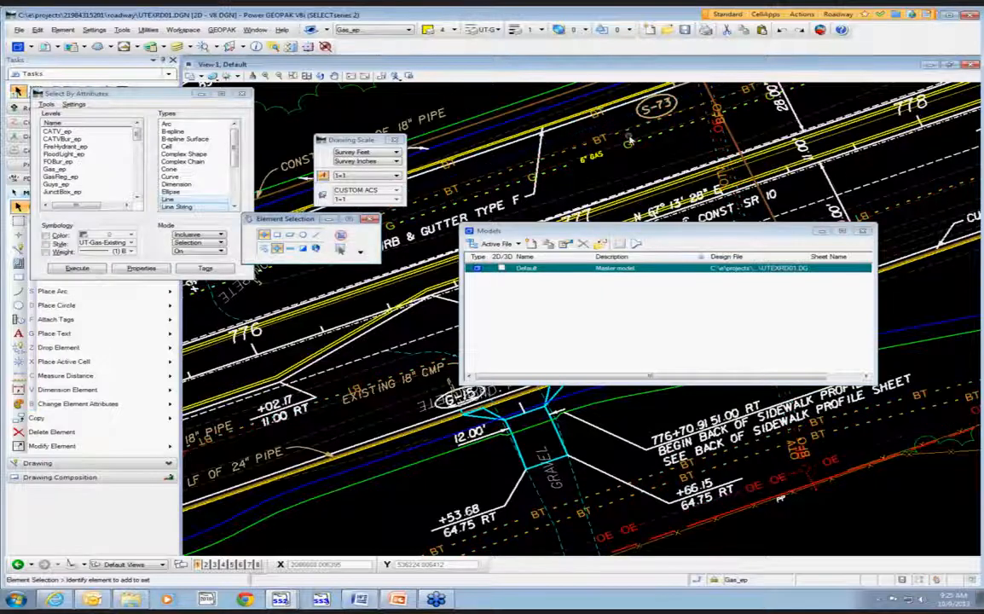
# Step: Set the Default model's annotation scale to 1"=40' in its model properties
pyautogui.scroll(-3, 546, 137)
pyautogui.moveTo(600, 231); pyautogui.dragTo(770, 406)
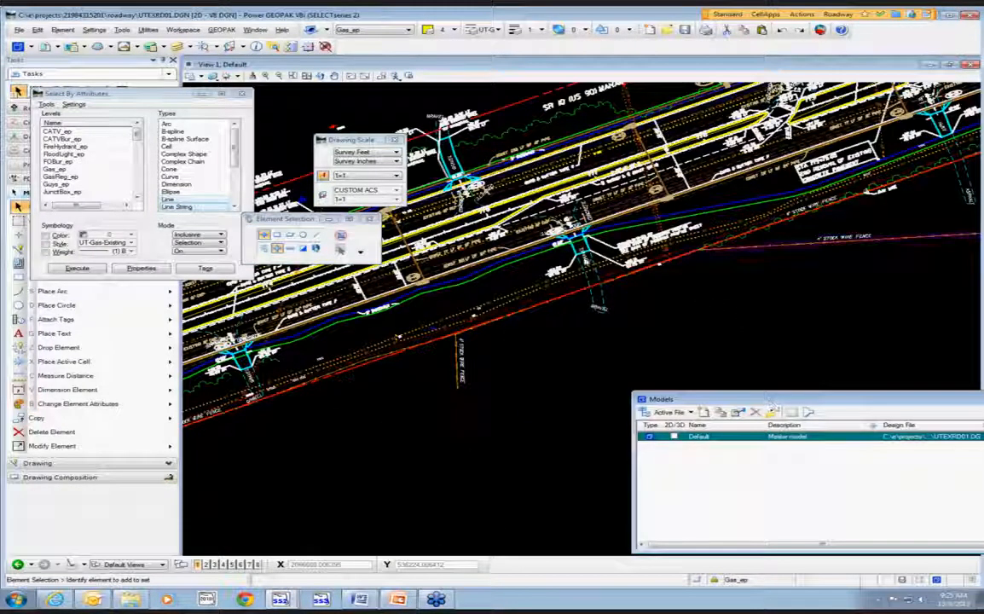
pyautogui.click(19, 47)
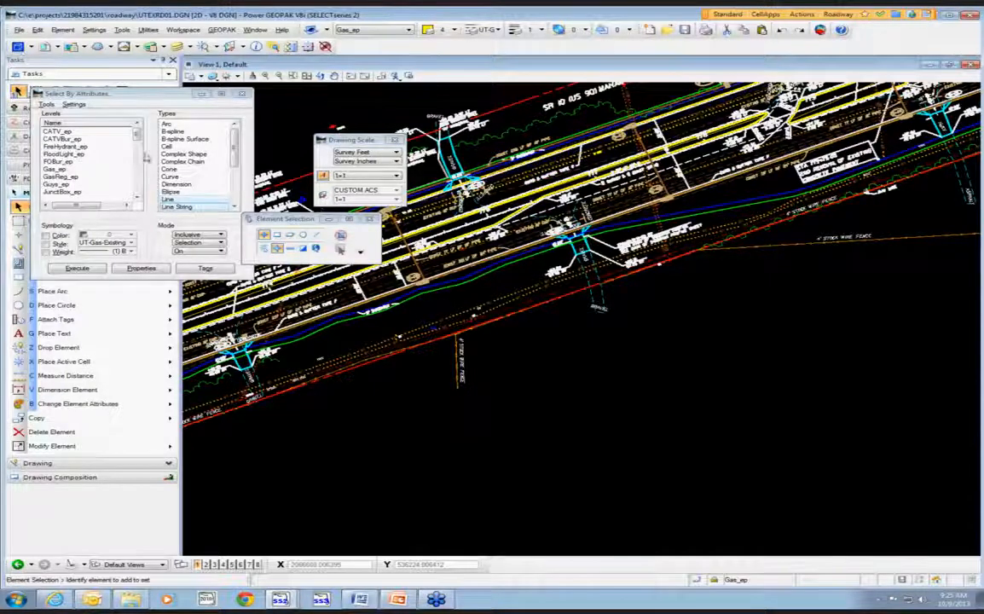
pyautogui.click(18, 47)
pyautogui.moveTo(673, 398); pyautogui.dragTo(565, 333)
pyautogui.click(630, 347)
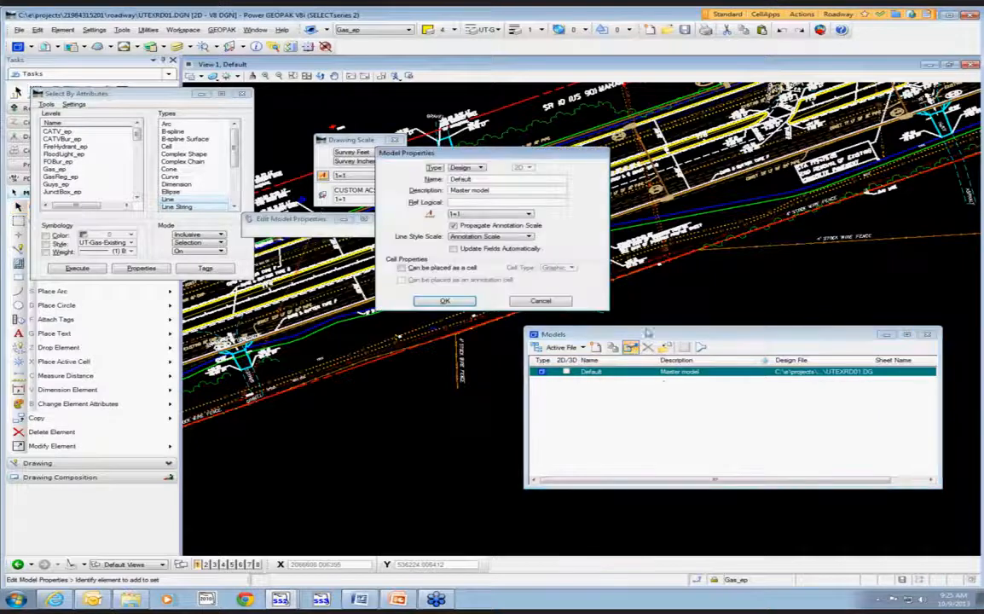
pyautogui.click(490, 214)
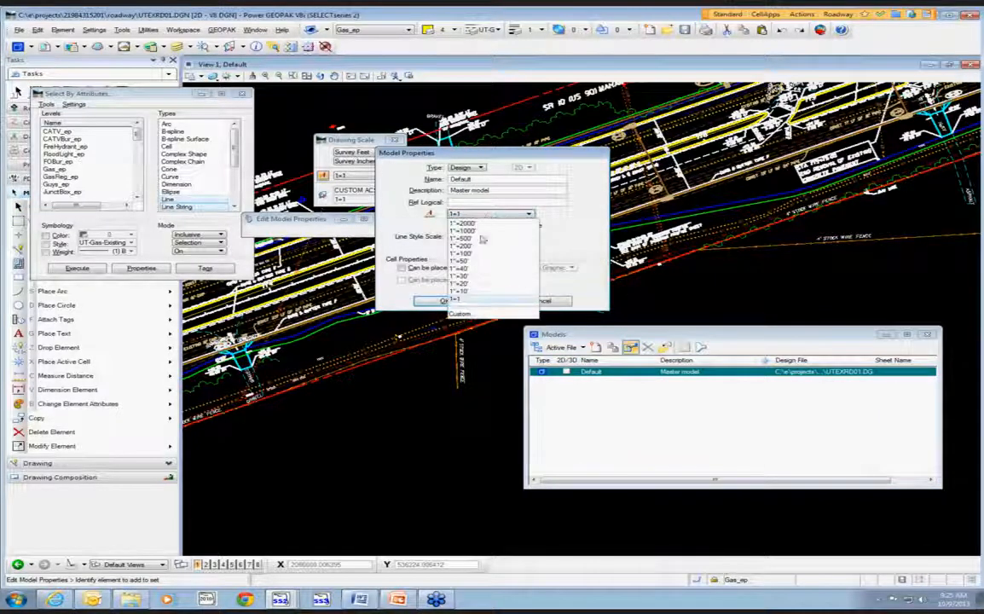
pyautogui.click(504, 275)
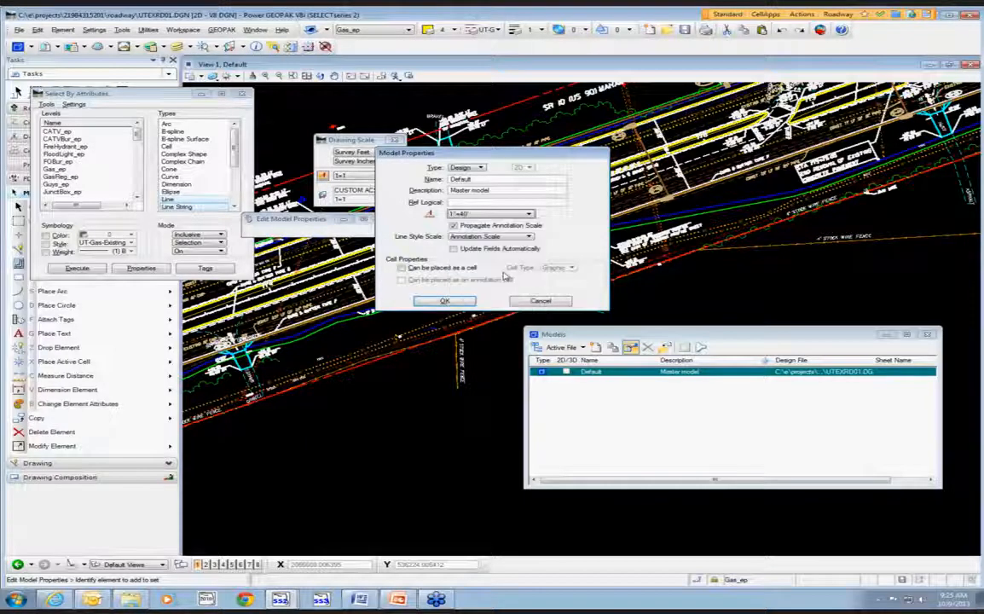
pyautogui.click(445, 301)
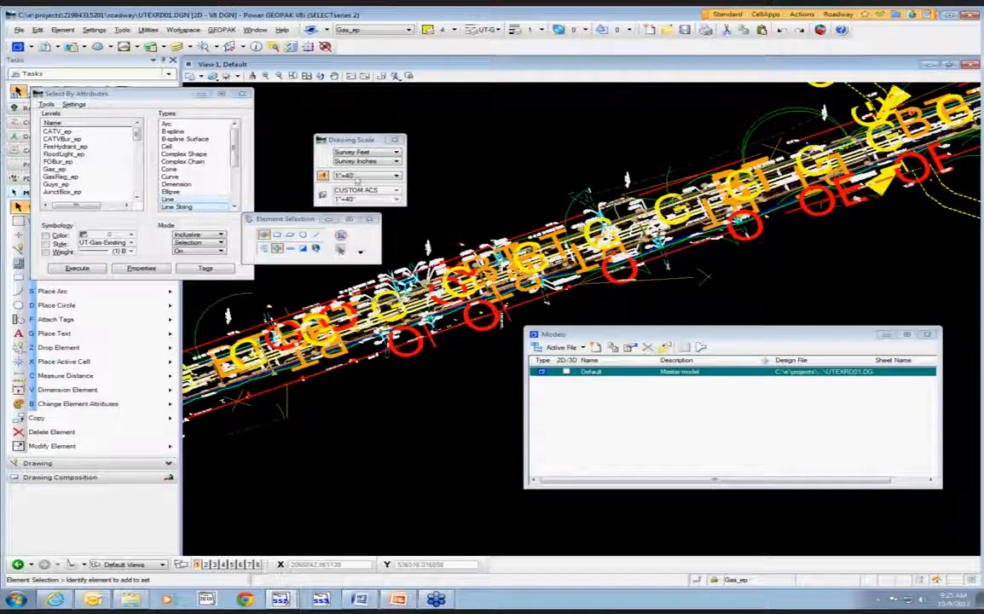
# Step: Run the Set Custom Linestyles Scale to 1 utility on the utility lines
pyautogui.click(797, 15)
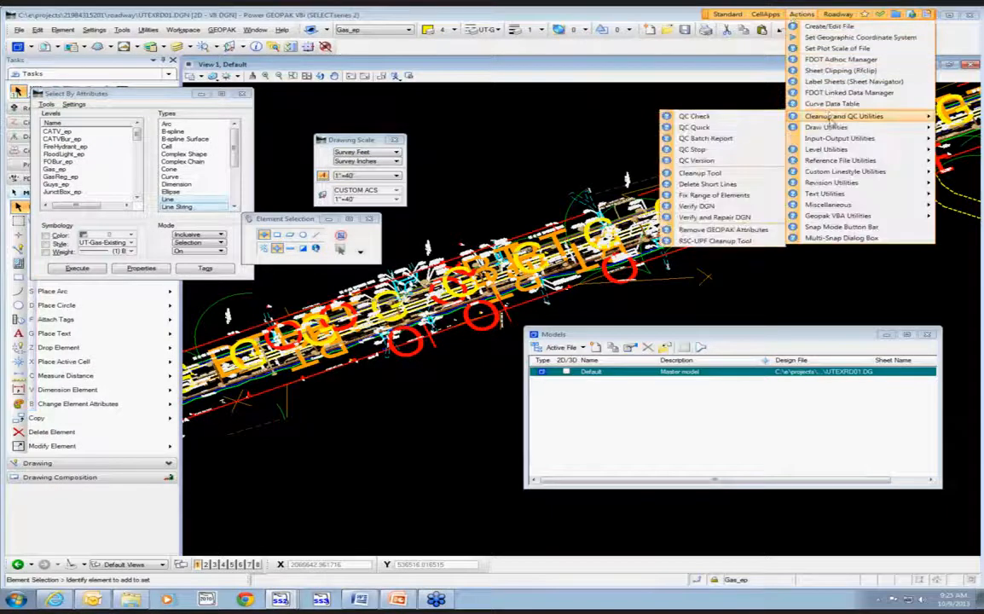
pyautogui.moveTo(844, 171)
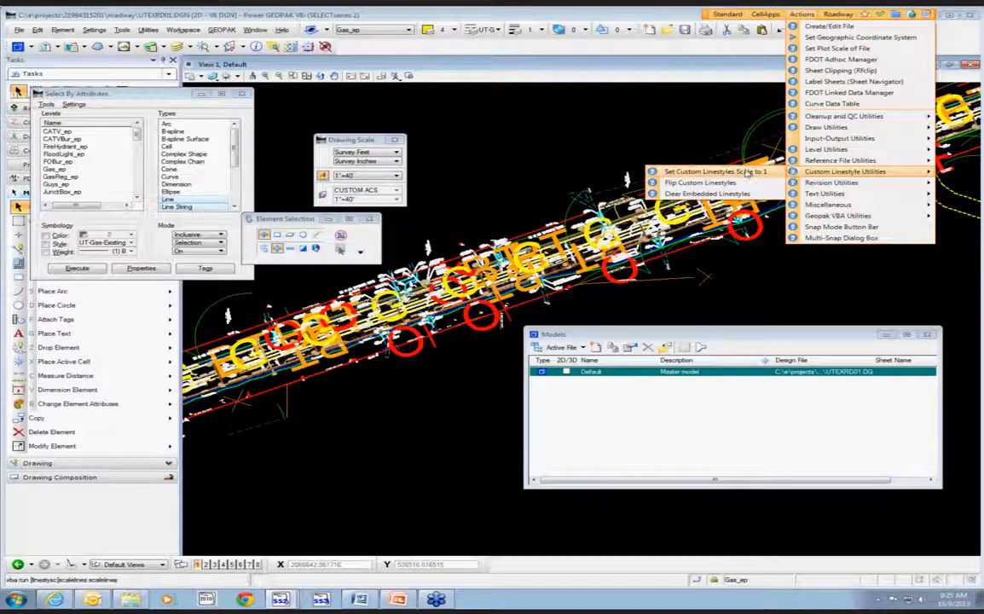
pyautogui.click(668, 172)
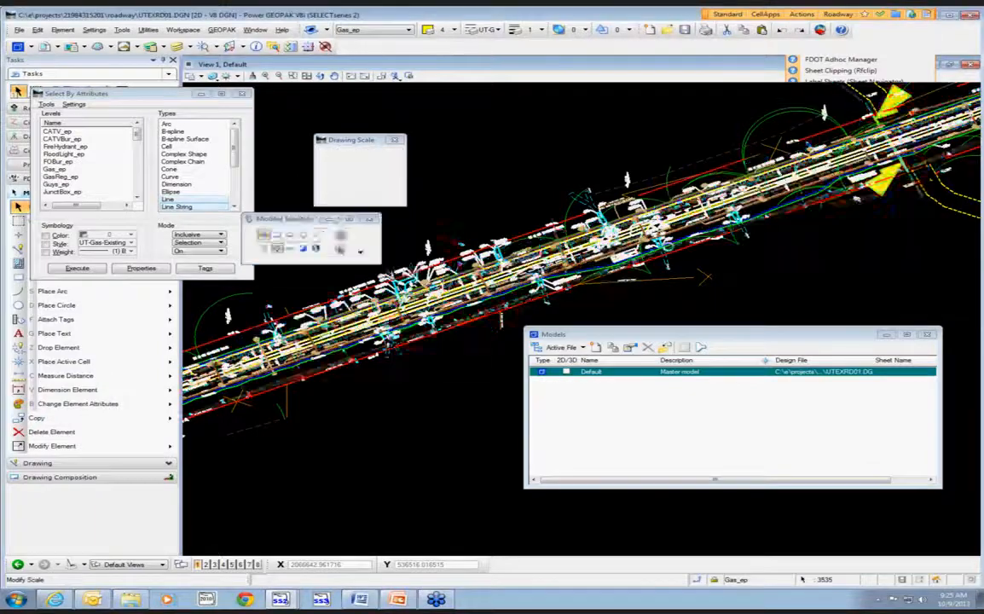
pyautogui.scroll(5, 484, 361)
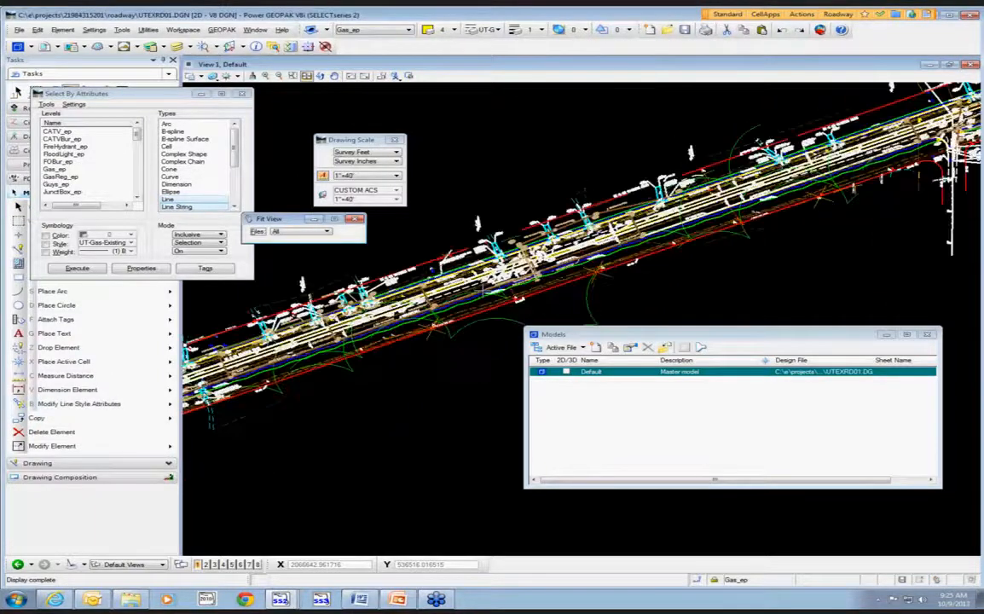
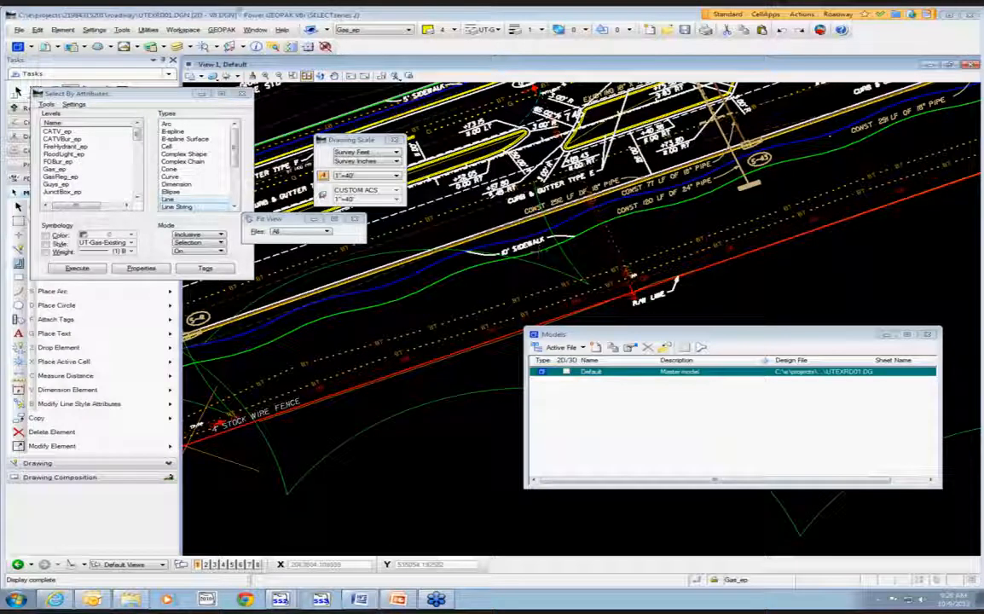
# Step: Open the Plan View Labeler beside the drawing and check its style scale, leaving the scale unmodified
pyautogui.click(221, 29)
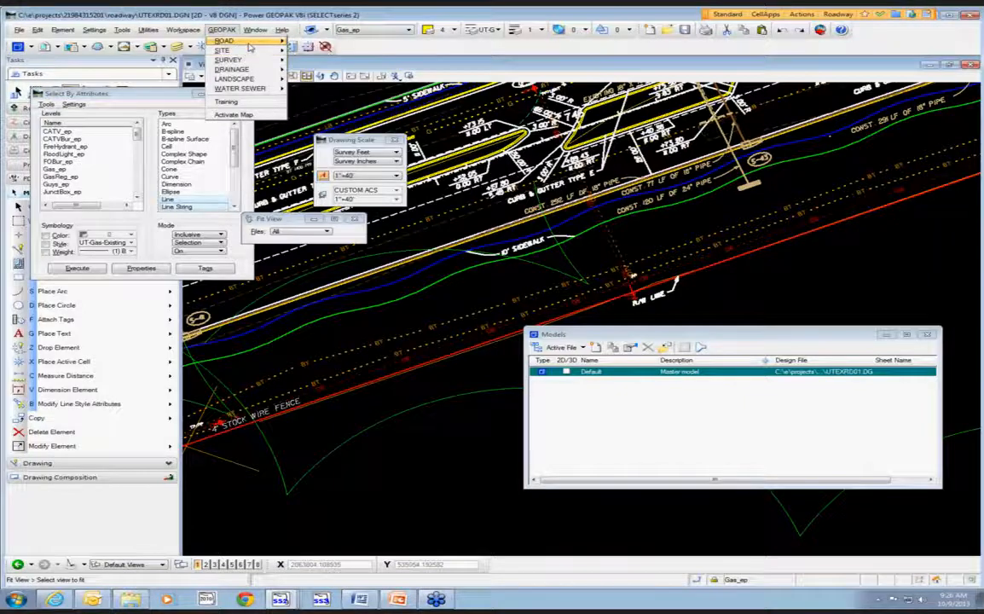
pyautogui.moveTo(225, 40)
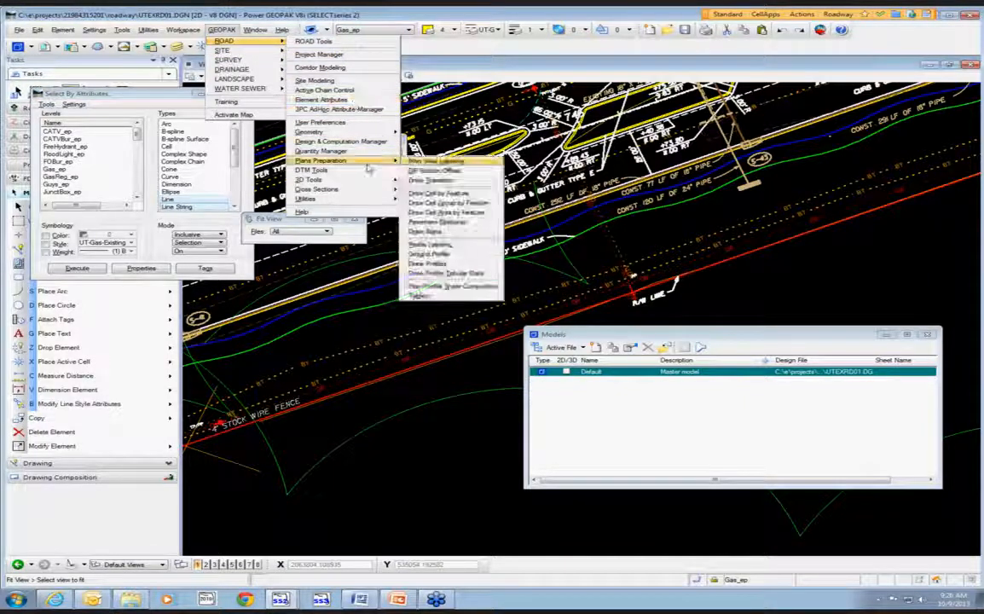
pyautogui.moveTo(373, 161)
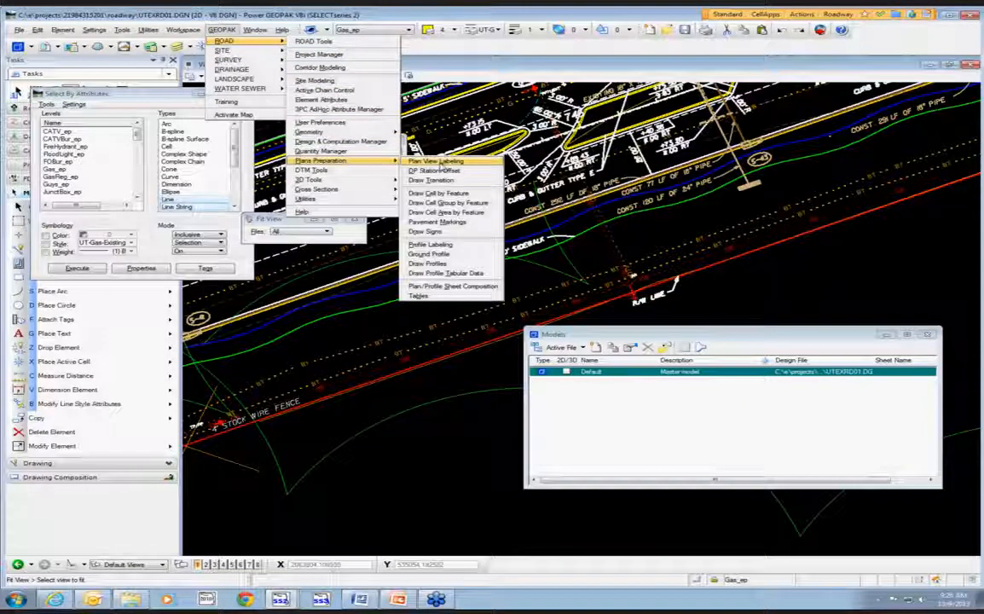
pyautogui.click(440, 161)
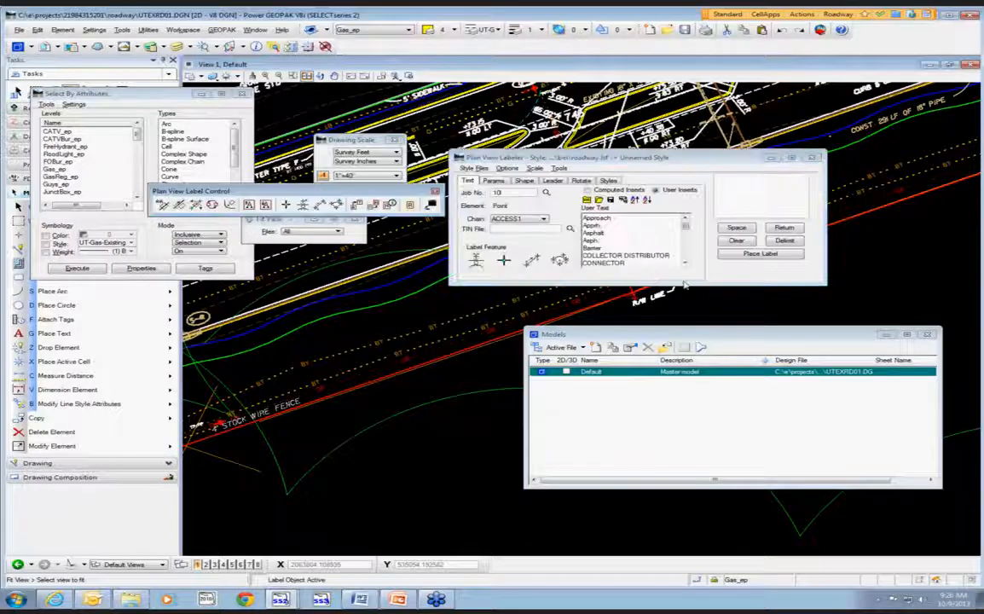
pyautogui.moveTo(554, 158); pyautogui.dragTo(585, 218)
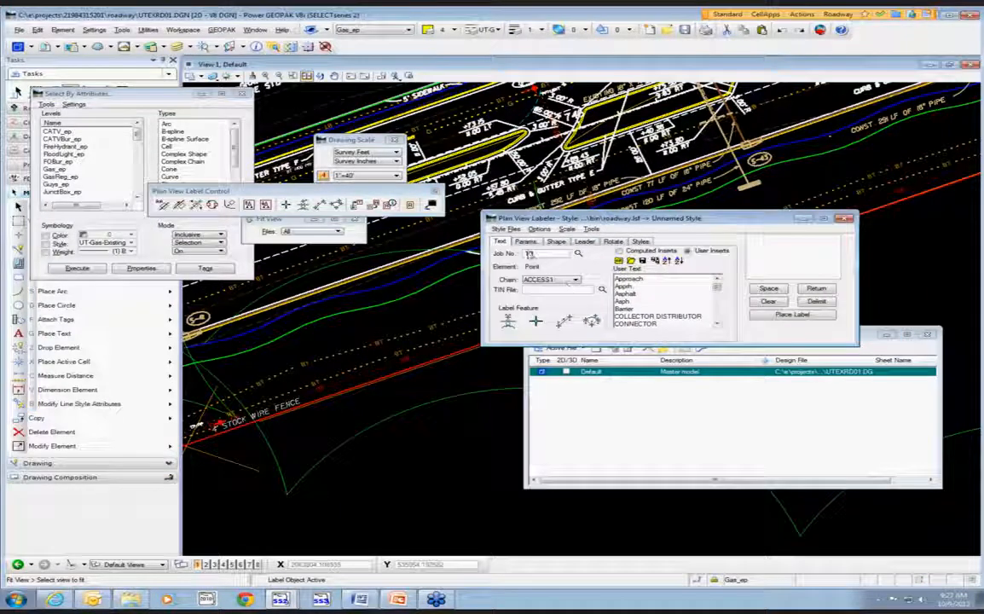
pyautogui.click(567, 228)
pyautogui.click(576, 242)
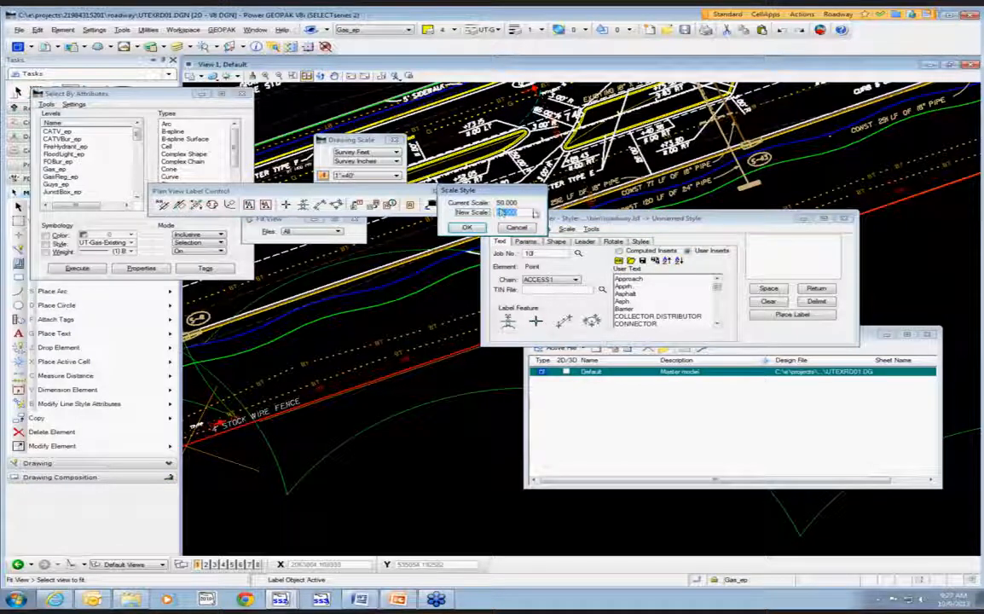
pyautogui.click(525, 228)
# Step: Set the text height and width of the label's text preferences to 0.070
pyautogui.click(526, 242)
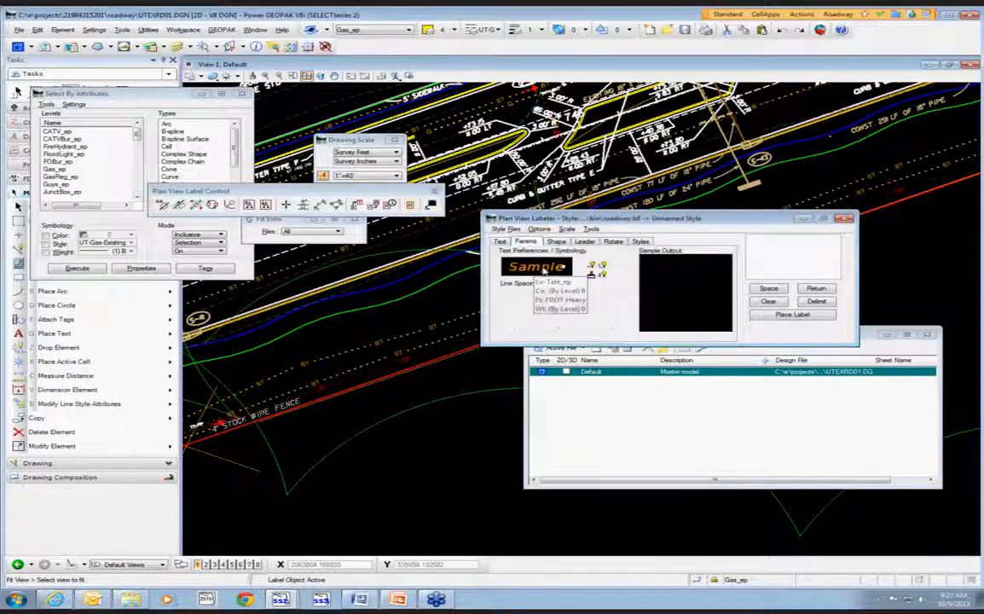
pyautogui.click(531, 273)
pyautogui.doubleClick(471, 236)
pyautogui.press('BackSpace')
pyautogui.write('0.070')
pyautogui.press('Tab')
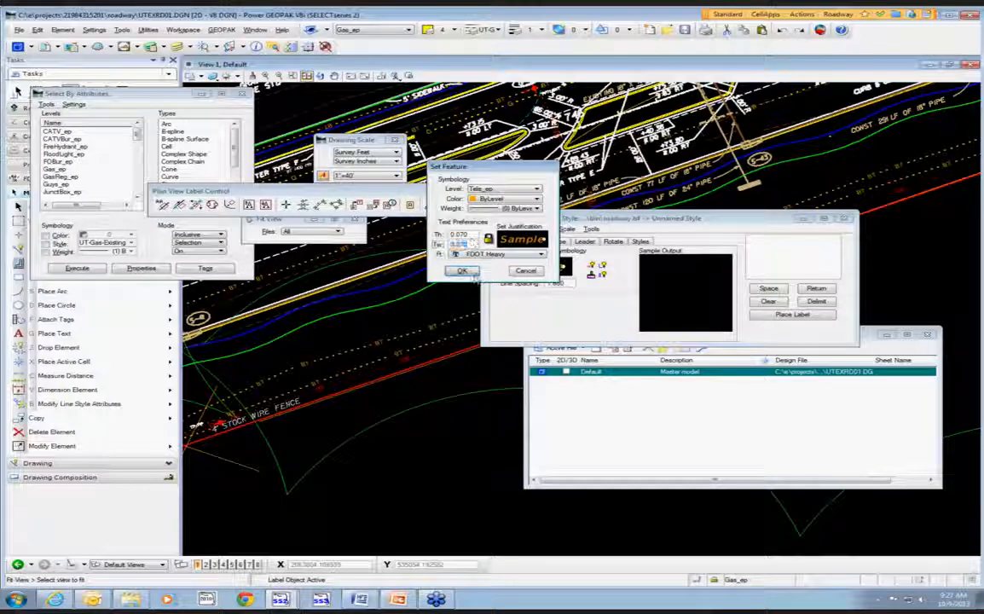
pyautogui.press('Return')
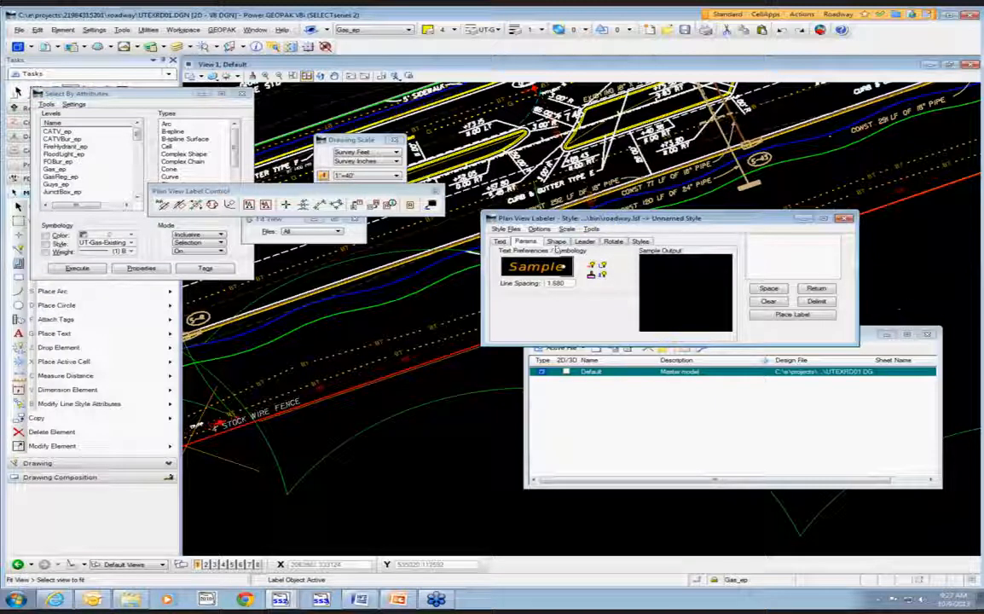
# Step: Enter "Text" as the label's content and start placing the label
pyautogui.click(557, 242)
pyautogui.click(528, 242)
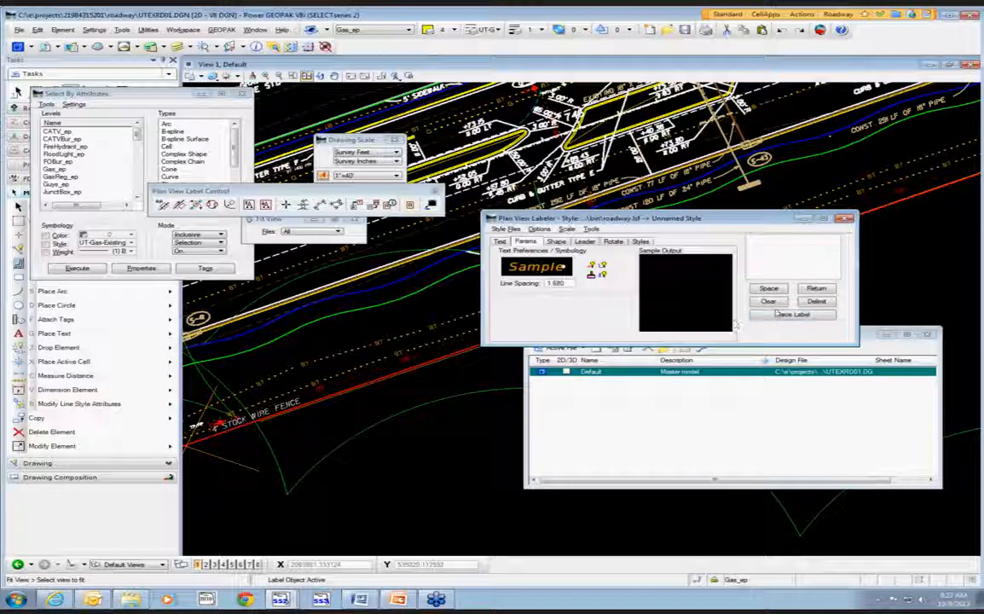
pyautogui.click(774, 268)
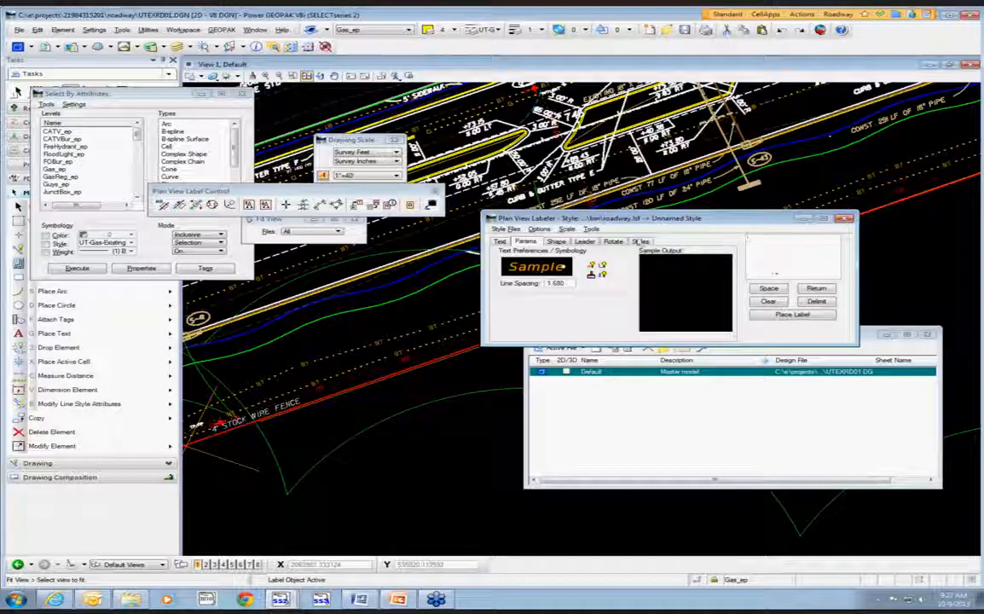
pyautogui.click(499, 242)
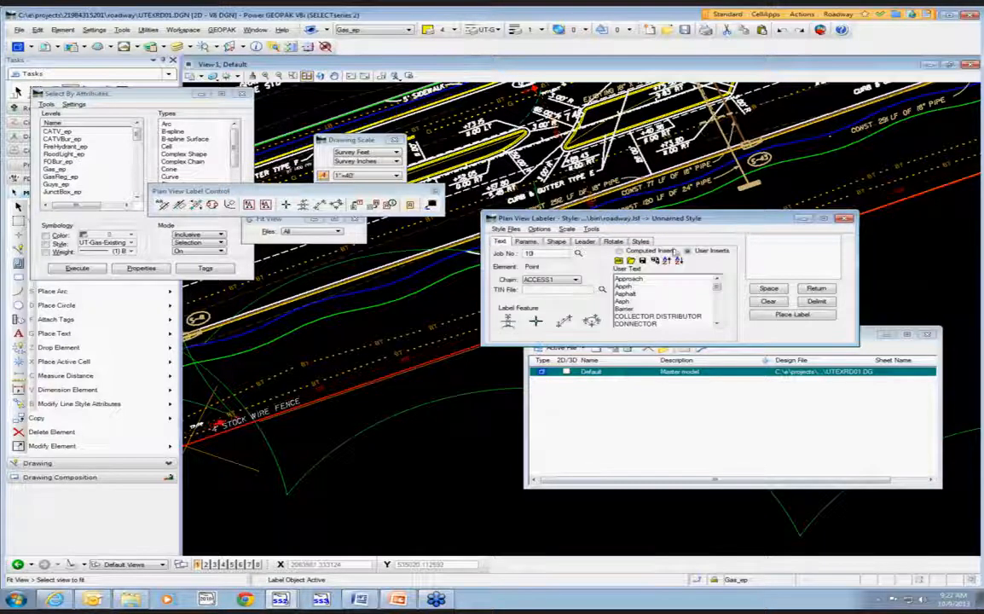
pyautogui.click(785, 265)
pyautogui.write('Test')
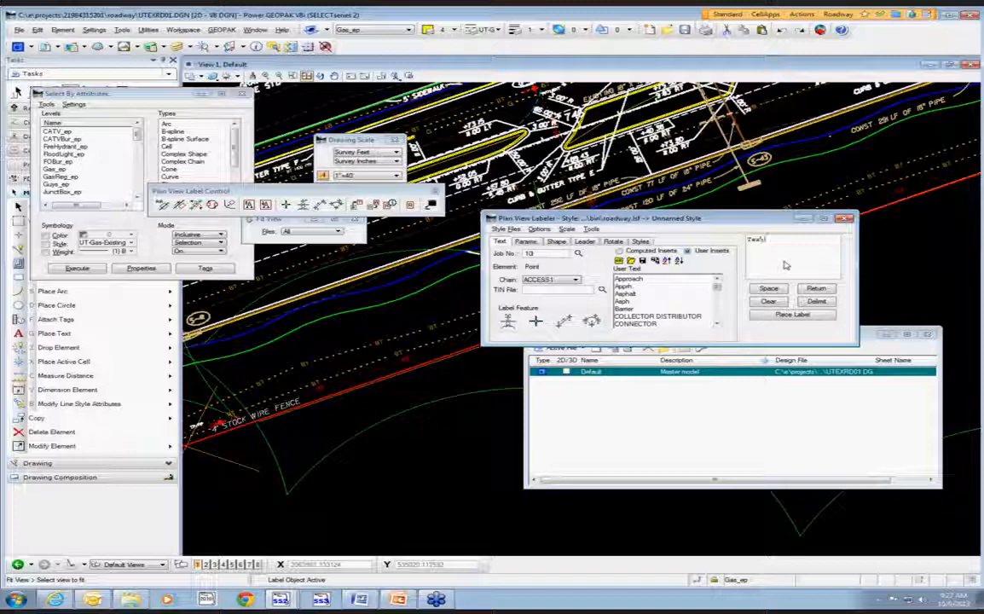
pyautogui.click(791, 315)
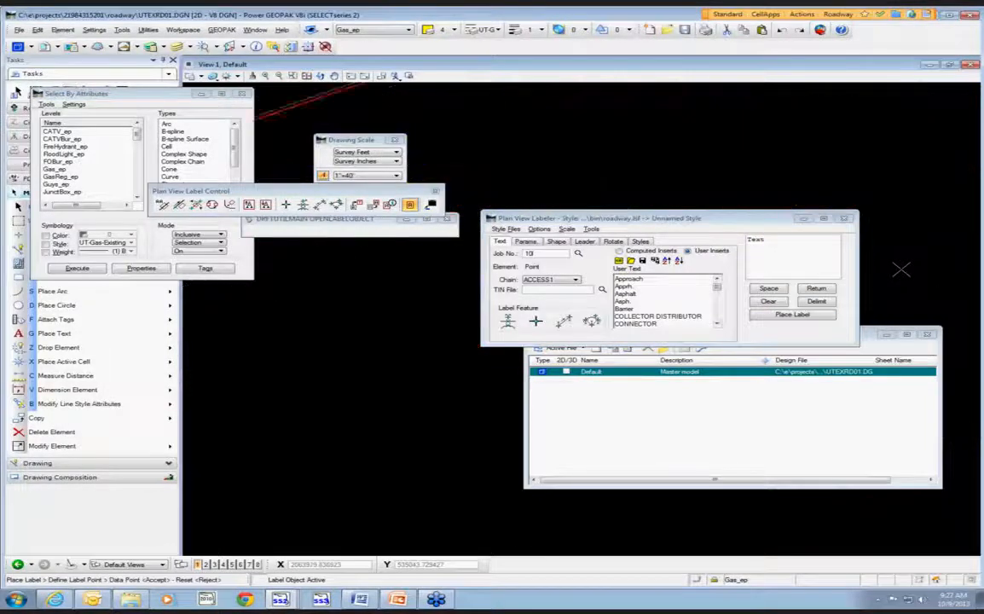
pyautogui.click(566, 229)
pyautogui.click(566, 240)
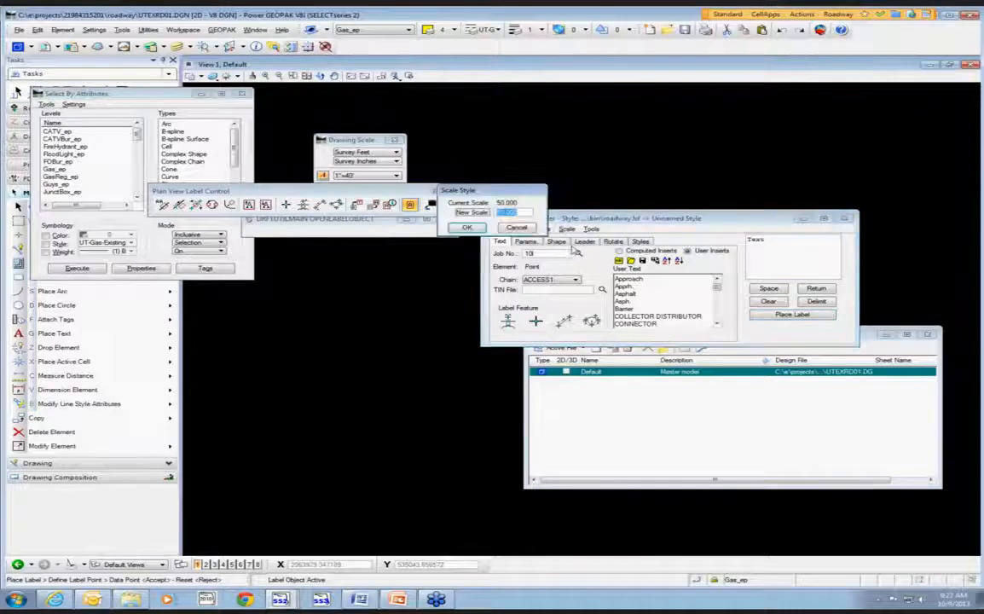
pyautogui.write('1')
pyautogui.click(516, 228)
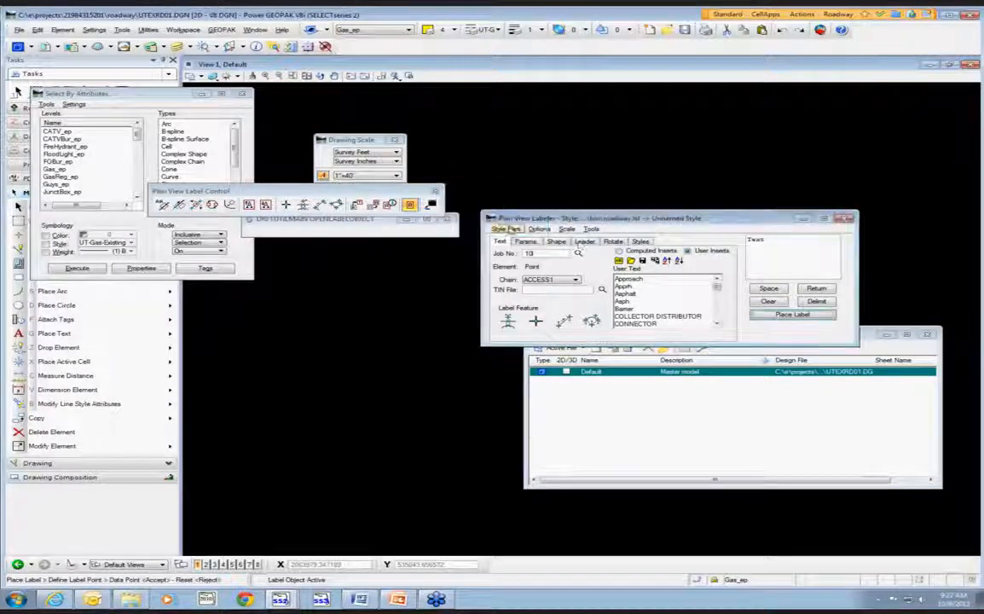
# Step: Place the "Text" label in an empty area of the drawing
pyautogui.scroll(-3, 627, 138)
pyautogui.scroll(6, 583, 147)
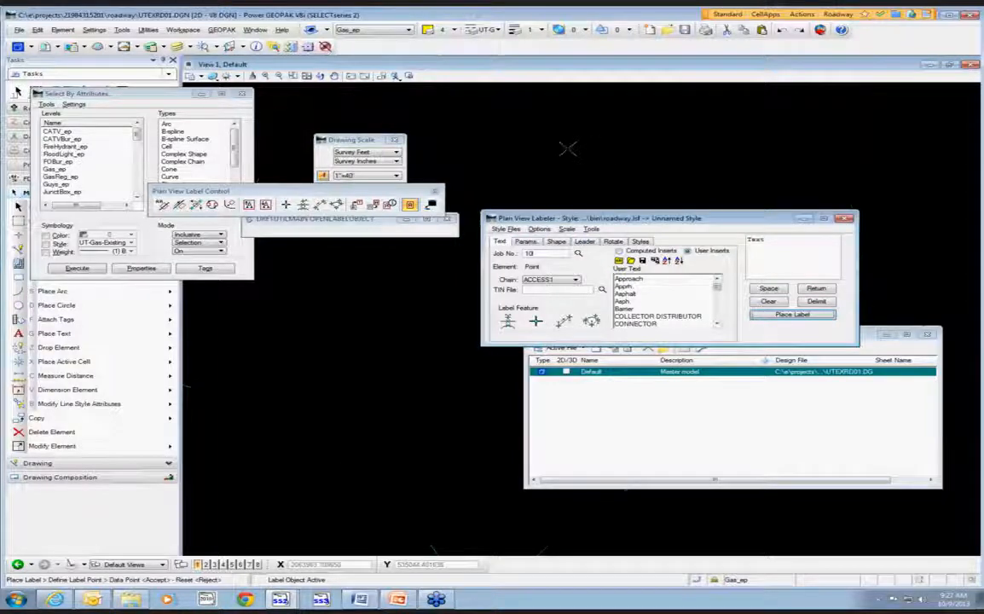
pyautogui.scroll(-3, 571, 149)
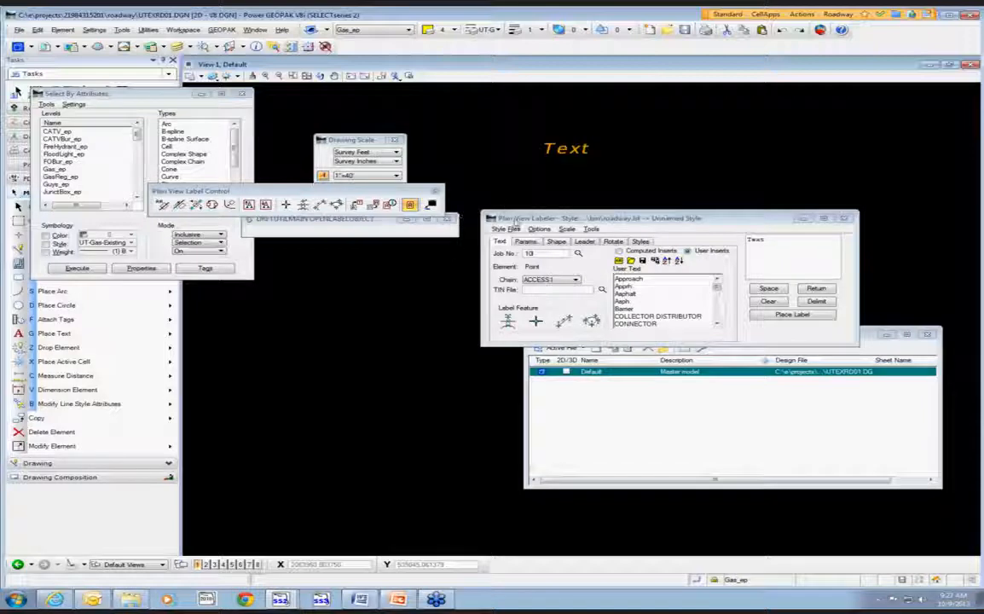
# Step: Test the placed label with an annotation scale of 1"=30', ending with the scale set to 1"=50'
pyautogui.click(358, 176)
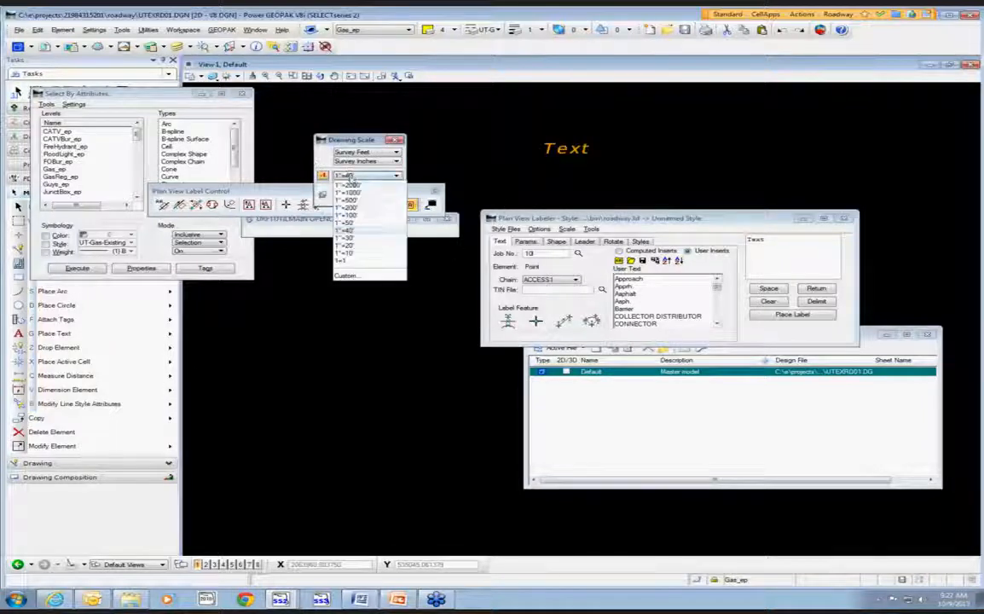
pyautogui.click(356, 237)
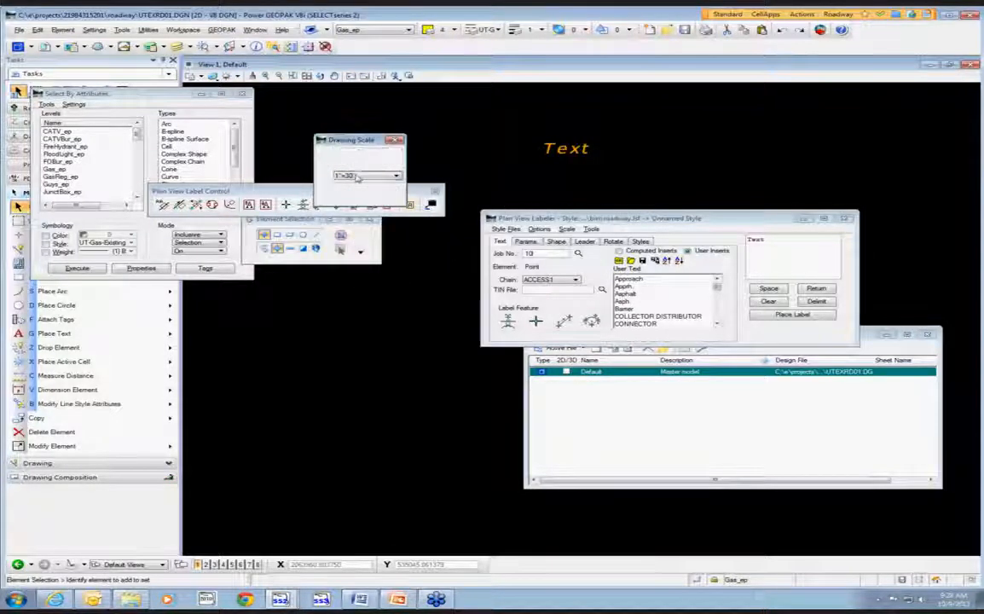
pyautogui.click(358, 177)
pyautogui.click(356, 209)
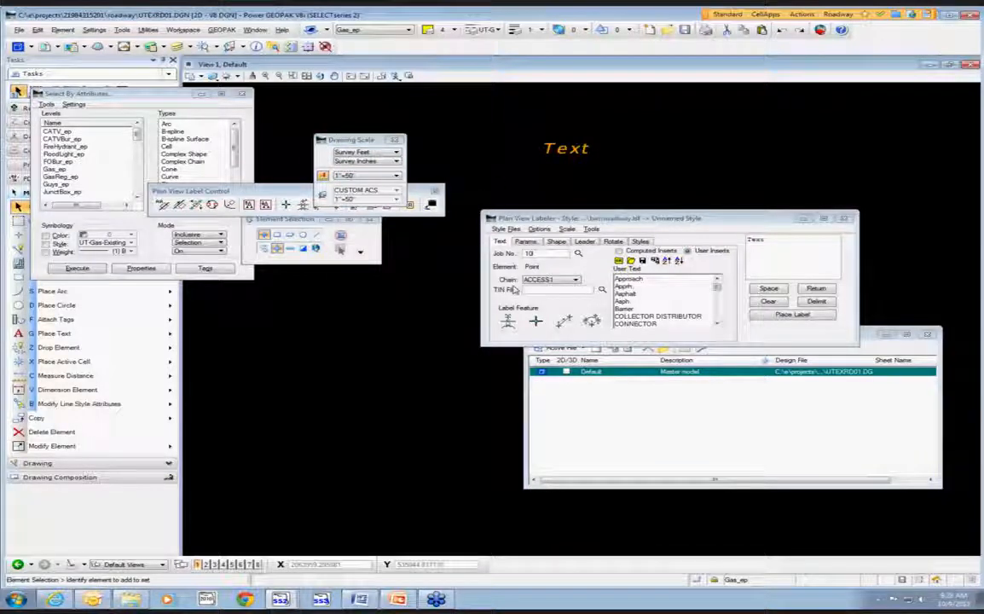
# Step: Delete the placed "Text" label from the drawing and bring the roadway utilities back into sight
pyautogui.click(51, 431)
pyautogui.click(554, 152)
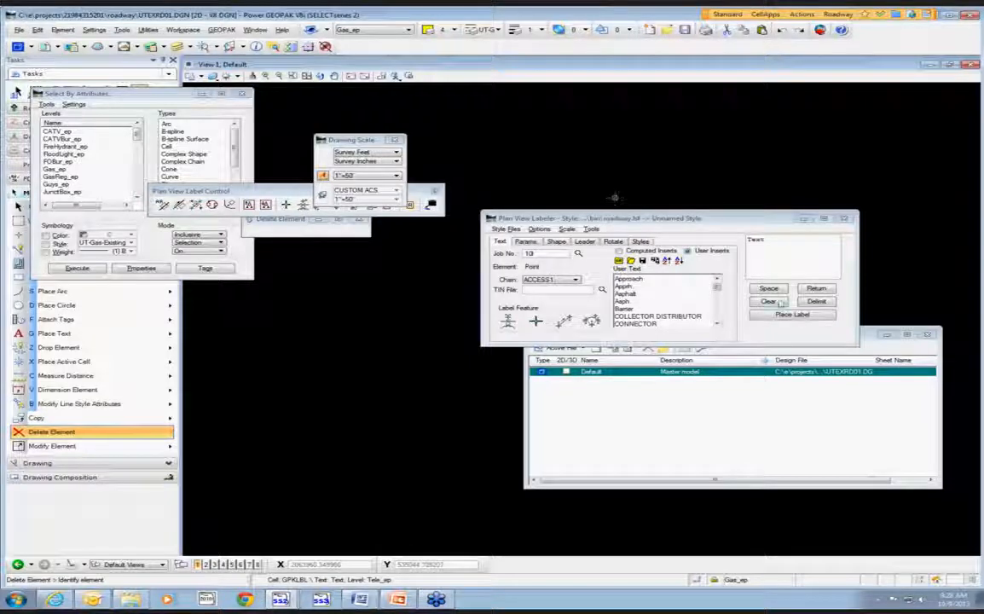
pyautogui.scroll(-5, 712, 154)
pyautogui.scroll(-3, 759, 179)
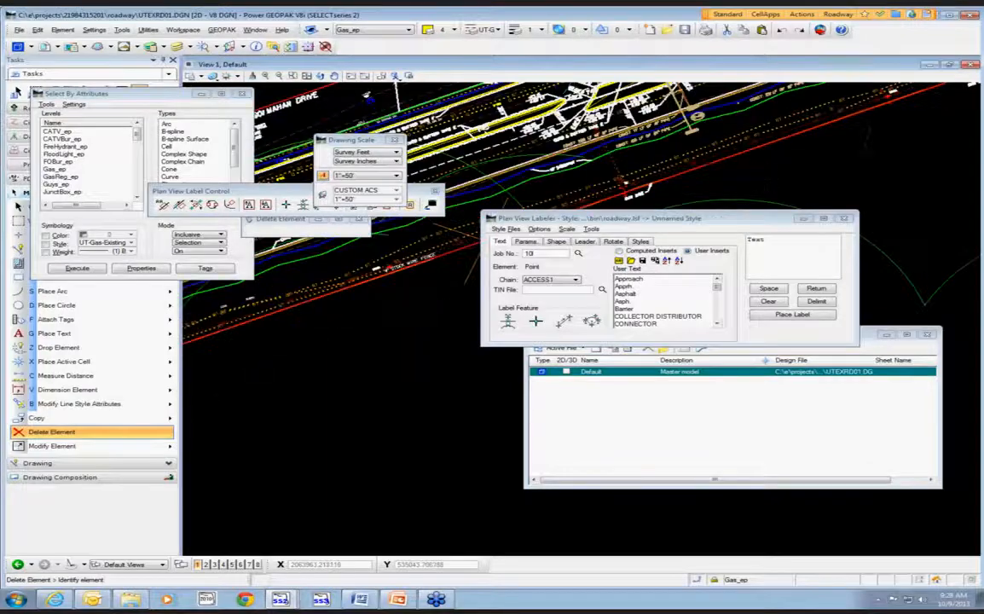
pyautogui.scroll(2, 693, 128)
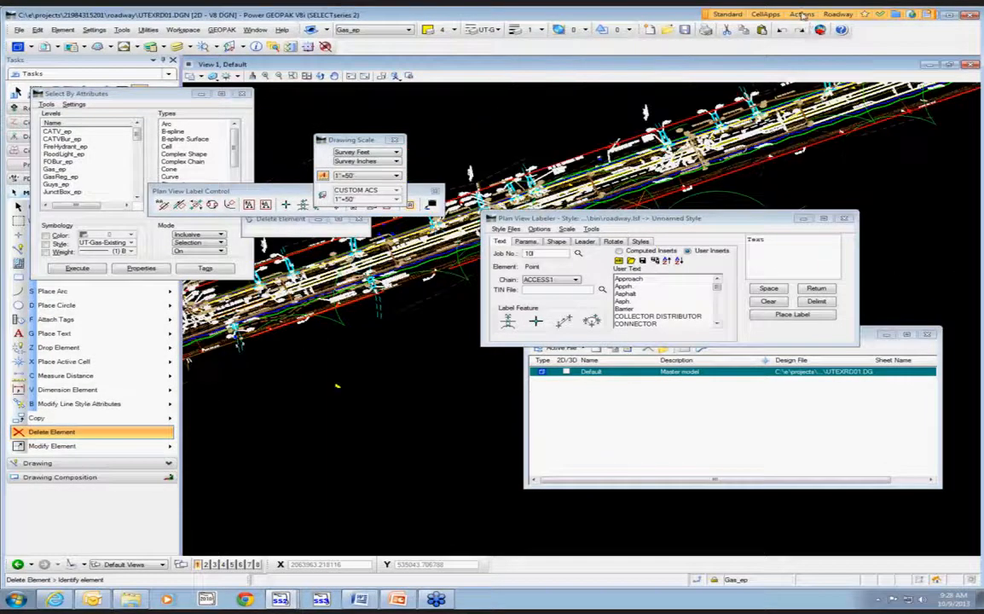
pyautogui.click(801, 15)
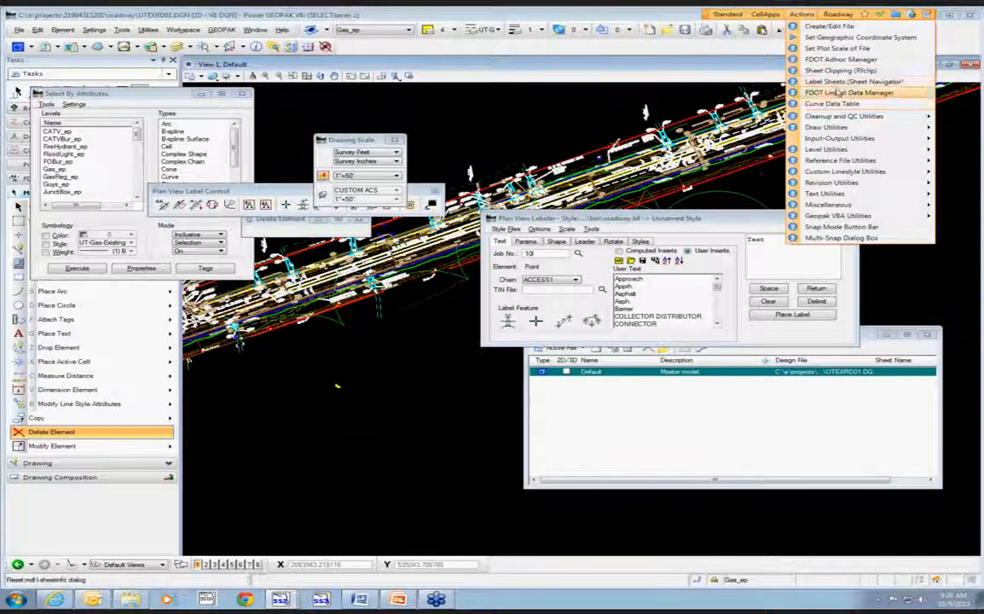
pyautogui.moveTo(866, 174)
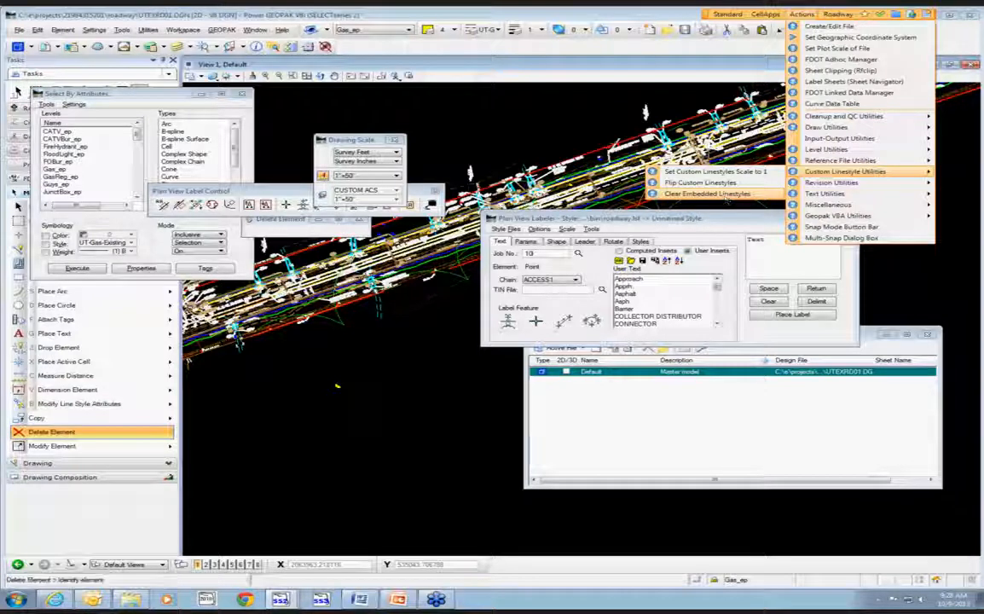
pyautogui.click(482, 71)
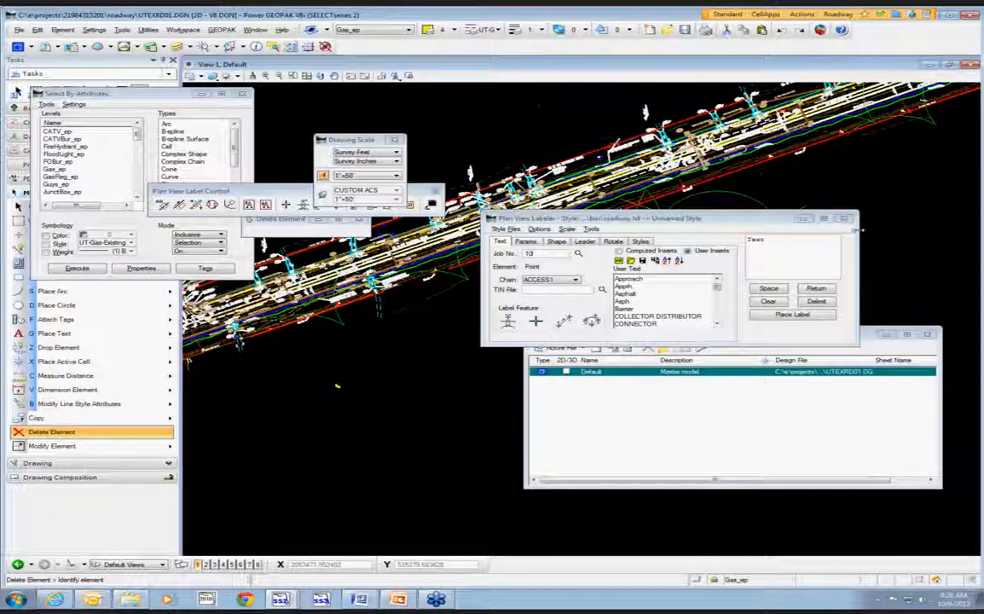
# Step: Close the Plan View Labeler, Models and Select By Attributes dialogs, allowing the attribute filter to continue, and clear the tool settings away from the roadway
pyautogui.click(843, 218)
pyautogui.click(929, 334)
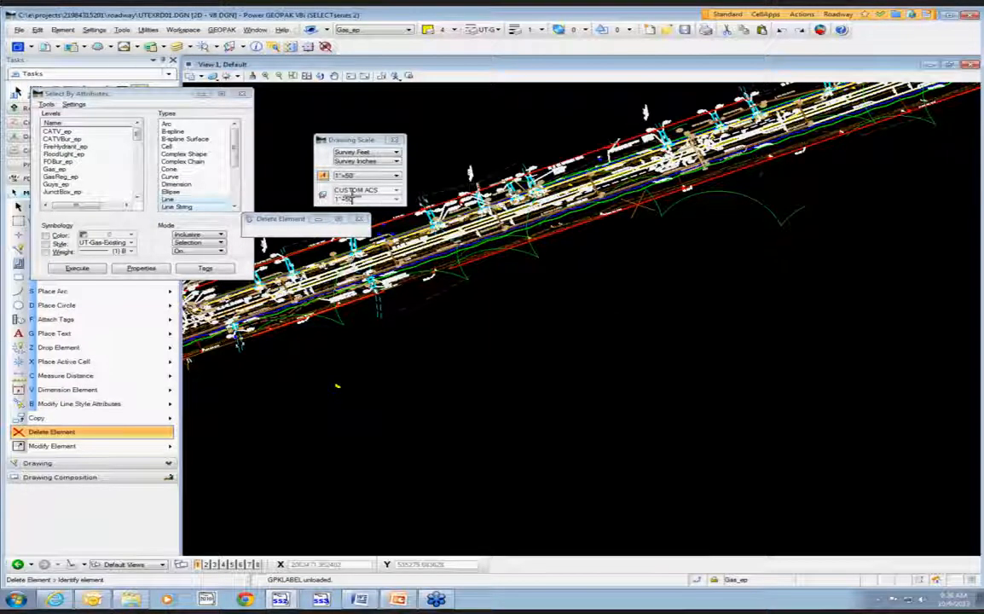
pyautogui.click(242, 93)
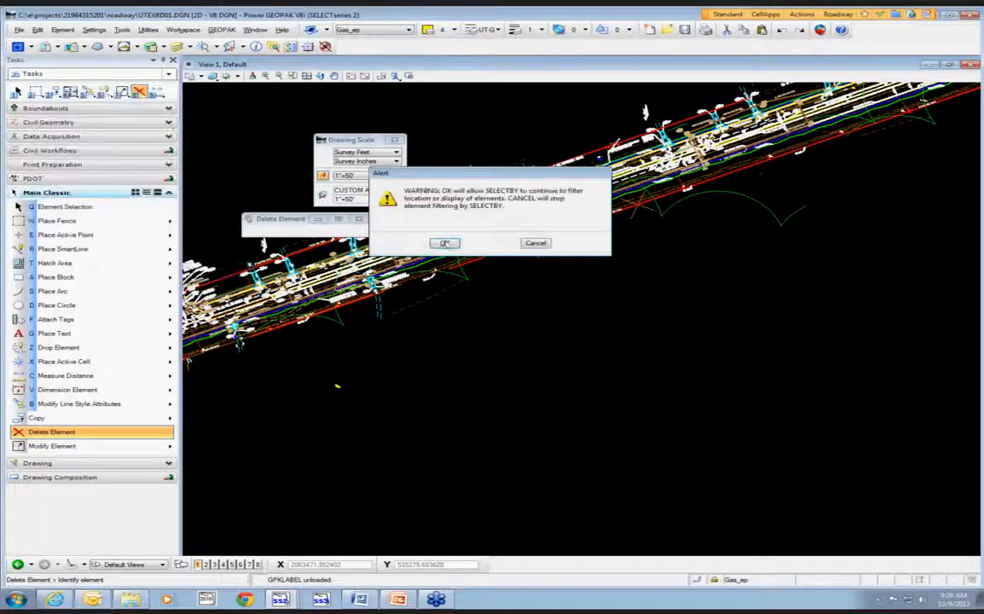
pyautogui.click(444, 242)
pyautogui.moveTo(297, 223); pyautogui.dragTo(688, 376)
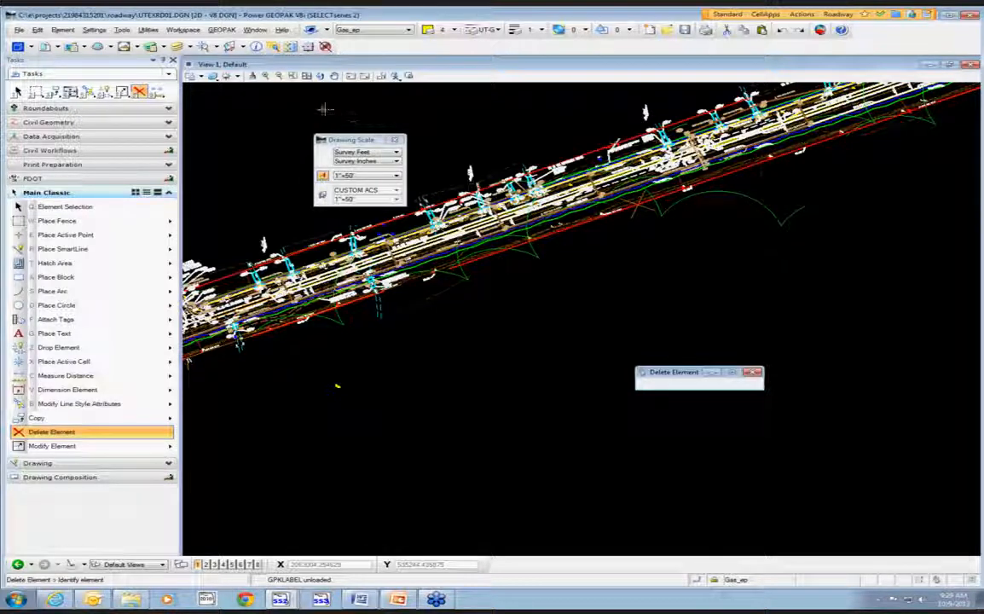
# Step: Start a batch process job and select DSGNRD01.dgn and rwdtrd01.dgn from the roadway folder as files to process
pyautogui.click(148, 30)
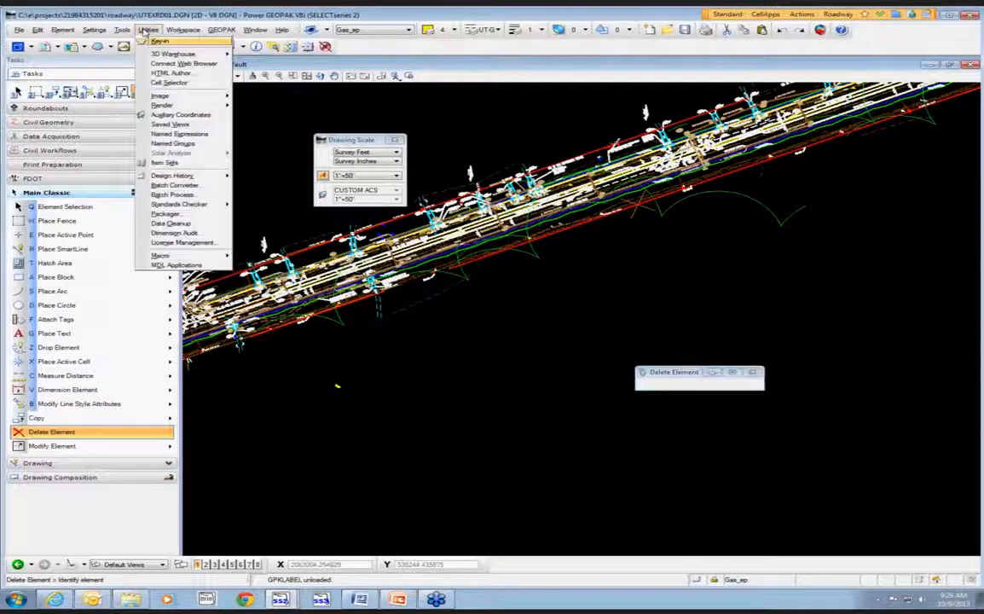
pyautogui.click(226, 196)
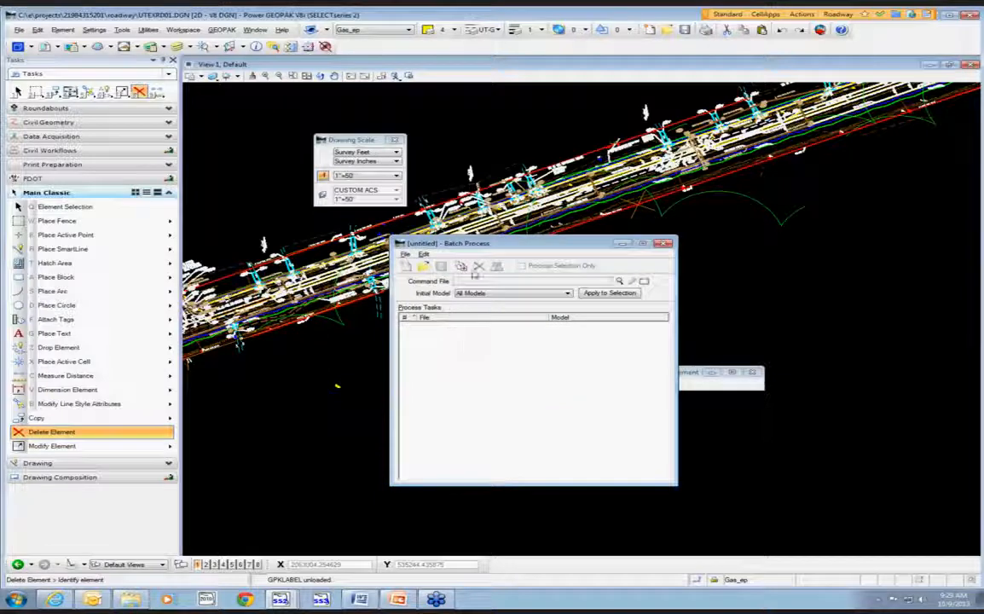
pyautogui.click(422, 265)
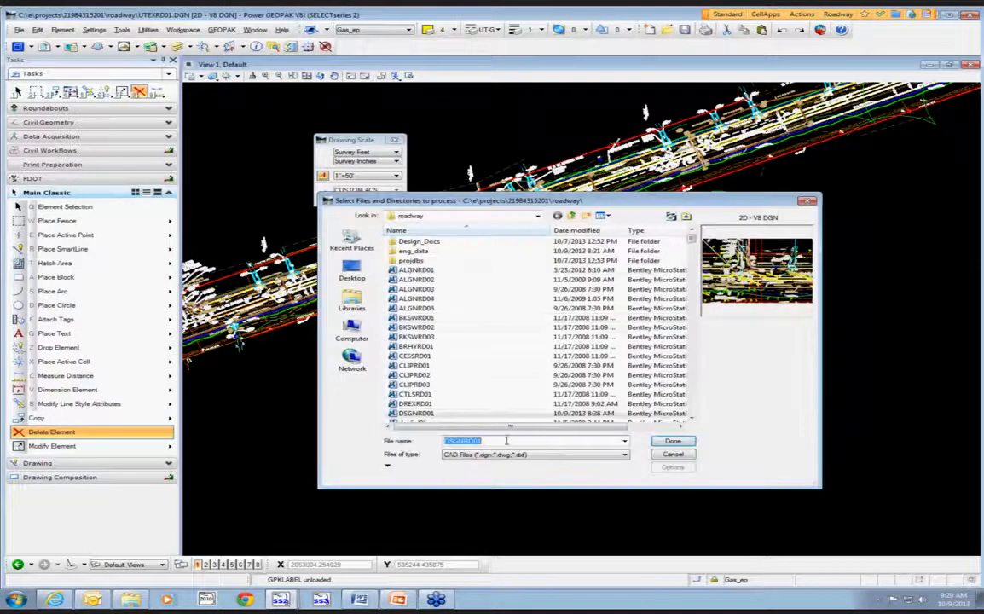
pyautogui.click(461, 366)
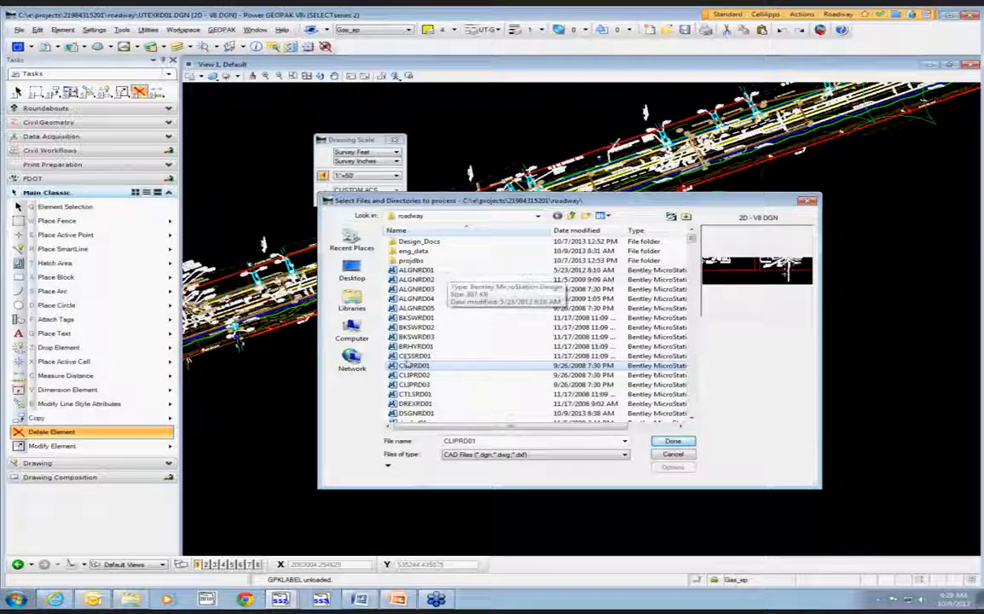
pyautogui.scroll(-3, 438, 358)
pyautogui.click(439, 327)
pyautogui.scroll(-10, 456, 371)
pyautogui.scroll(-10, 454, 374)
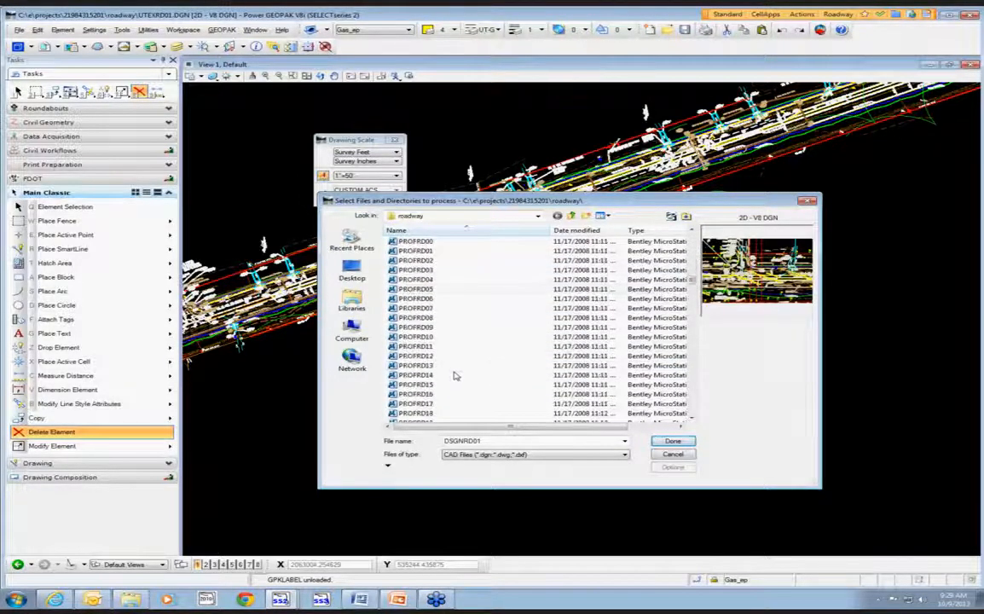
pyautogui.scroll(-10, 454, 377)
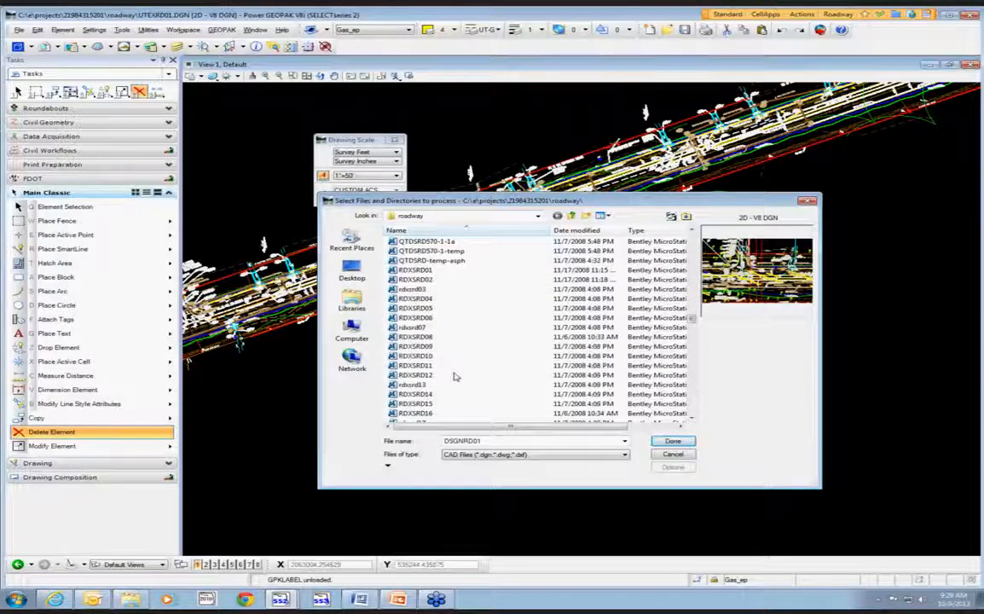
pyautogui.scroll(5, 454, 377)
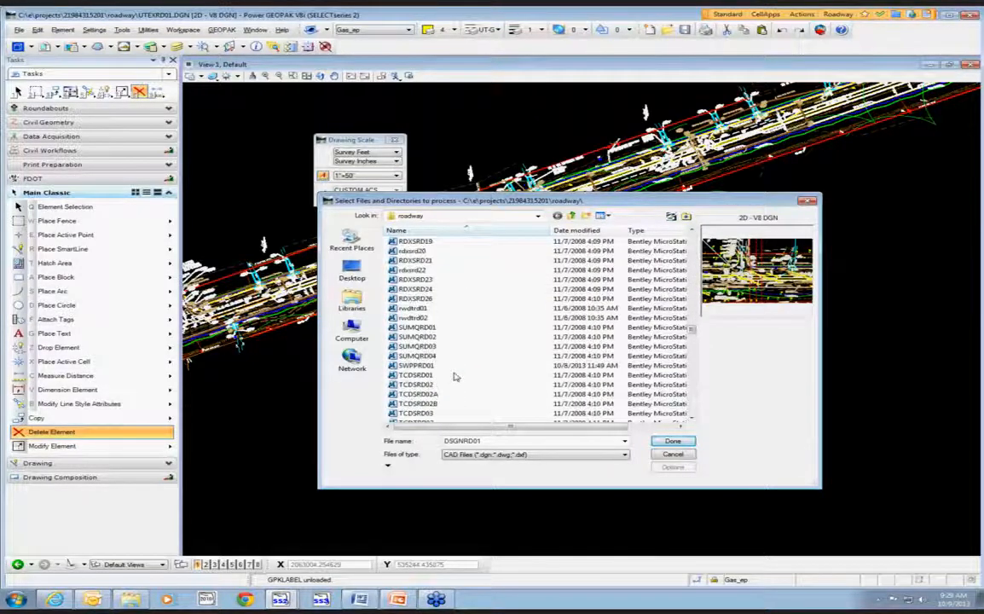
pyautogui.keyDown('ctrl'); pyautogui.click(423, 308); pyautogui.keyUp('ctrl')
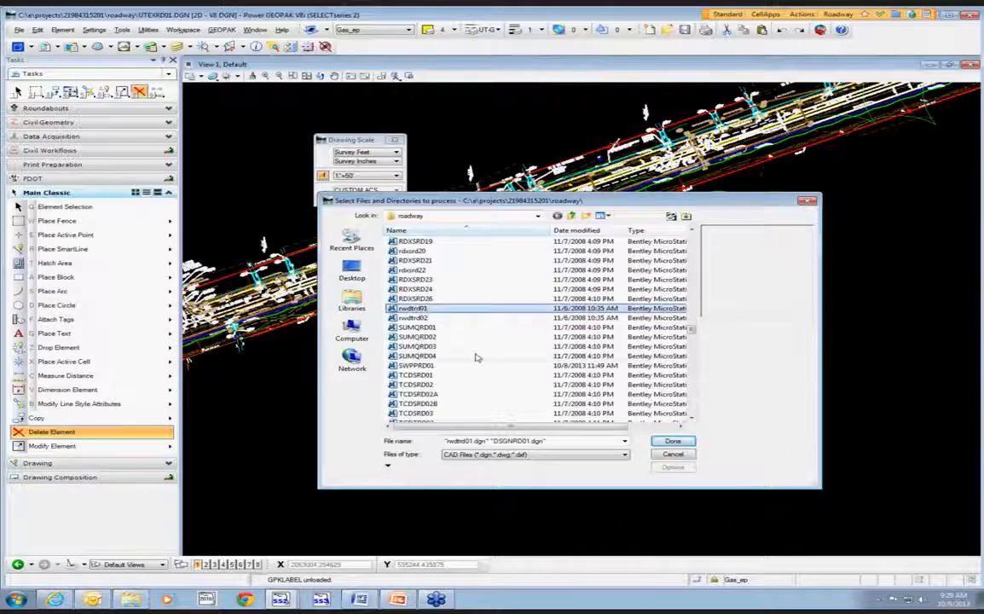
# Step: Add TOPORD01.DGN and UTEXRD03.DGN to the file selection and load all selected files as process tasks
pyautogui.scroll(-5, 474, 358)
pyautogui.scroll(-15, 477, 361)
pyautogui.scroll(-4, 475, 365)
pyautogui.keyDown('ctrl'); pyautogui.click(435, 299); pyautogui.keyUp('ctrl')
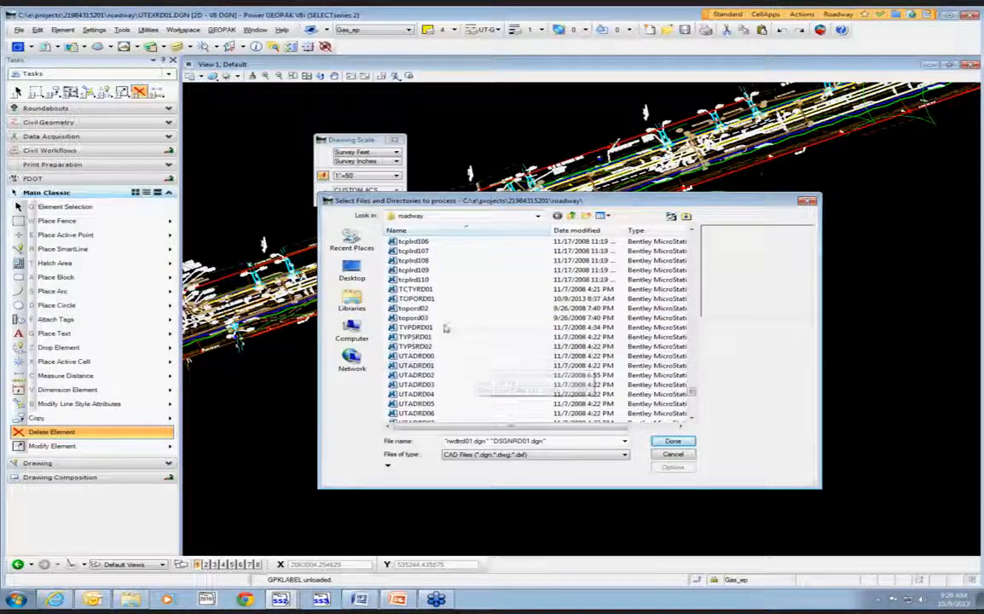
pyautogui.scroll(-11, 460, 337)
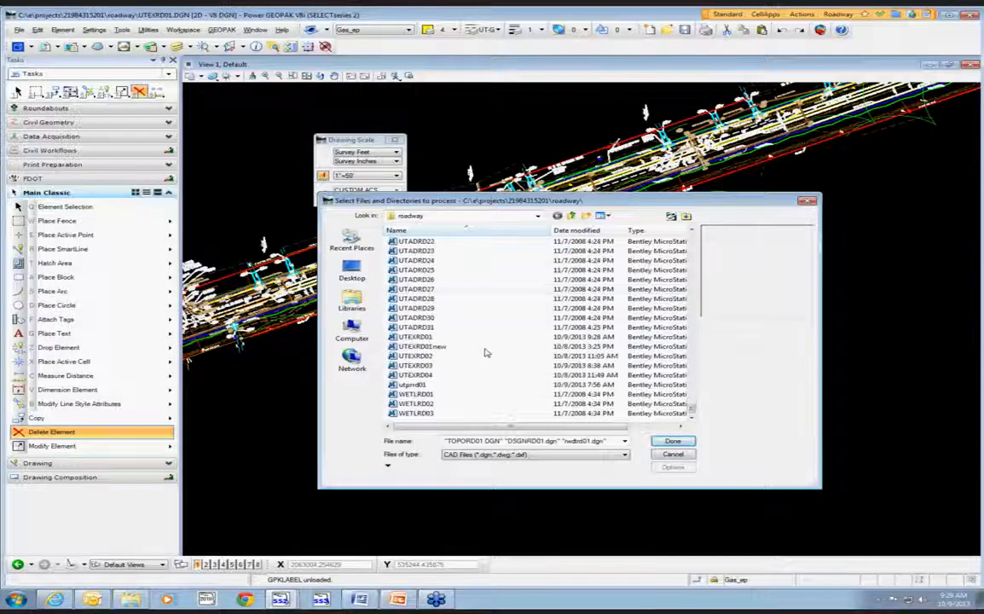
pyautogui.keyDown('ctrl'); pyautogui.click(417, 364); pyautogui.keyUp('ctrl')
pyautogui.click(673, 440)
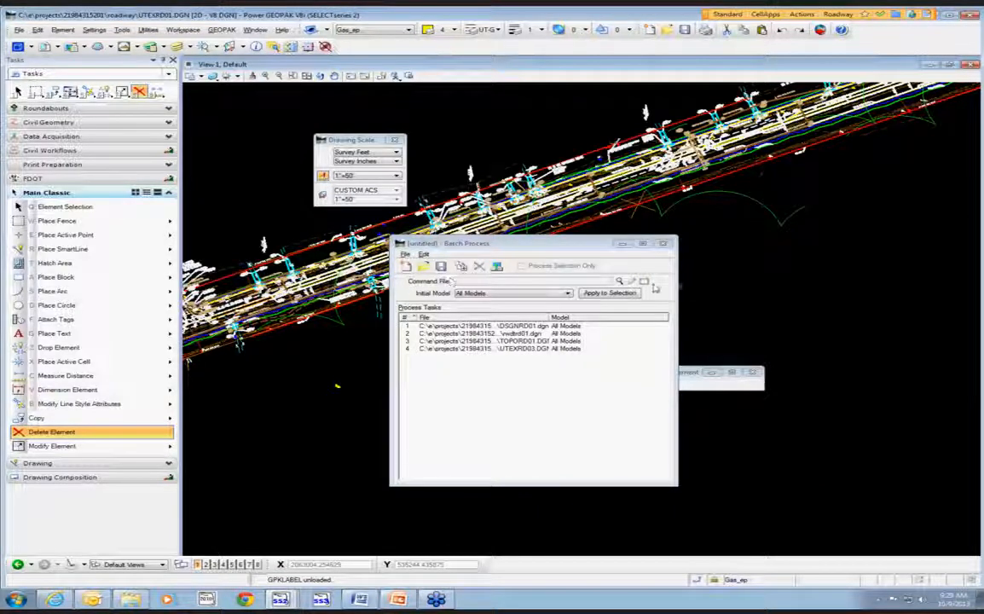
# Step: Assign the ConvertToAnnotationScale.txt command file to the batch job and process all listed files
pyautogui.click(619, 282)
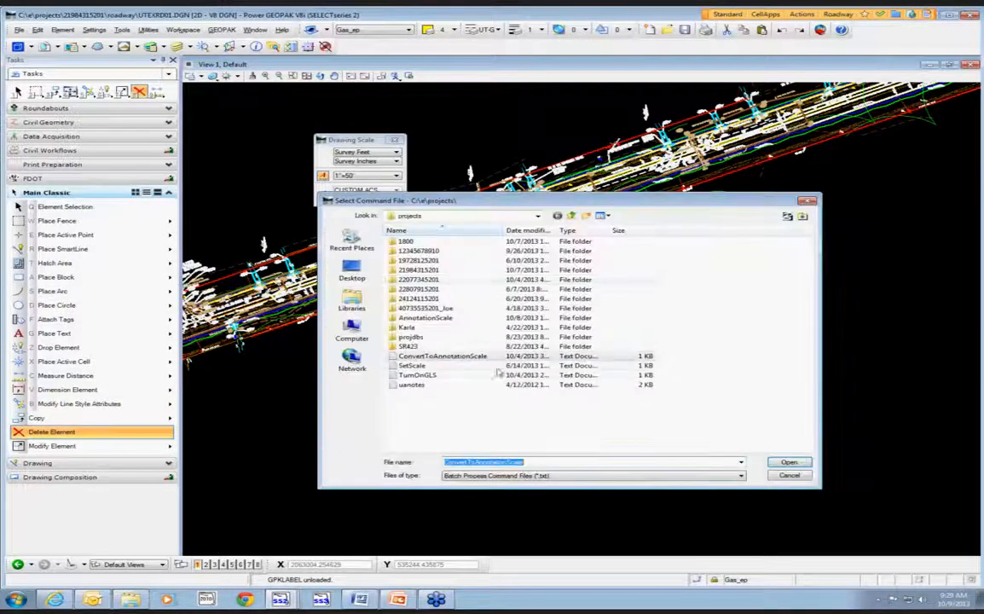
pyautogui.doubleClick(420, 360)
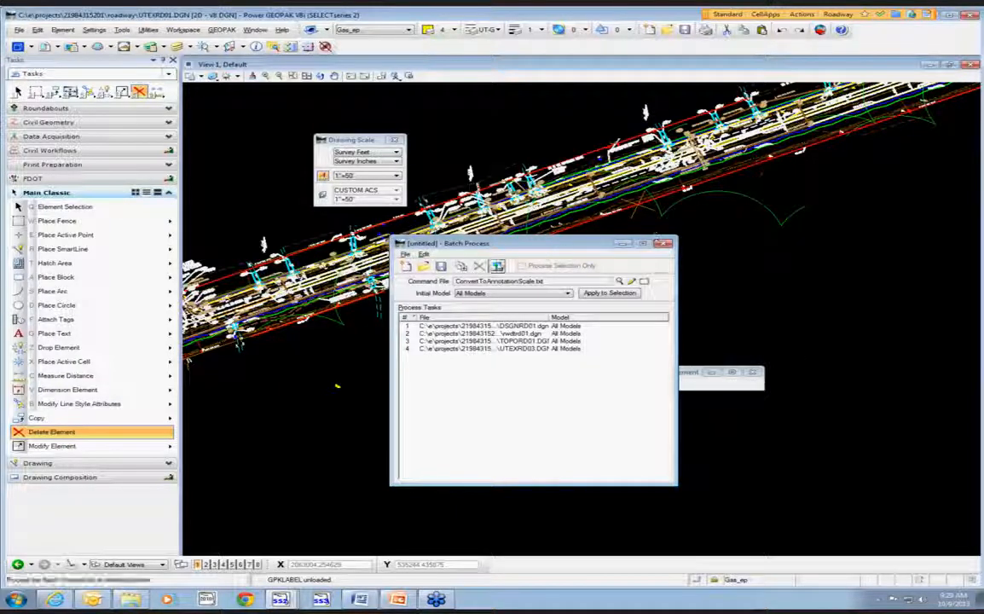
pyautogui.click(497, 265)
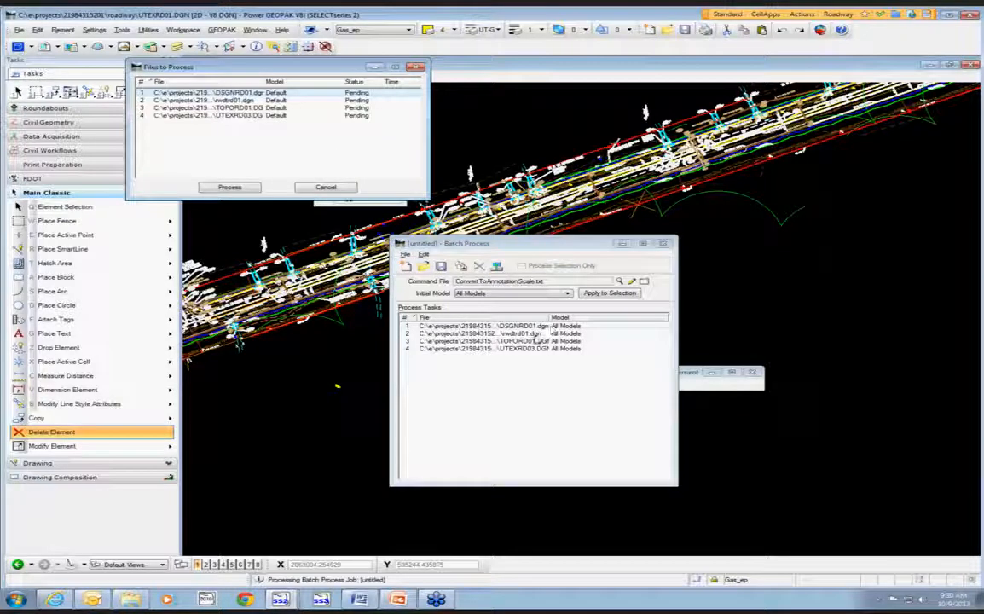
pyautogui.moveTo(325, 68); pyautogui.dragTo(359, 110)
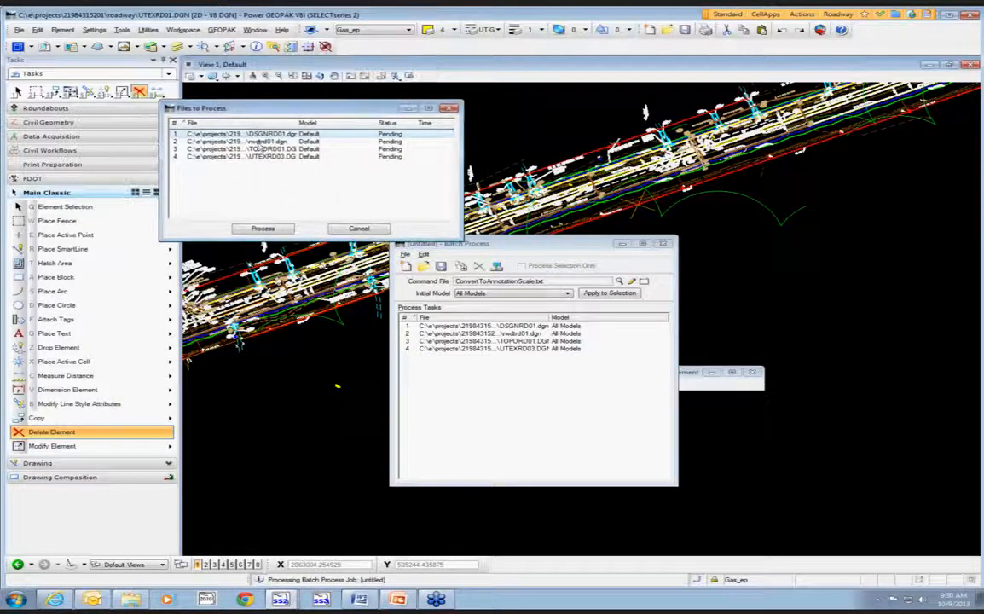
pyautogui.moveTo(293, 122); pyautogui.dragTo(311, 122)
pyautogui.click(287, 230)
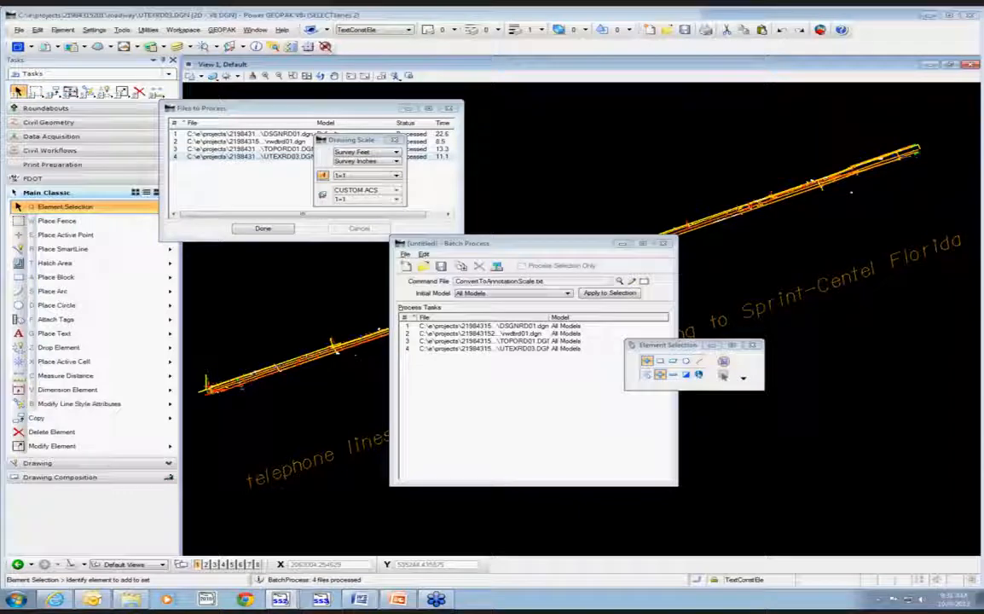
# Step: Move the Batch Process dialog off the utility lines and set UTEXRD03's annotation scale to 1"=40', checking its labels and line styles
pyautogui.moveTo(52, 602)
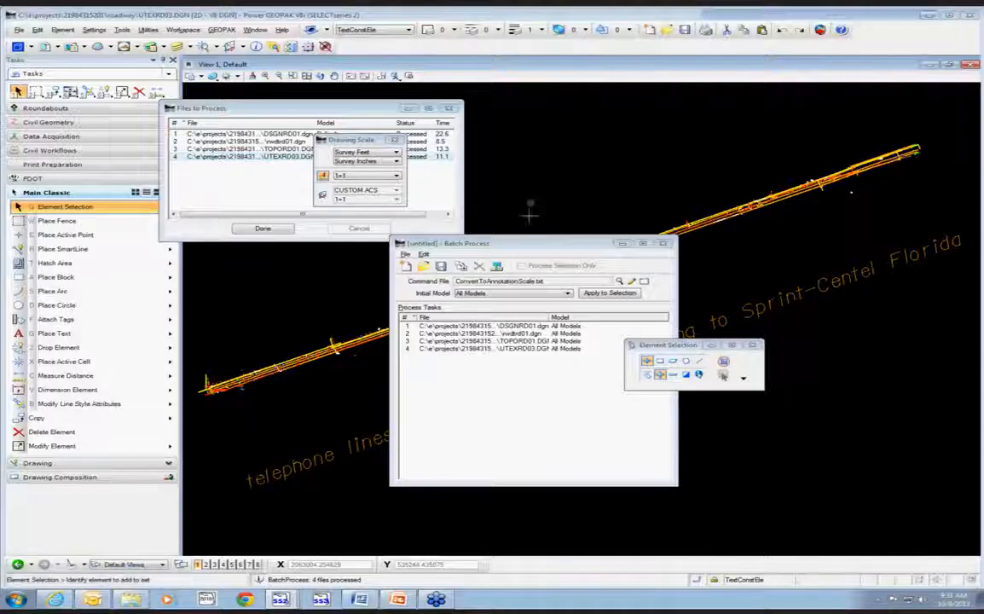
pyautogui.moveTo(529, 244); pyautogui.dragTo(749, 244)
pyautogui.scroll(5, 401, 369)
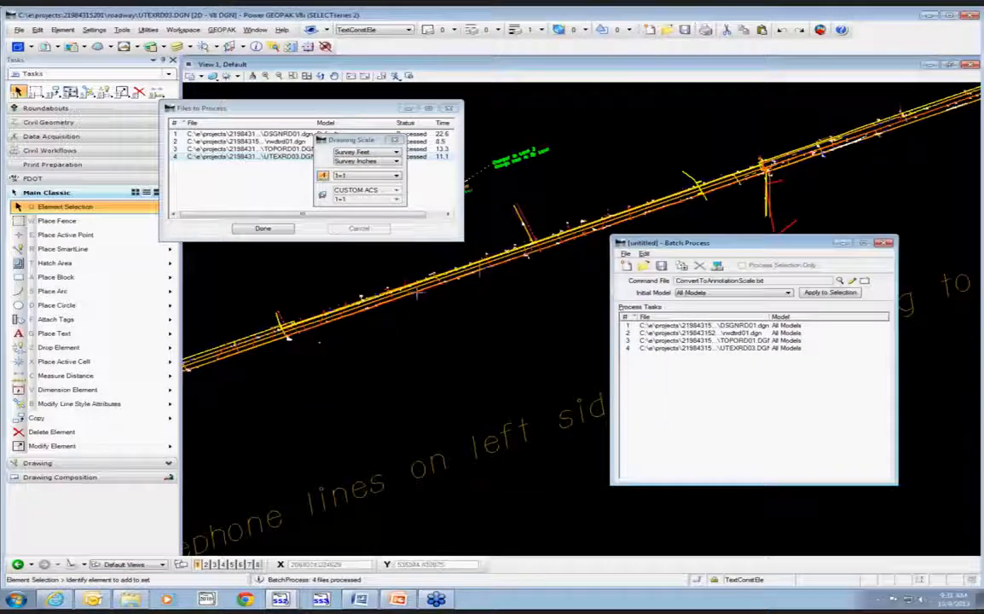
pyautogui.scroll(4, 426, 341)
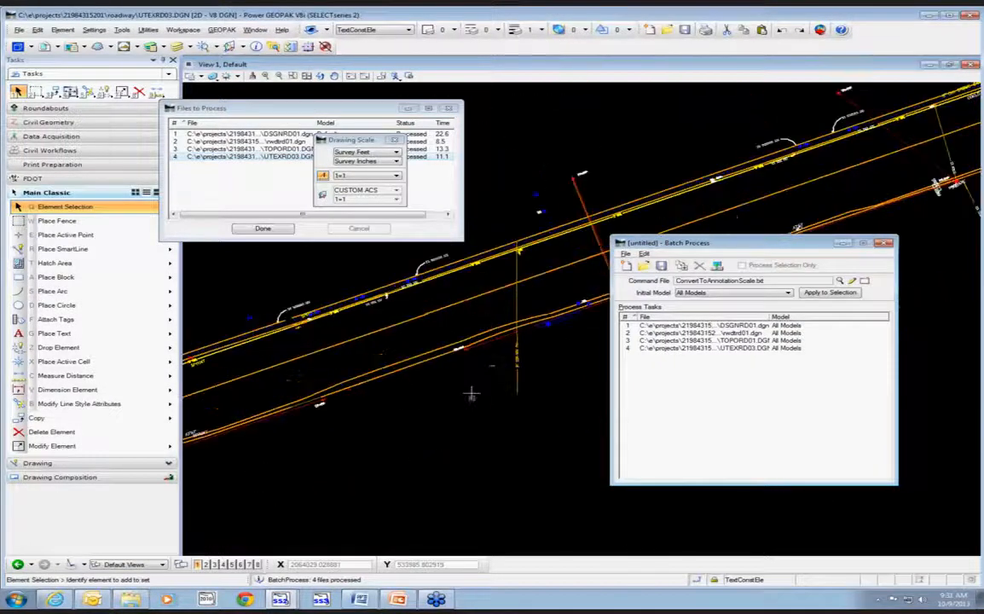
pyautogui.scroll(2, 486, 290)
pyautogui.scroll(4, 416, 445)
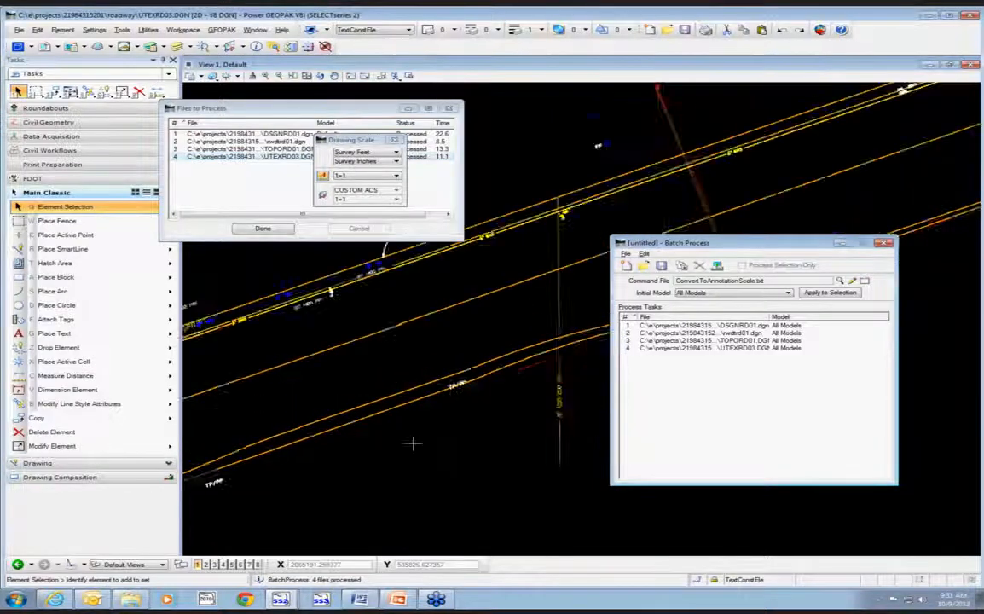
pyautogui.scroll(3, 424, 341)
pyautogui.scroll(-5, 446, 377)
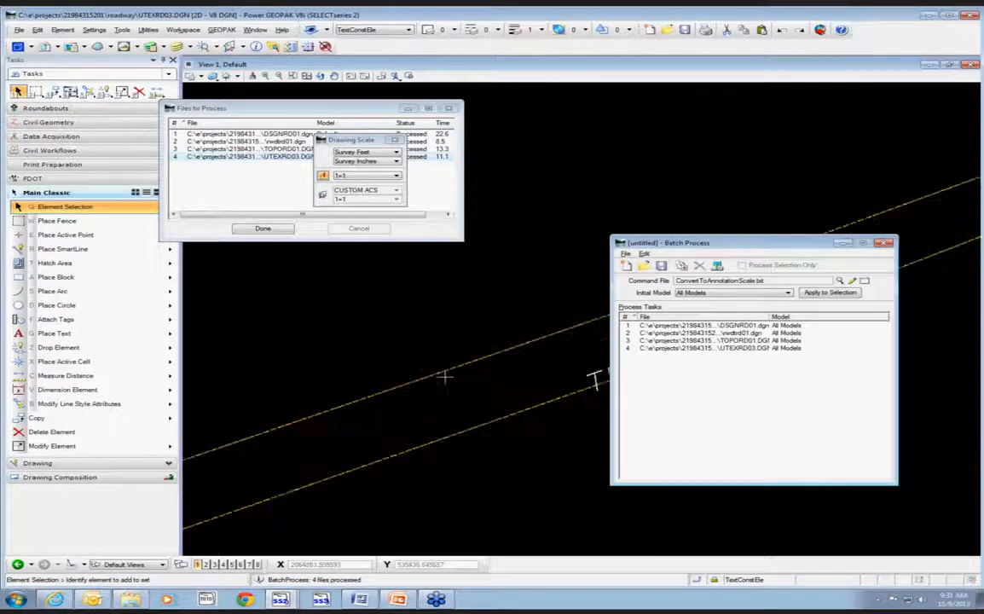
pyautogui.click(358, 176)
pyautogui.click(360, 231)
pyautogui.scroll(-3, 503, 307)
pyautogui.scroll(3, 503, 332)
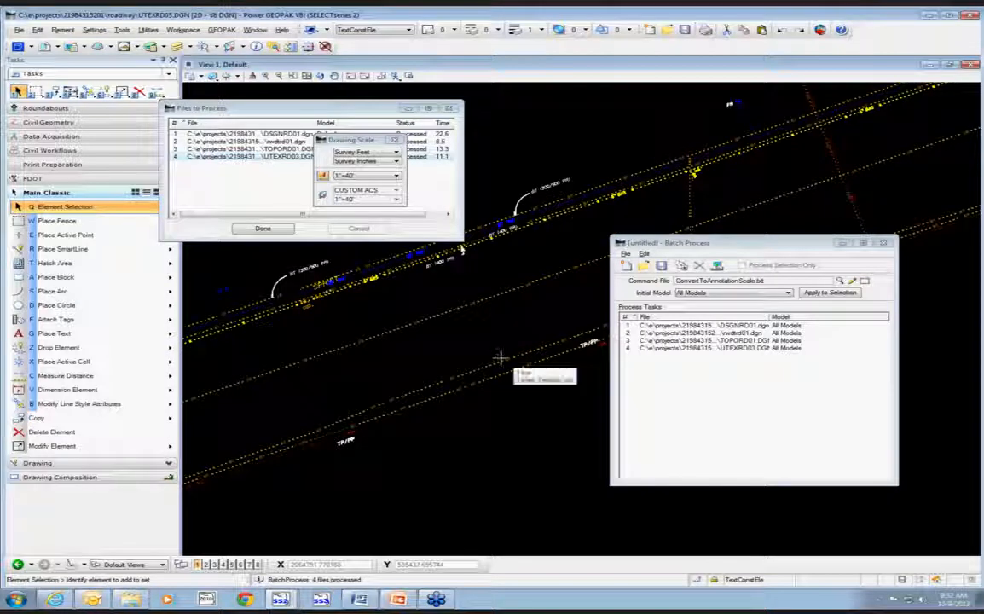
# Step: Dismiss the processed files list and review the Default model's annotation scale and line style scale properties, accepting them as they are
pyautogui.click(262, 228)
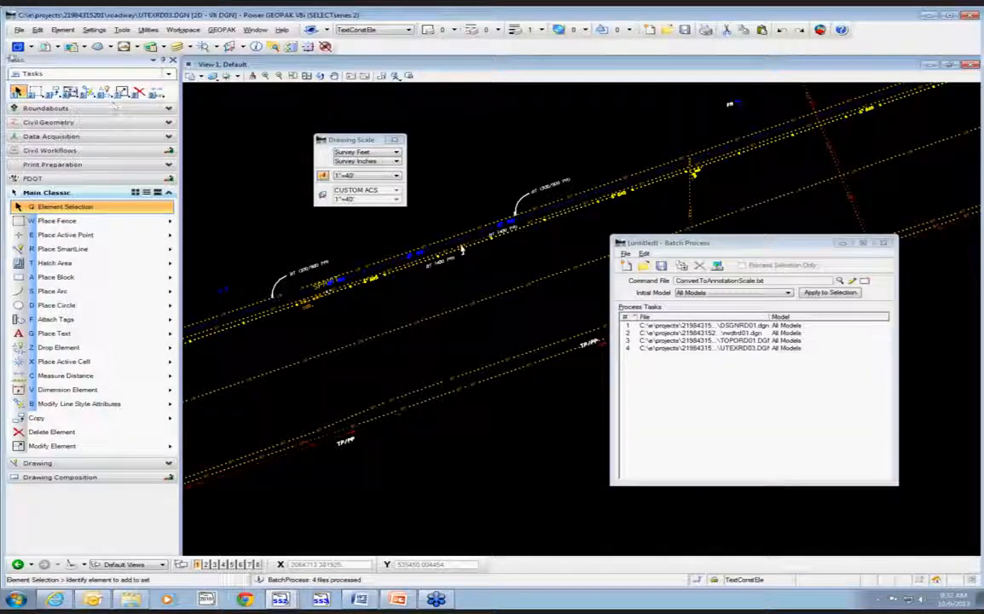
pyautogui.click(17, 47)
pyautogui.click(630, 348)
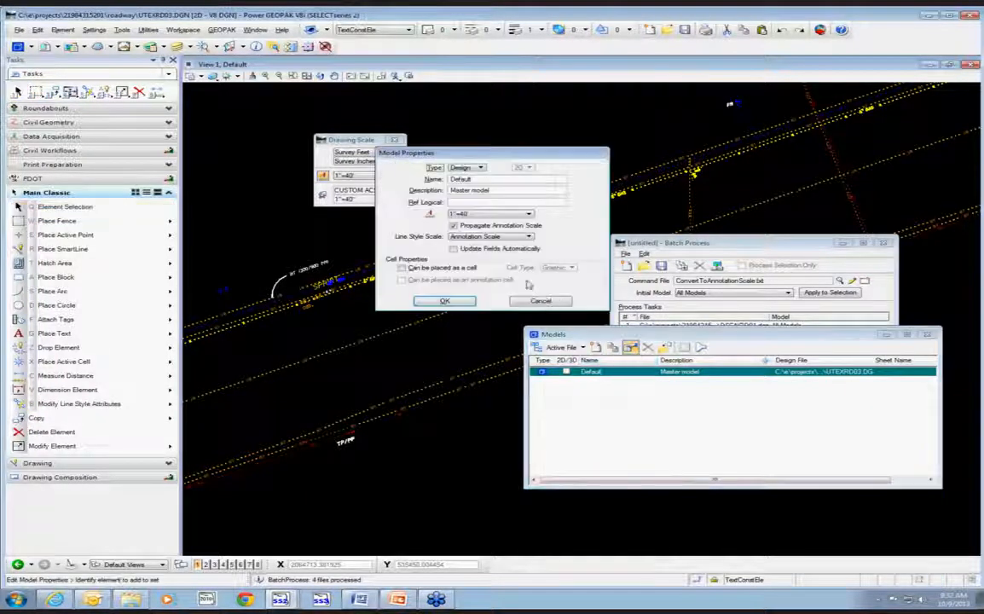
pyautogui.click(444, 300)
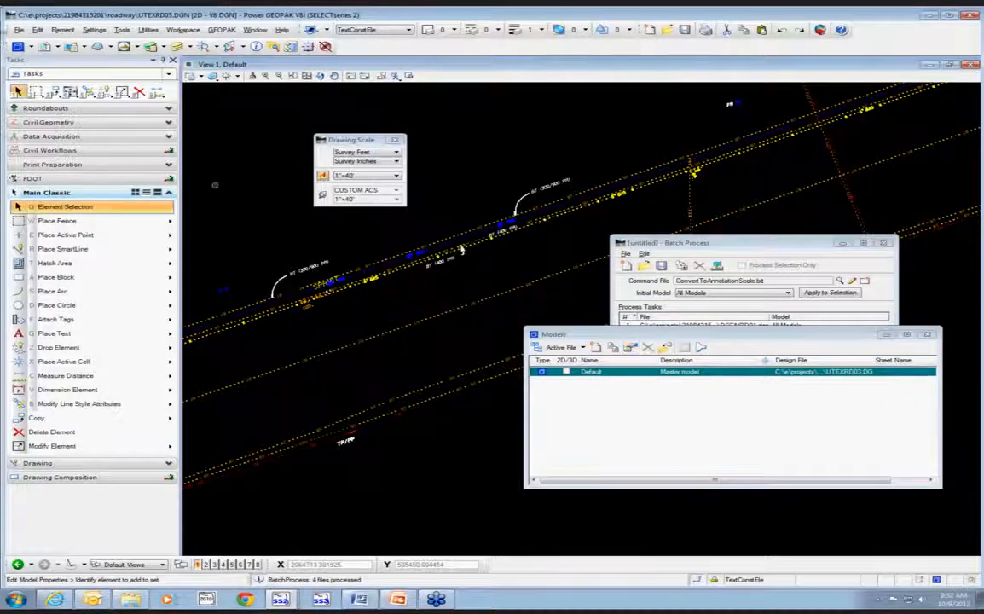
# Step: Open the plan sheet file PLANRD11 from the roadway folder
pyautogui.click(18, 29)
pyautogui.click(53, 60)
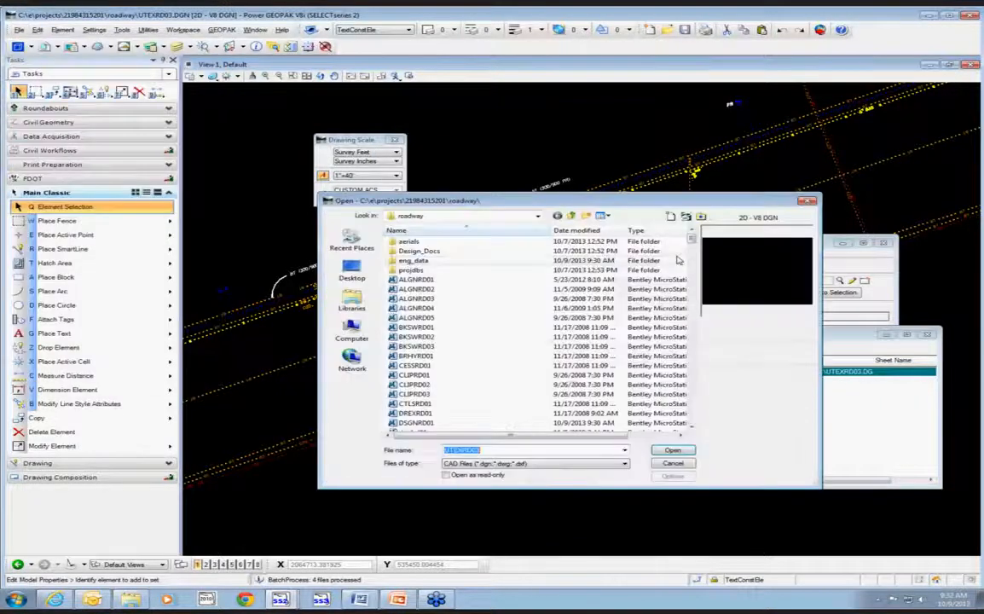
pyautogui.press('Home')
pyautogui.scroll(-12, 481, 380)
pyautogui.click(440, 378)
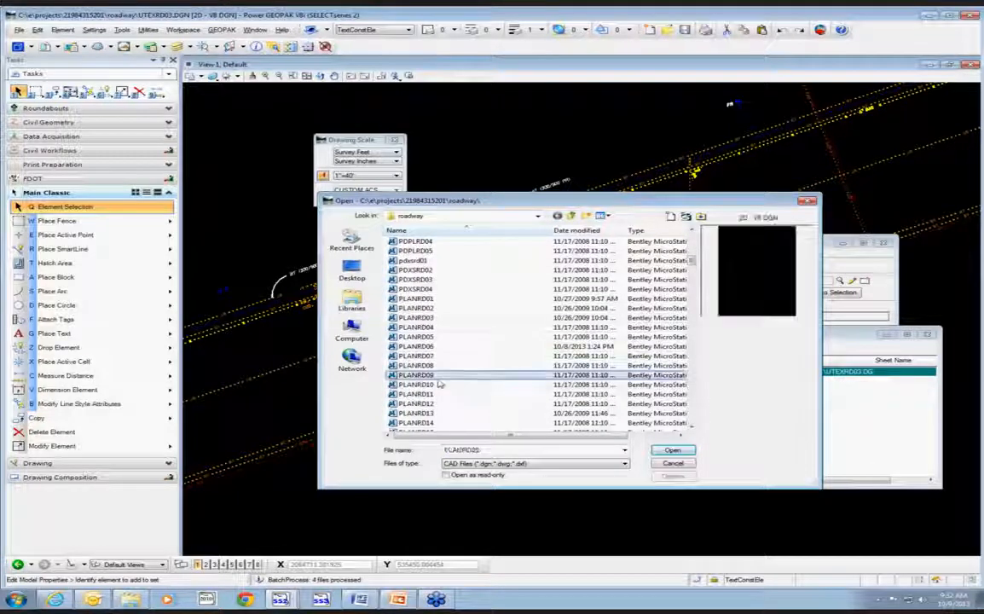
pyautogui.click(437, 394)
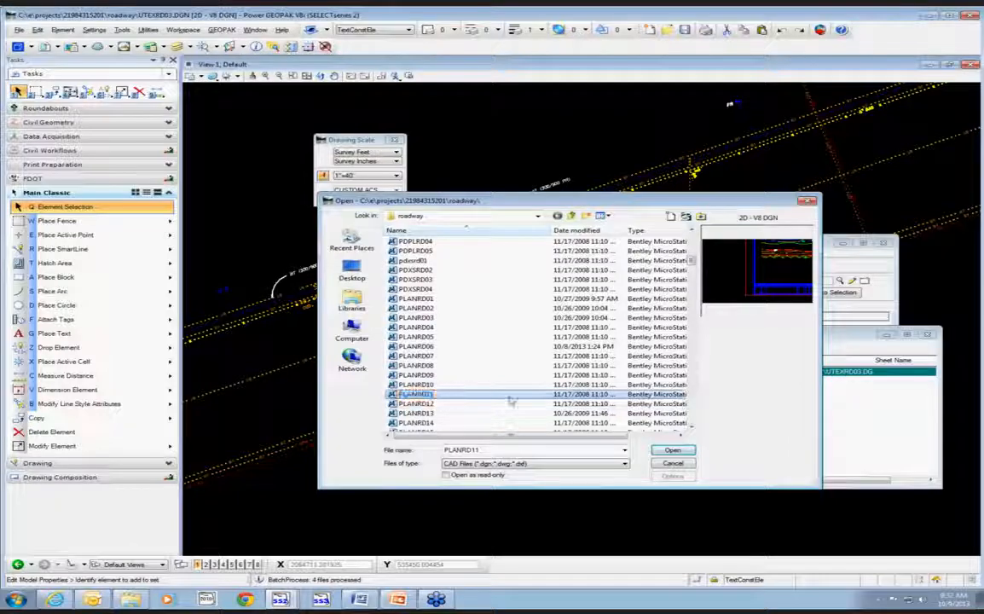
pyautogui.click(678, 449)
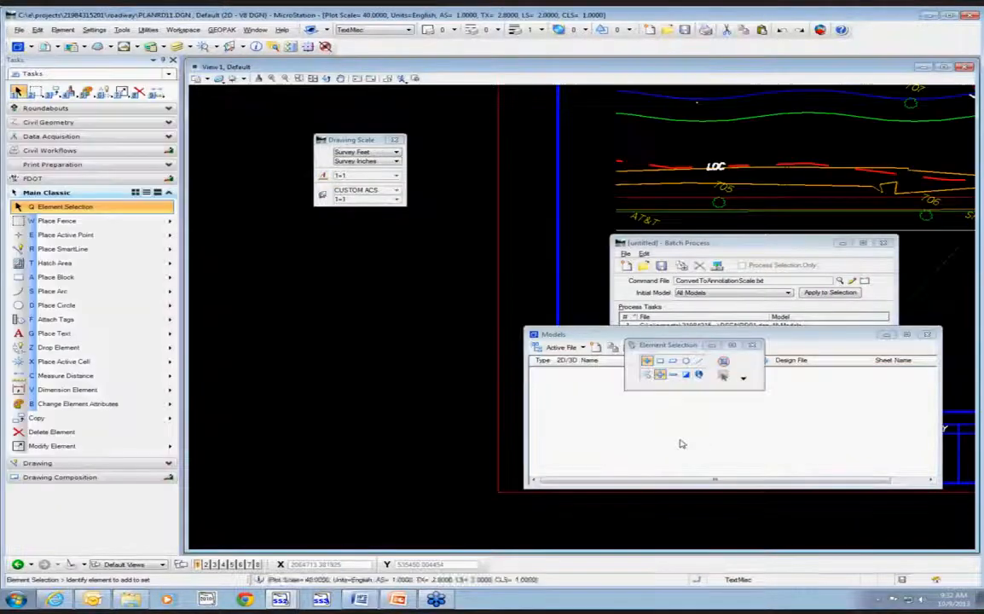
# Step: Review the plan sheet's Default model properties, accept them as they are, and examine the TP/PP utility label below the sidewalk
pyautogui.scroll(-3, 341, 319)
pyautogui.scroll(2, 451, 303)
pyautogui.scroll(2, 501, 301)
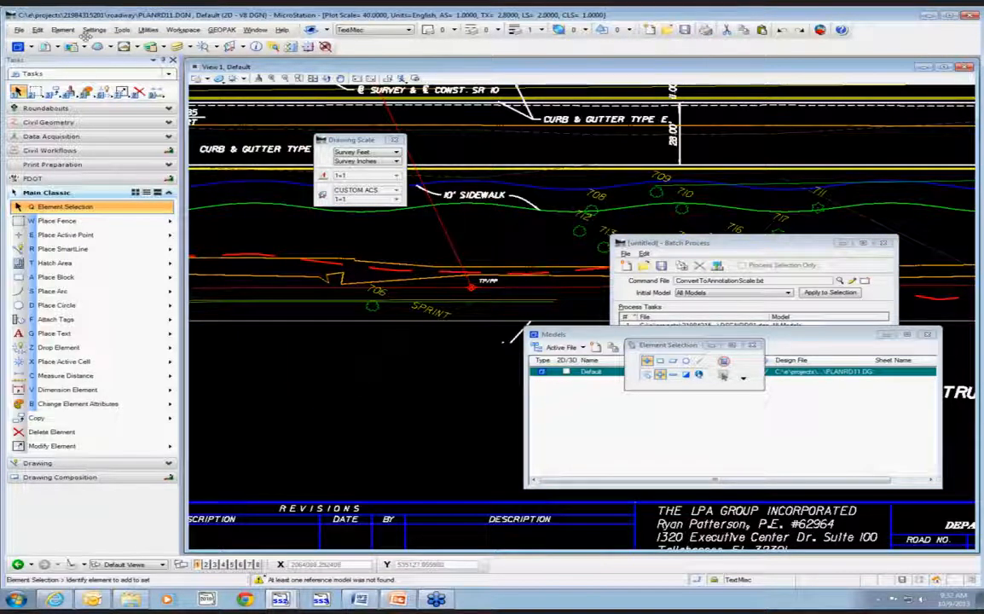
pyautogui.click(19, 47)
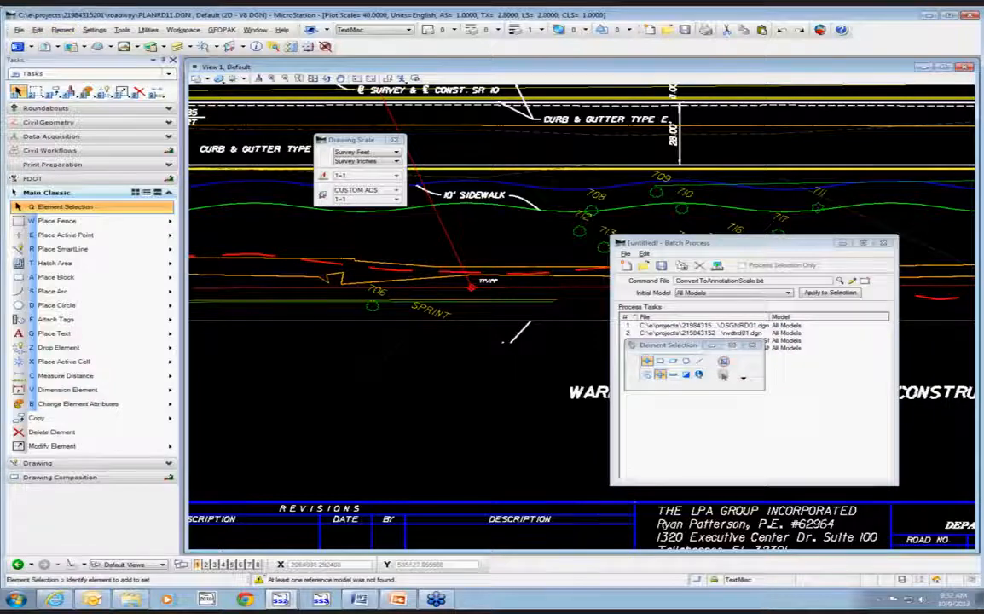
pyautogui.click(19, 48)
pyautogui.click(630, 347)
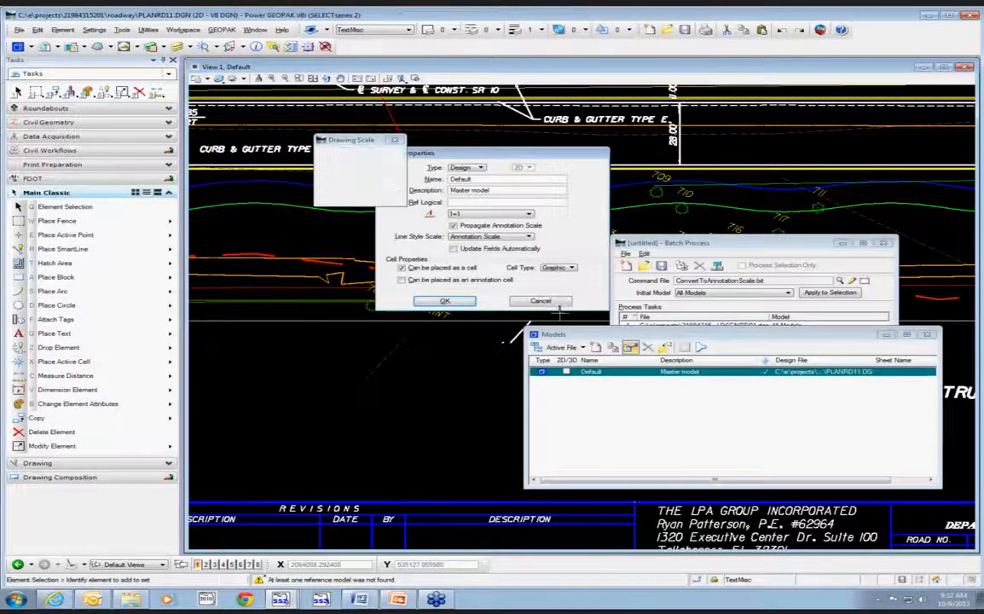
pyautogui.click(451, 299)
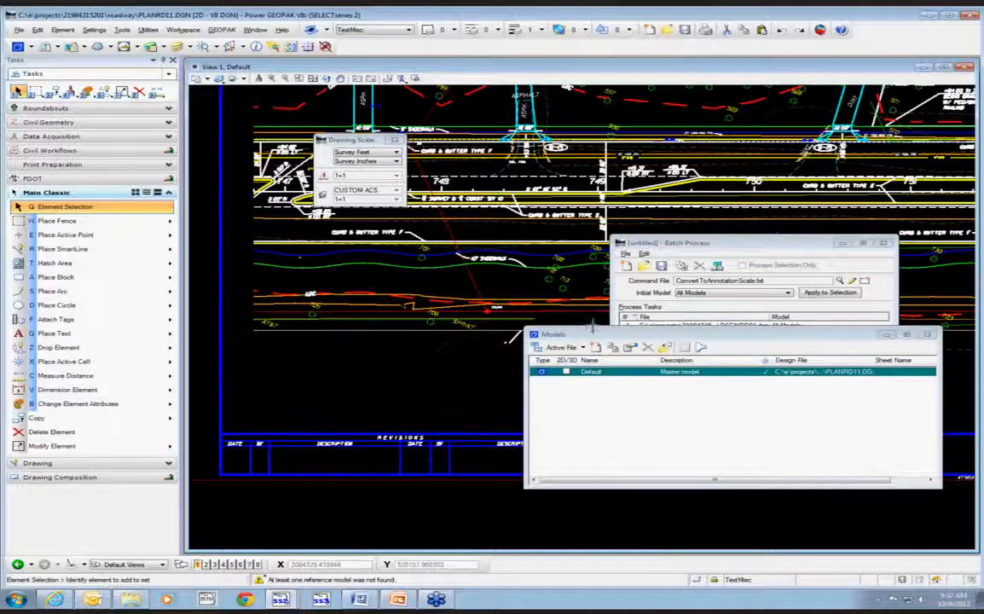
pyautogui.scroll(2, 513, 290)
pyautogui.scroll(3, 512, 308)
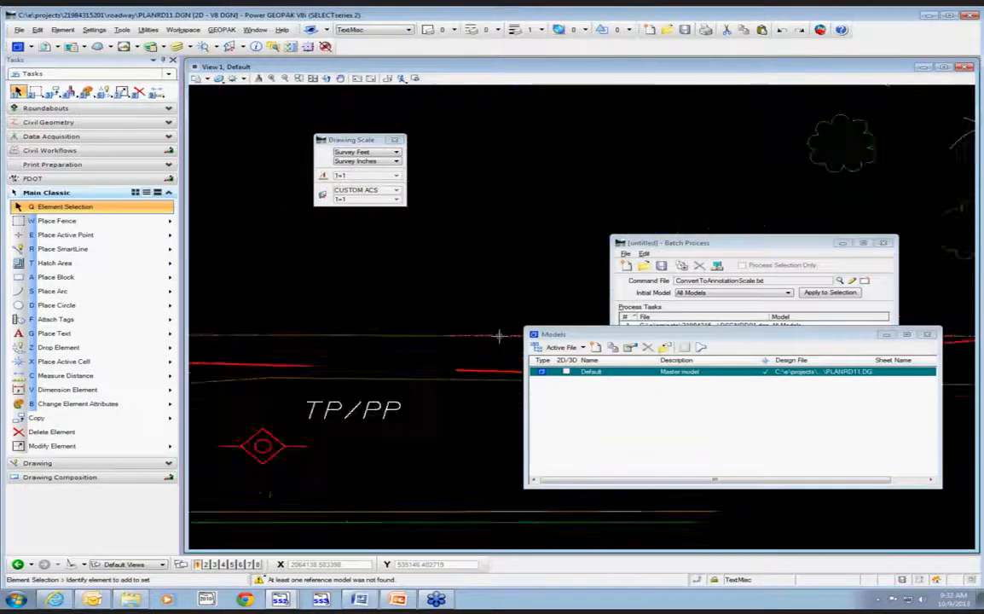
pyautogui.scroll(-2, 468, 310)
pyautogui.scroll(-2, 468, 309)
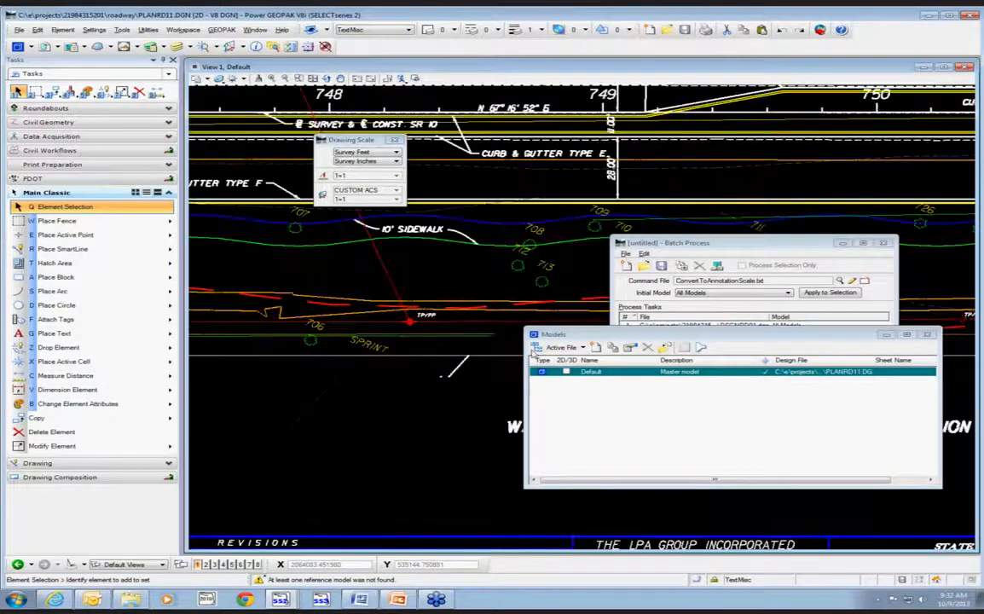
# Step: Switch to the web browser, go to the Engineering/CADD home page and open the ECSO internet site from its links
pyautogui.scroll(-3, 461, 294)
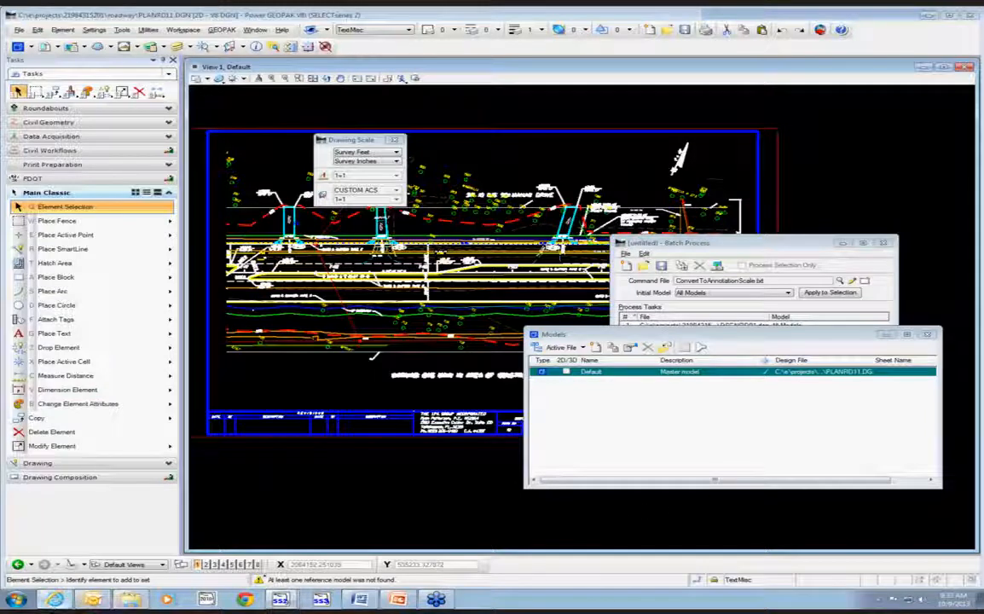
pyautogui.moveTo(982, 32); pyautogui.dragTo(479, 44)
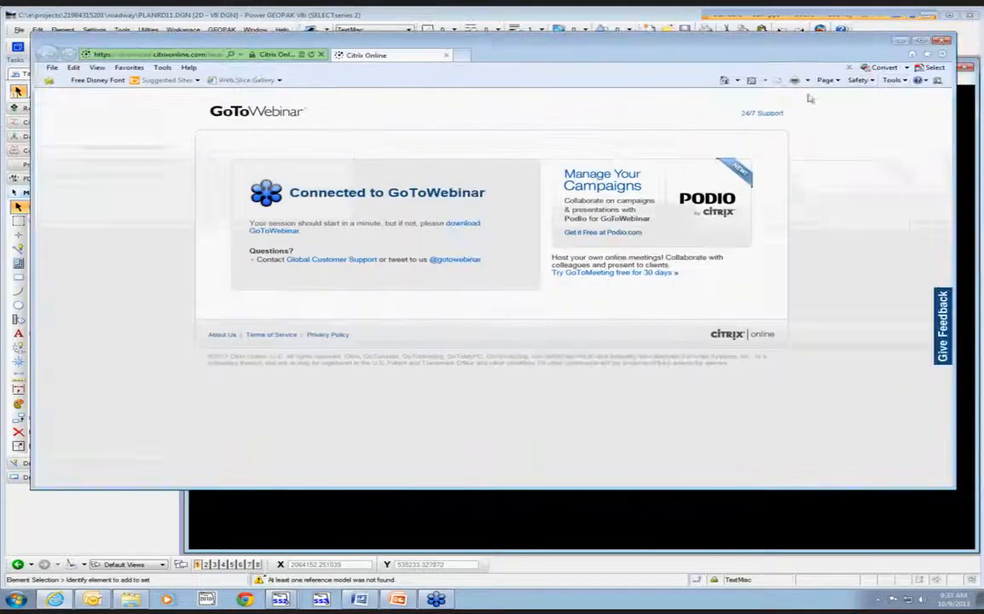
pyautogui.click(723, 80)
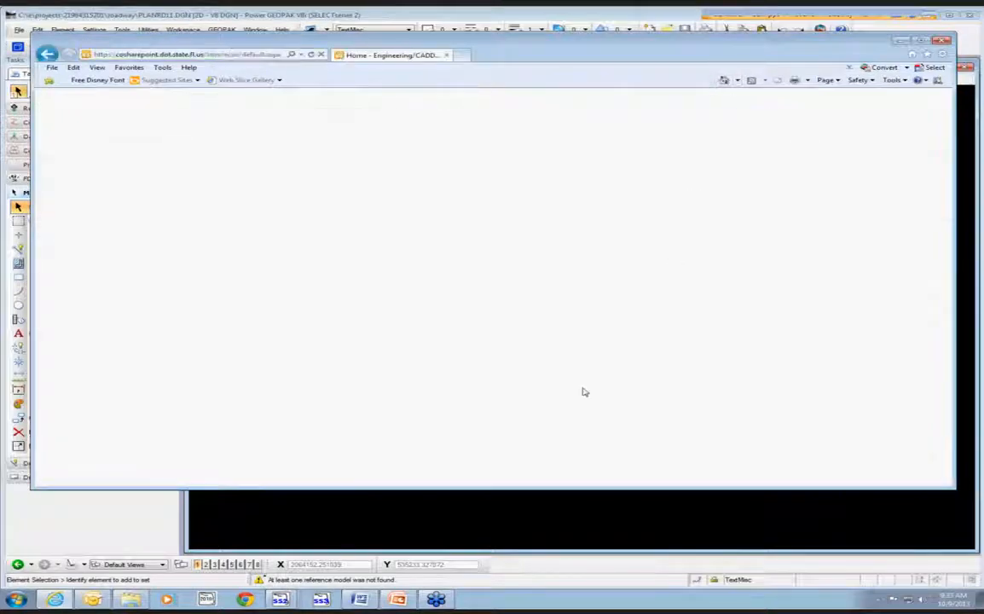
pyautogui.click(920, 42)
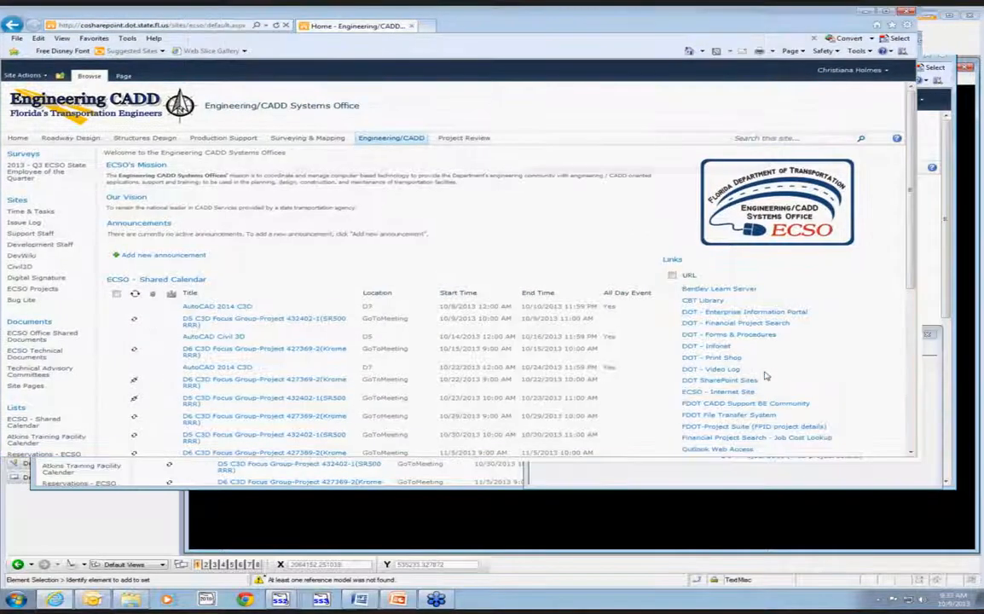
pyautogui.click(779, 400)
pyautogui.scroll(-5, 538, 362)
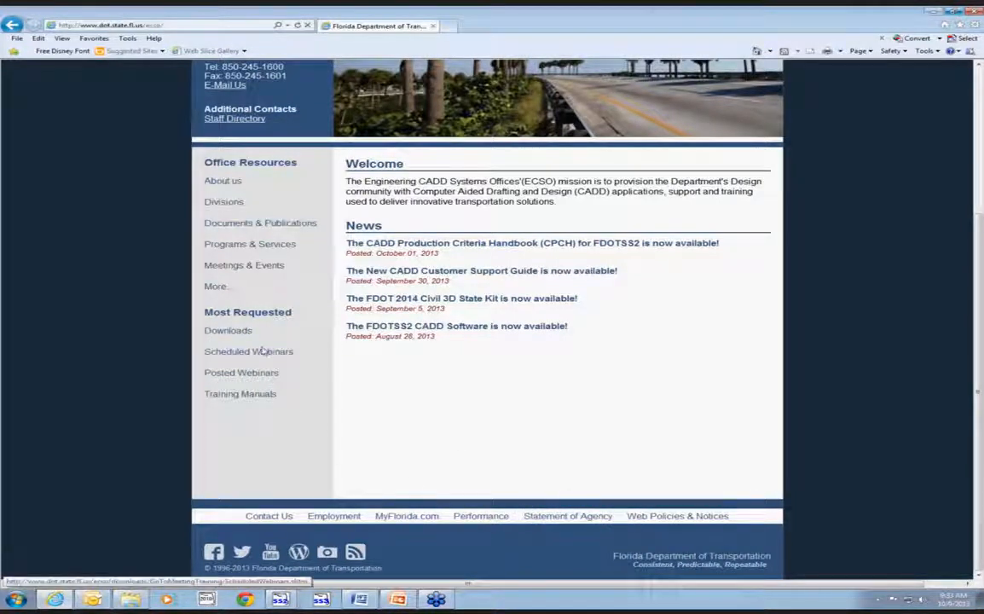
# Step: Look through the additional office resources and the Training Manuals page, returning to the ECSO home page
pyautogui.click(215, 287)
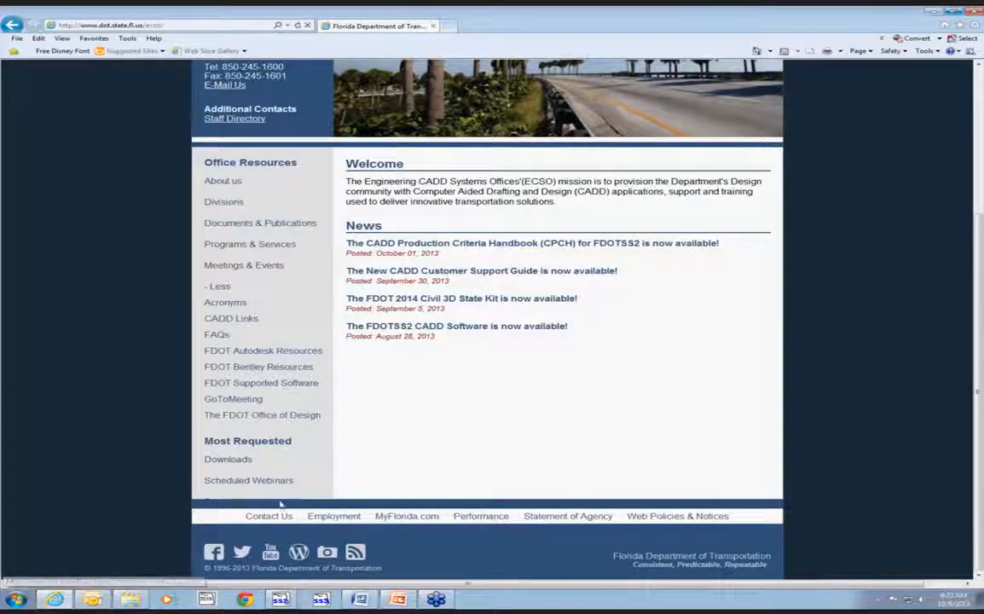
pyautogui.click(217, 287)
pyautogui.click(271, 396)
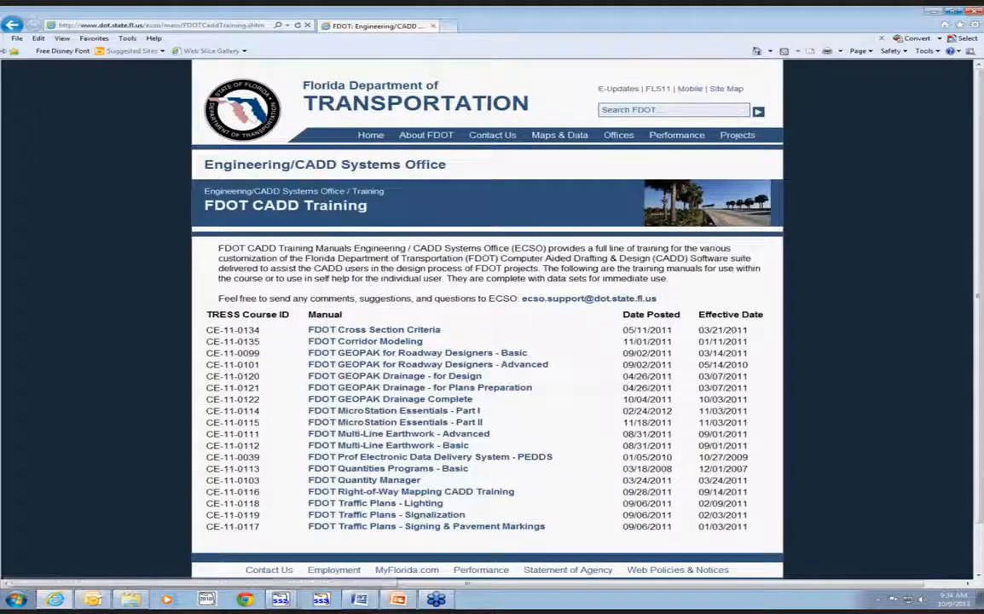
pyautogui.click(12, 26)
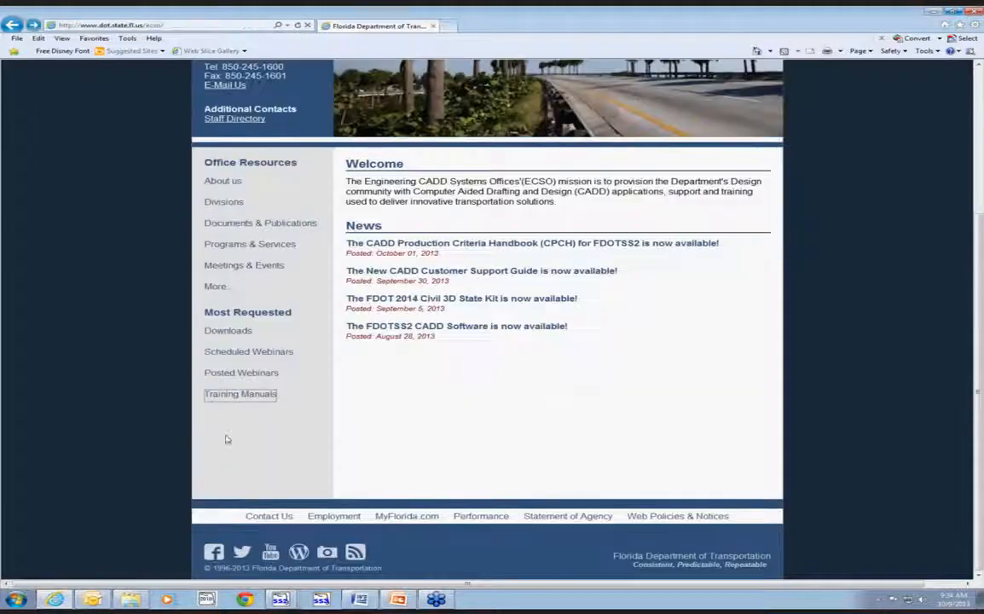
# Step: Look at the Downloads and Programs & Services pages, returning to the ECSO home page
pyautogui.click(242, 333)
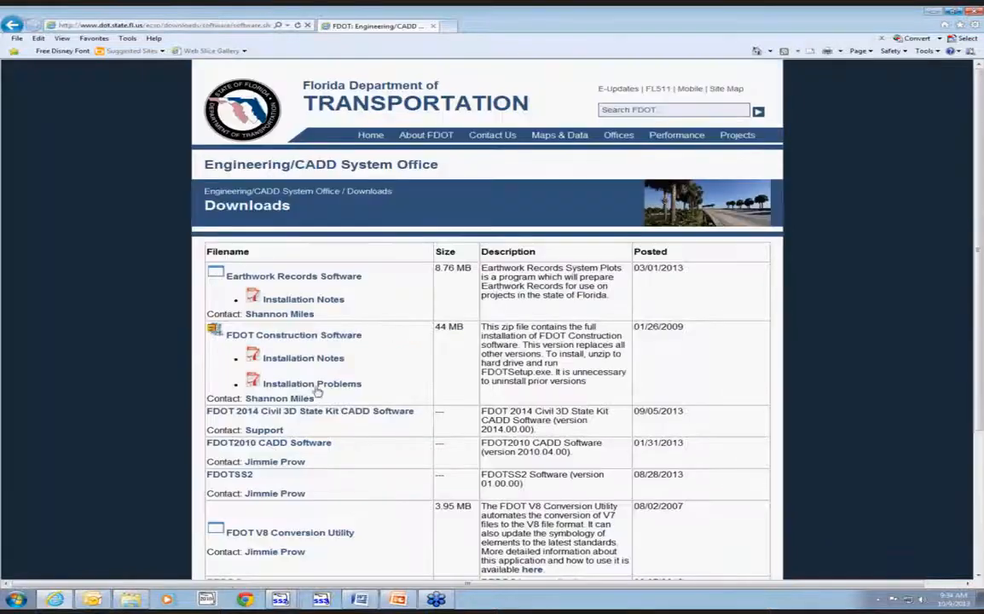
pyautogui.click(13, 26)
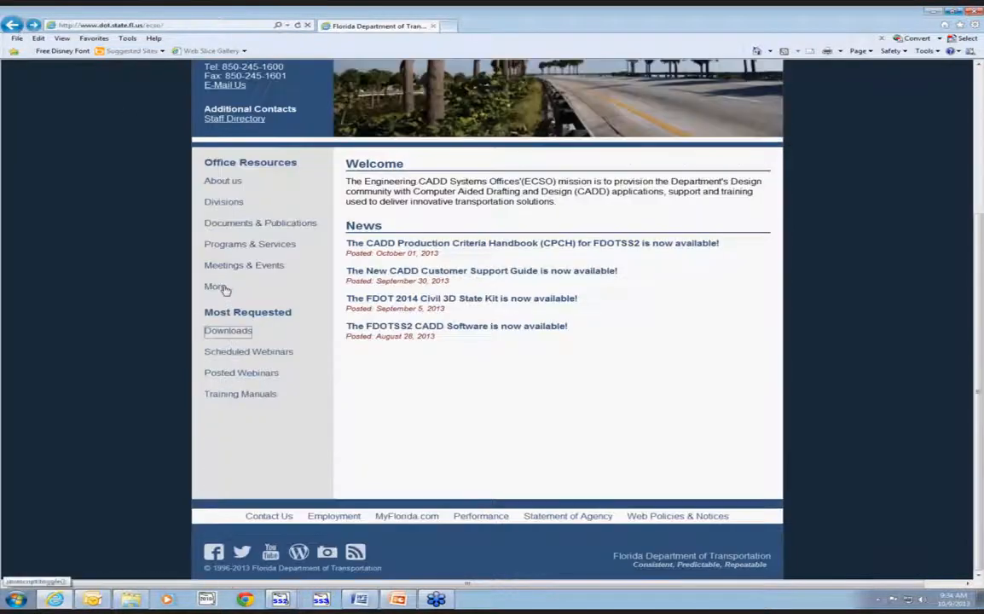
pyautogui.click(255, 244)
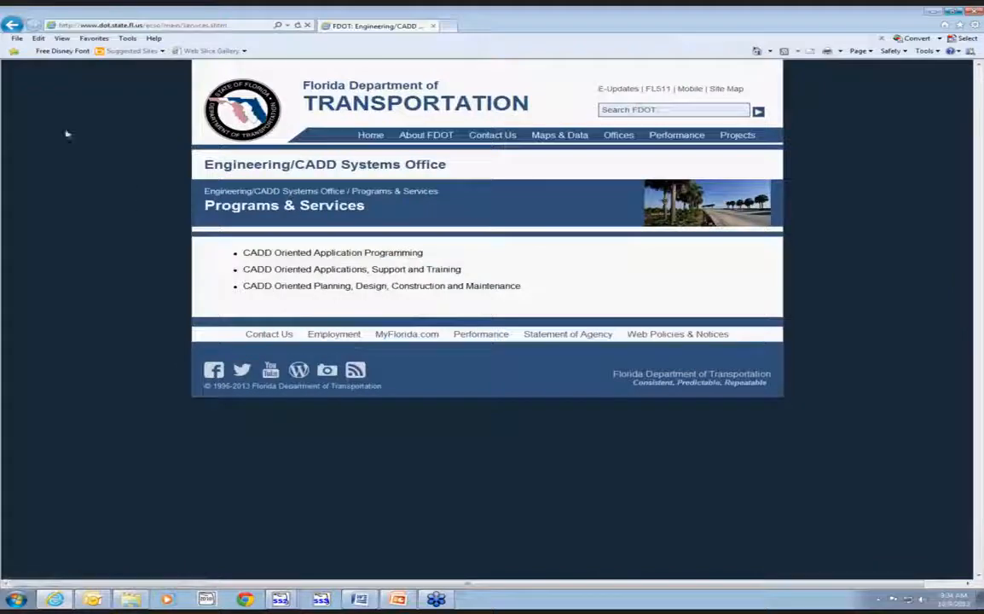
pyautogui.click(13, 25)
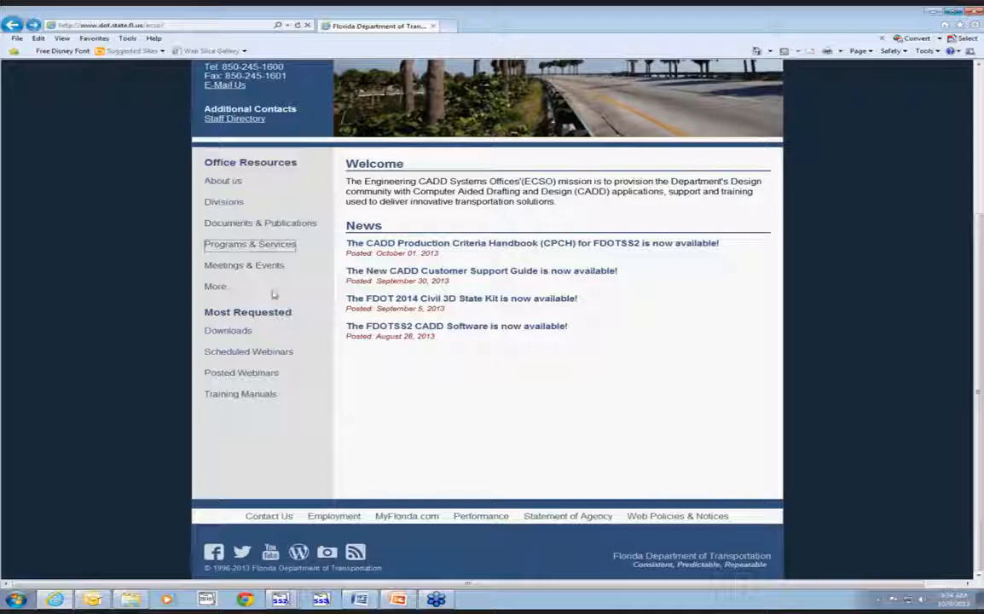
# Step: Open the Bentley Support Forum through FDOT Bentley Resources, look over the FDOT CADD Support community page and close it
pyautogui.click(215, 287)
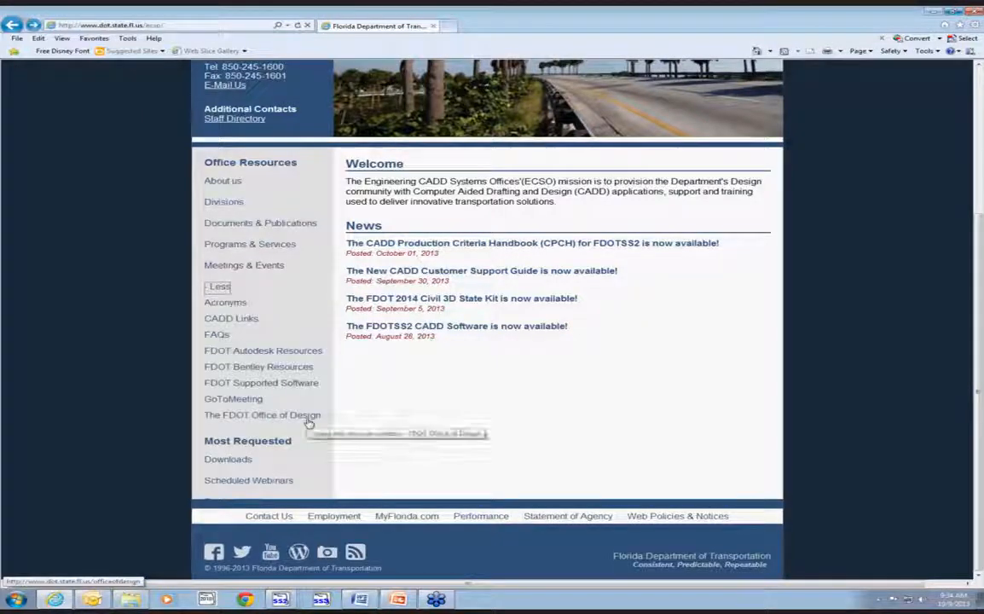
pyautogui.click(299, 367)
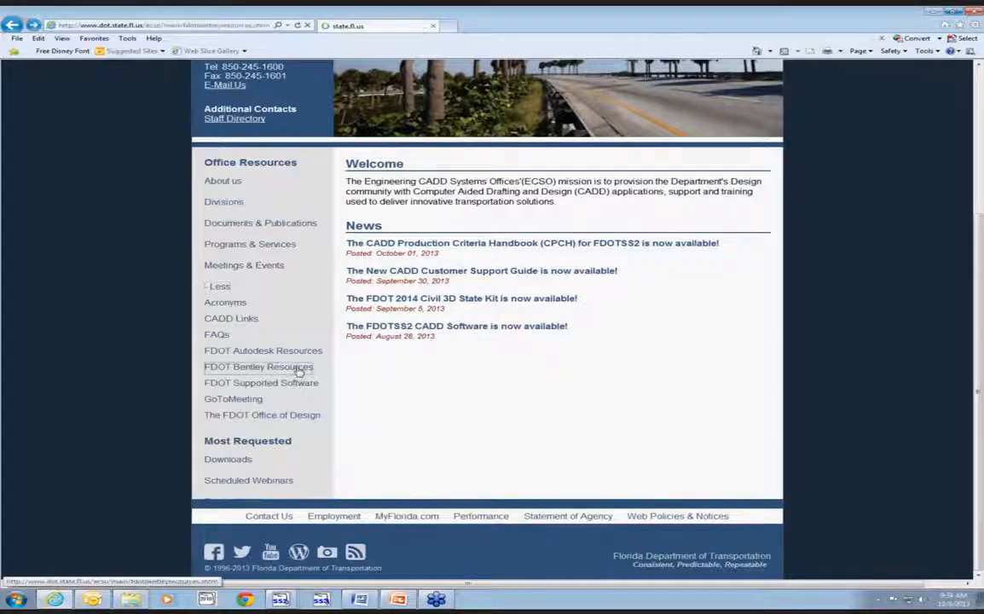
pyautogui.click(292, 250)
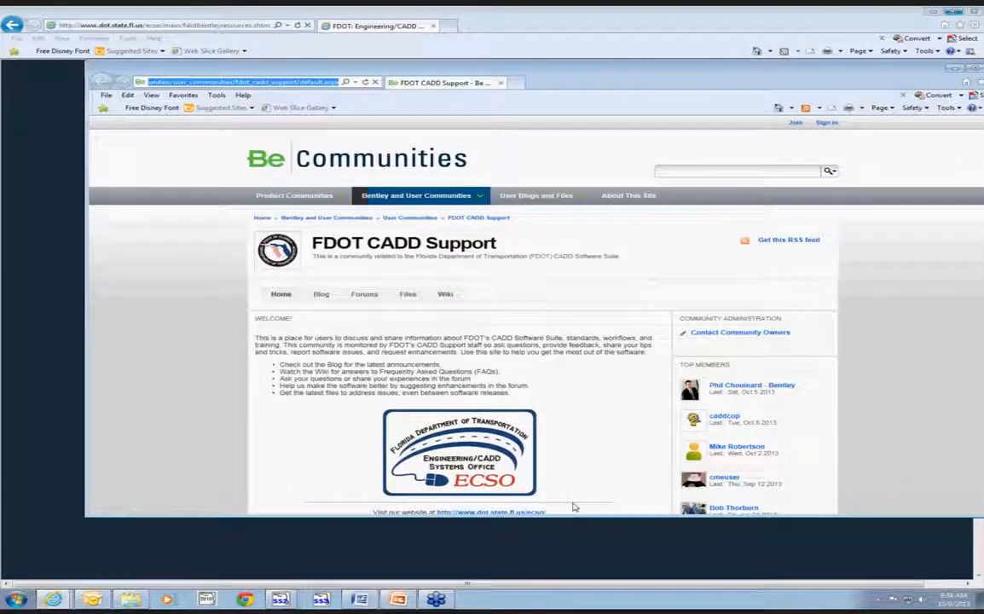
pyautogui.scroll(-3, 945, 318)
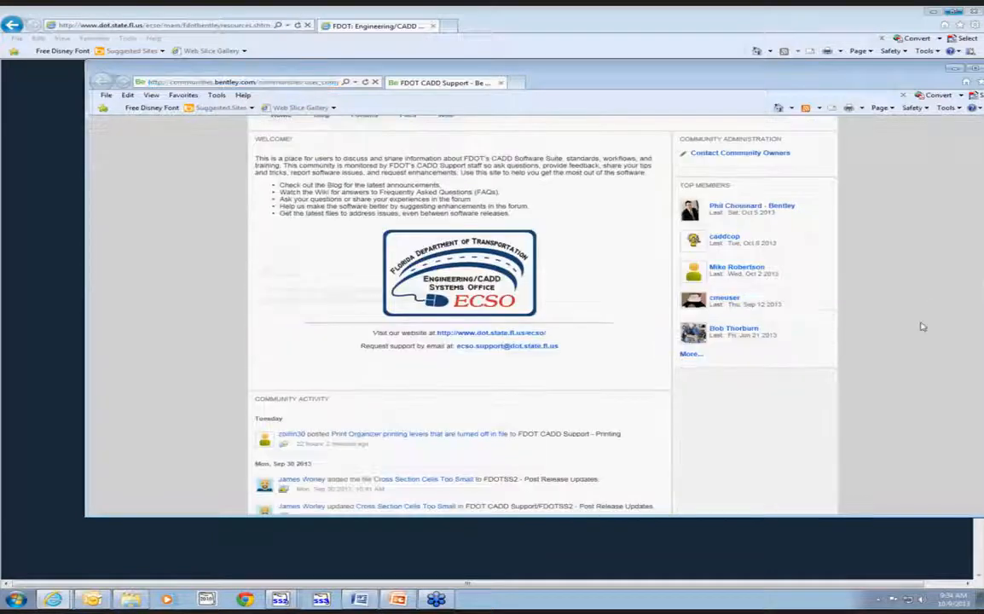
pyautogui.scroll(2, 885, 329)
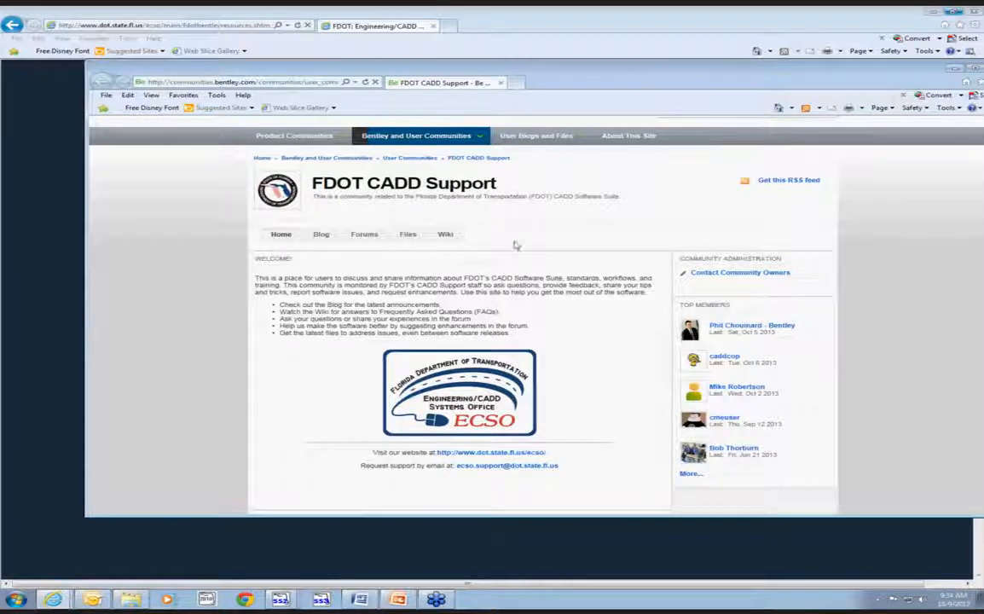
pyautogui.click(601, 22)
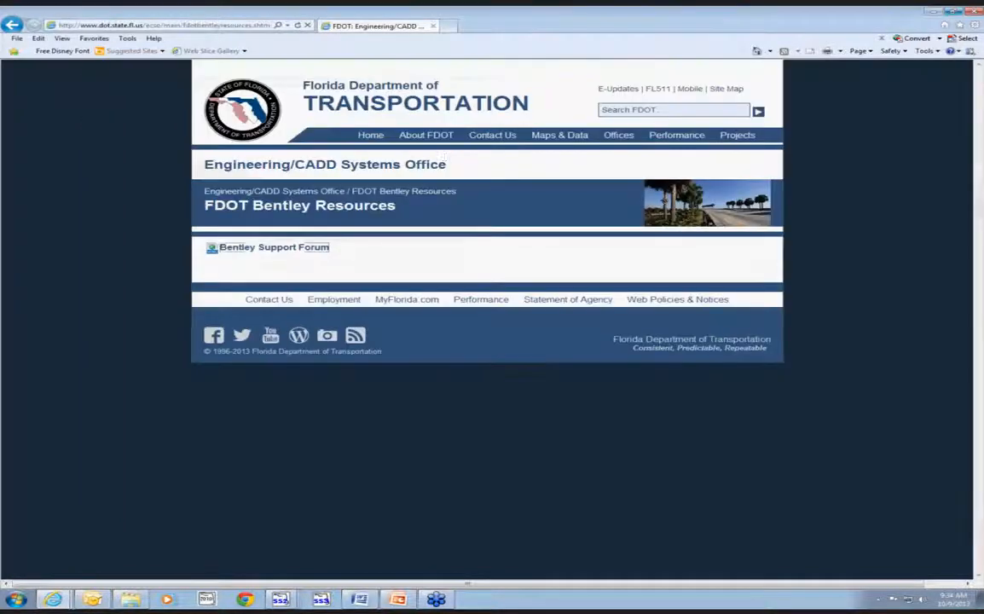
# Step: Retrace the route from the ECSO home page to the Bentley Support Forum, and close the browser windows
pyautogui.click(12, 26)
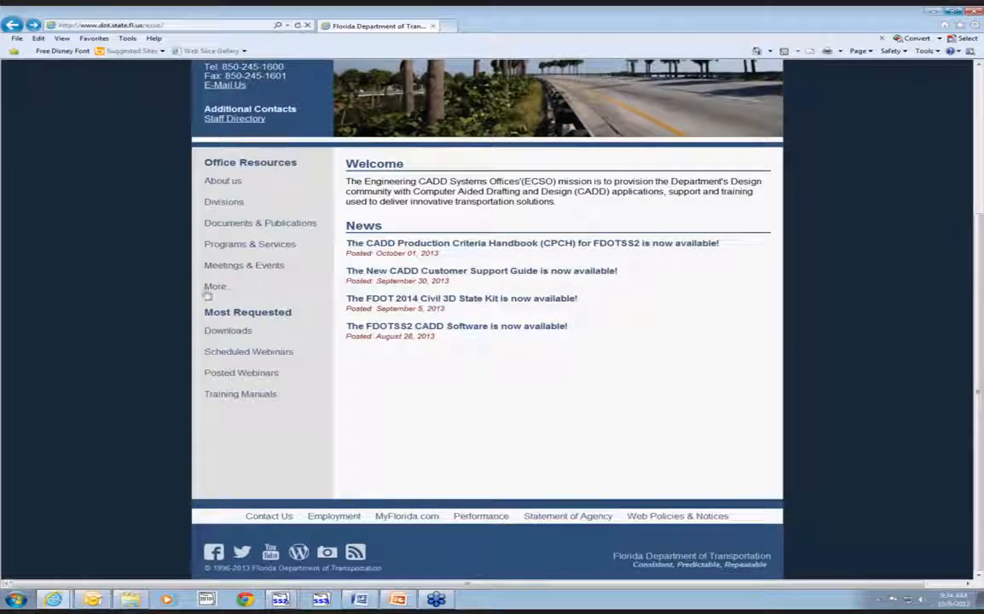
pyautogui.click(214, 287)
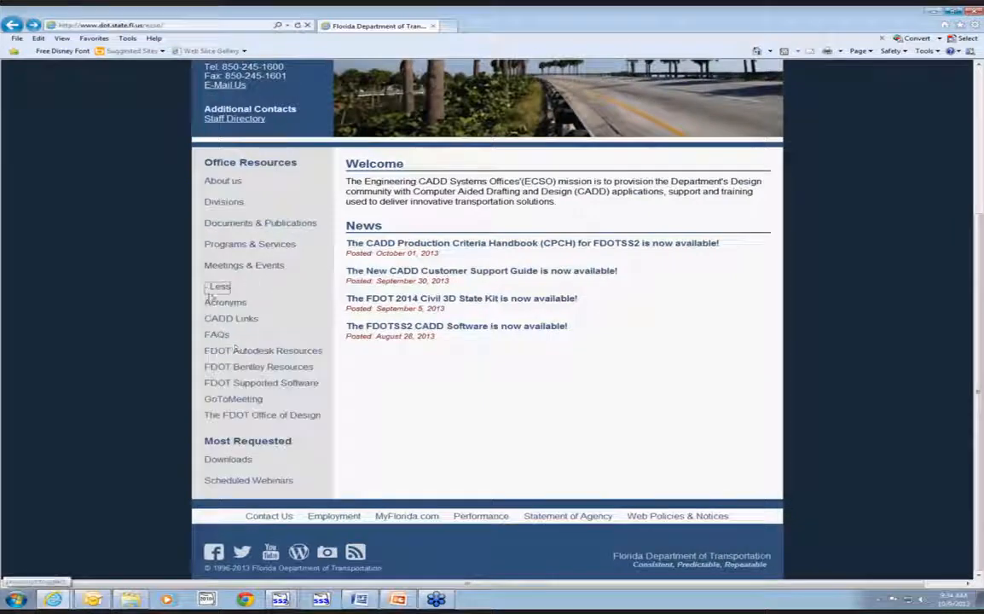
pyautogui.click(300, 370)
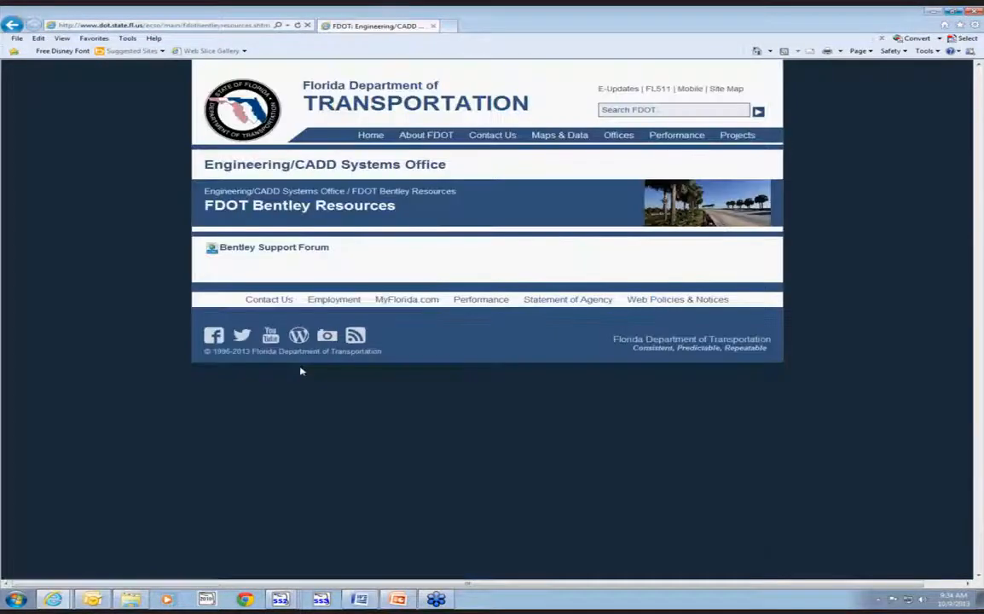
pyautogui.click(298, 250)
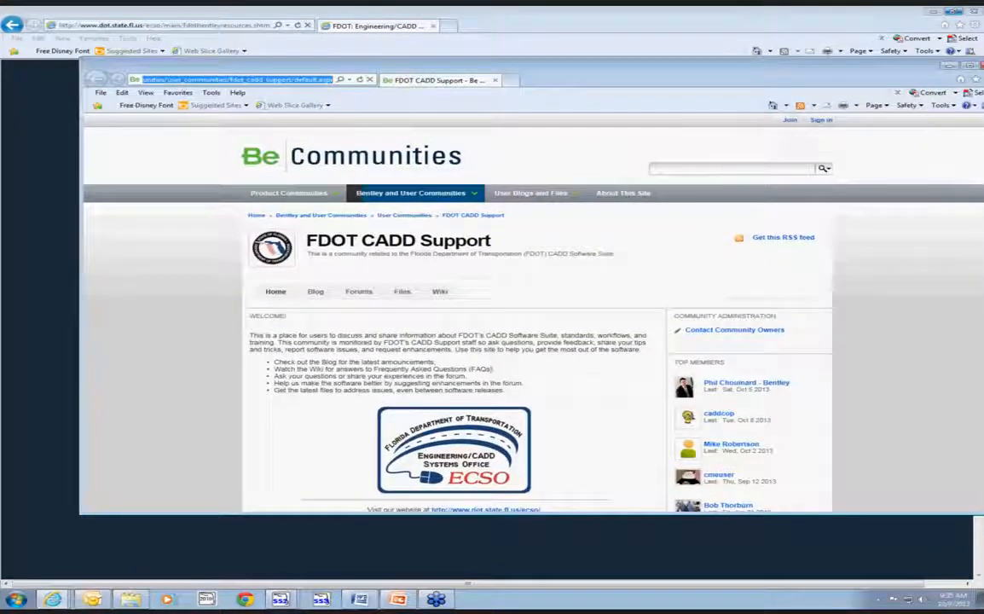
pyautogui.click(981, 66)
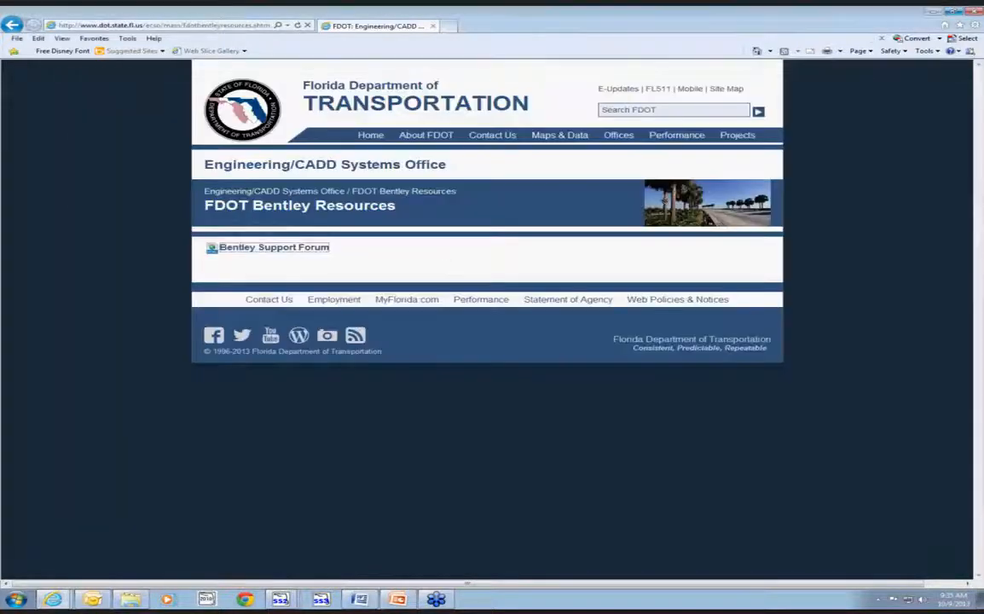
pyautogui.click(970, 11)
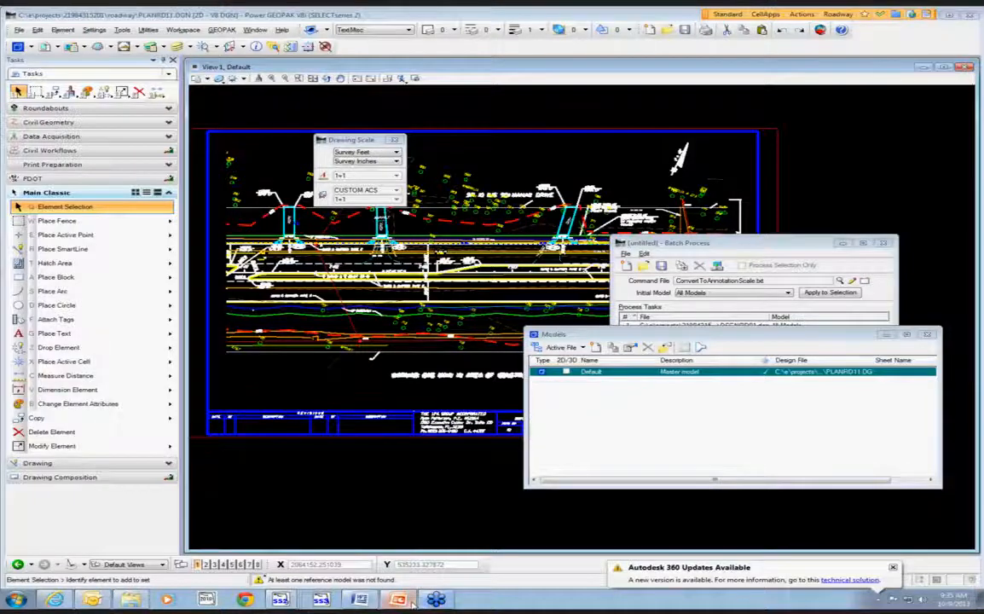
# Step: Switch to PowerPoint, start the slide show from the Annotation scale lock demo slide and advance to the plot scale slide
pyautogui.hotkey('alt', 'Tab')
pyautogui.click(62, 49)
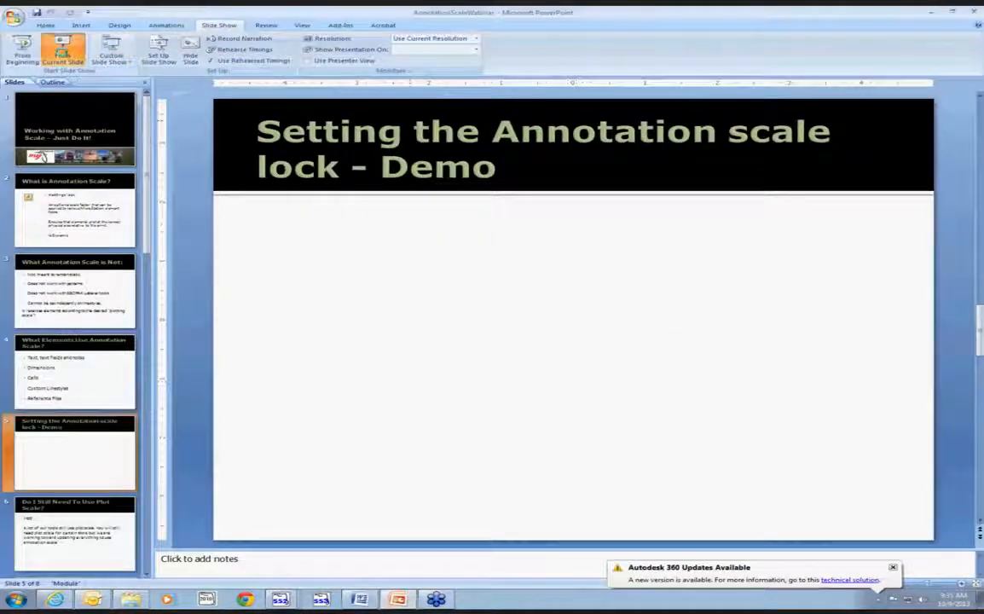
pyautogui.click(386, 223)
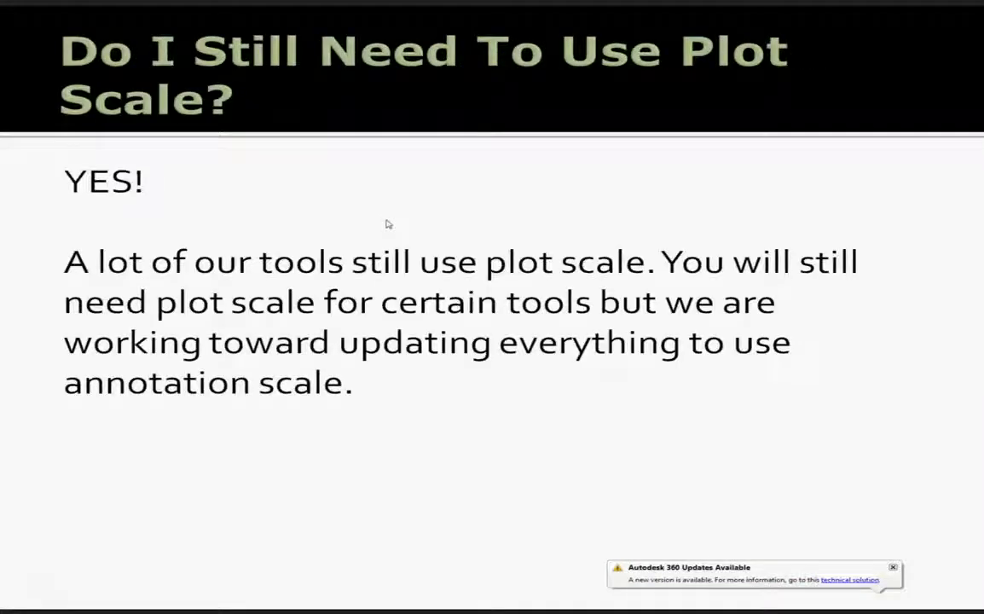
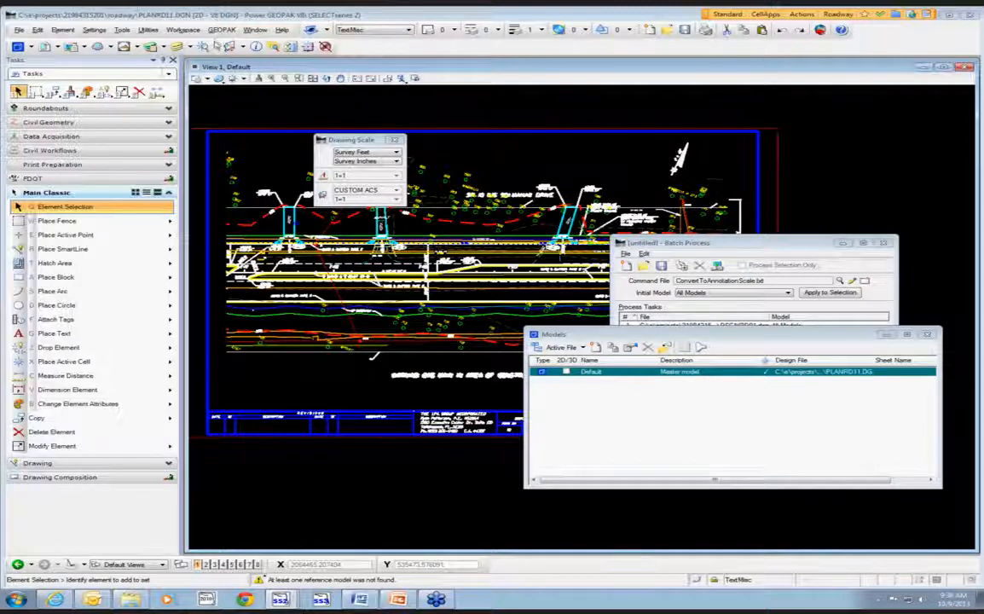
# Step: Examine the plan sheet's labels and set the PLANRD11 sheet's annotation scale to 1"=50' in the Drawing Scale settings
pyautogui.click(220, 30)
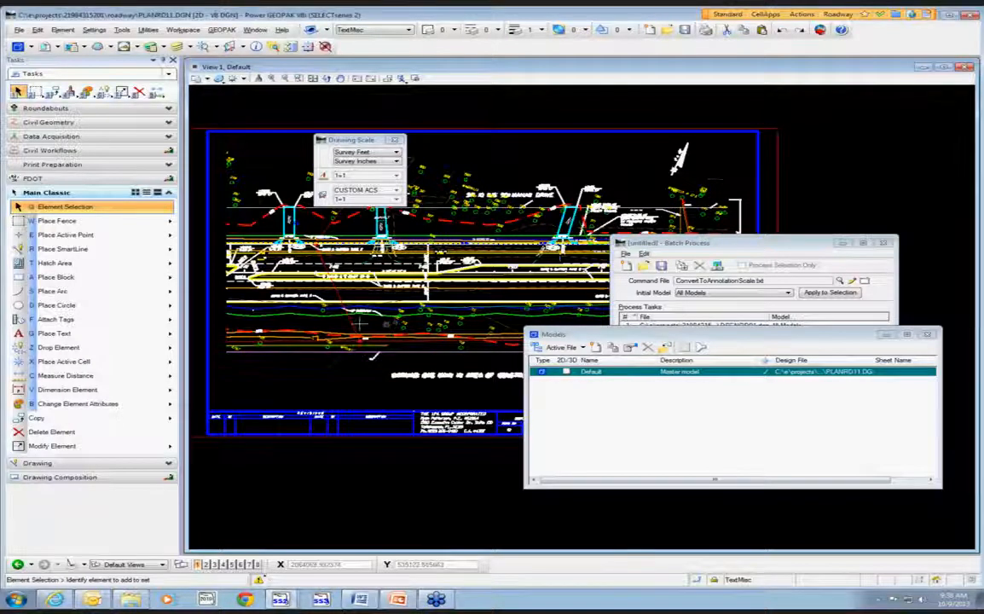
pyautogui.scroll(5, 397, 324)
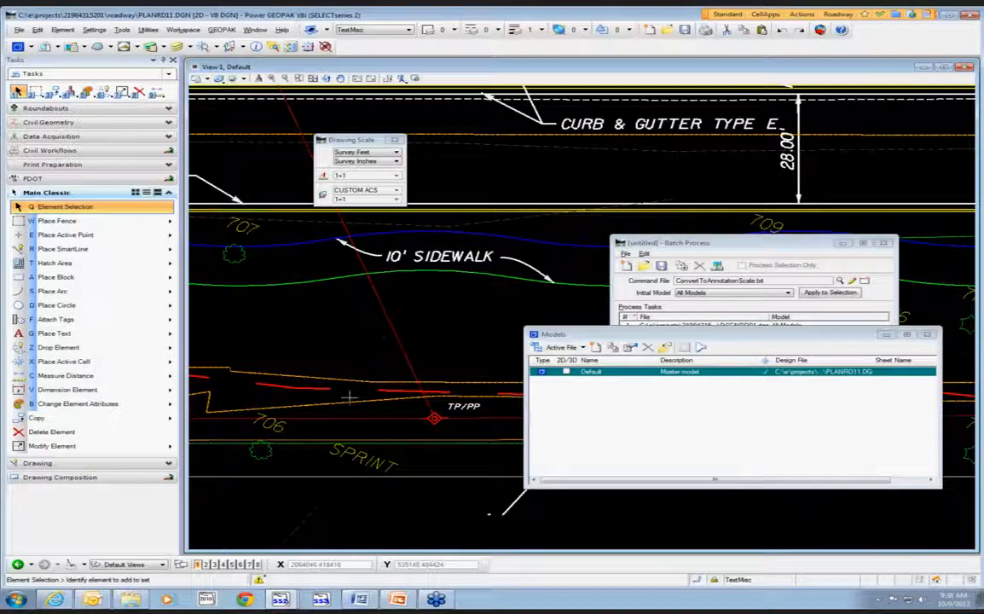
pyautogui.scroll(-5, 317, 319)
pyautogui.scroll(-3, 356, 332)
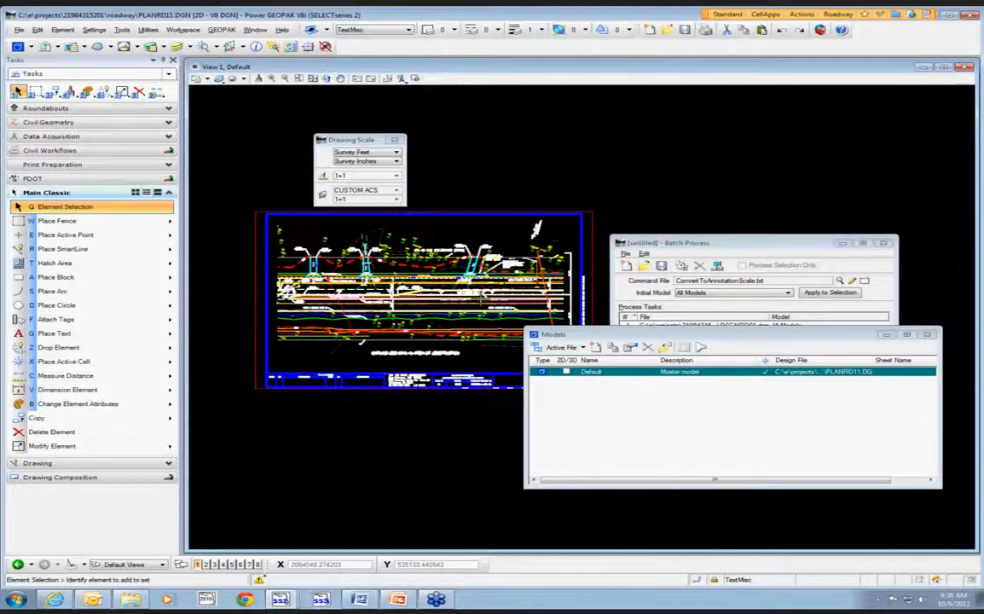
pyautogui.scroll(3, 490, 294)
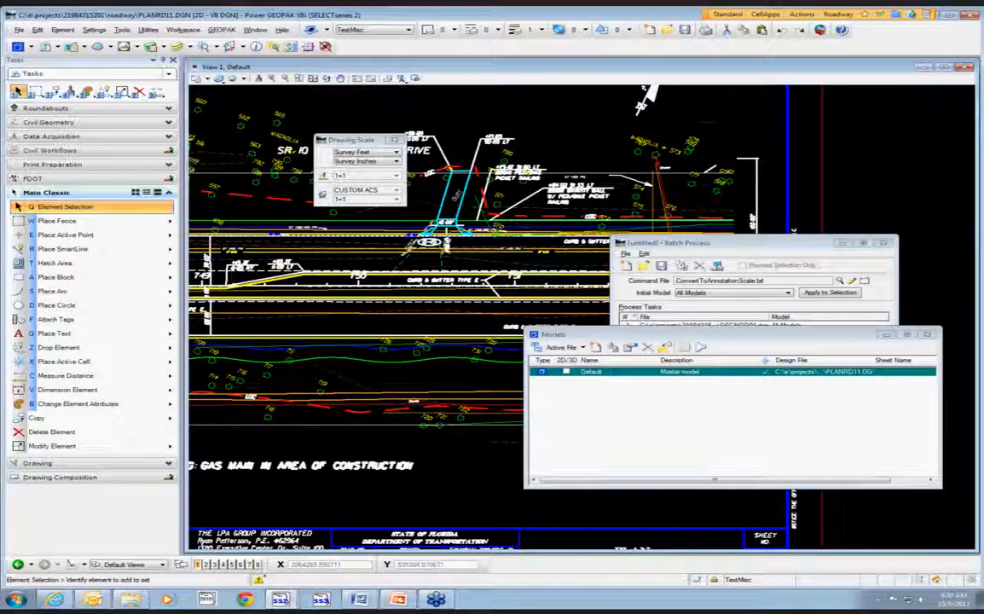
pyautogui.click(366, 175)
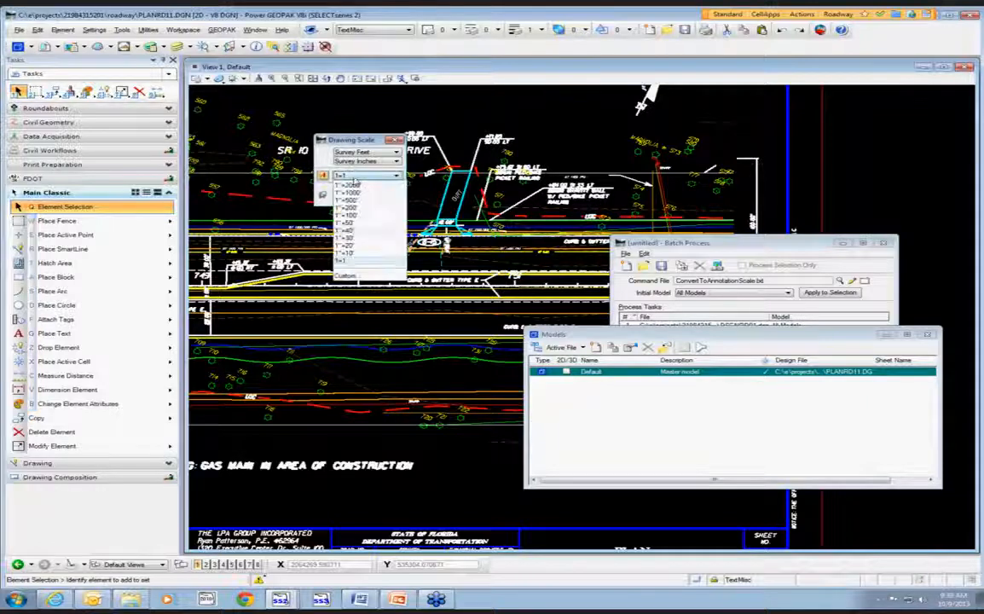
pyautogui.click(354, 225)
pyautogui.scroll(-2, 444, 242)
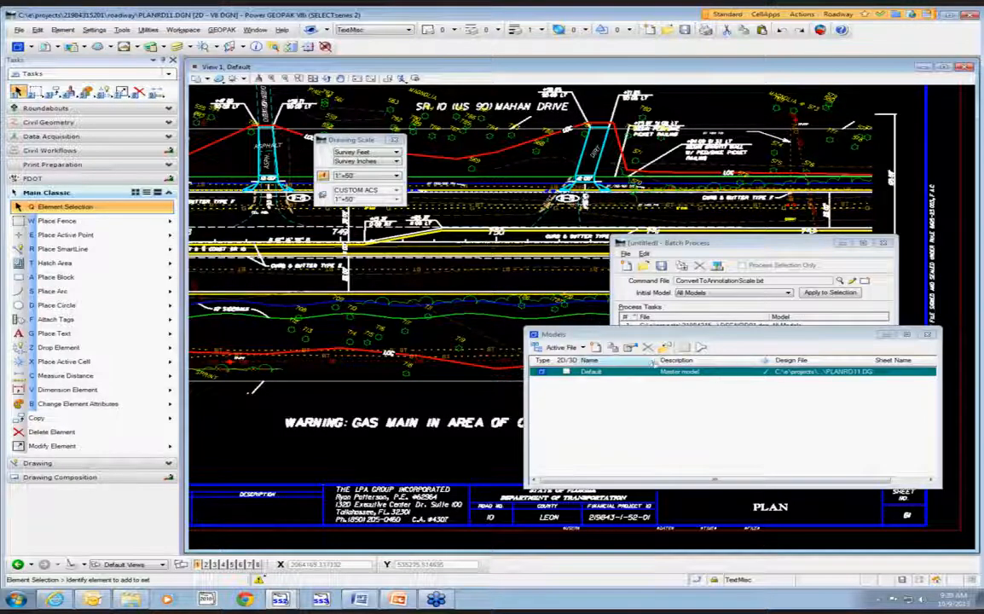
# Step: Set the Default model's line style scale to Global Line Style Scale in the model properties
pyautogui.click(630, 347)
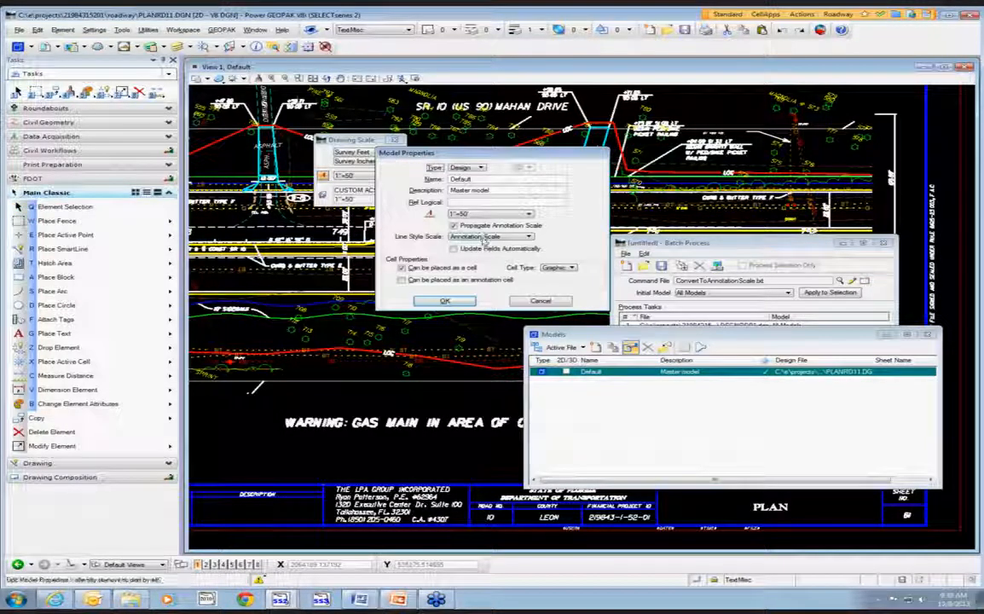
pyautogui.click(491, 236)
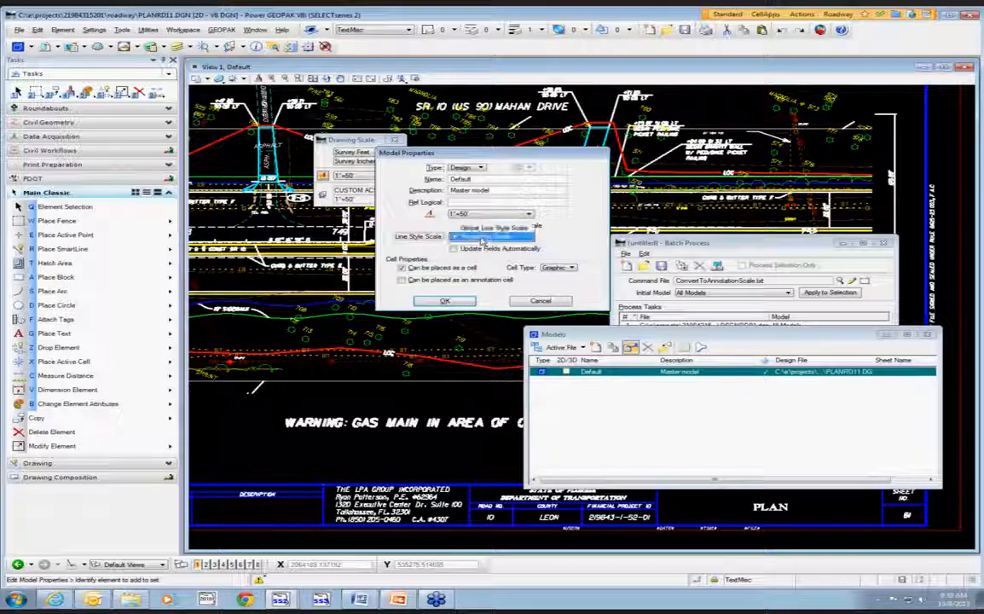
pyautogui.click(448, 220)
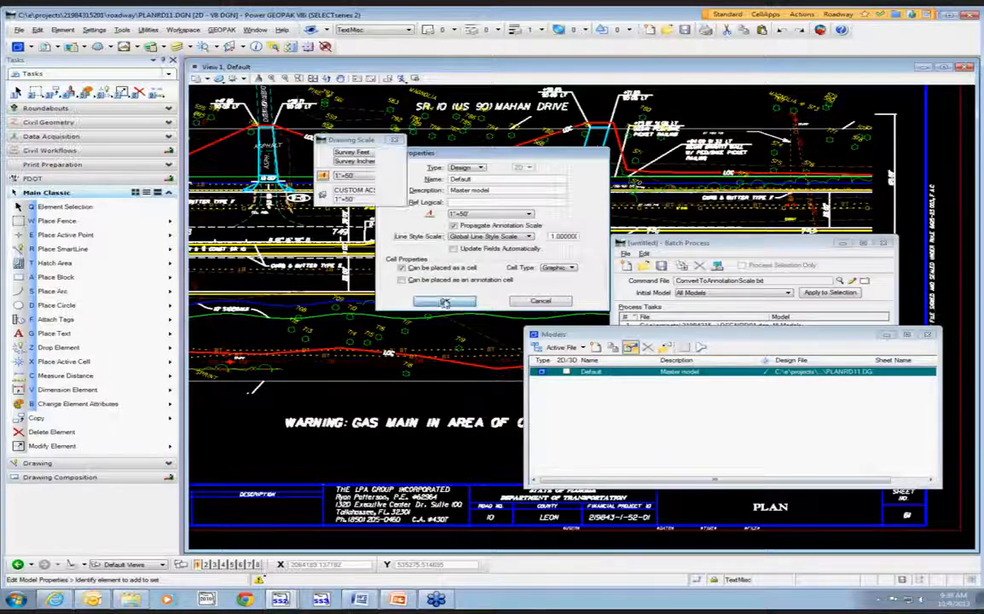
pyautogui.click(444, 302)
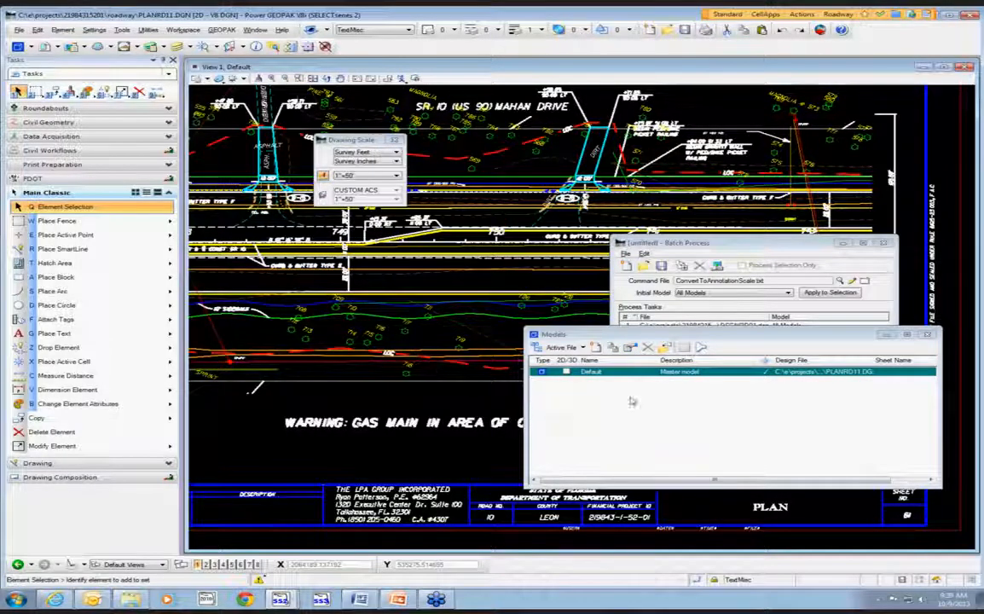
# Step: Set the Default model's annotation scale to 1"=40' and its line style scale to Annotation Scale in the model properties
pyautogui.click(629, 347)
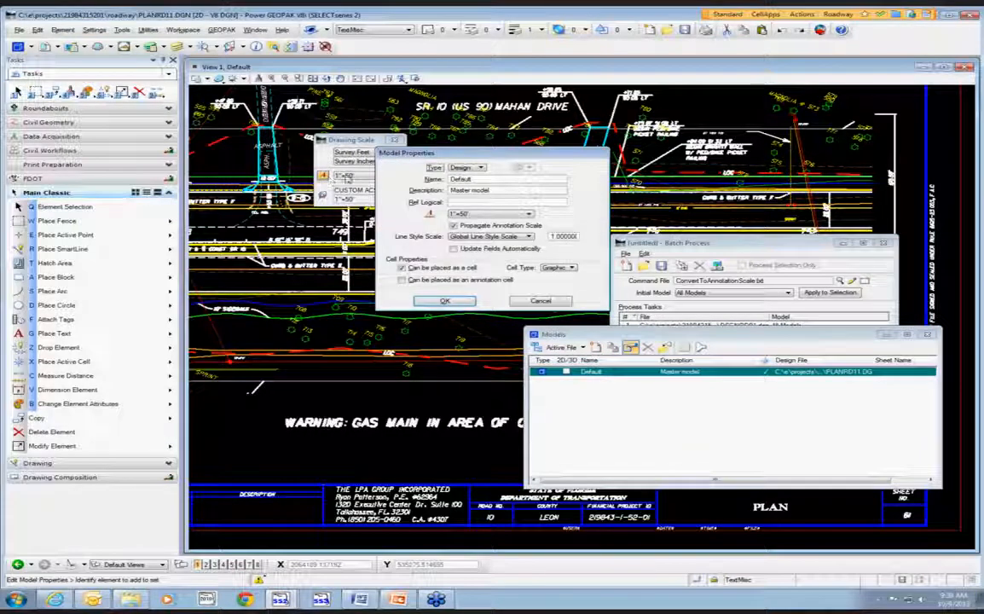
pyautogui.click(490, 214)
pyautogui.click(480, 267)
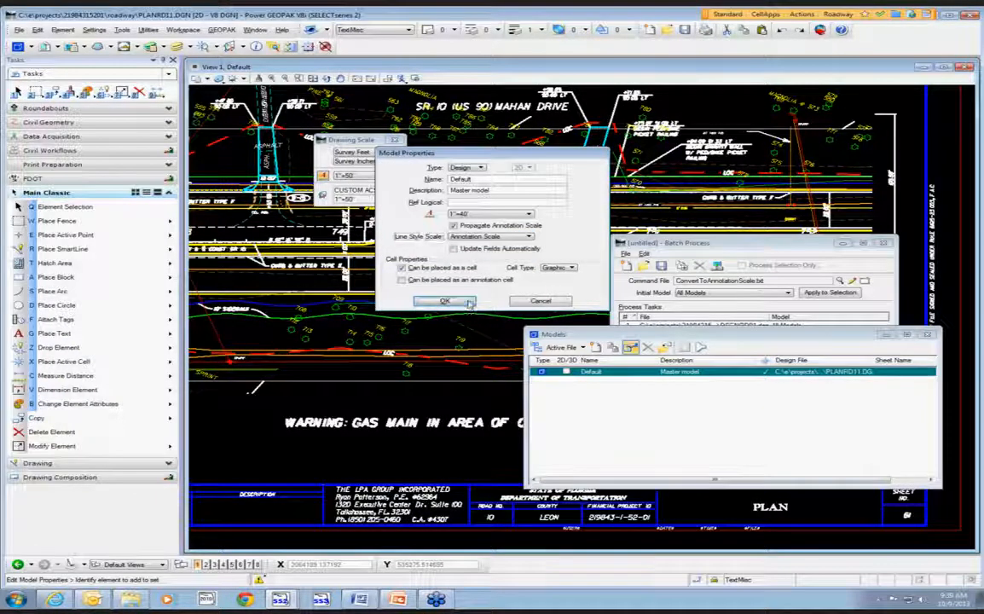
pyautogui.click(464, 301)
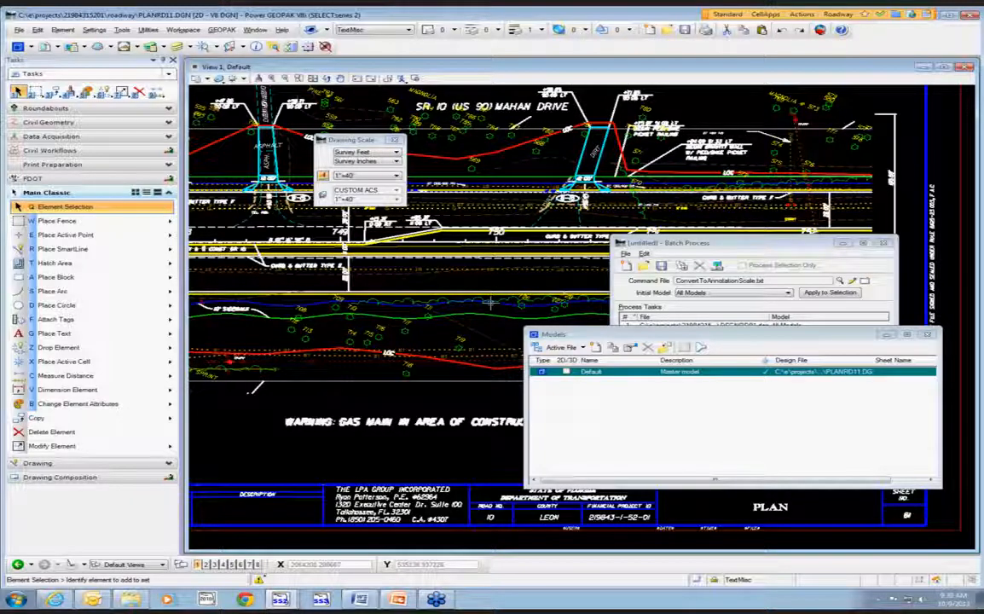
# Step: Bring up the Batch Process utility over the plan sheet and remove all existing files from its process task list
pyautogui.click(147, 29)
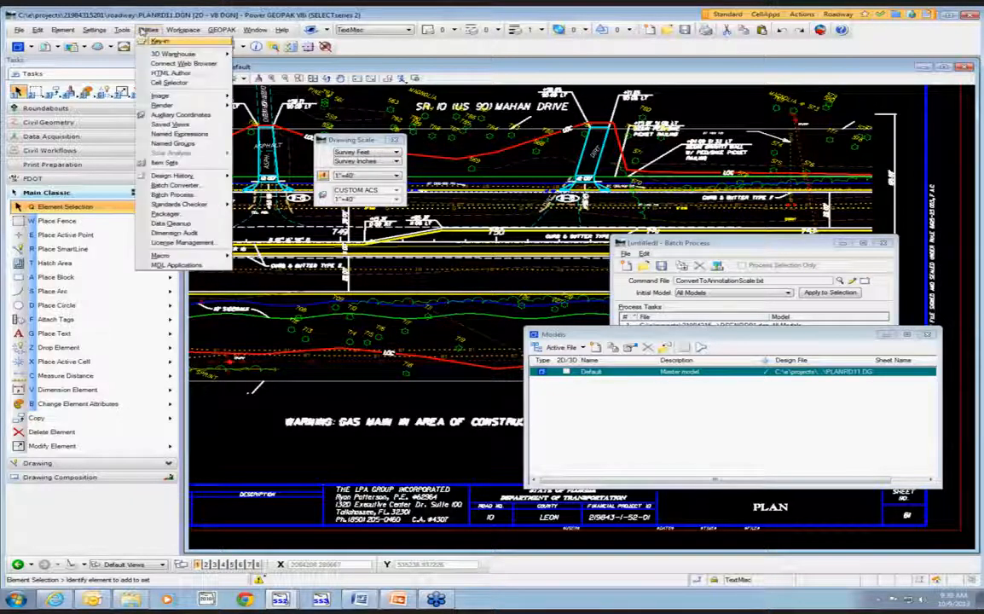
pyautogui.click(162, 184)
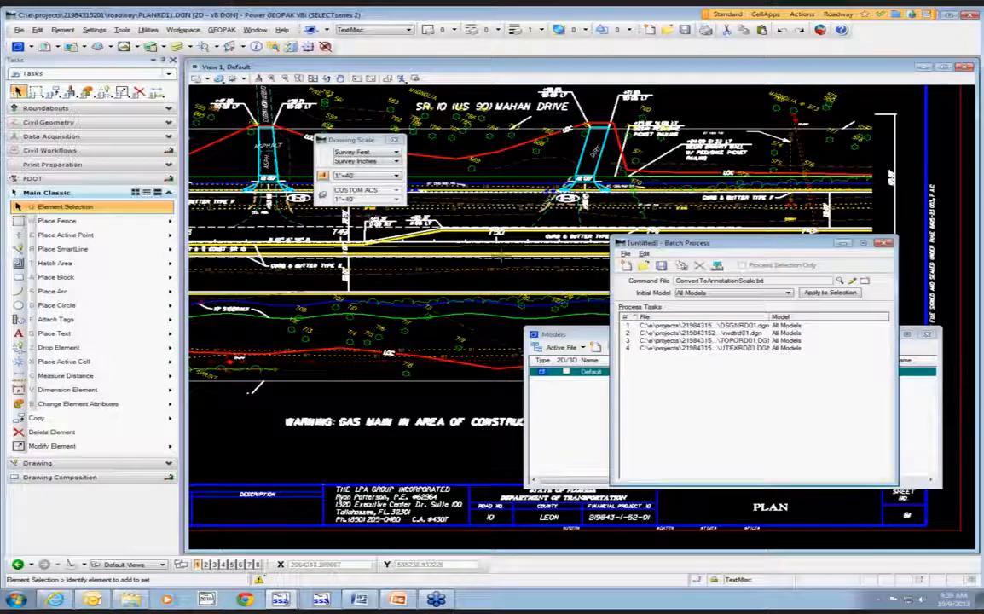
pyautogui.moveTo(744, 244); pyautogui.dragTo(503, 207)
pyautogui.moveTo(513, 288); pyautogui.dragTo(554, 311)
pyautogui.click(461, 229)
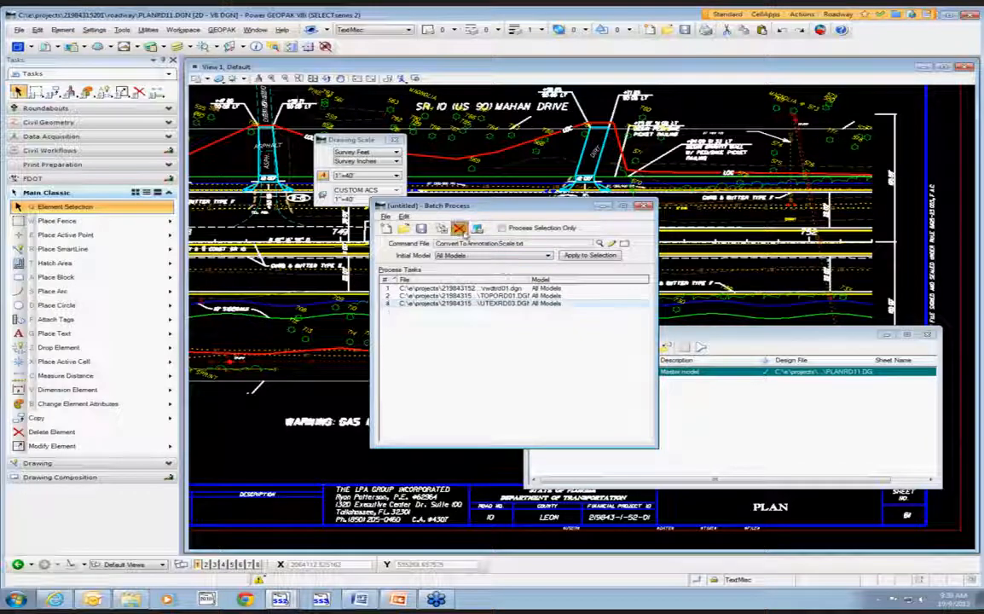
pyautogui.click(460, 229)
pyautogui.click(460, 230)
pyautogui.click(460, 229)
# Step: Add the plan sheet files PLANRD02 through PLANRD12 from the roadway folder to the batch process tasks
pyautogui.click(444, 230)
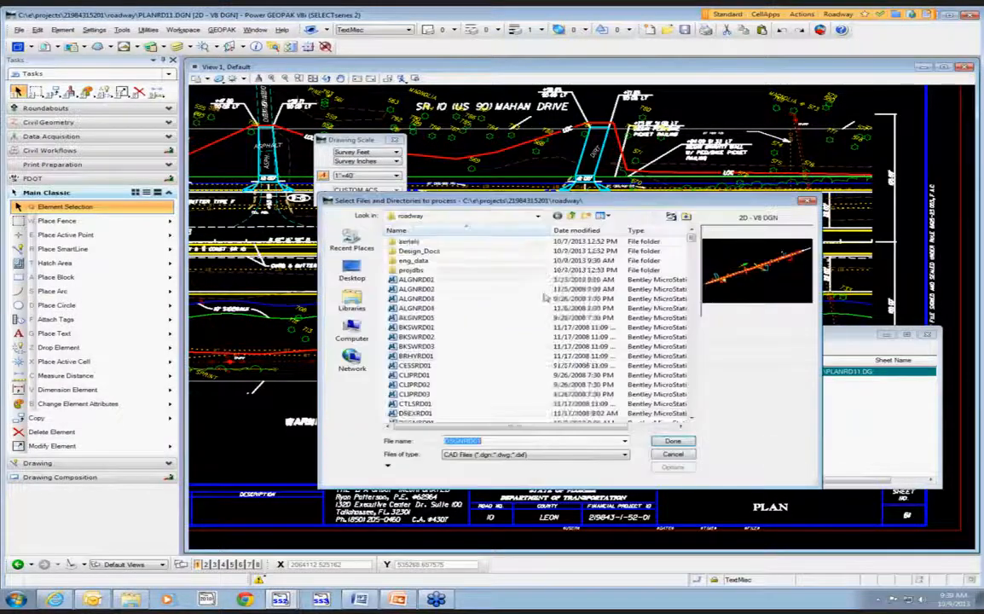
pyautogui.click(446, 395)
pyautogui.scroll(-7, 451, 385)
pyautogui.scroll(-3, 454, 349)
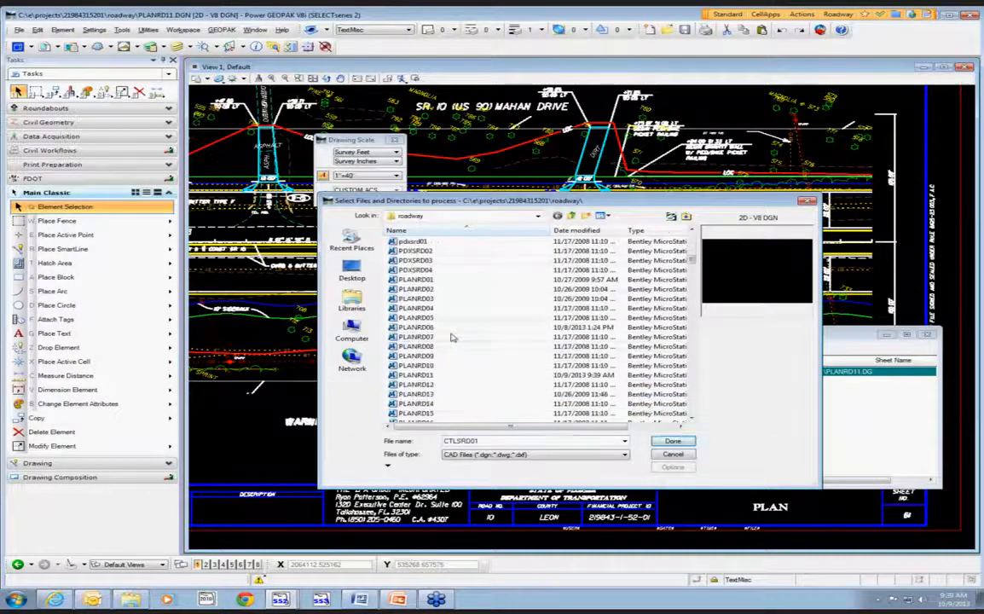
pyautogui.click(426, 289)
pyautogui.keyDown('shift'); pyautogui.click(418, 385); pyautogui.keyUp('shift')
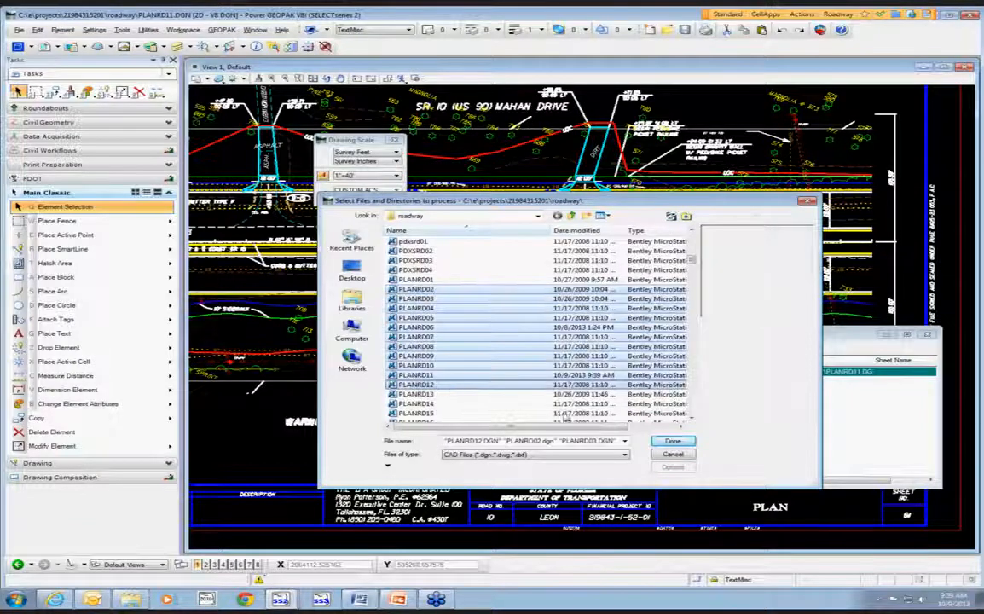
pyautogui.click(672, 441)
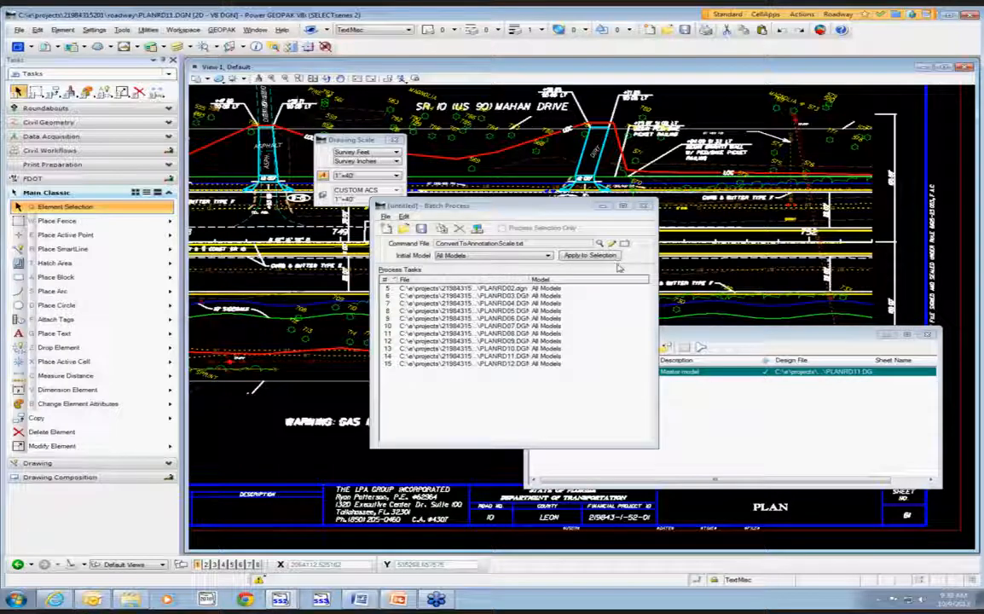
# Step: Choose ConvertToAnnotationScale.txt from the projects folder as the batch command file, and switch to the PowerPoint presentation
pyautogui.click(599, 244)
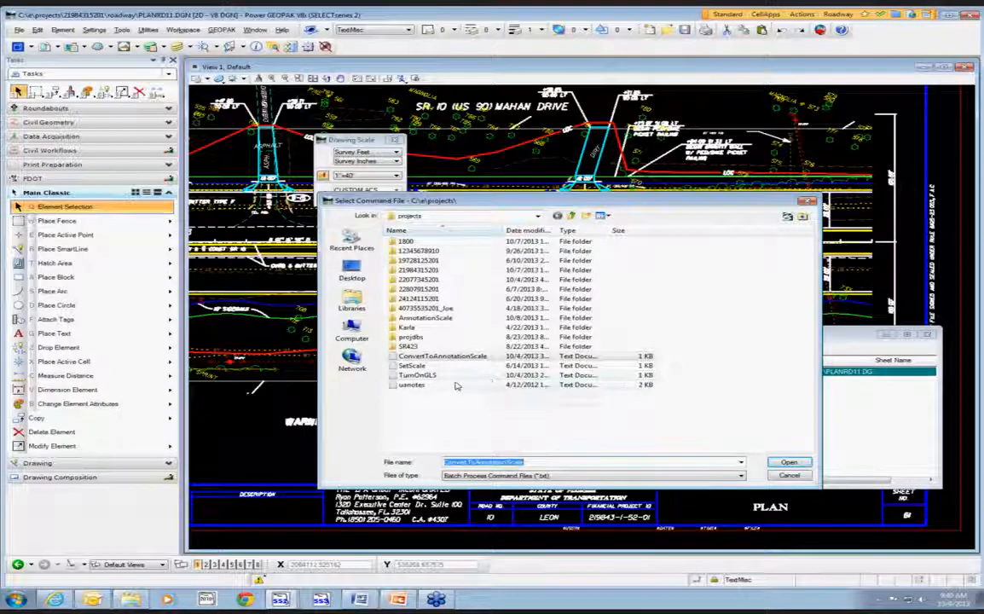
pyautogui.click(788, 461)
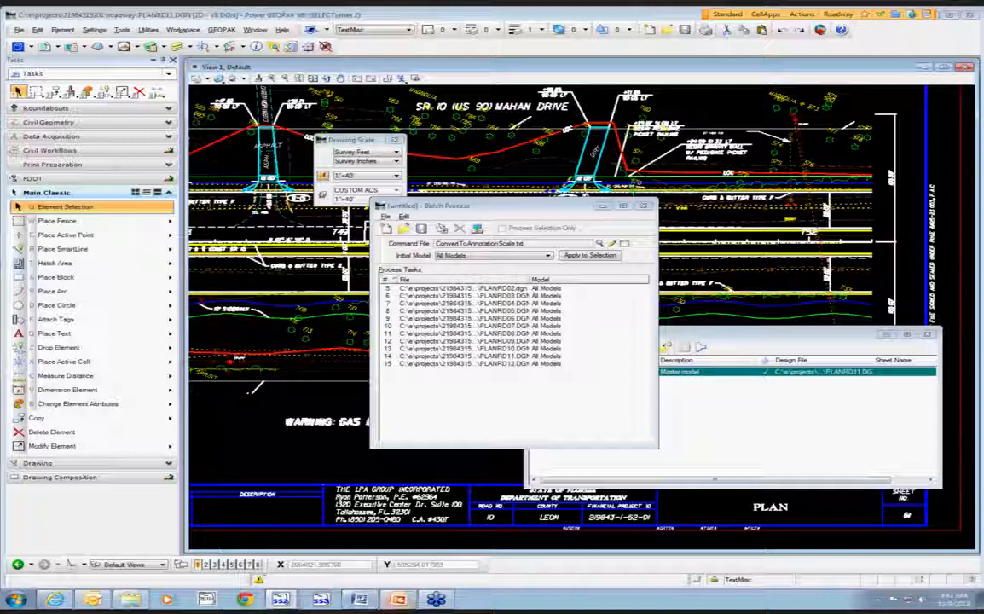
pyautogui.click(397, 599)
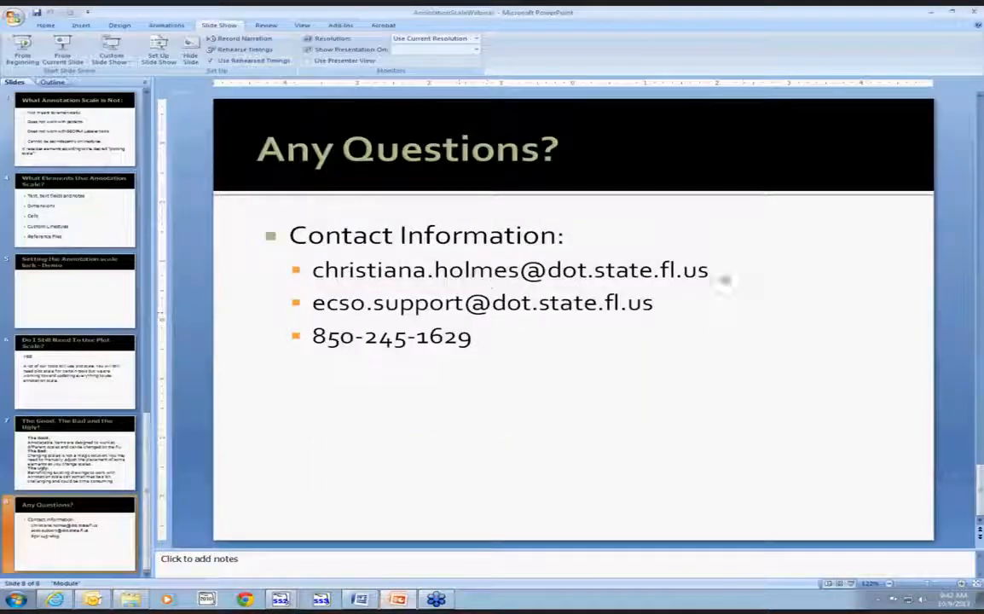